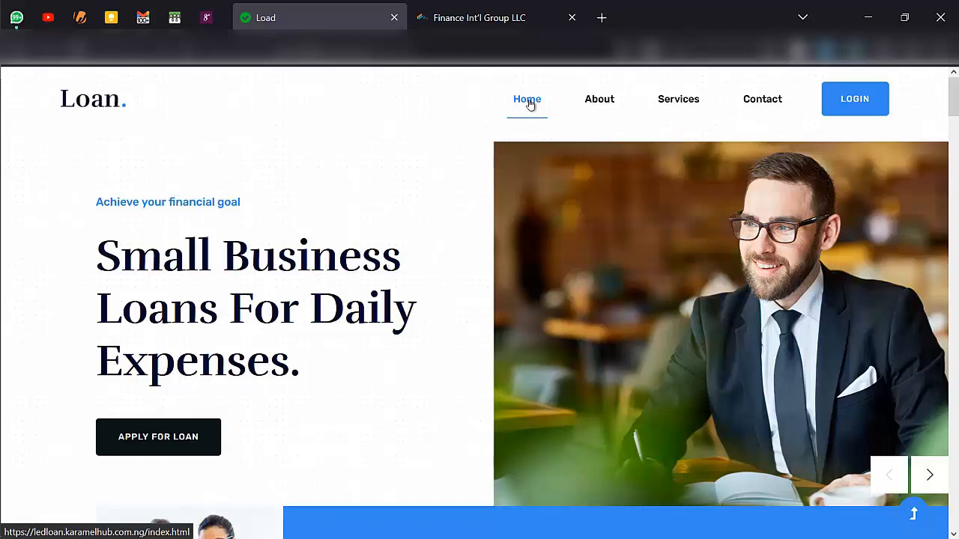
- Browse the Loan. home page sections, then go to the About Us company introduction
scroll(529, 101, down, 3)
scroll(529, 99, up, 3)
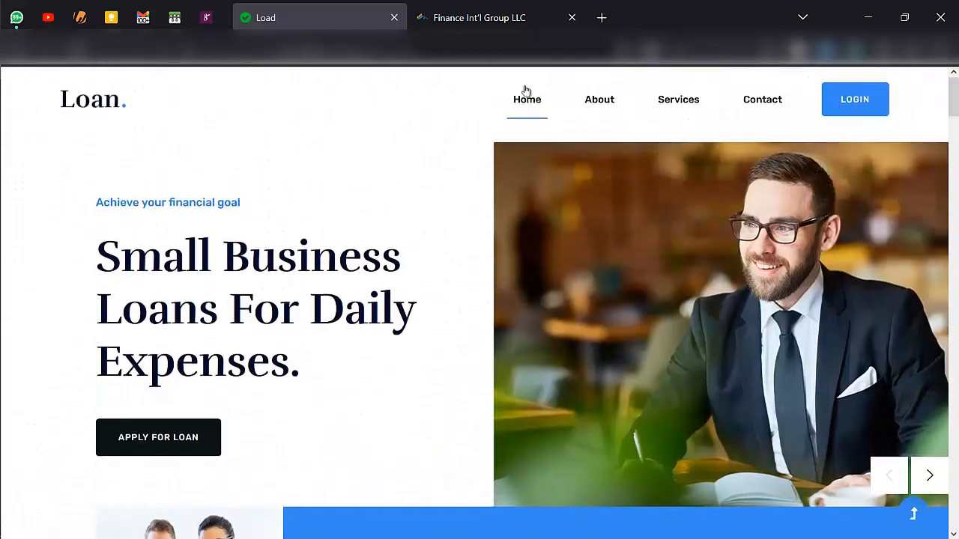
scroll(448, 231, down, 1)
scroll(448, 231, down, 6)
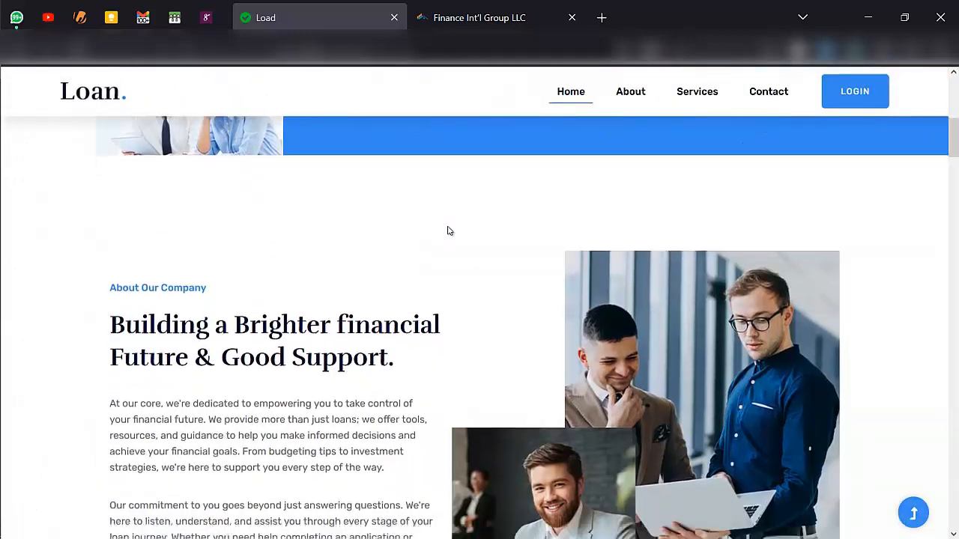
scroll(448, 231, down, 2)
scroll(448, 231, down, 5)
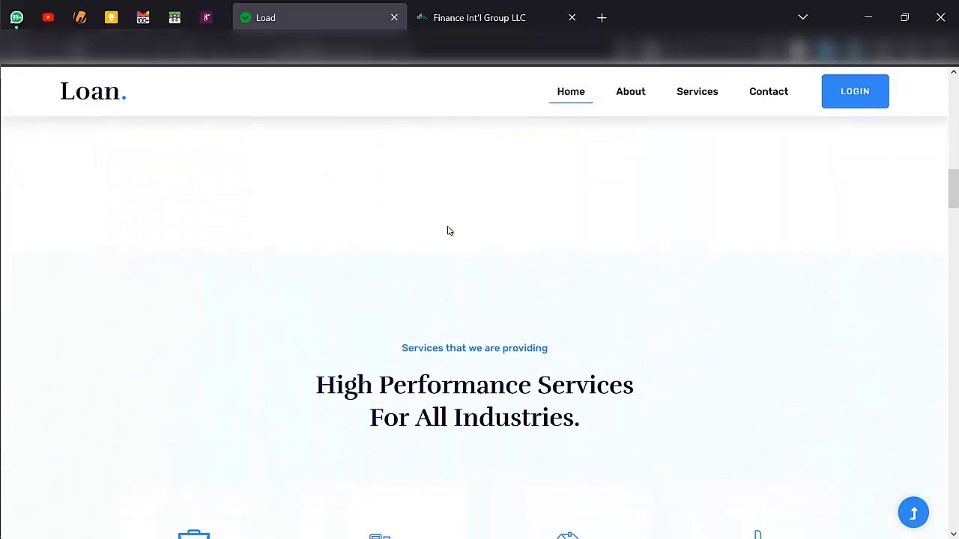
scroll(449, 231, down, 8)
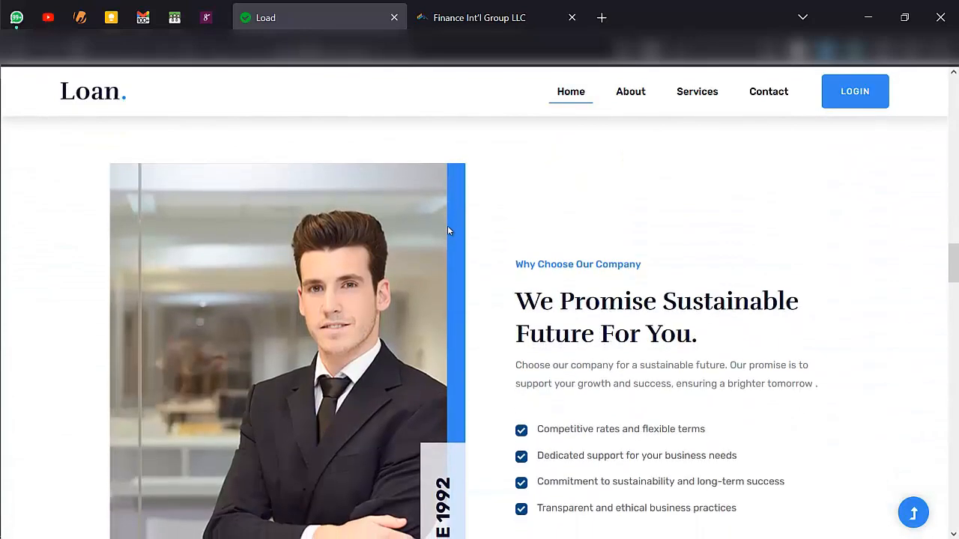
scroll(448, 231, down, 6)
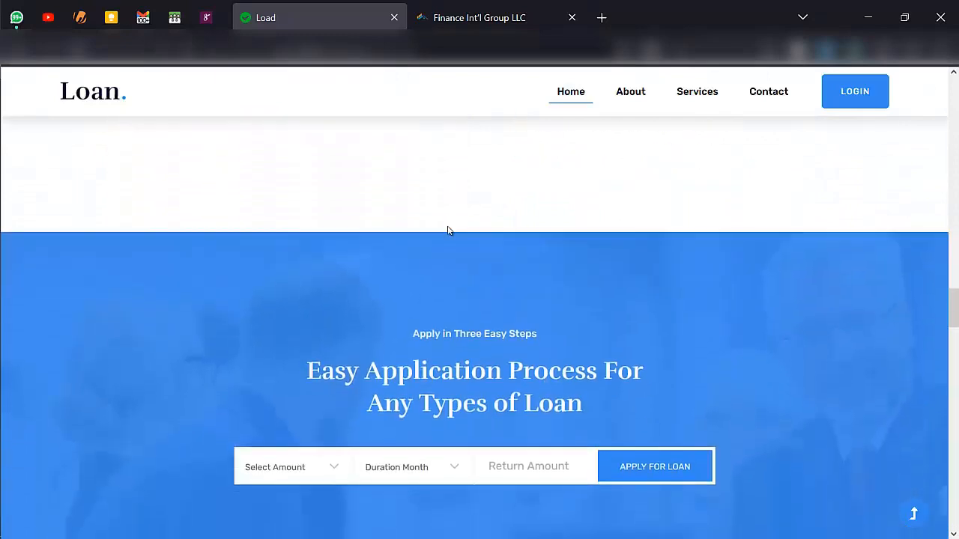
scroll(448, 230, down, 4)
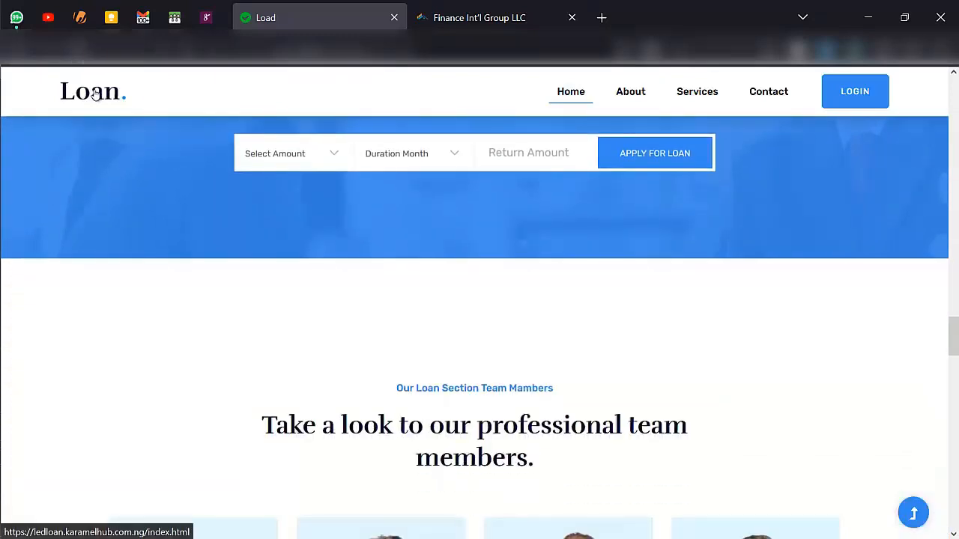
scroll(338, 375, down, 6)
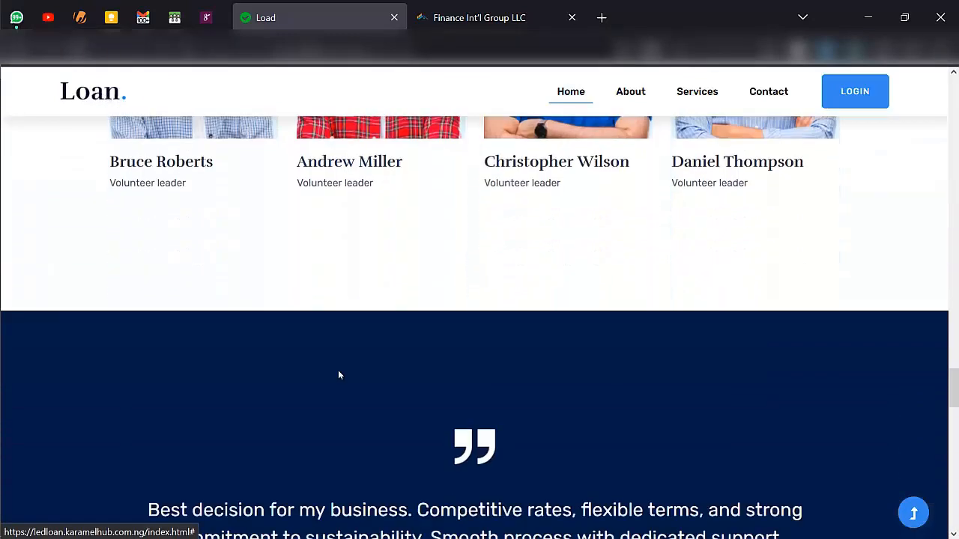
scroll(337, 374, down, 4)
scroll(338, 374, up, 14)
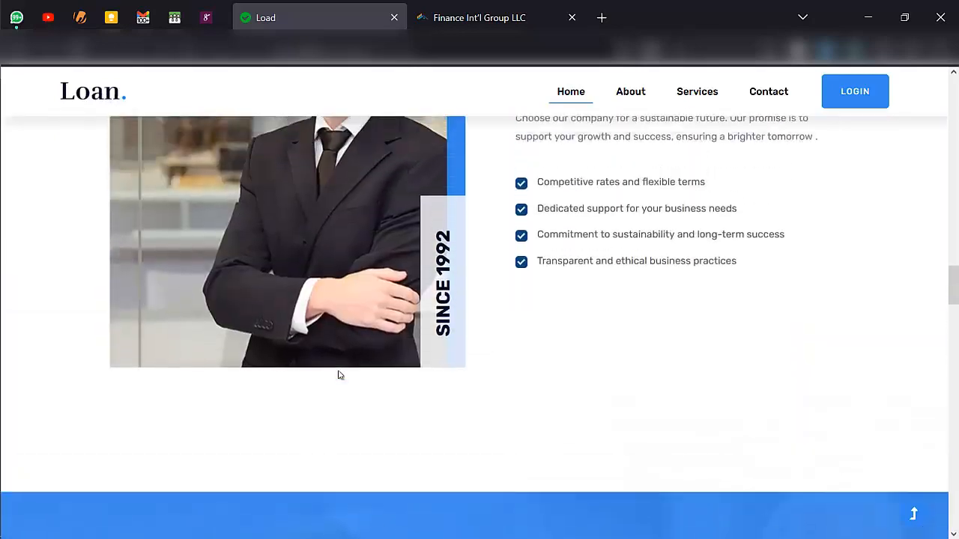
scroll(338, 375, up, 2)
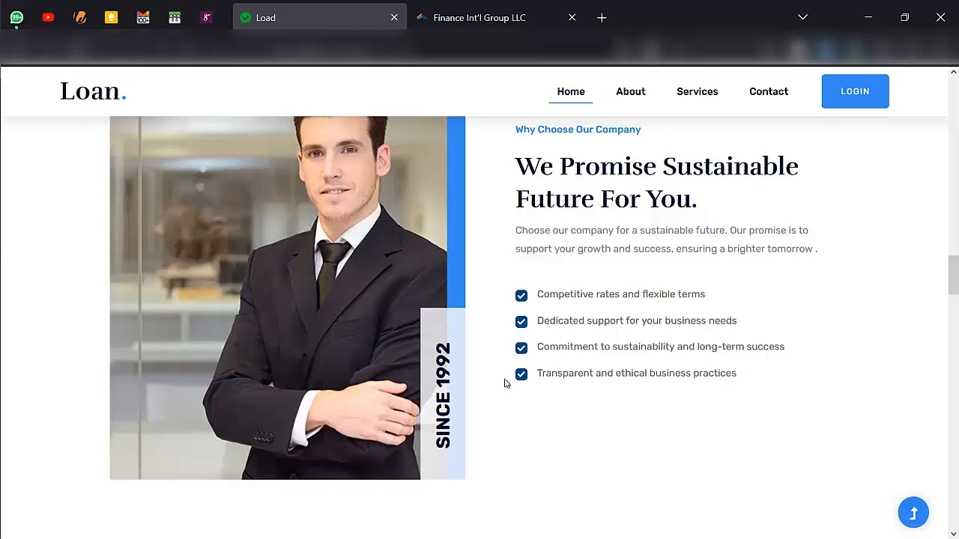
scroll(504, 384, up, 15)
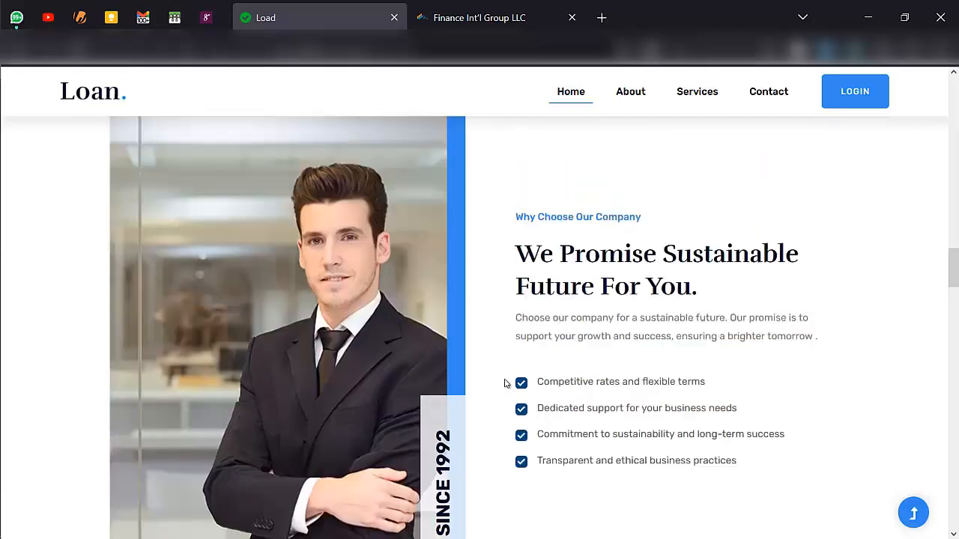
scroll(504, 384, up, 6)
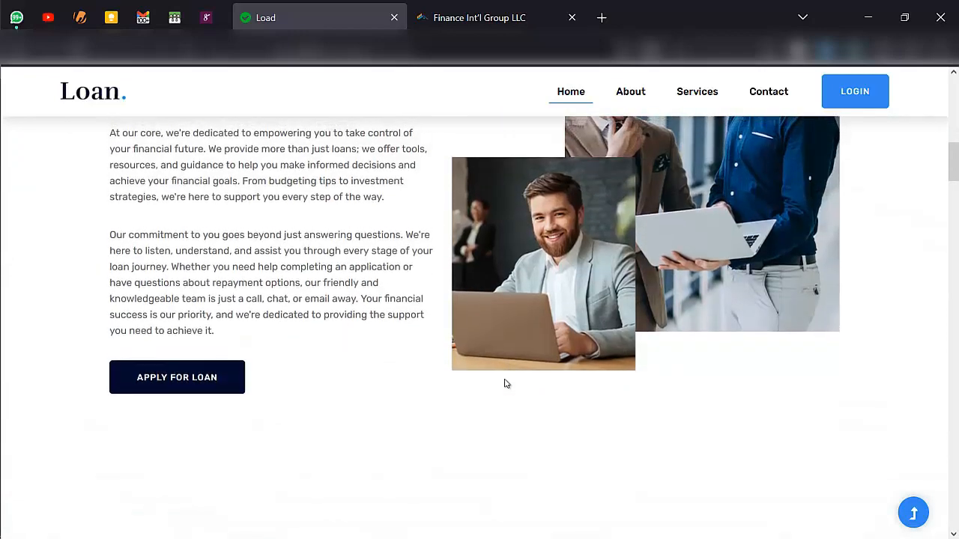
click(625, 109)
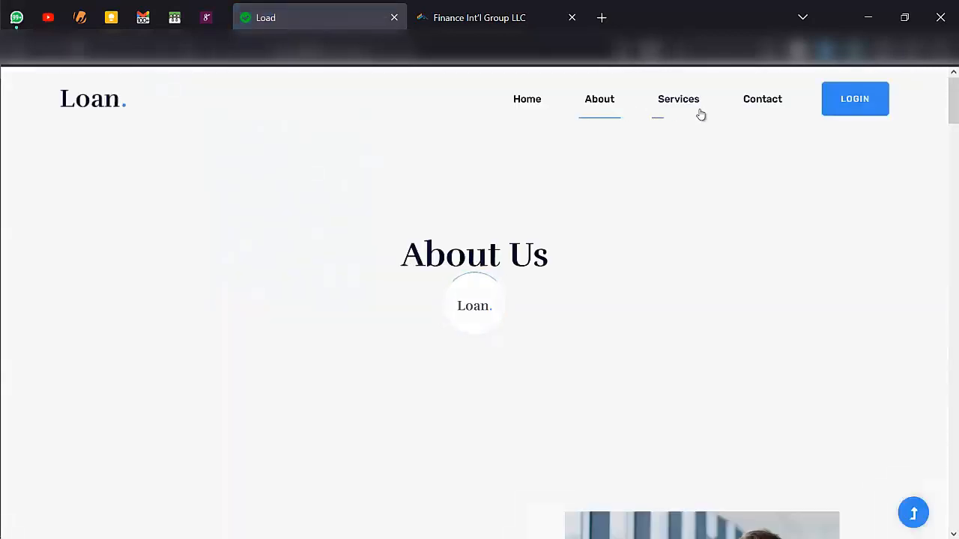
scroll(701, 113, down, 3)
scroll(706, 173, up, 2)
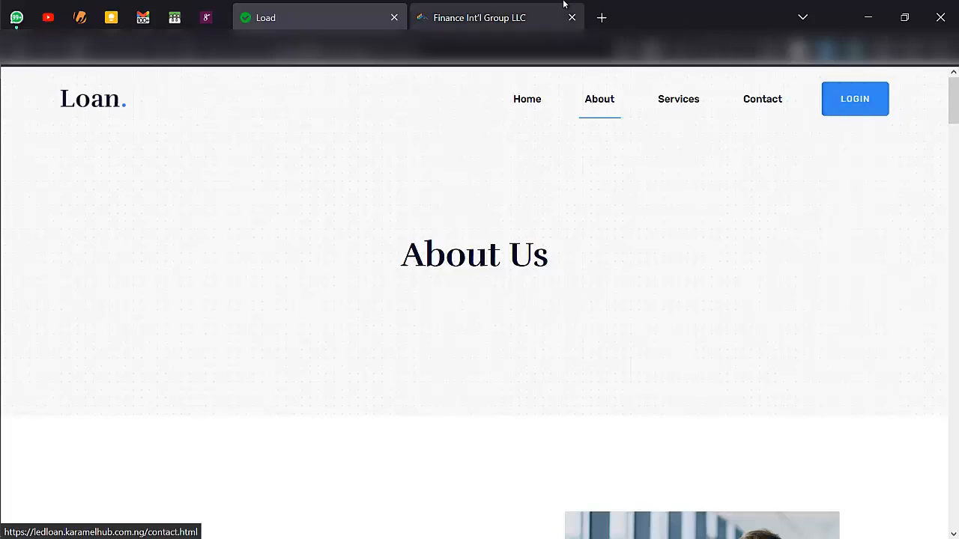
- Open the portal Dashboard and review the $2,000 and $10,000 upcoming loan payments
click(502, 15)
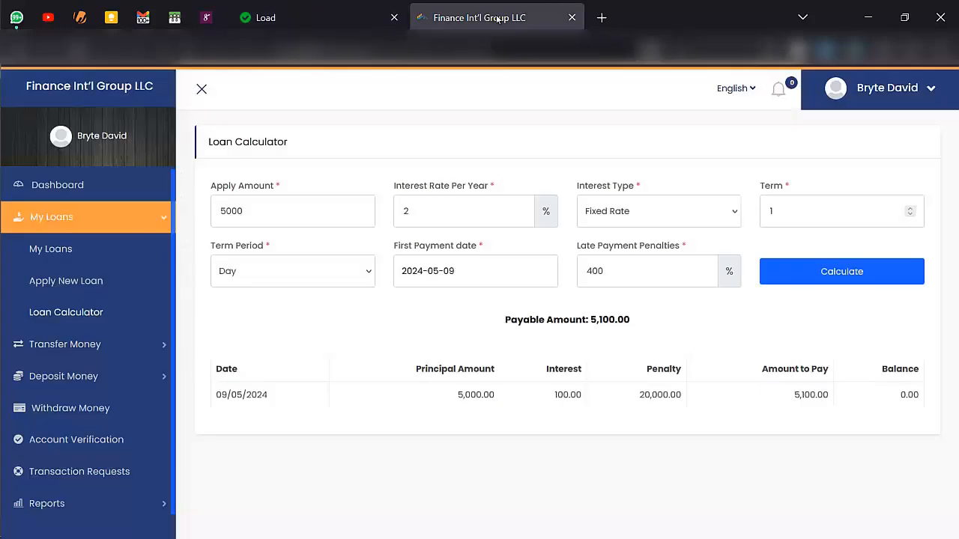
click(101, 186)
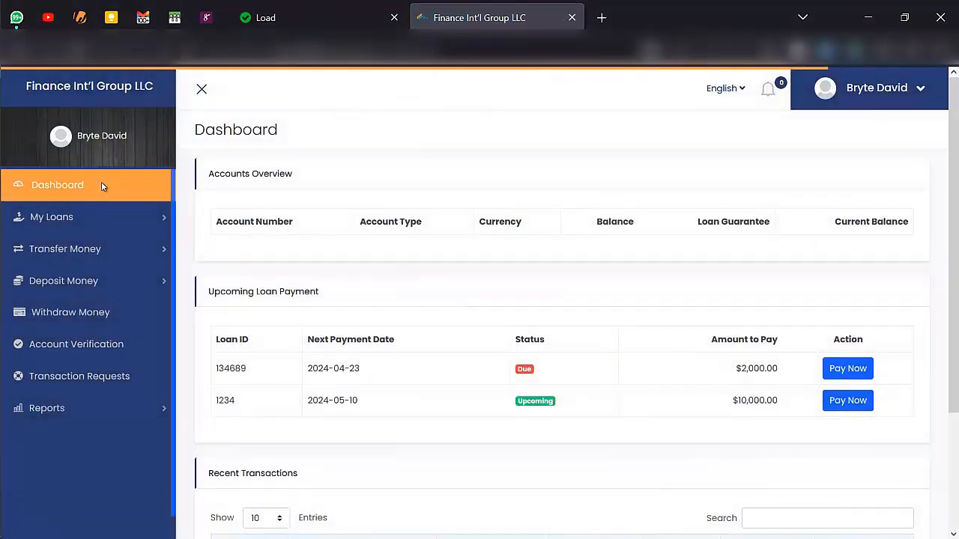
scroll(325, 248, down, 1)
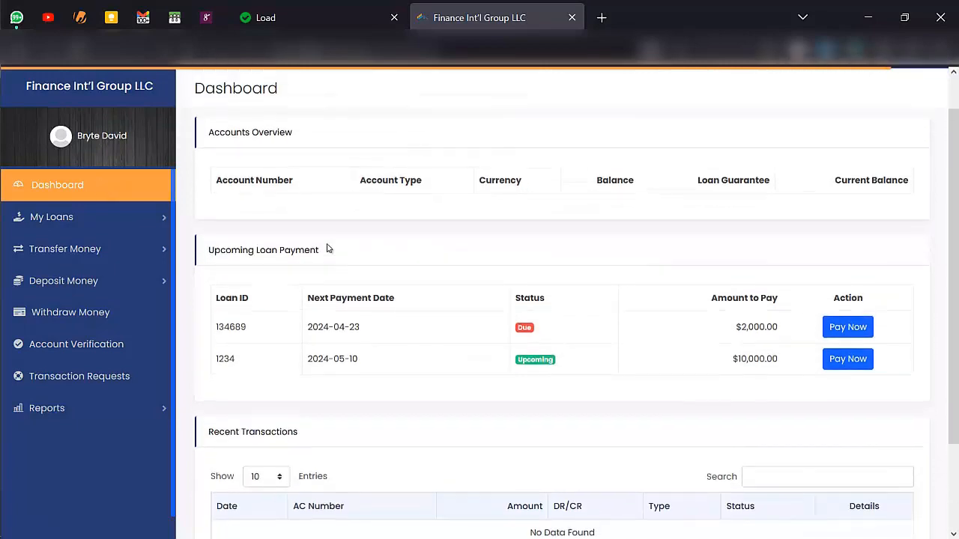
scroll(325, 248, up, 1)
scroll(261, 219, down, 2)
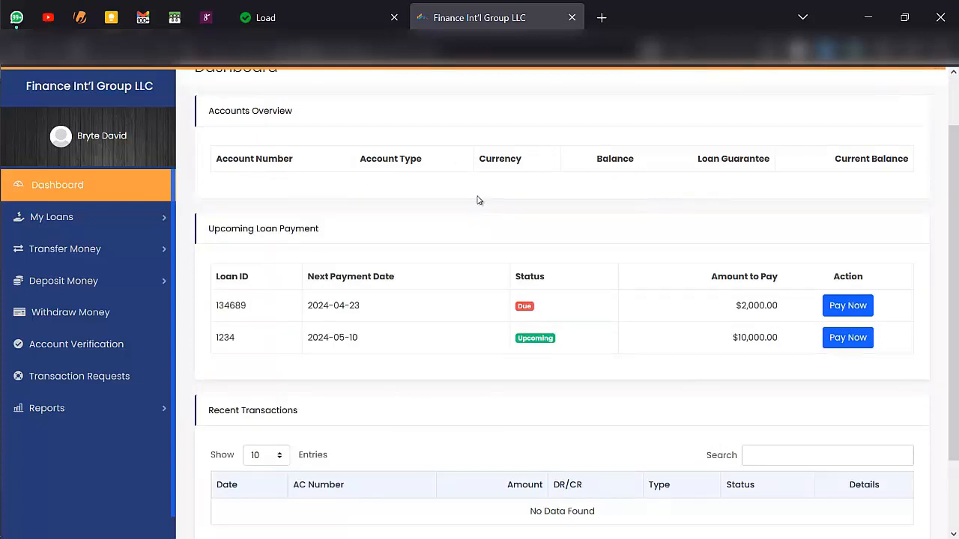
scroll(407, 325, down, 2)
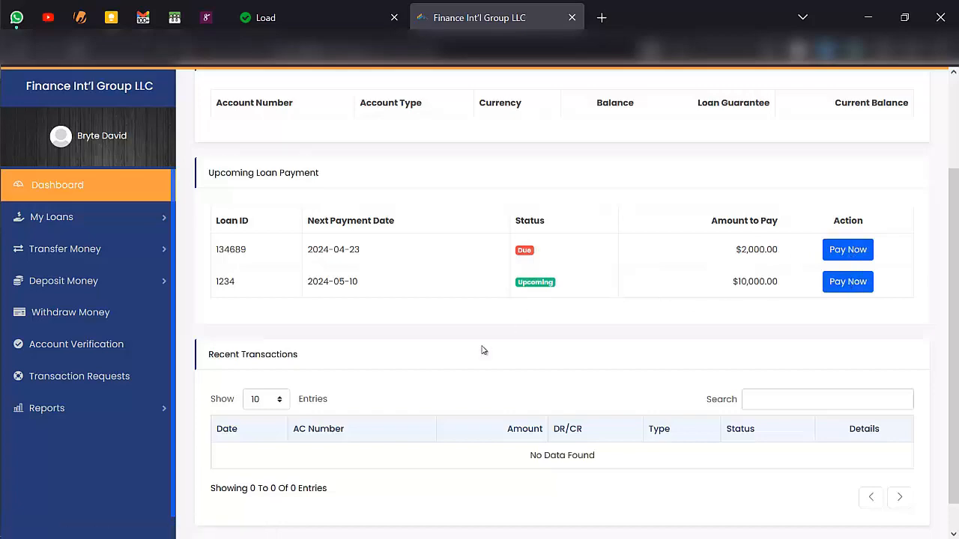
scroll(483, 351, down, 1)
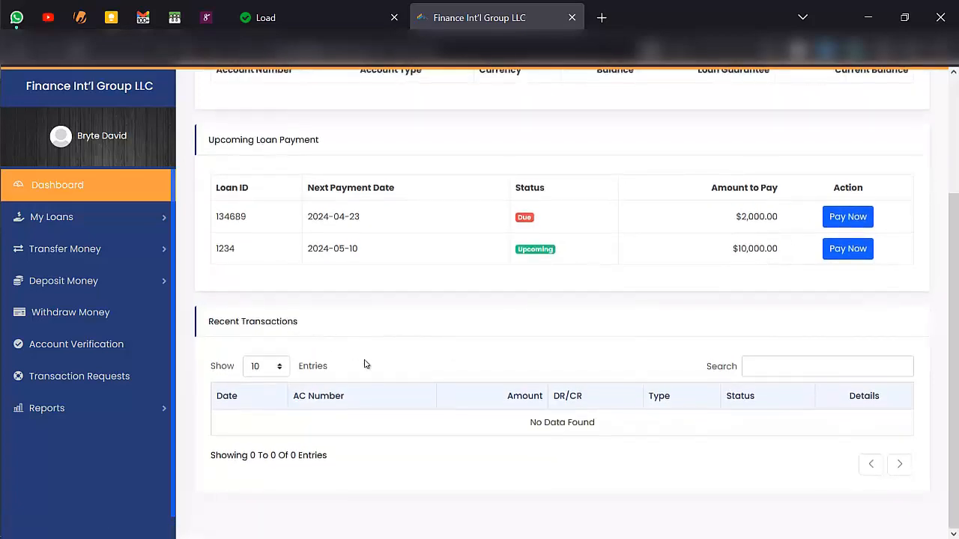
scroll(365, 364, up, 3)
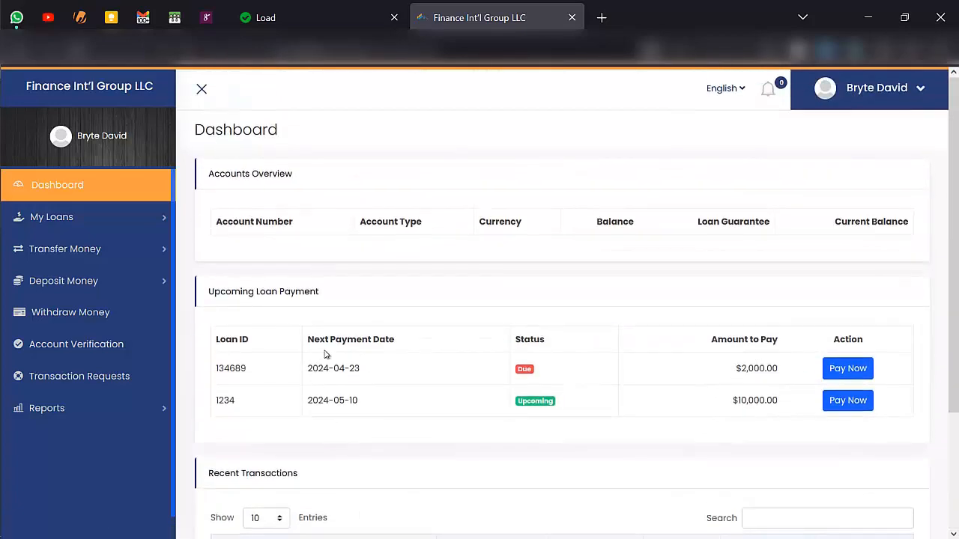
- Look over the My Loans list and start a new loan application
click(145, 227)
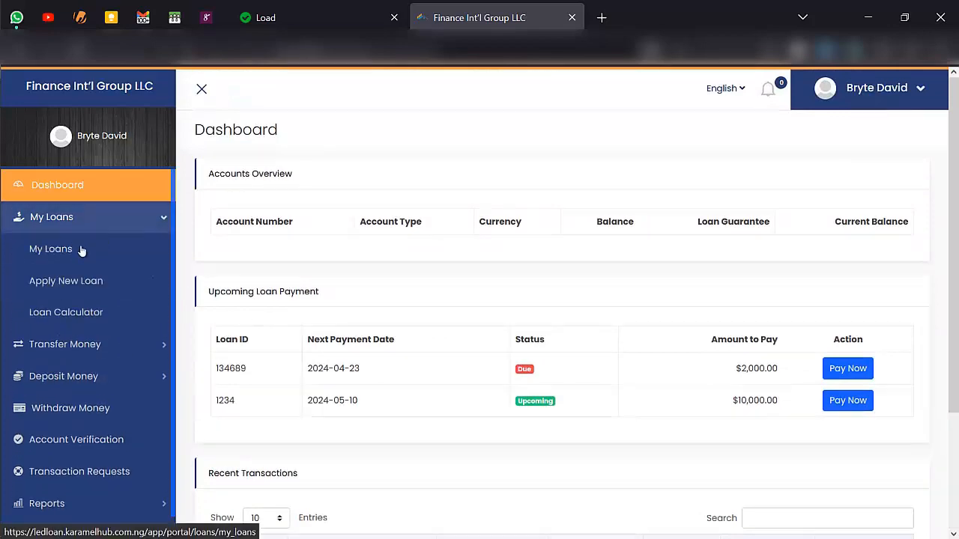
click(81, 249)
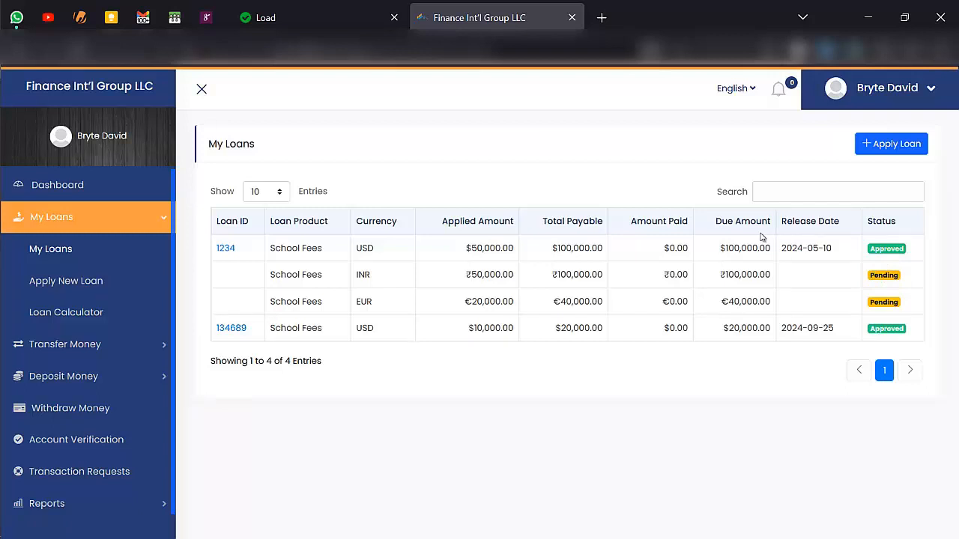
click(889, 146)
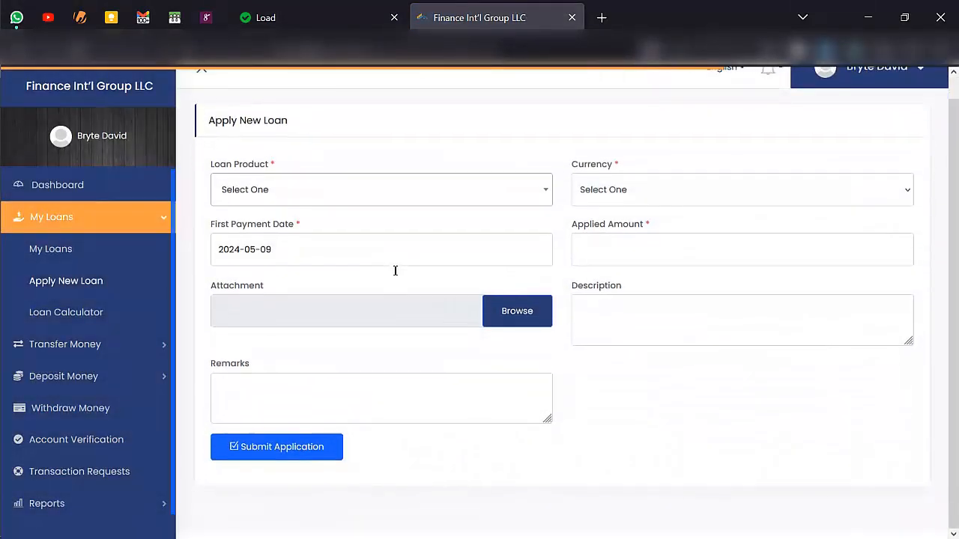
- Fill in School Fees product, USD currency, first payment 2024-05-11 and amount 70000
click(385, 214)
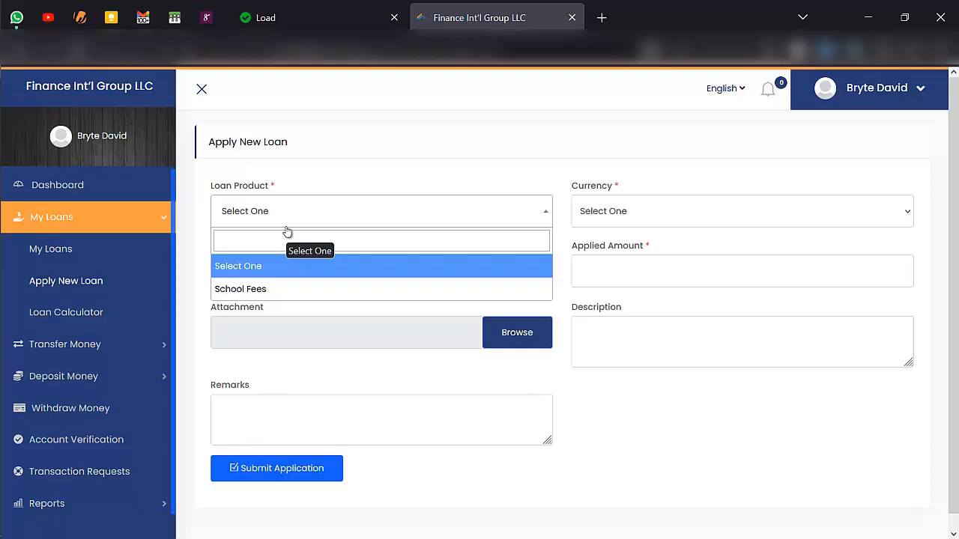
click(273, 288)
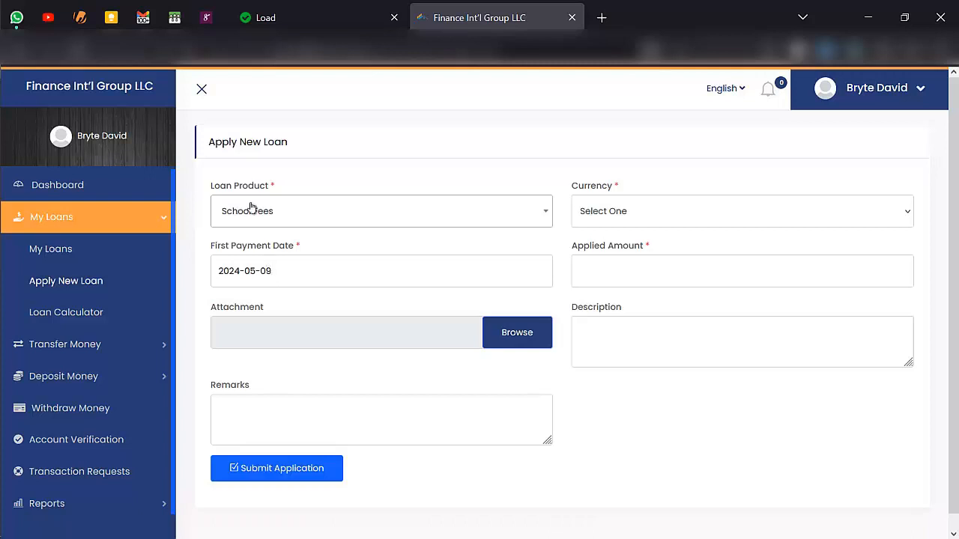
click(638, 216)
click(616, 289)
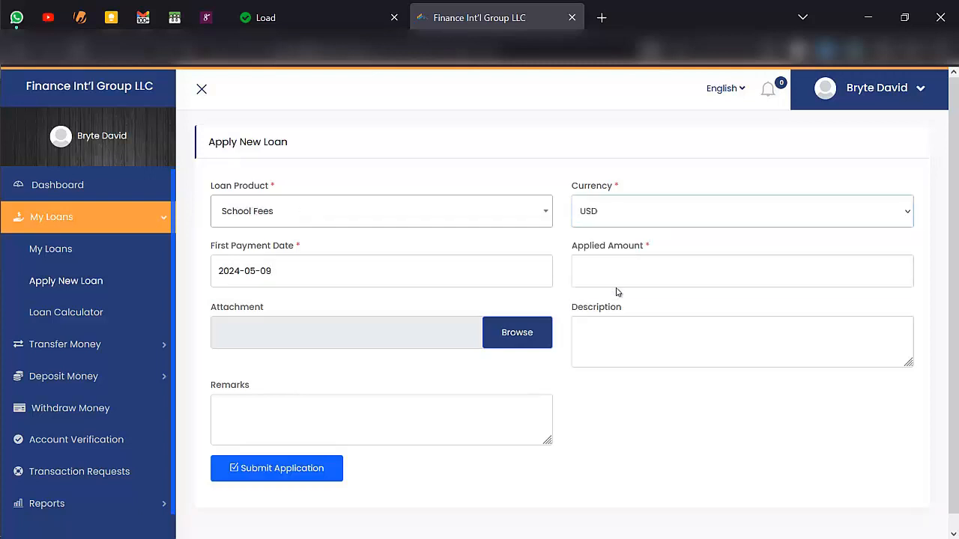
click(437, 283)
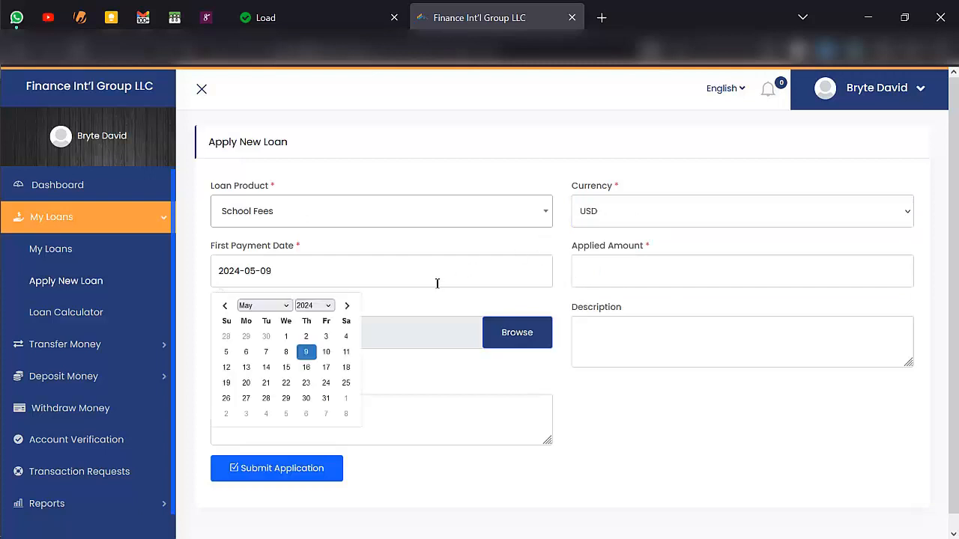
click(345, 355)
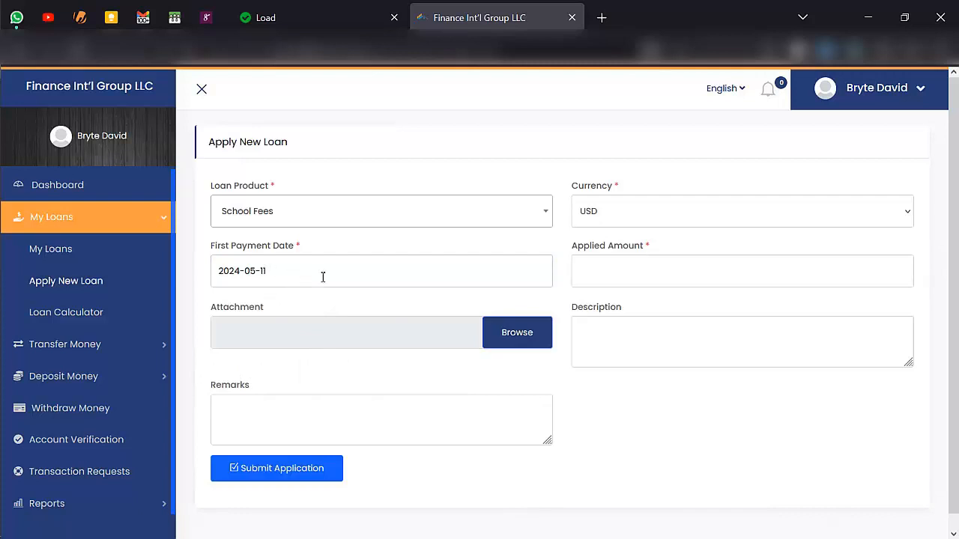
click(655, 275)
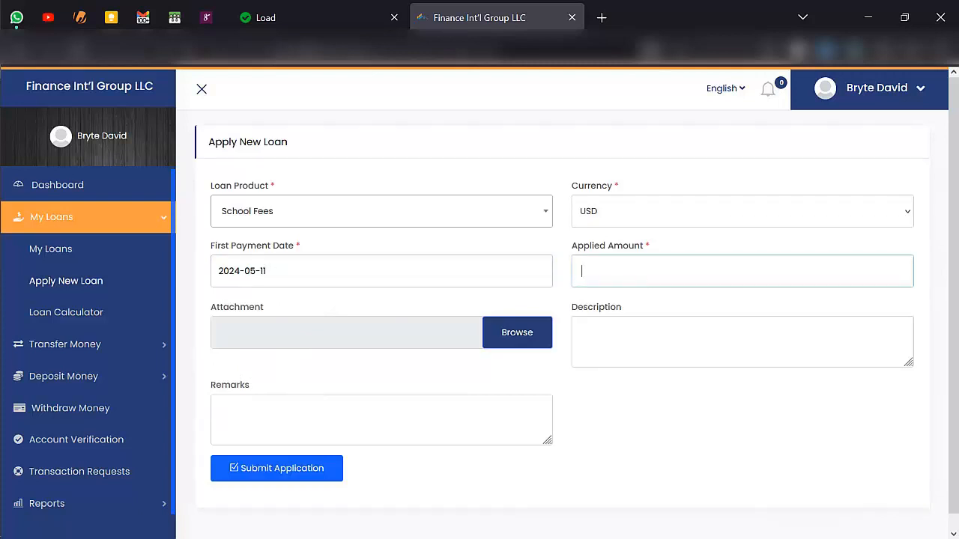
text(70000)
- Attach bil.png, add description 'I need this for my fees' and remark 'Pls help me', then submit
click(425, 338)
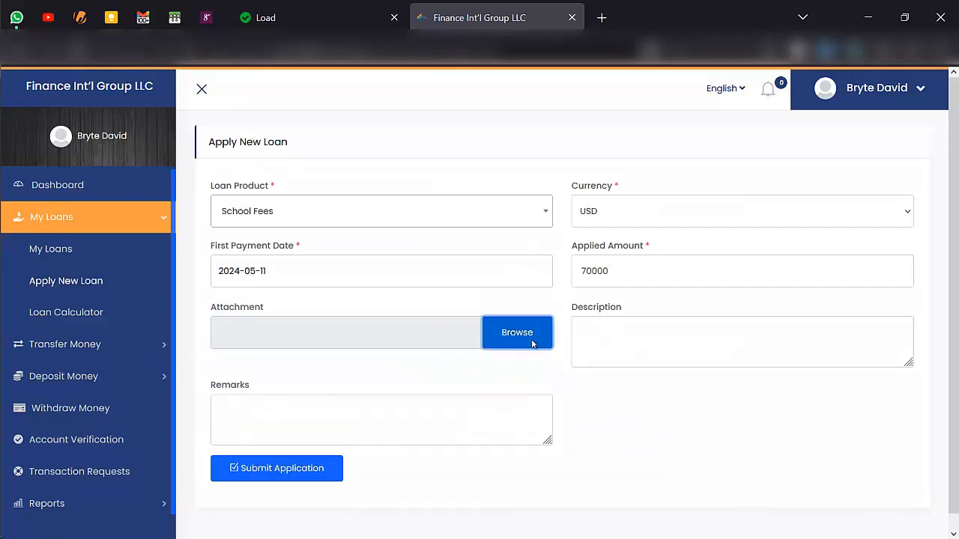
click(517, 332)
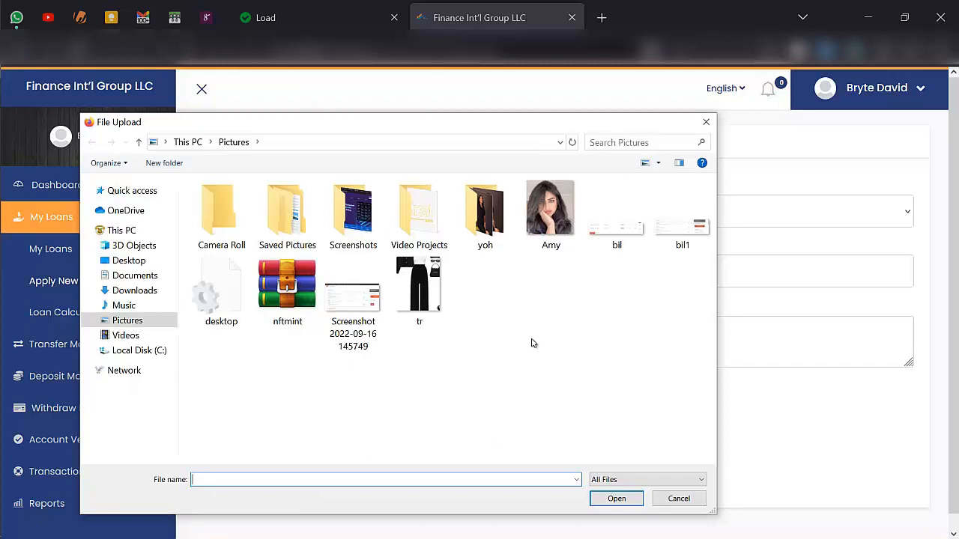
double_click(629, 225)
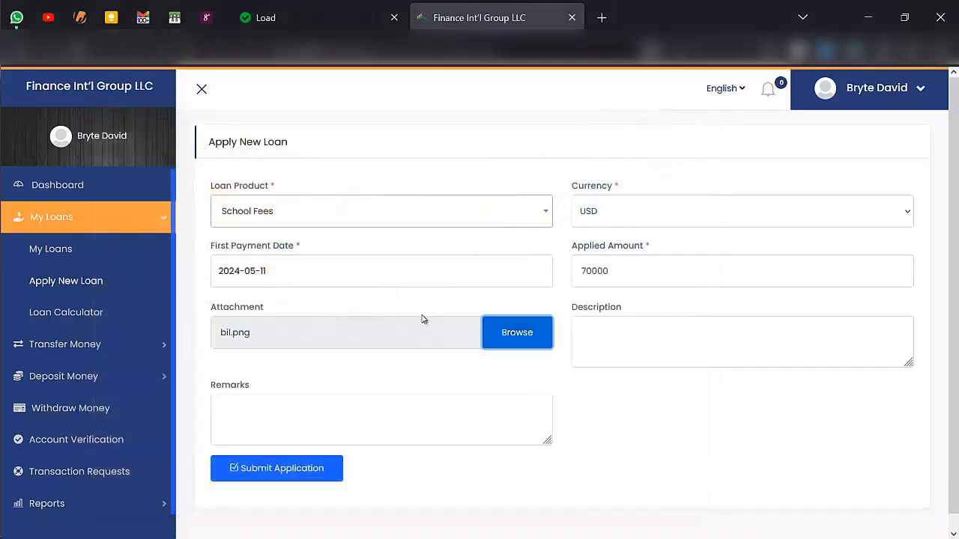
click(639, 325)
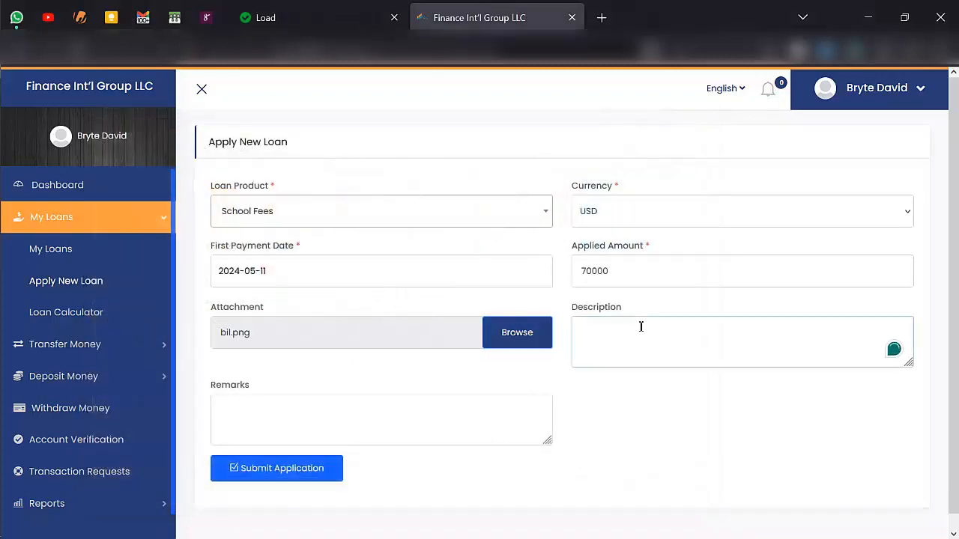
text(I need this for my fees)
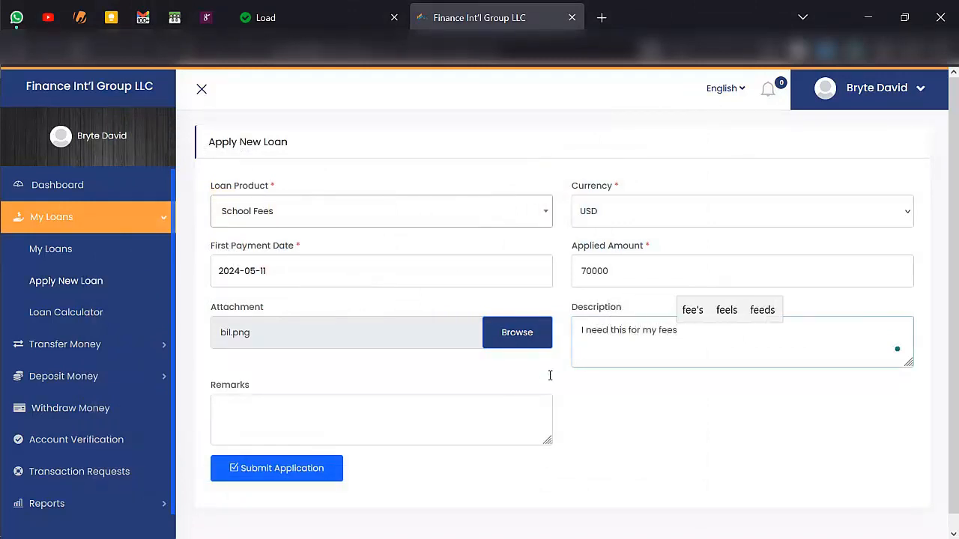
click(522, 409)
text(Pls help me)
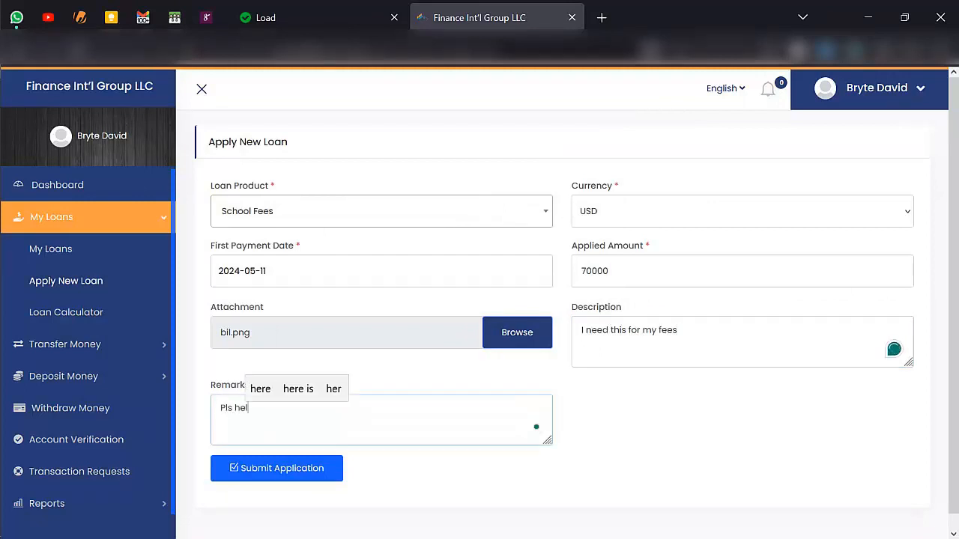
click(319, 466)
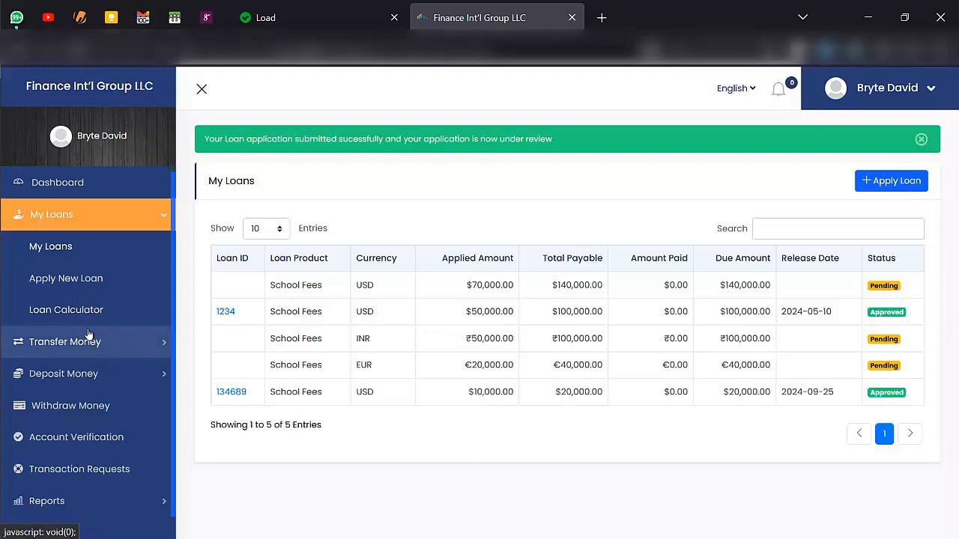
- Confirm the $70,000 School Fees application shows as Pending, then expand Transfer Money
click(82, 341)
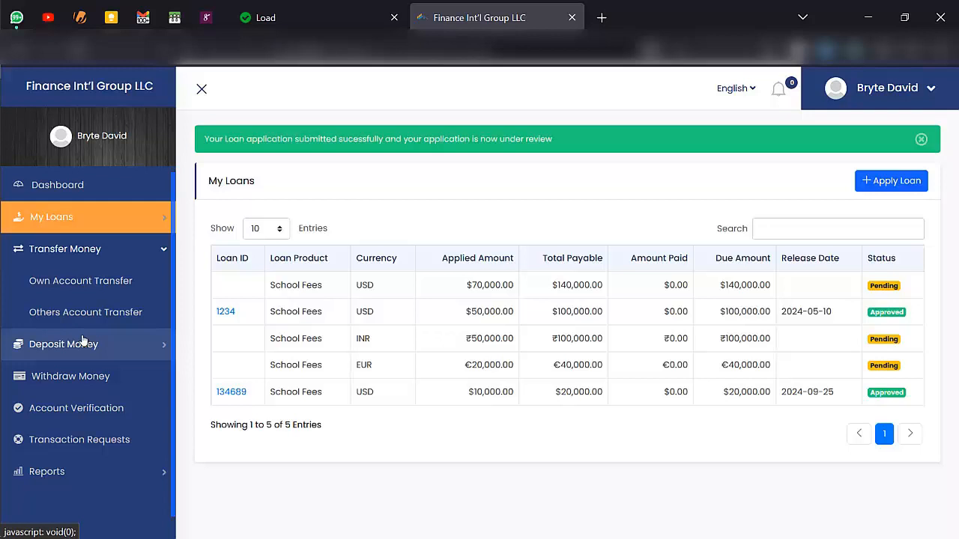
- Open the Others Account Transfer form and select School Fees USD as the debit account
click(95, 282)
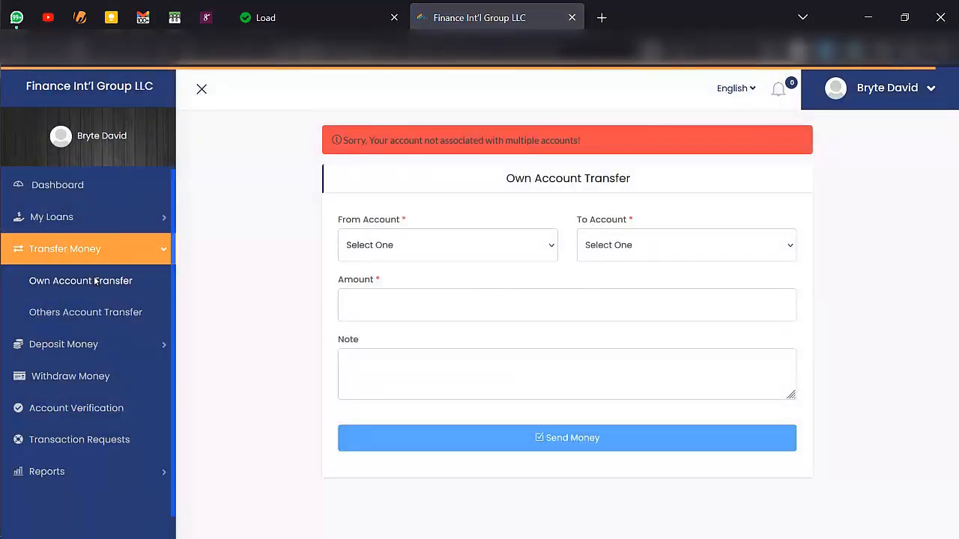
click(98, 313)
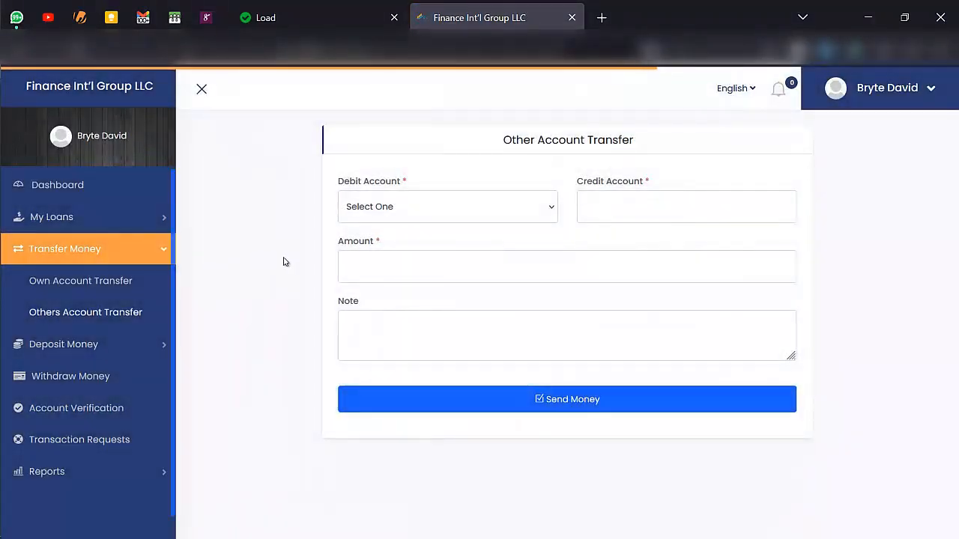
click(427, 216)
click(430, 216)
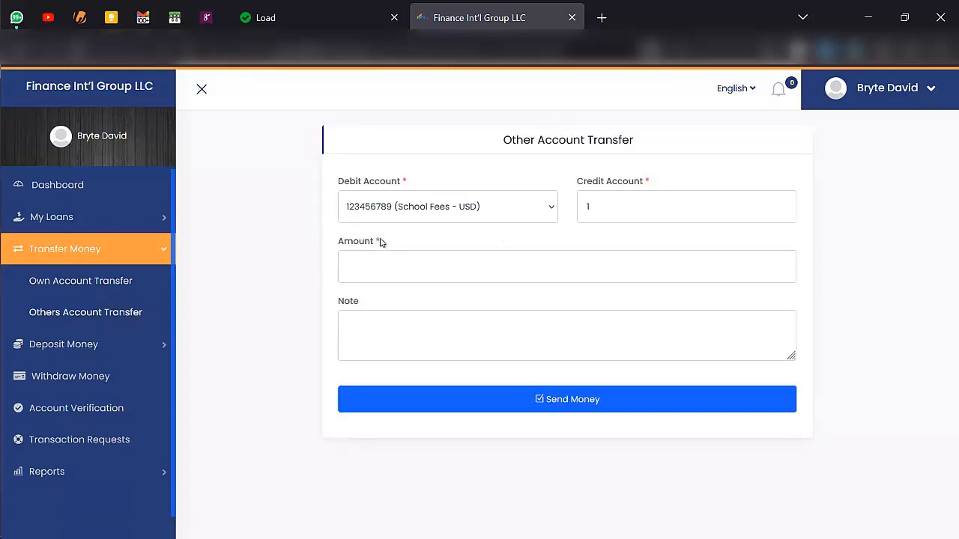
click(374, 210)
click(388, 210)
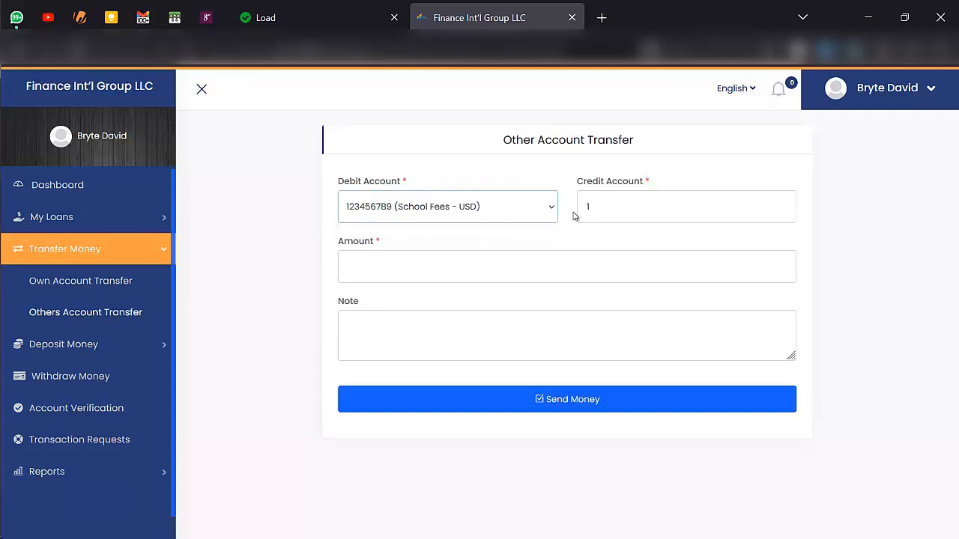
- Enter the receiving account number, amount 4000 and note 'food', and send the money
click(632, 203)
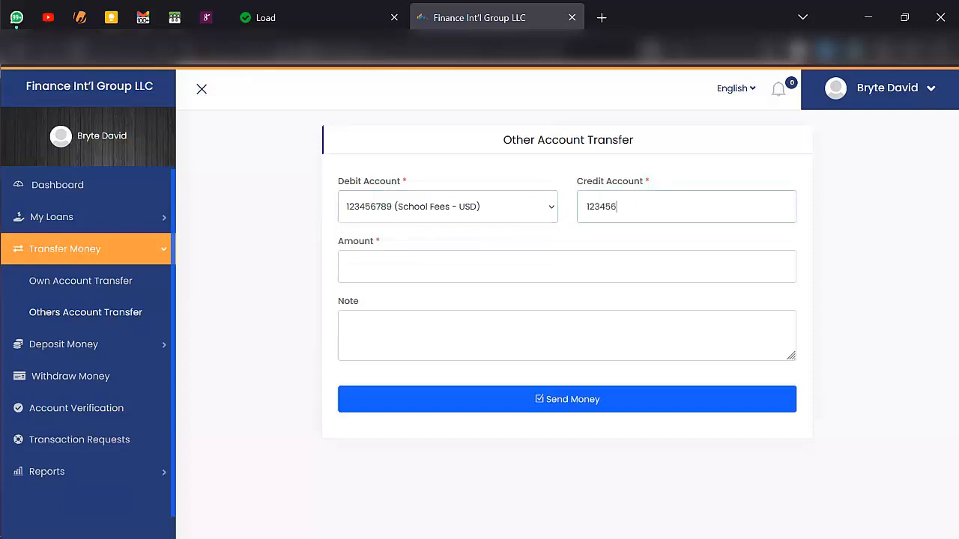
click(495, 269)
text(400)
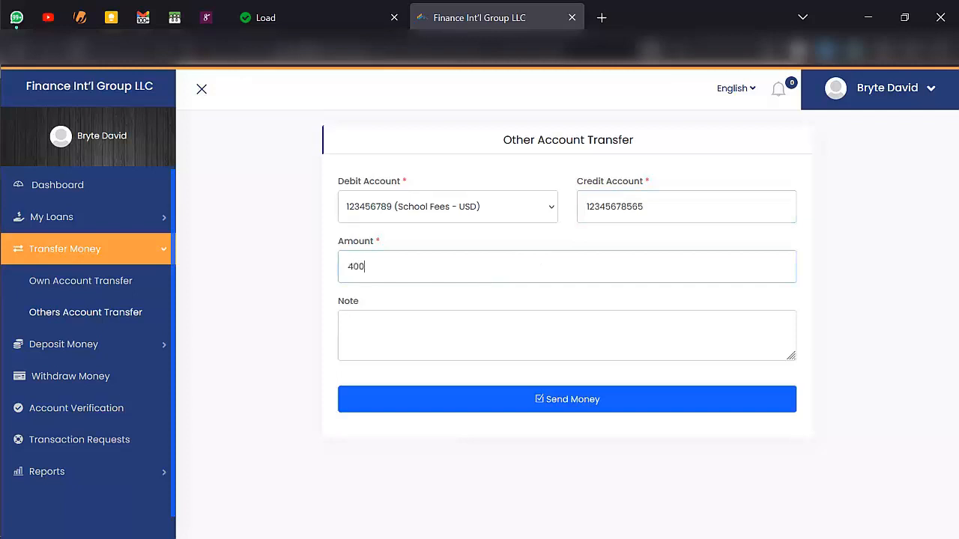
text(0)
click(404, 318)
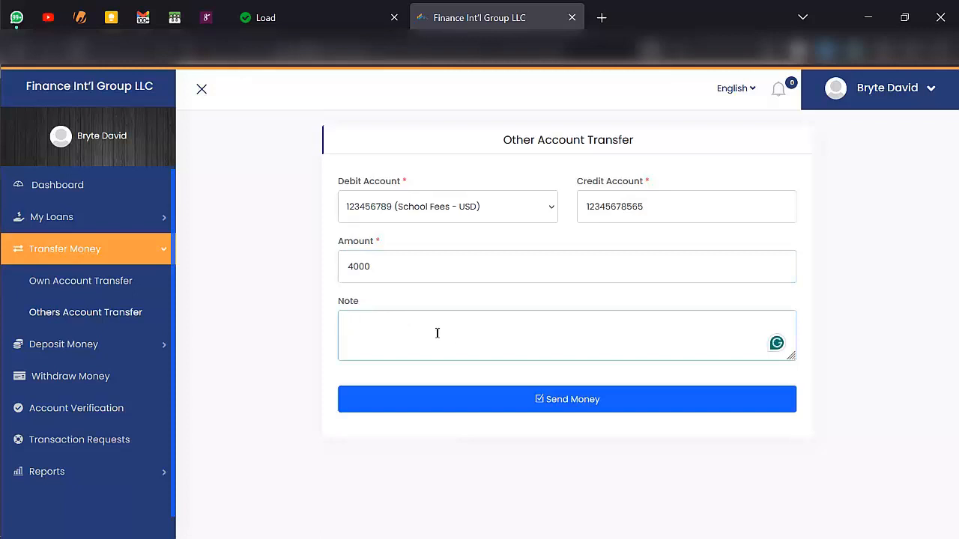
text(food)
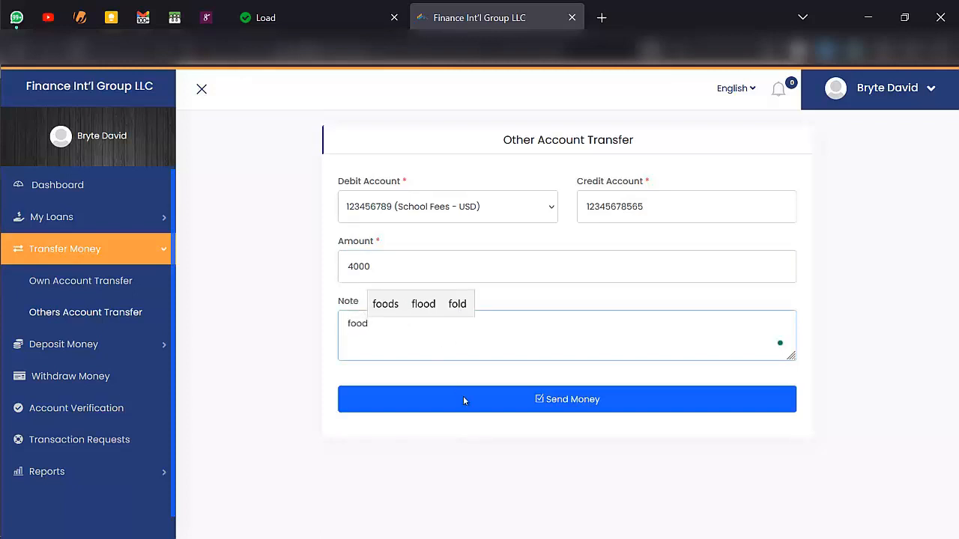
click(593, 401)
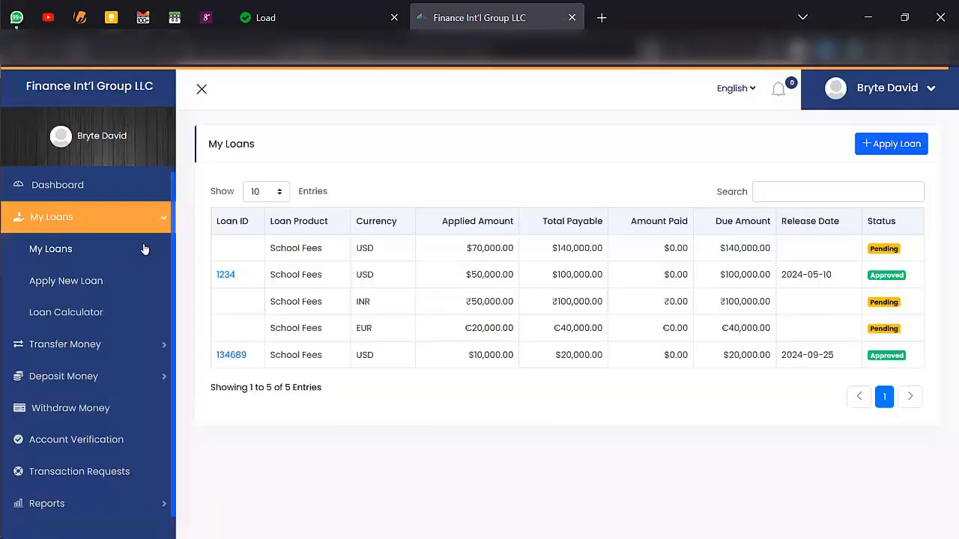
- In the Loan Calculator, enter amount 5000 at 9% yearly interest with Fixed Rate
click(75, 313)
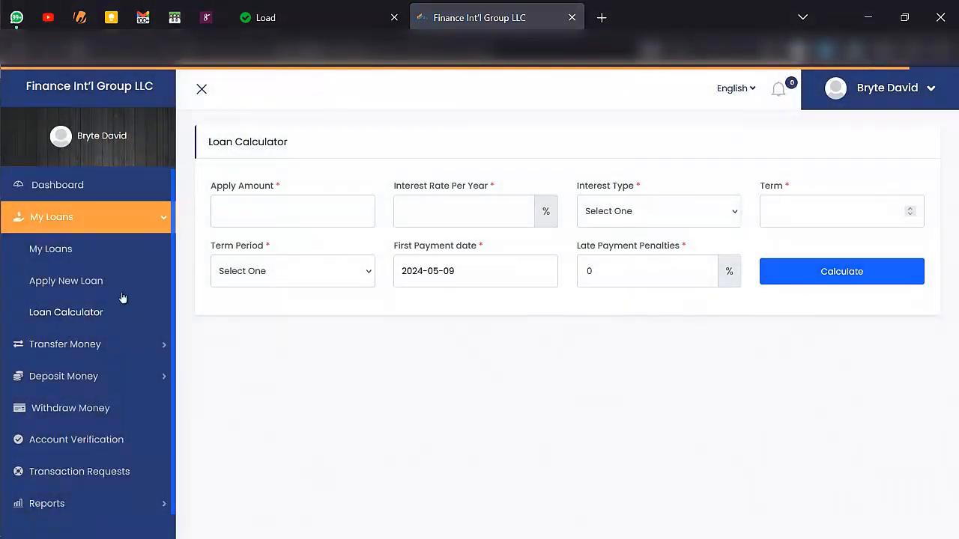
click(260, 225)
text(5000)
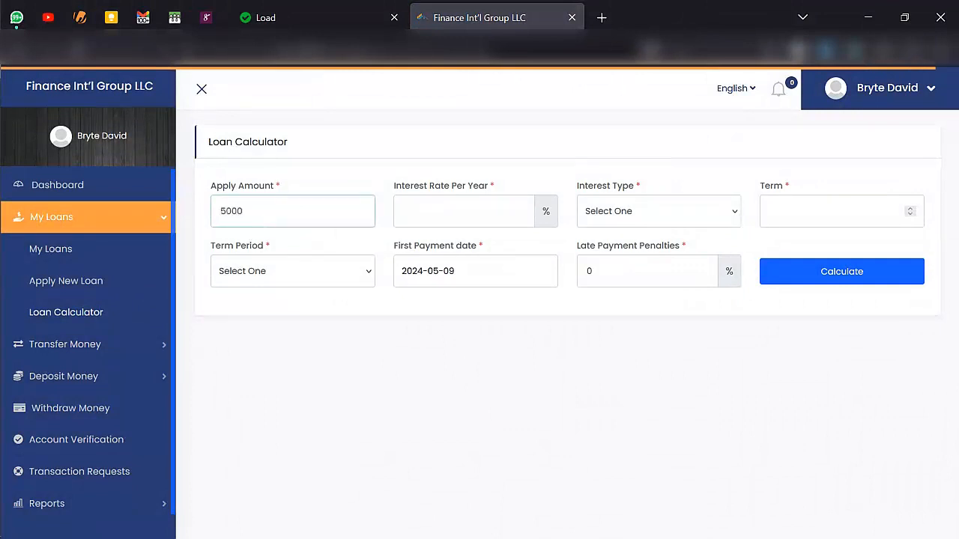
click(430, 219)
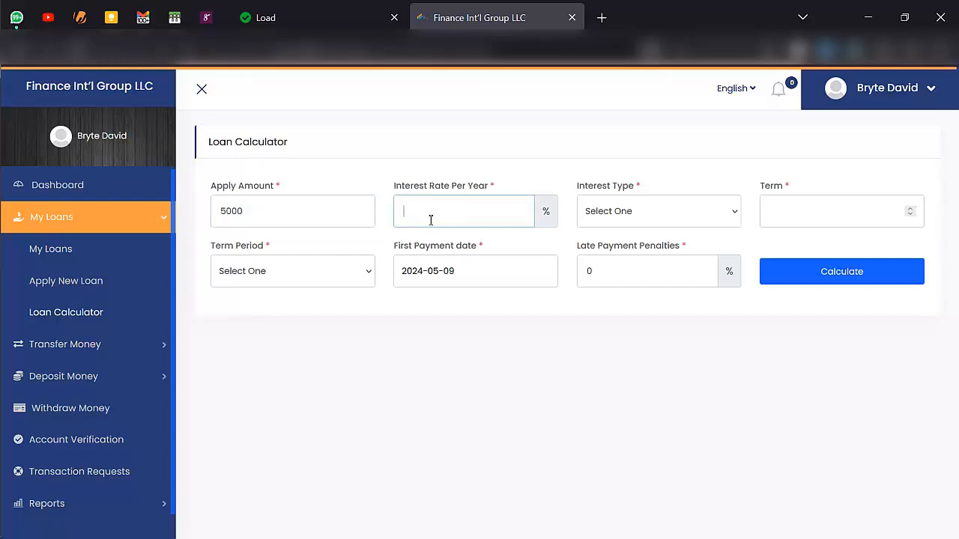
text(9)
click(613, 210)
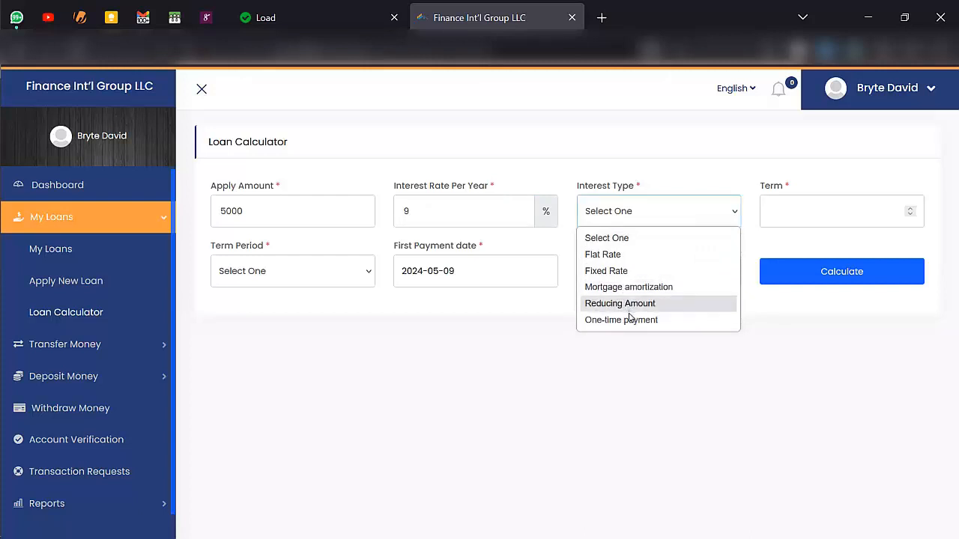
click(608, 260)
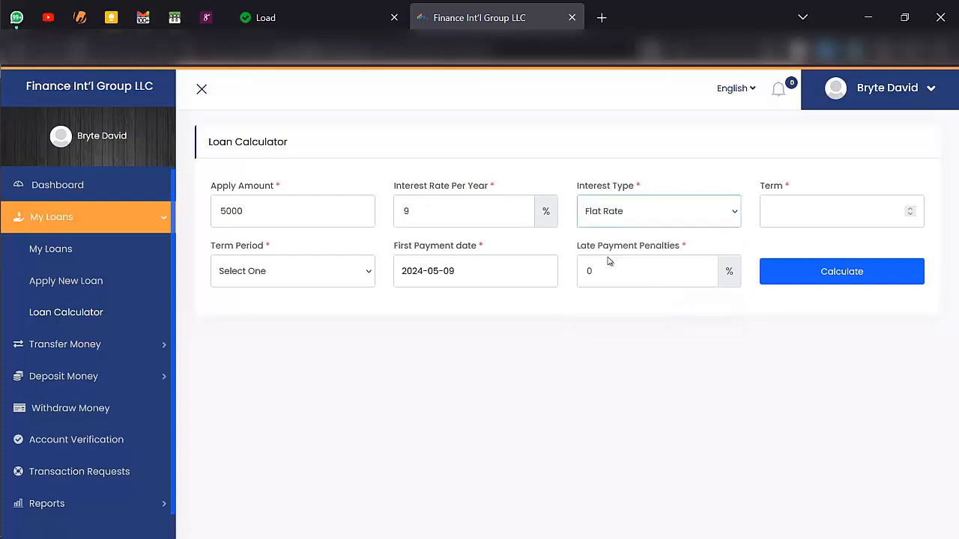
click(633, 218)
click(625, 270)
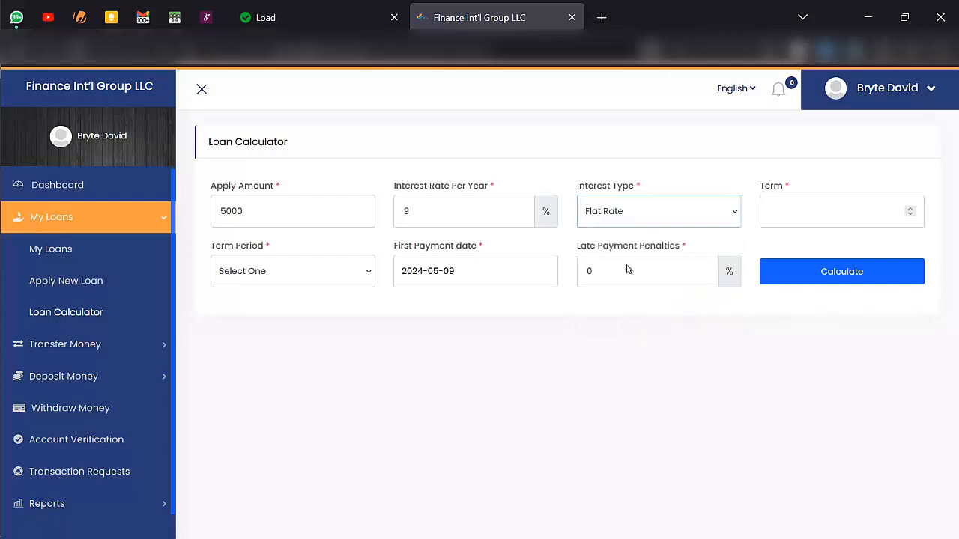
- Set term to 2 days, first payment 2024-05-11, late penalty 70, and calculate
click(796, 226)
text(2)
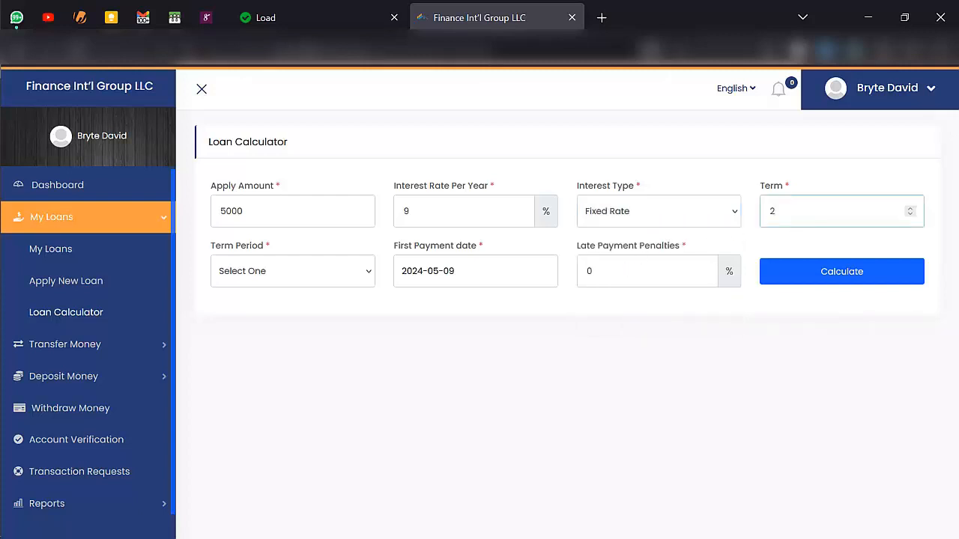
click(313, 276)
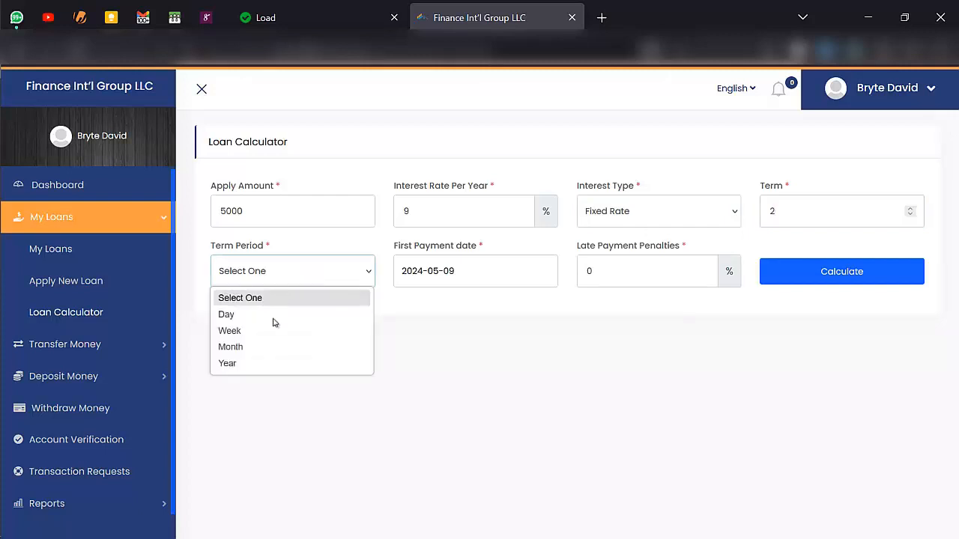
click(249, 315)
click(495, 268)
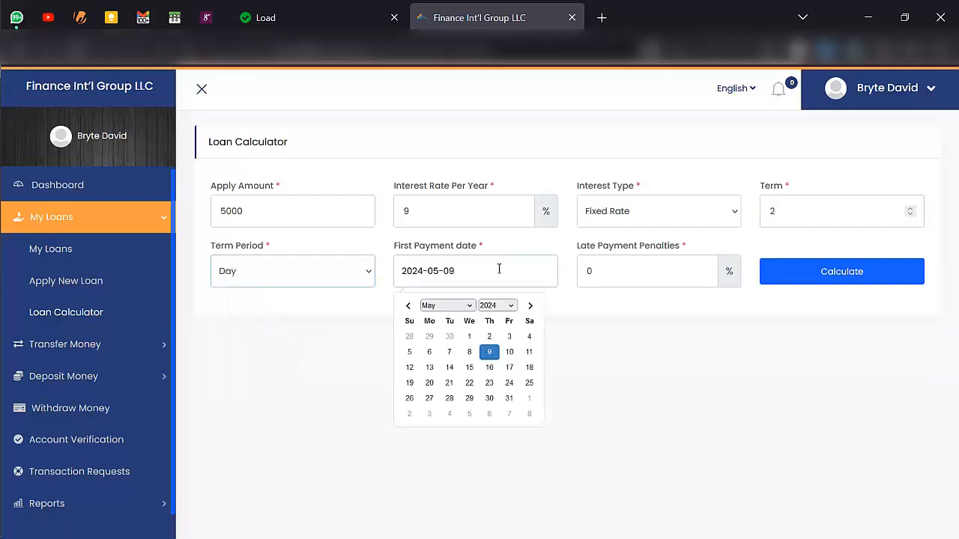
click(529, 351)
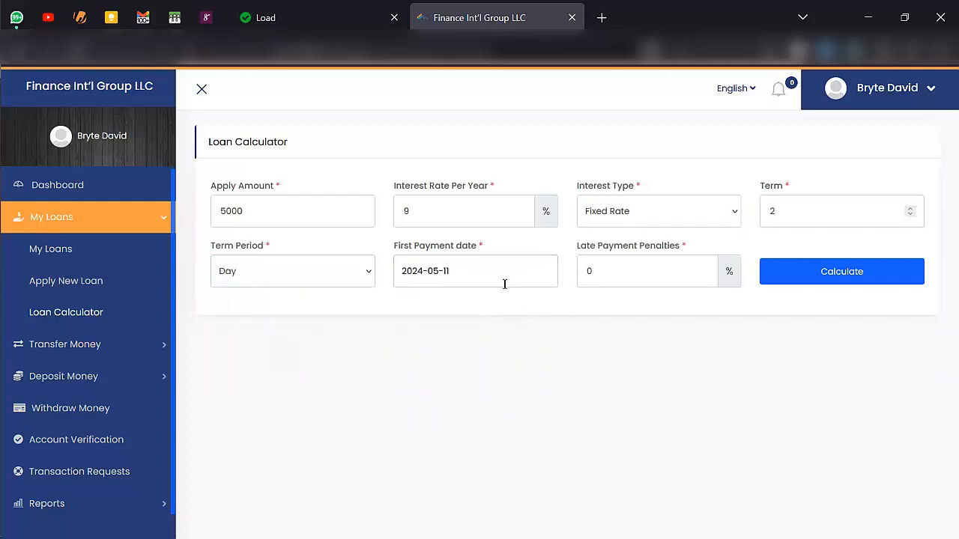
click(621, 279)
key(BackSpace)
text(700)
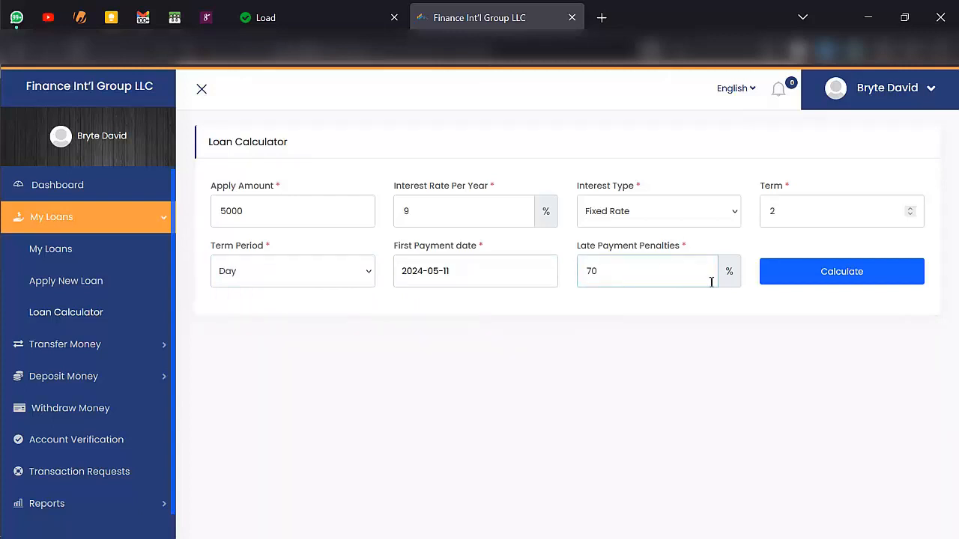
click(824, 279)
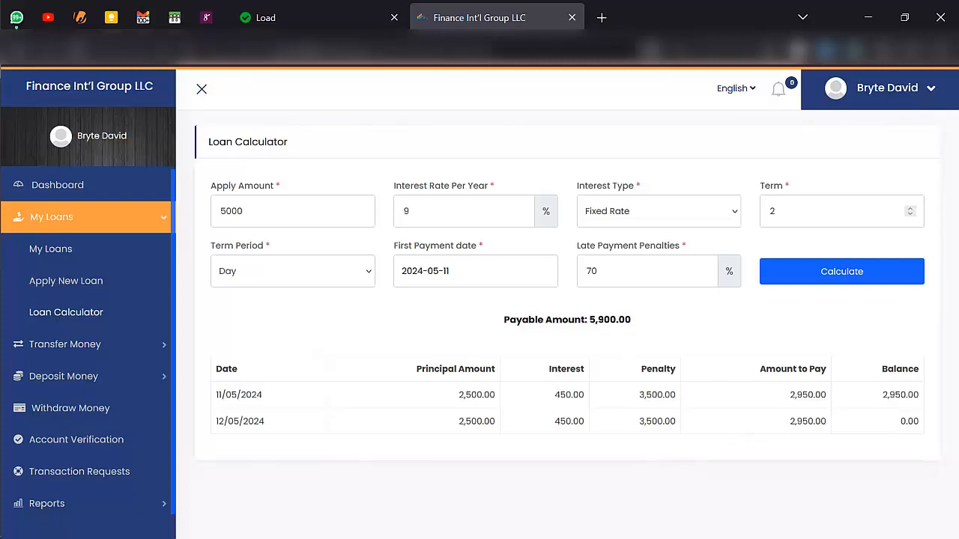
- Review the schedule of two 2,950.00 daily payments, then expand Transfer Money
click(133, 349)
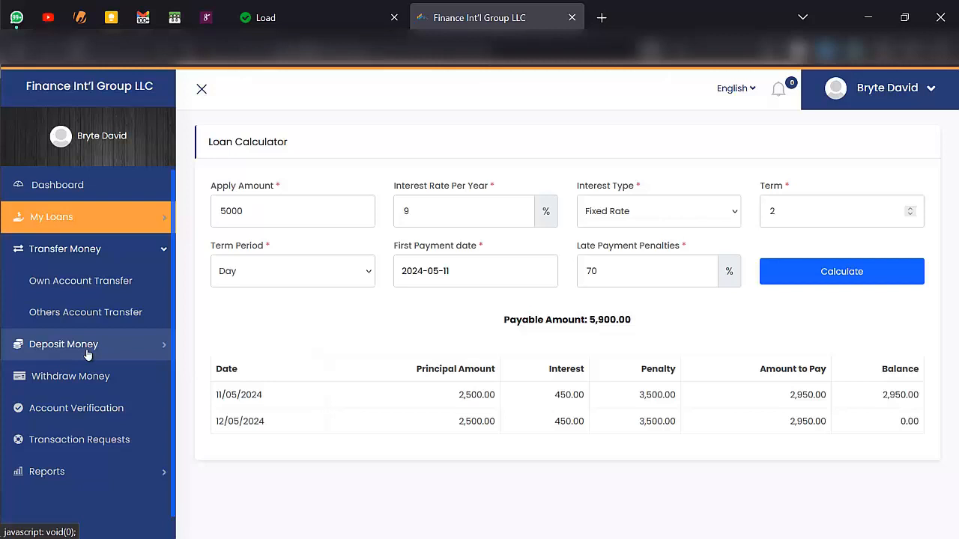
- Look through the automatic deposit methods, then open the empty Manual Deposit Methods page
click(68, 312)
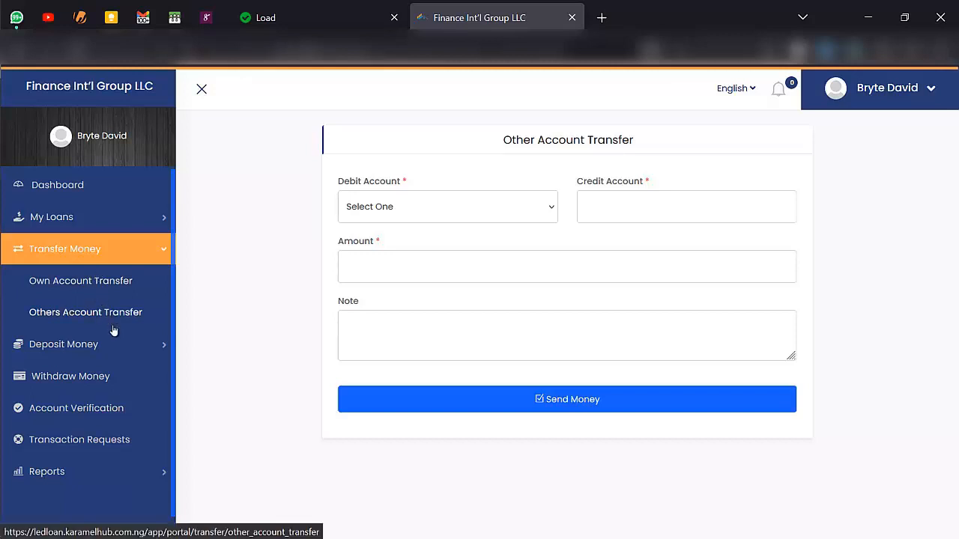
click(128, 345)
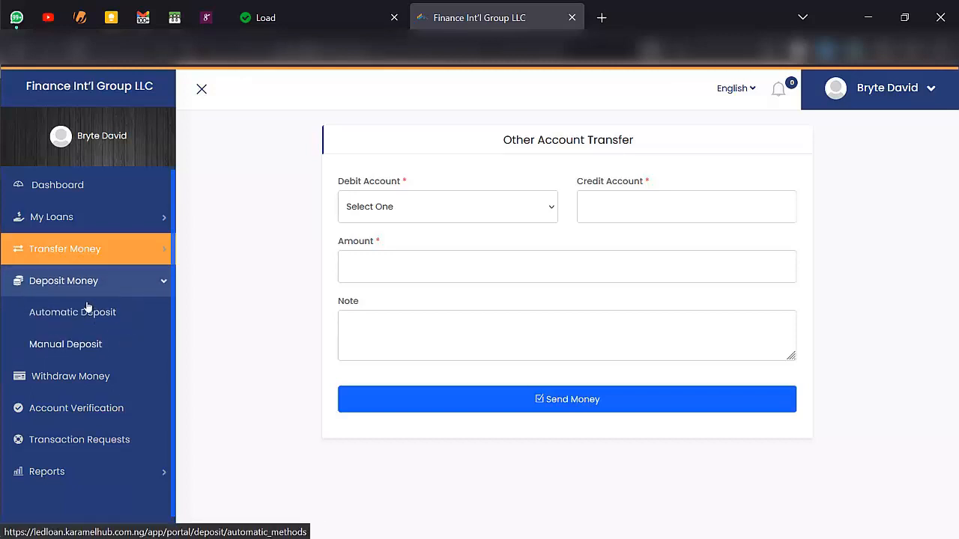
click(87, 310)
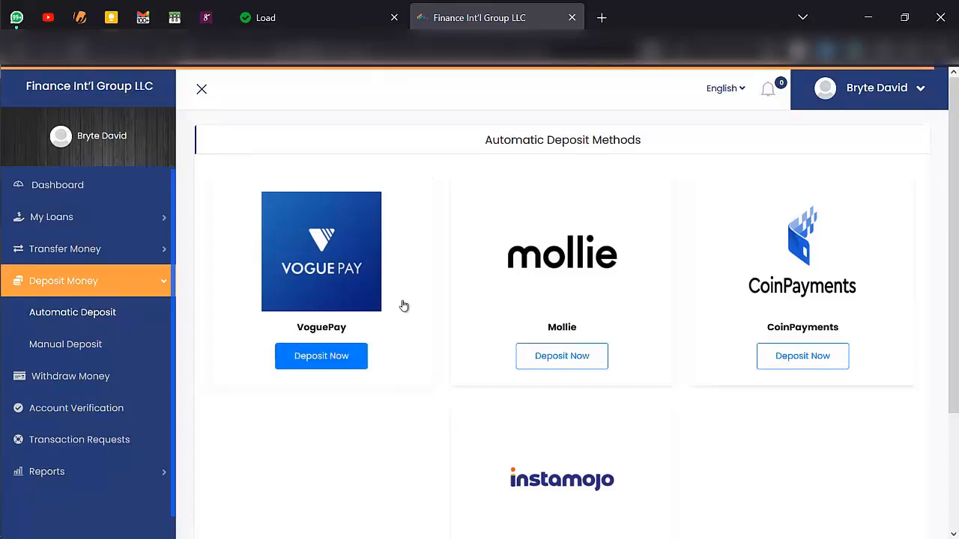
scroll(750, 300, down, 1)
scroll(750, 294, down, 1)
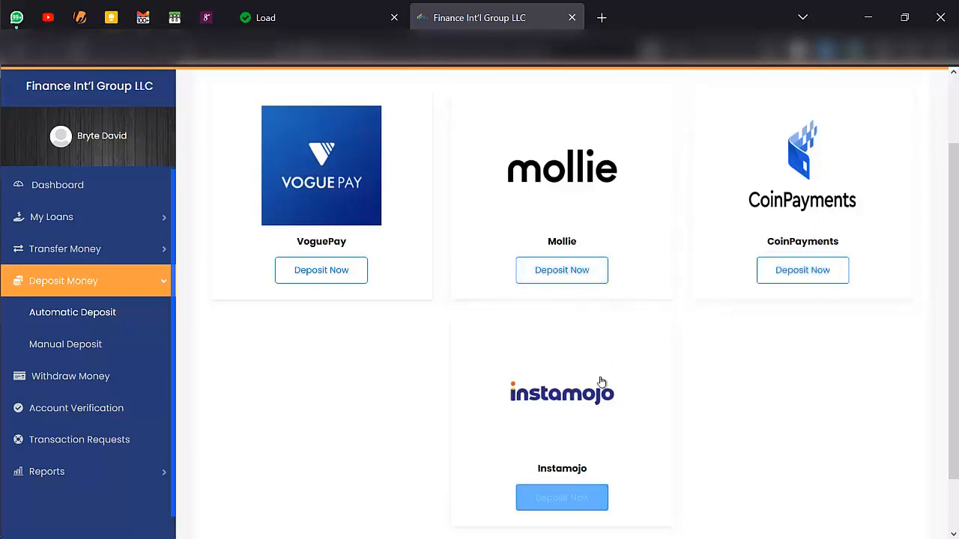
scroll(601, 382, down, 1)
scroll(601, 382, up, 1)
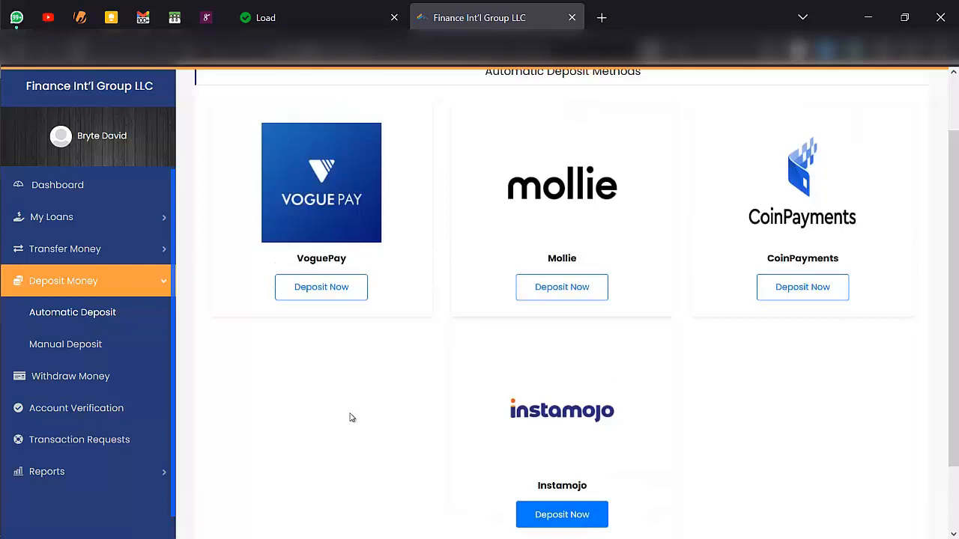
click(97, 346)
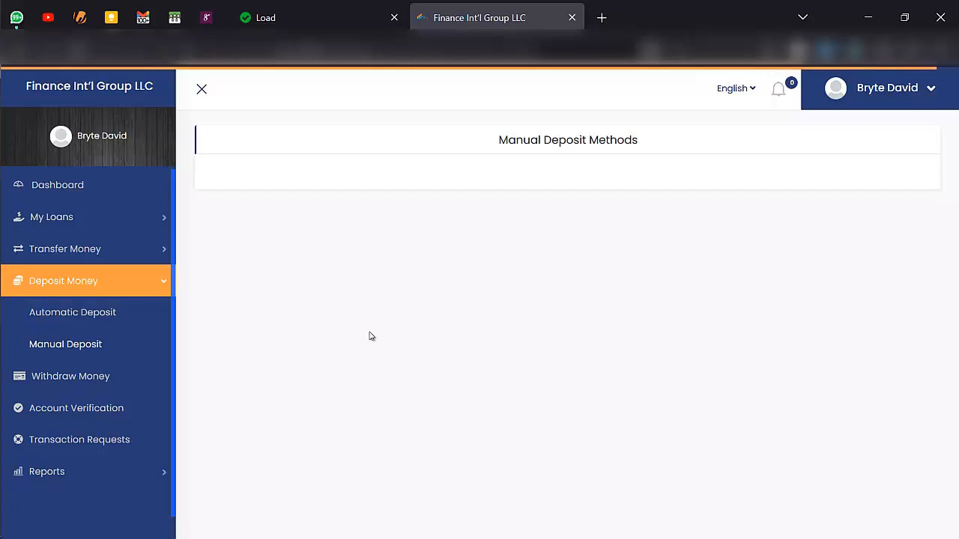
- View the empty withdrawal methods, then open Account Verification with the Driver's License uploads
click(95, 379)
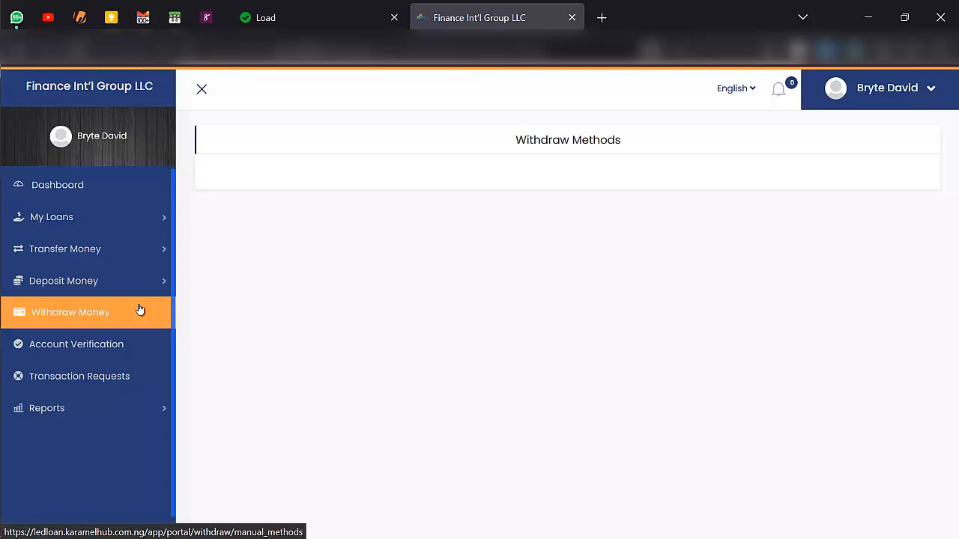
click(134, 343)
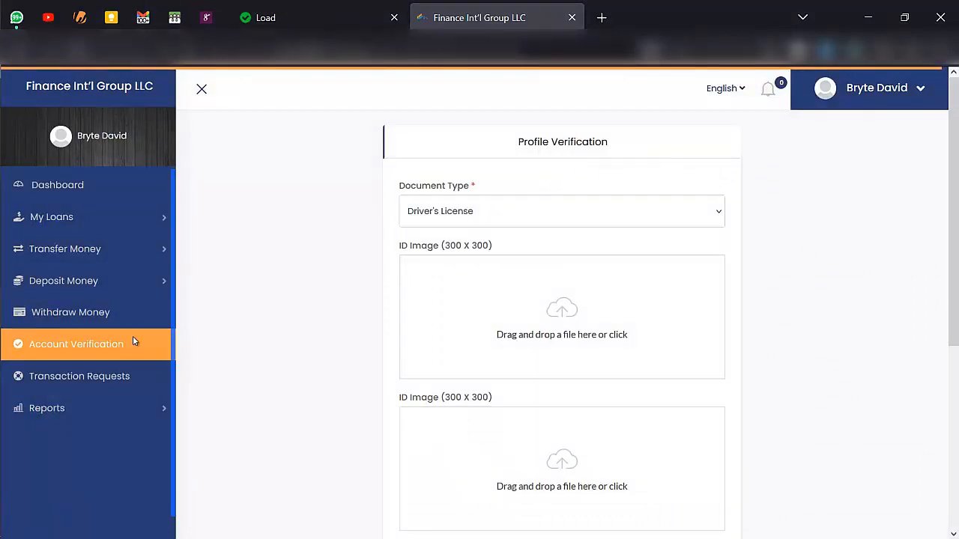
- Submit a Passport verification with the portrait photo as both ID images, then open Transaction Requests
click(537, 214)
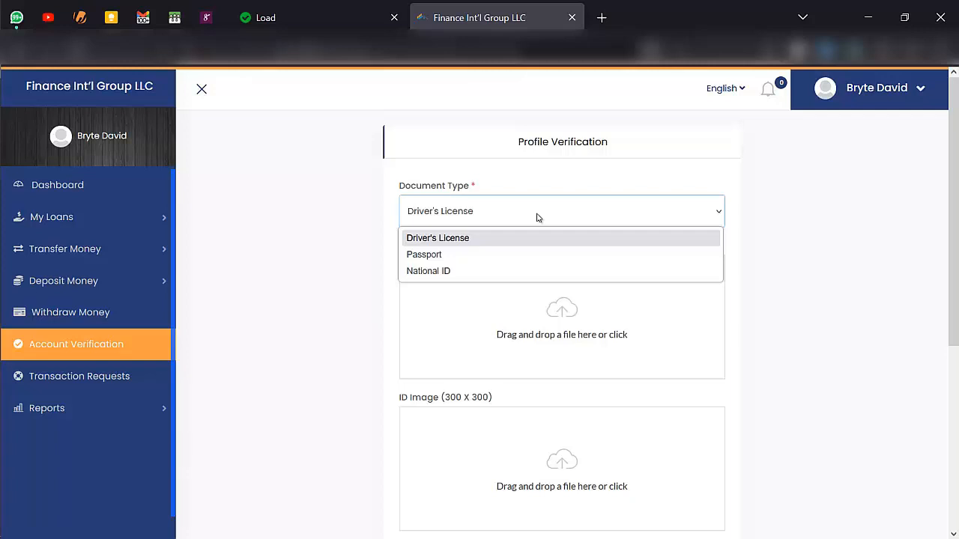
click(454, 257)
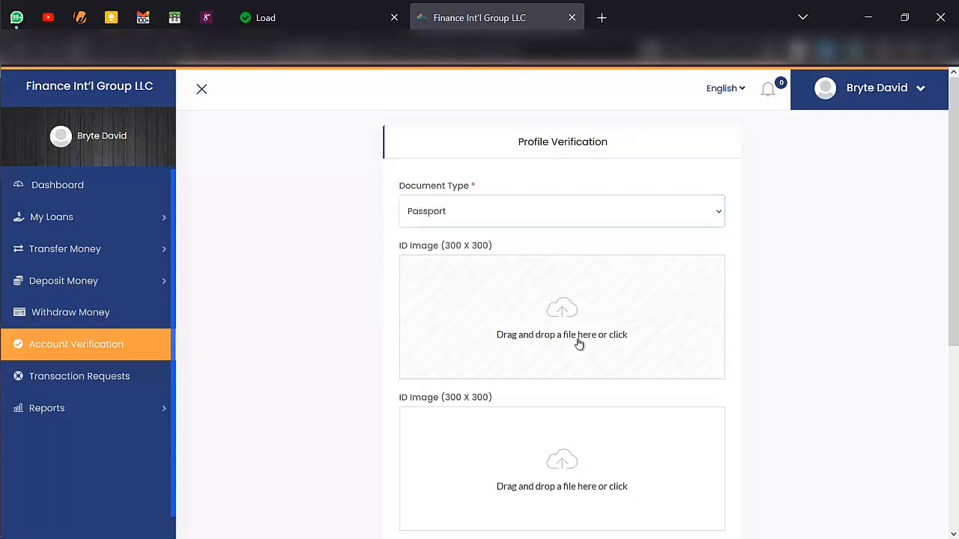
click(574, 336)
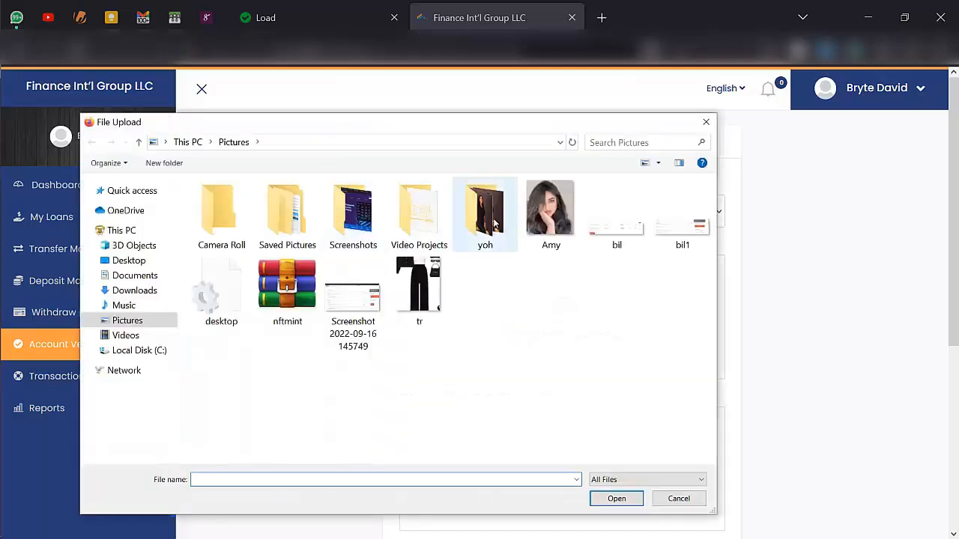
double_click(522, 222)
scroll(520, 225, down, 2)
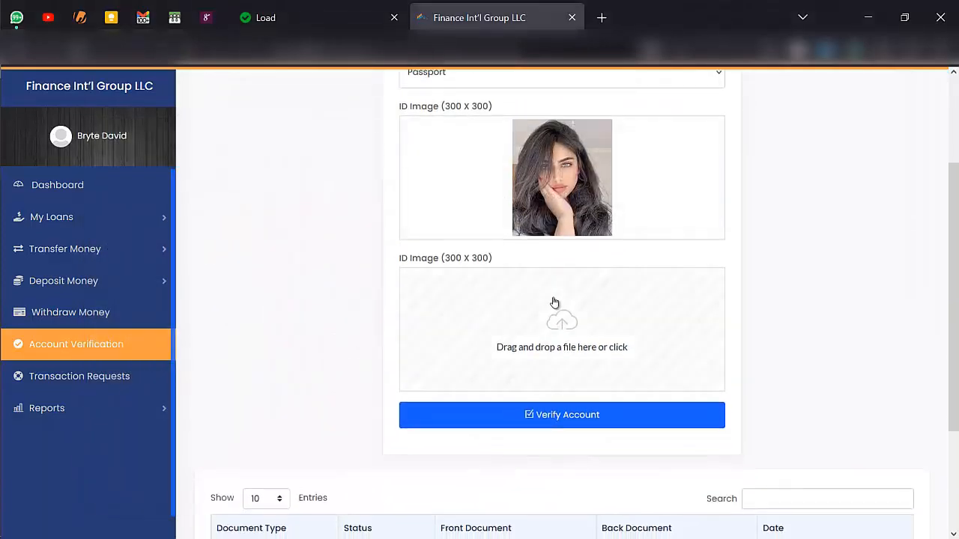
click(535, 305)
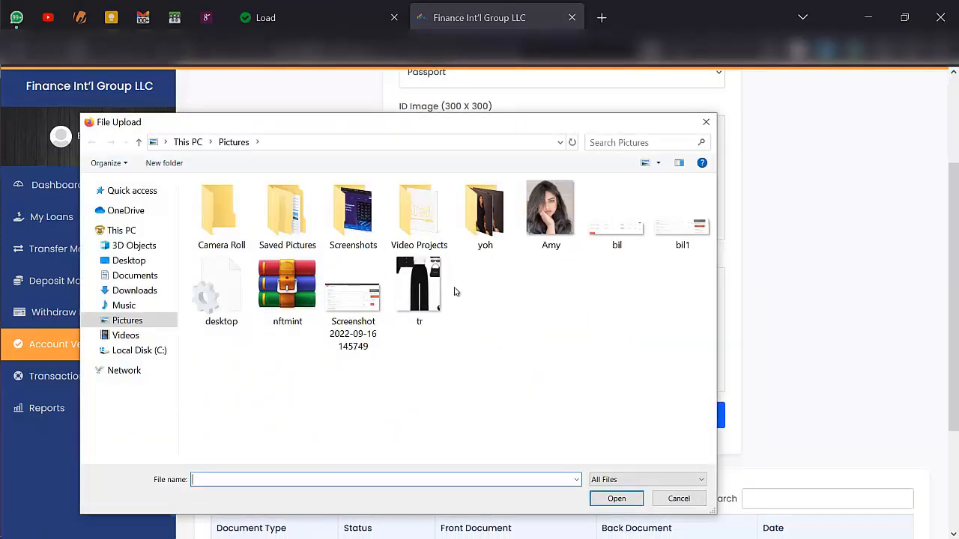
double_click(554, 232)
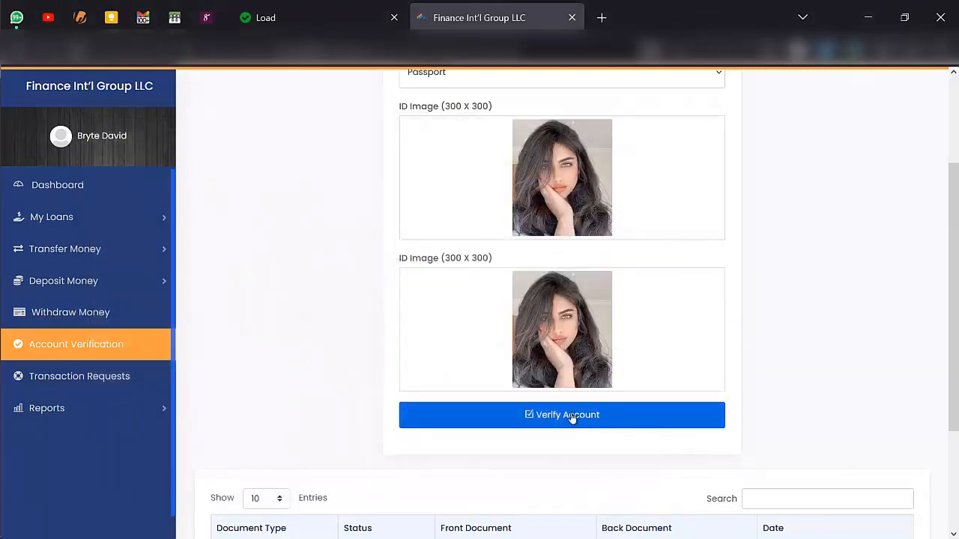
click(571, 417)
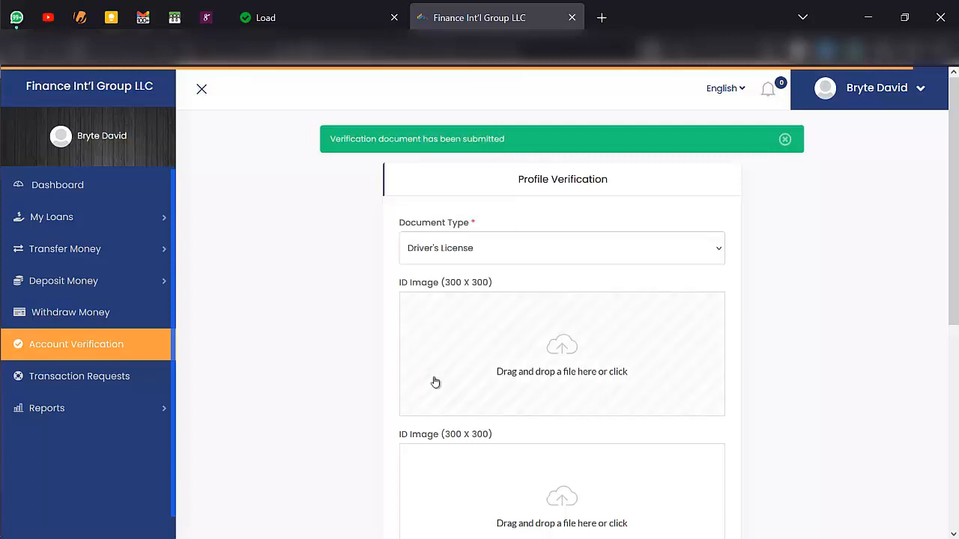
scroll(435, 381, down, 3)
click(96, 380)
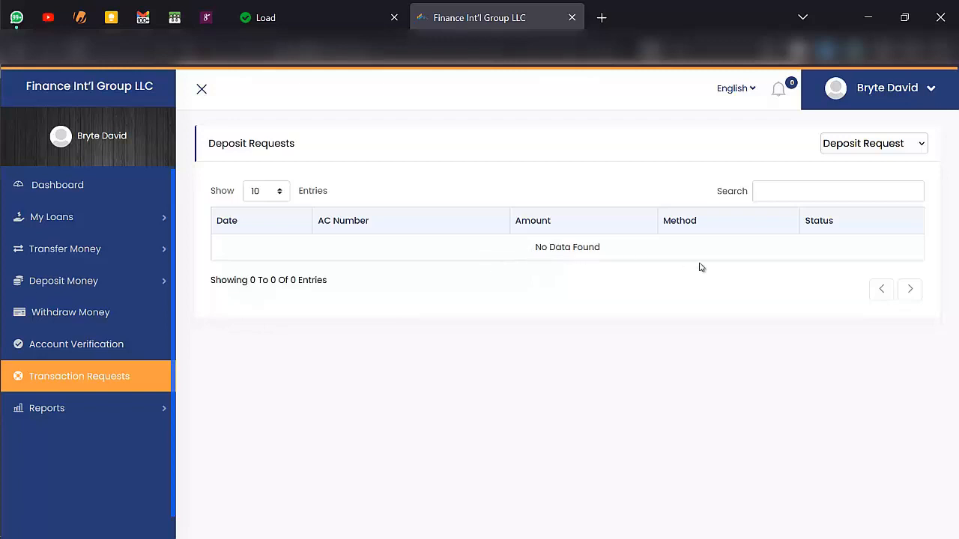
- Check the request type list, then open the Account Balance report showing School Fees (USD) at $100,000.00
click(903, 149)
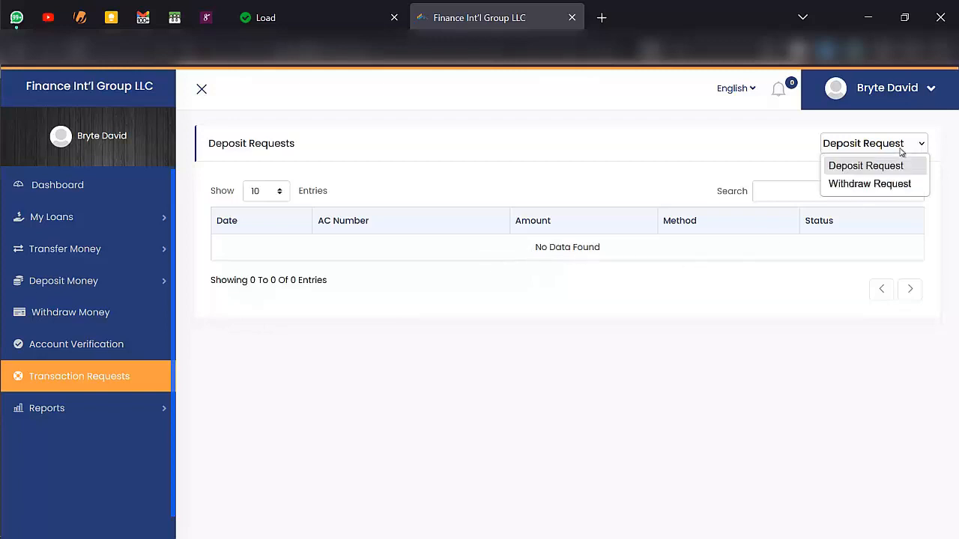
click(717, 309)
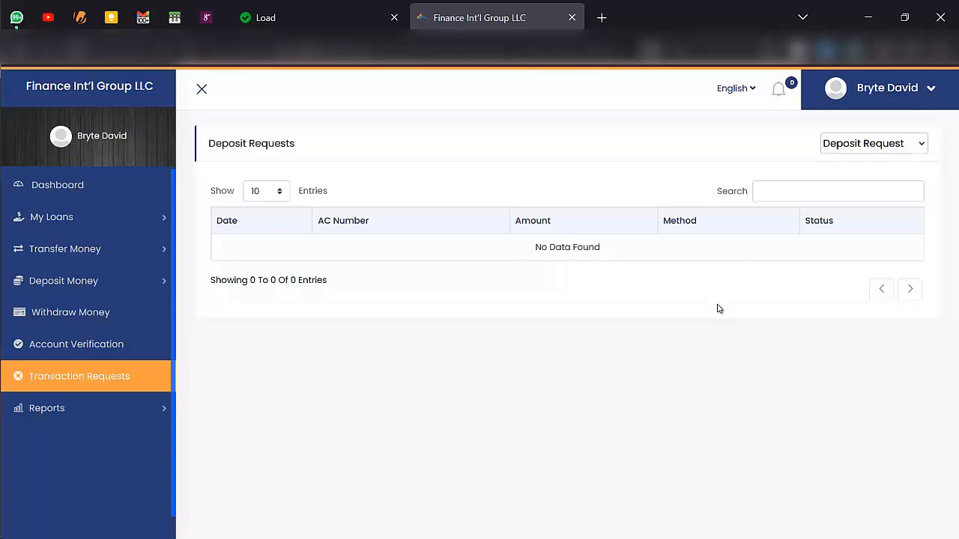
click(156, 410)
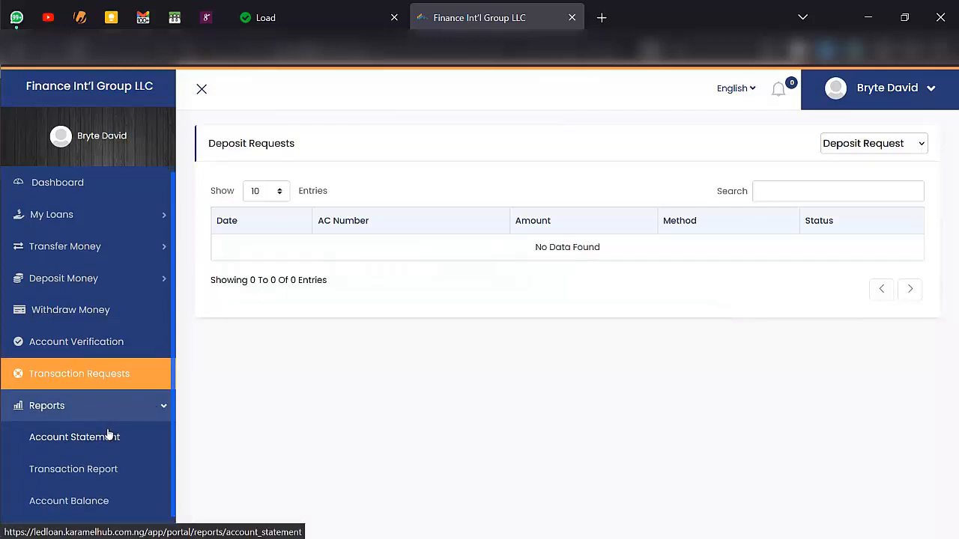
click(105, 498)
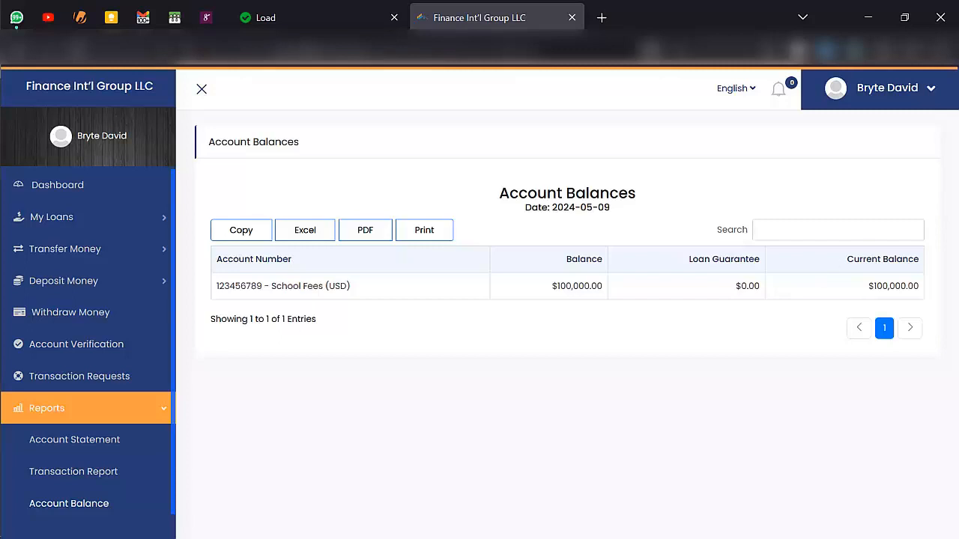
click(896, 94)
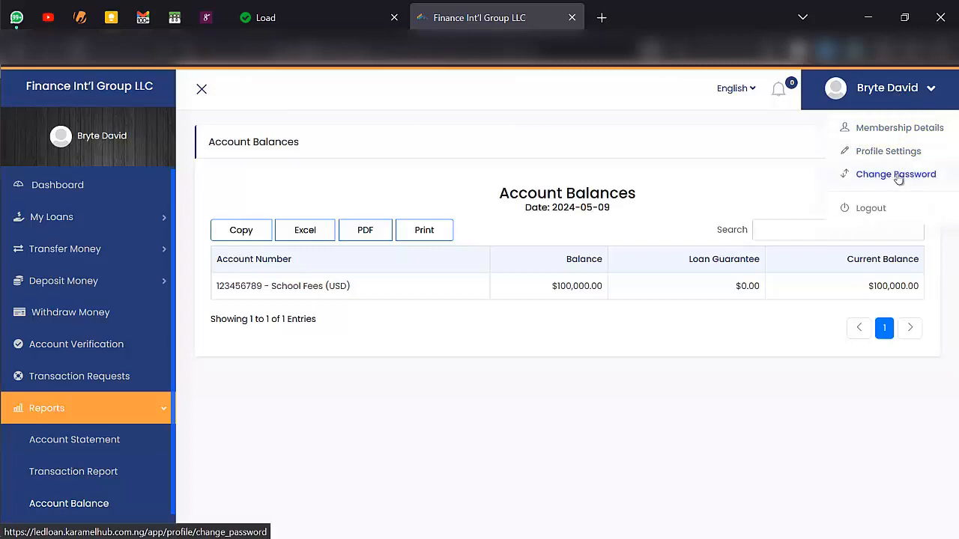
- Open Membership Details and scroll through it: Main Branch as branch, Salary as credit source
click(889, 130)
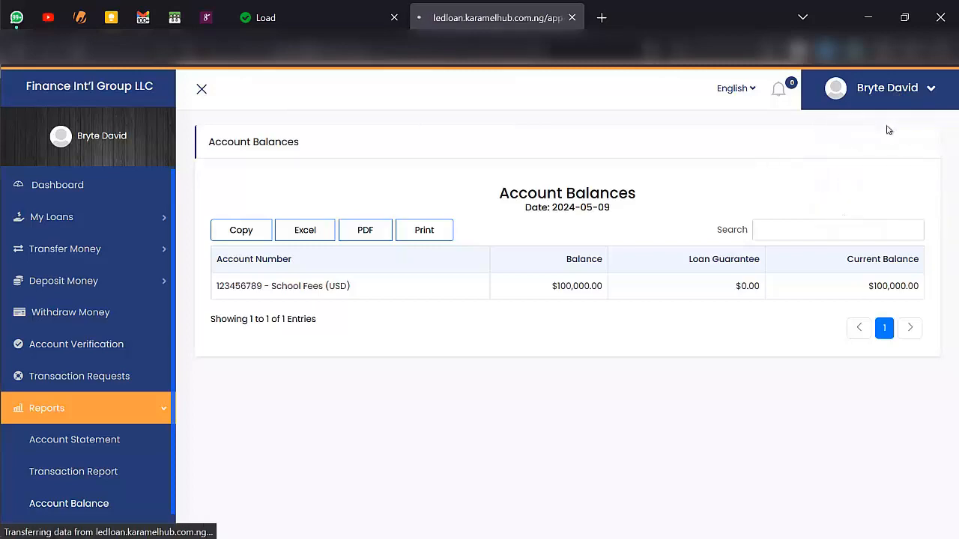
scroll(600, 286, down, 3)
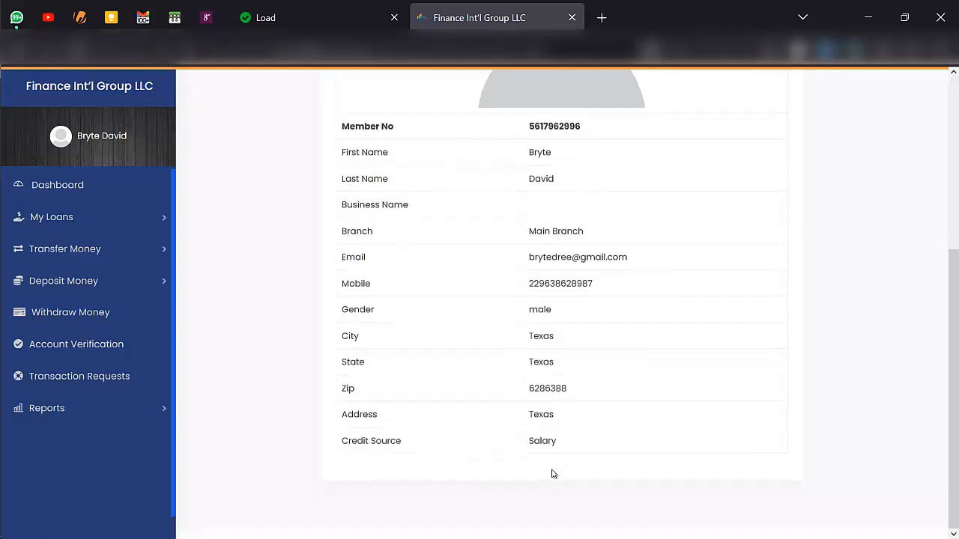
scroll(552, 473, up, 5)
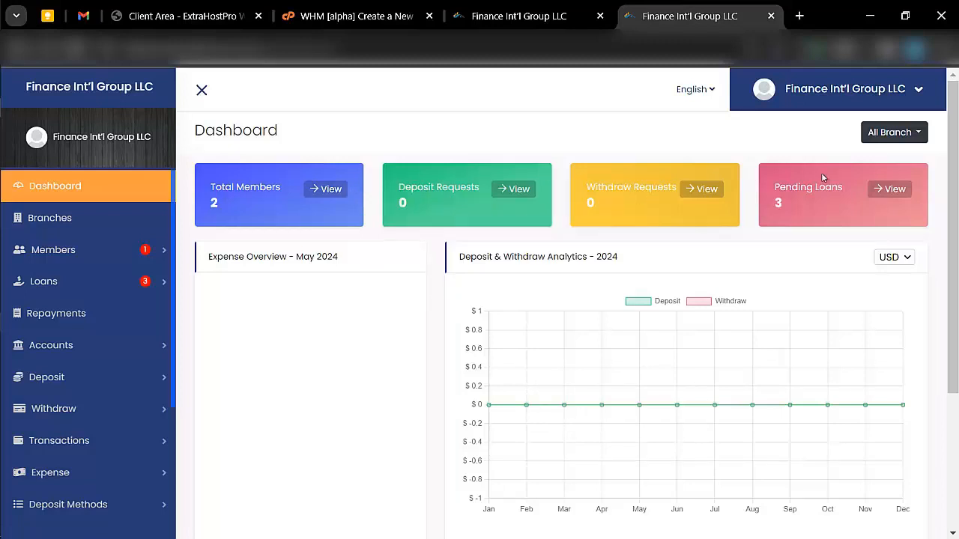
scroll(771, 248, down, 3)
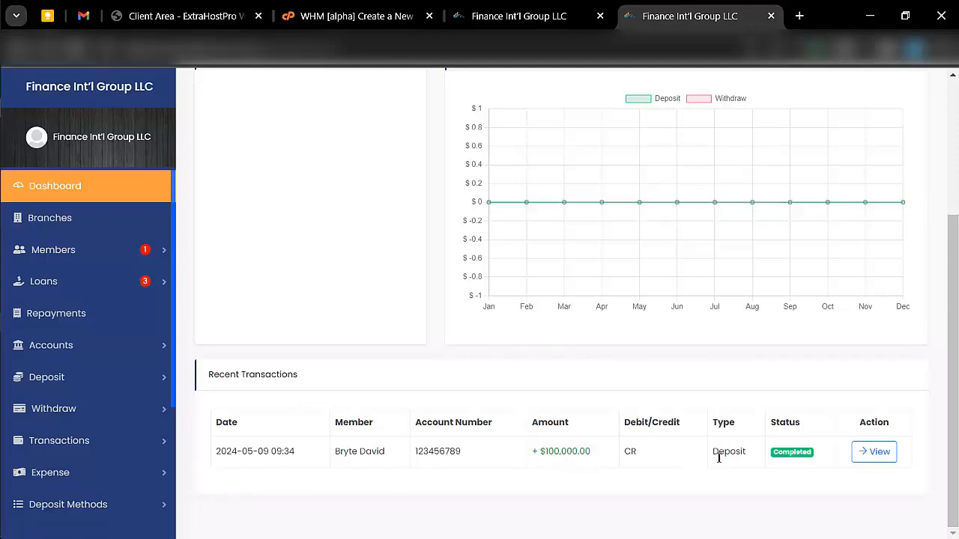
scroll(601, 456, up, 3)
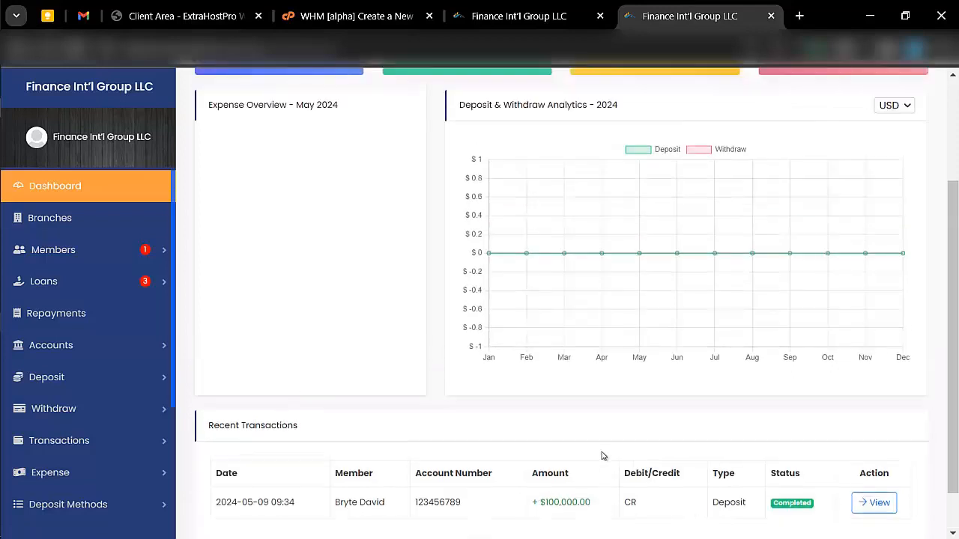
- Open the Branches list, holding only Meldow, and start a new branch
click(110, 226)
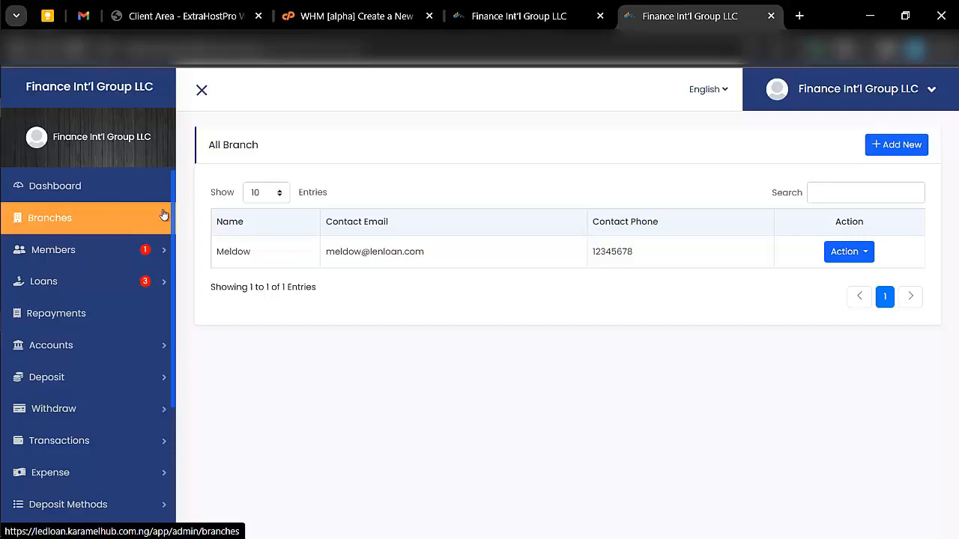
click(902, 145)
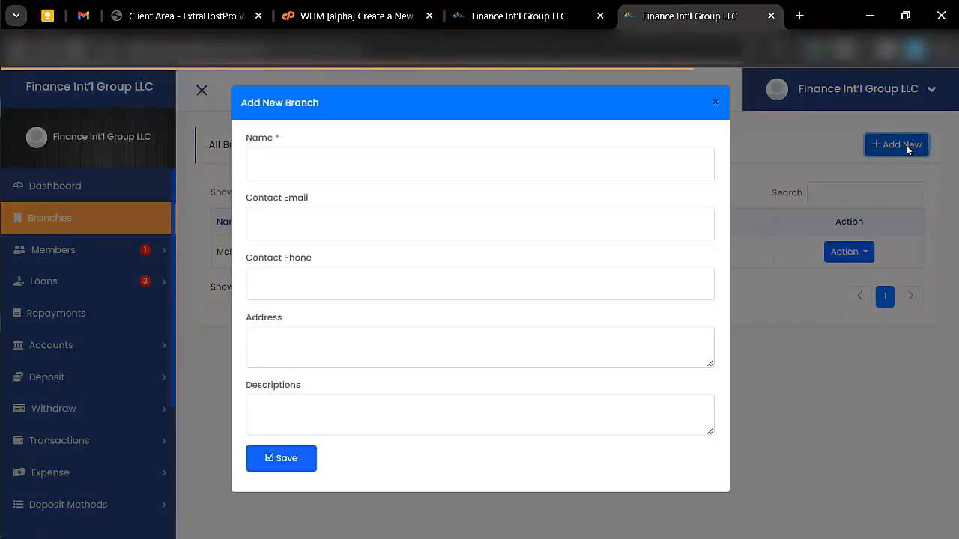
- Name the new branch 'vindom' and fill in its contact email
click(394, 156)
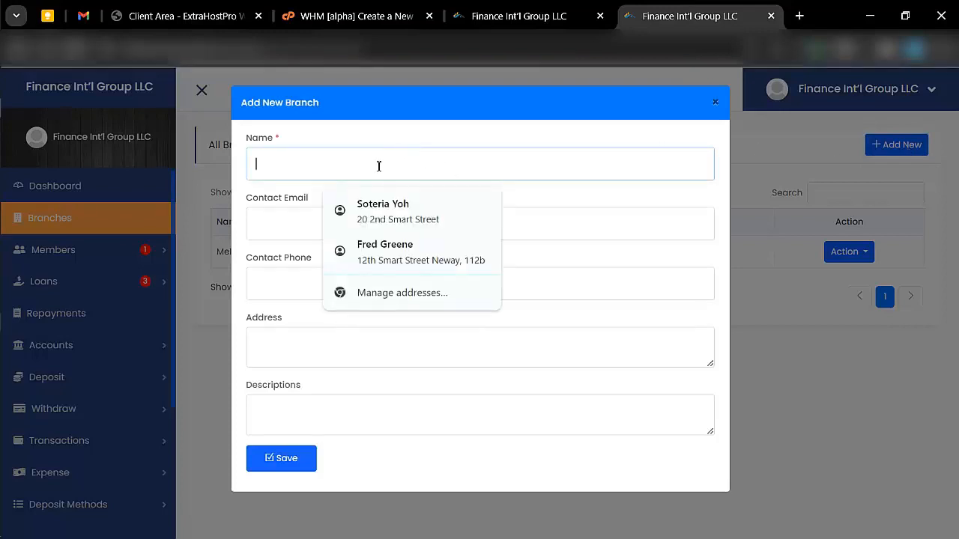
text(vindom)
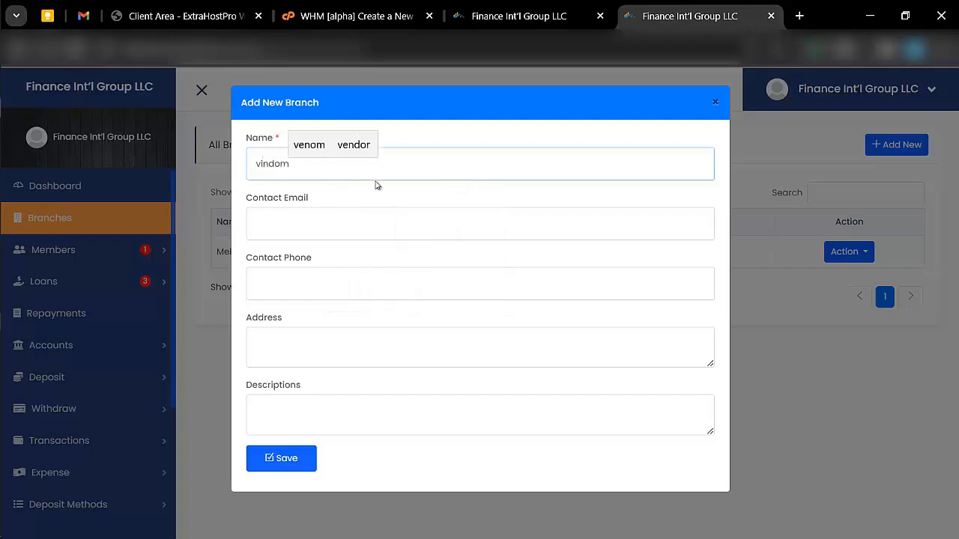
click(377, 210)
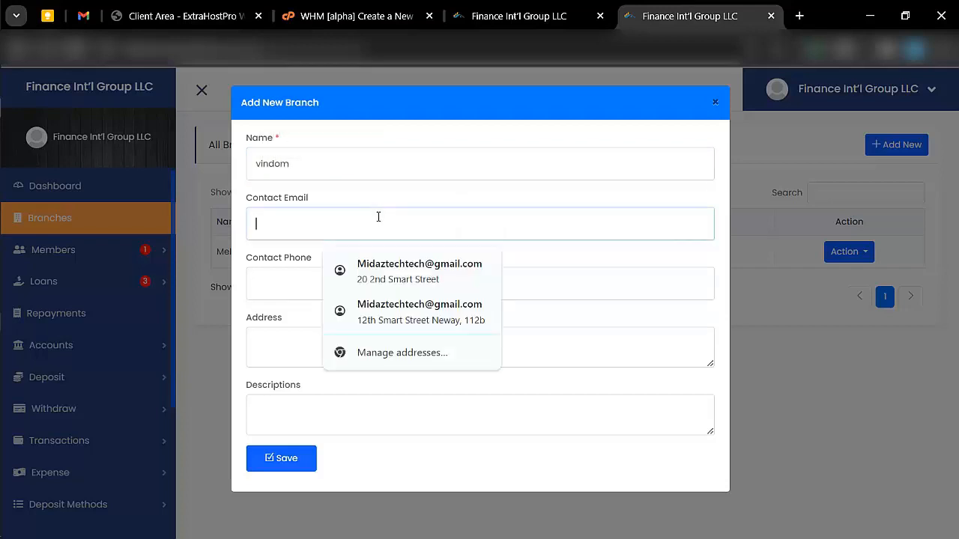
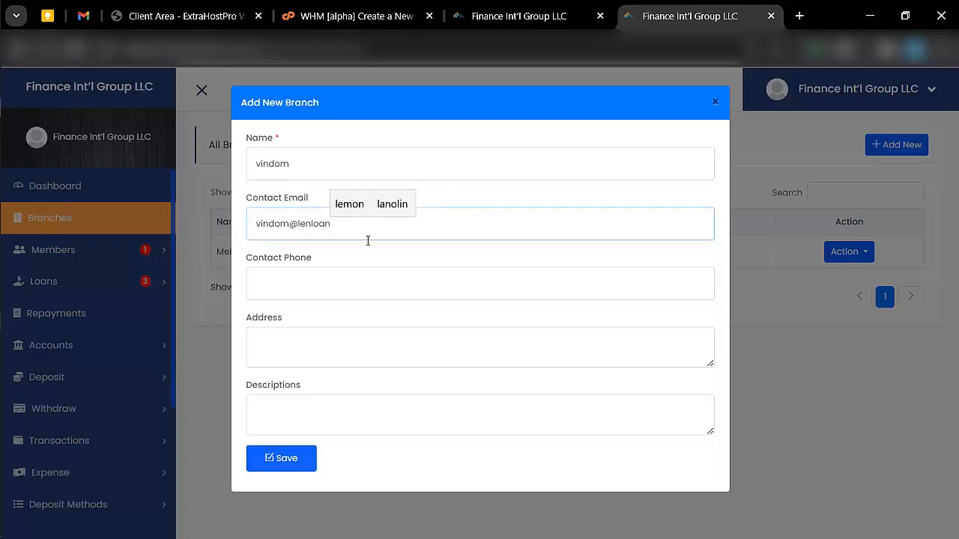
- Add the contact phone, the saved address, and description 'This is a new branch', then save
click(320, 293)
text(23456)
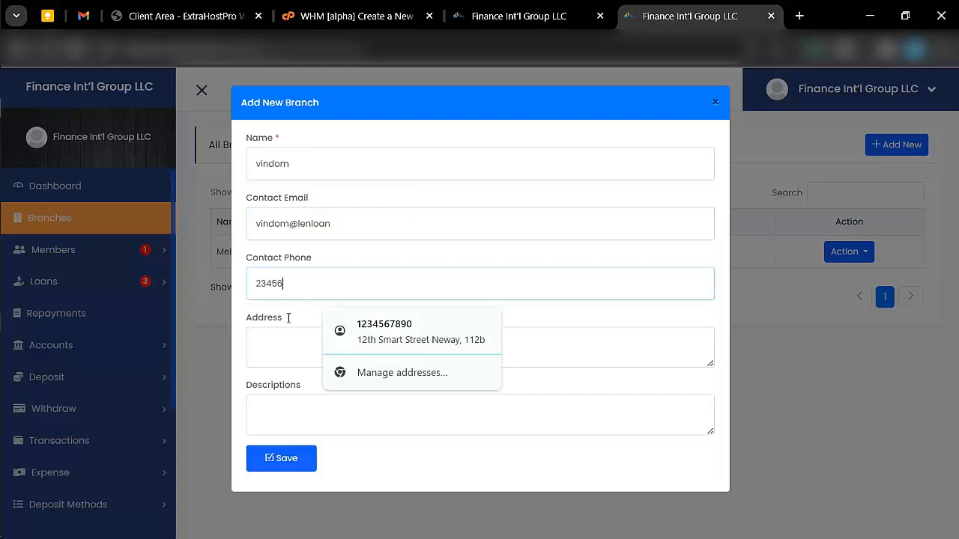
click(273, 349)
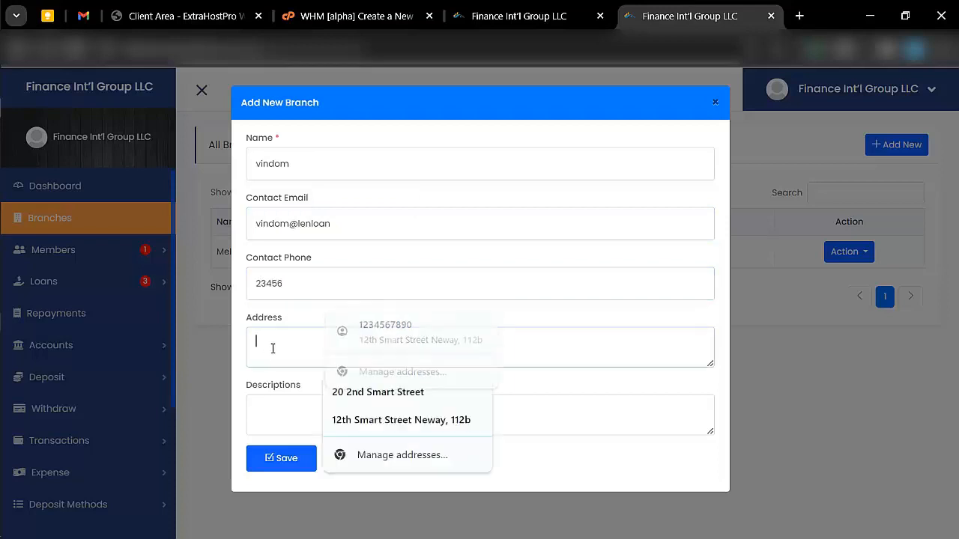
click(350, 420)
click(304, 400)
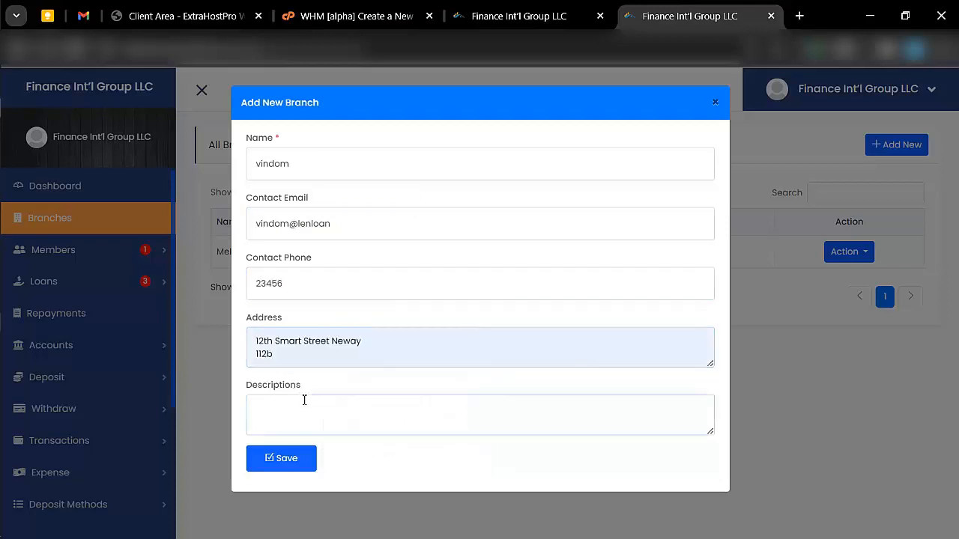
text(This is a new ba)
key(BackSpace)
text(ranch)
click(275, 456)
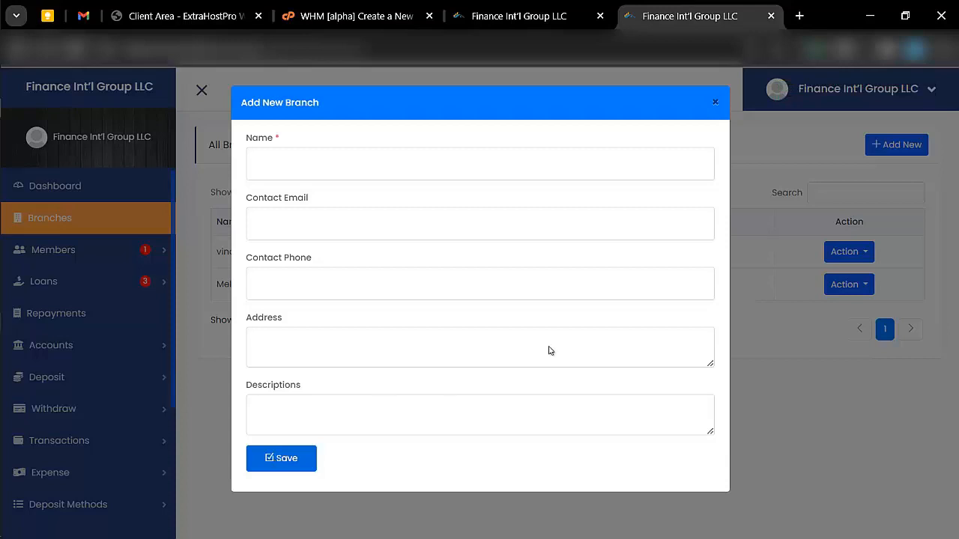
click(785, 397)
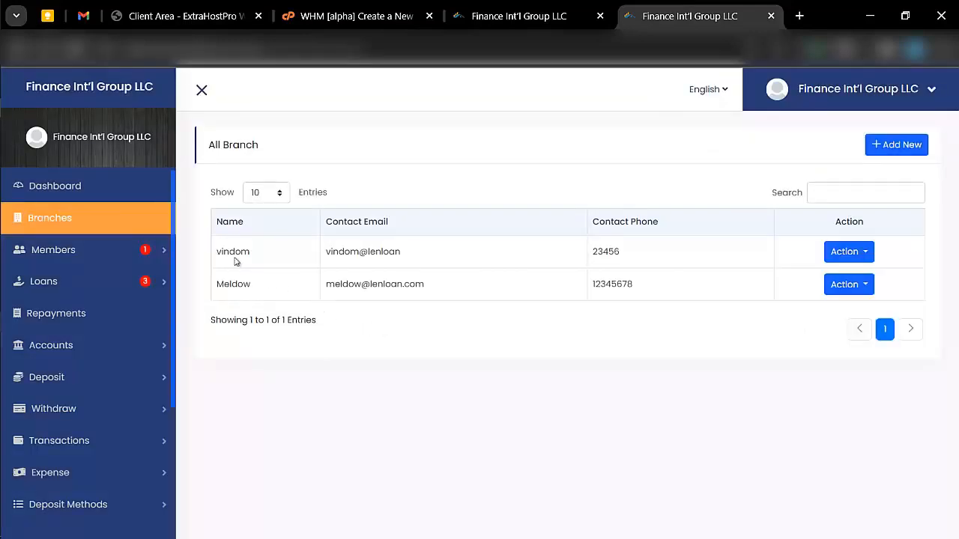
- Open Member Requests and view the pending request's Member Details, showing Main Branch
click(160, 248)
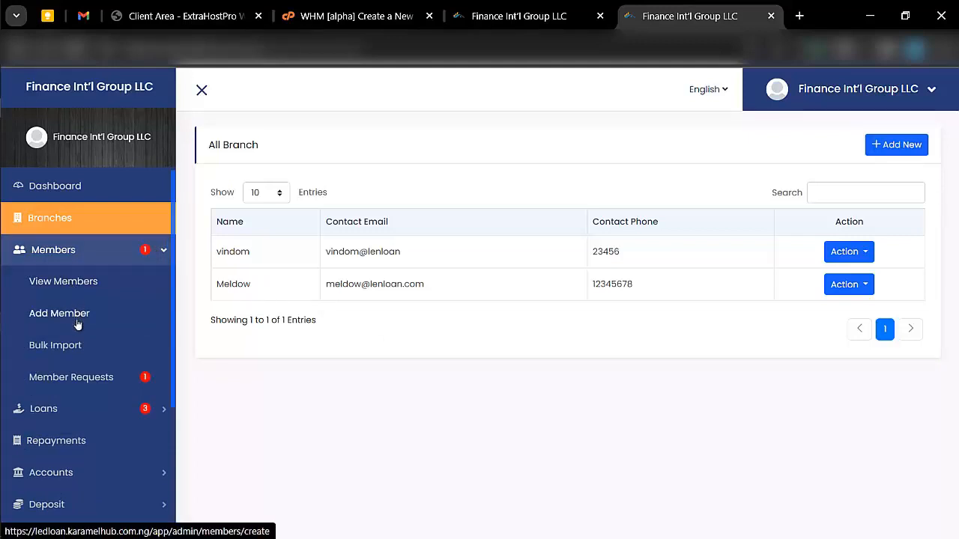
click(111, 378)
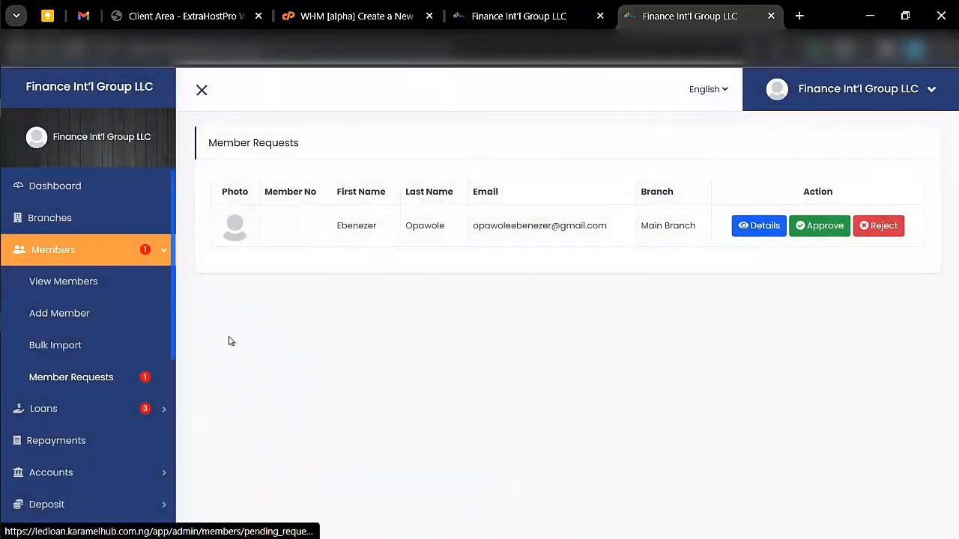
click(737, 230)
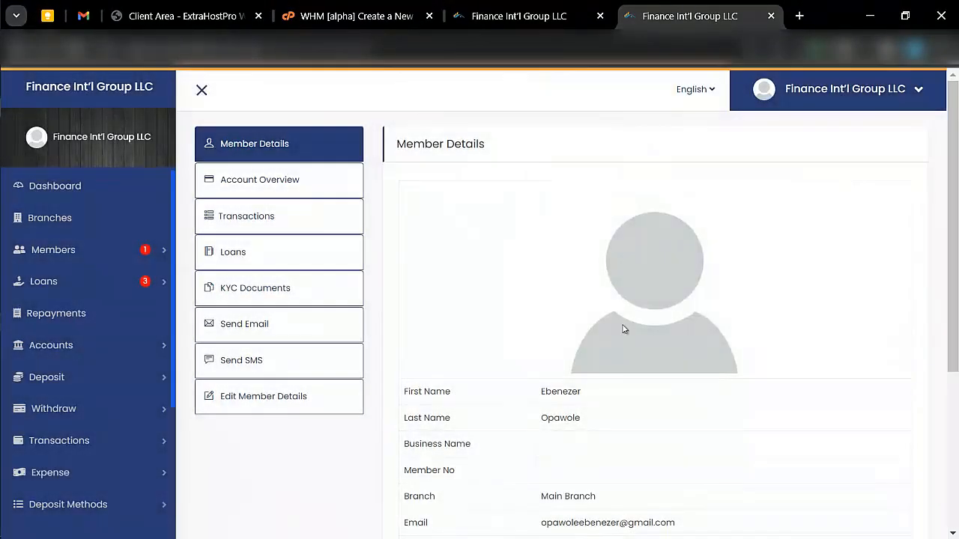
scroll(622, 328, down, 3)
scroll(622, 329, up, 3)
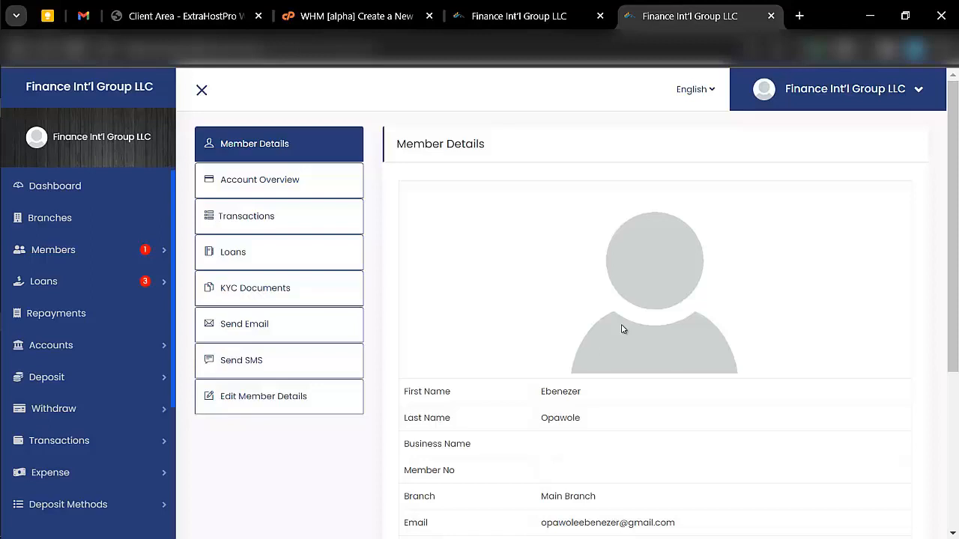
click(152, 248)
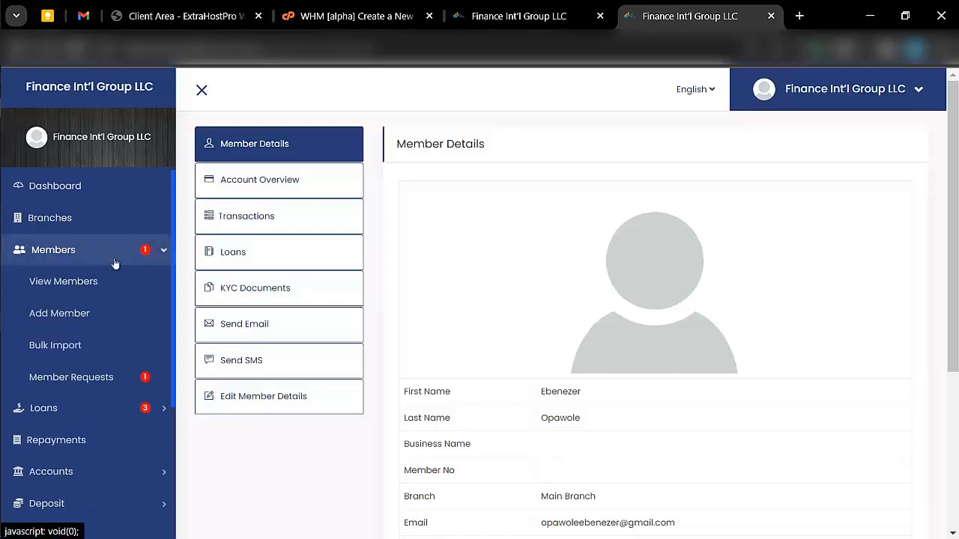
- Open View Members, listing two members at Meldow and Main Branch, and show the second member's actions
click(88, 281)
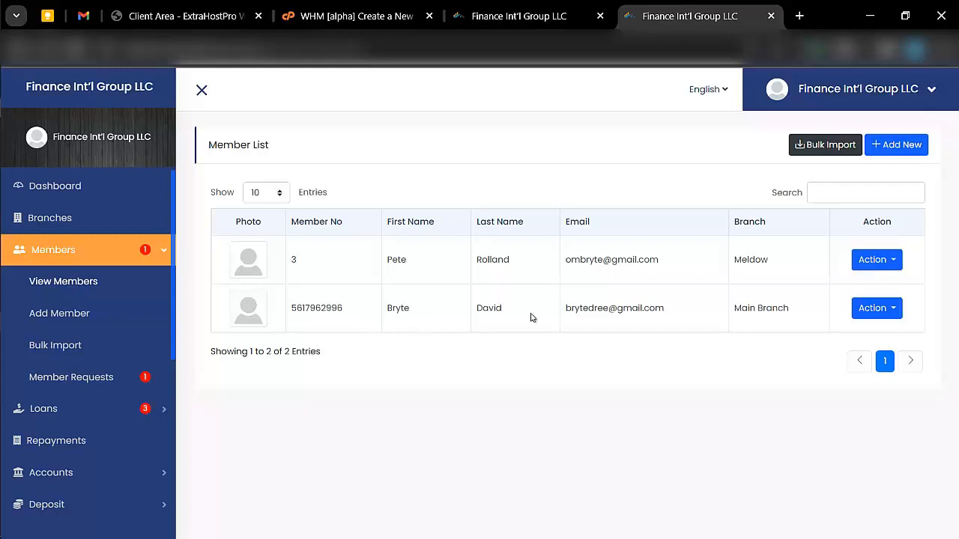
click(893, 311)
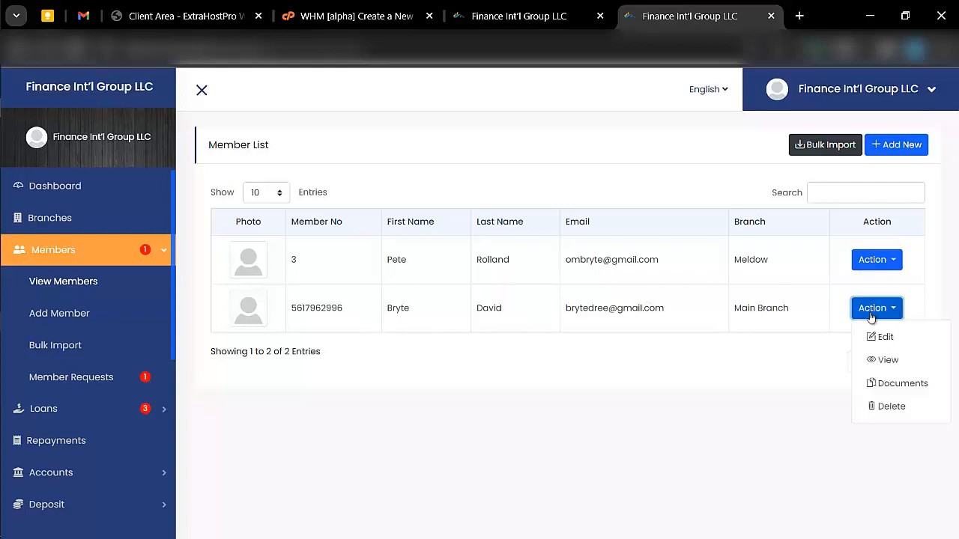
- Open the second member's profile from the Action menu
click(887, 361)
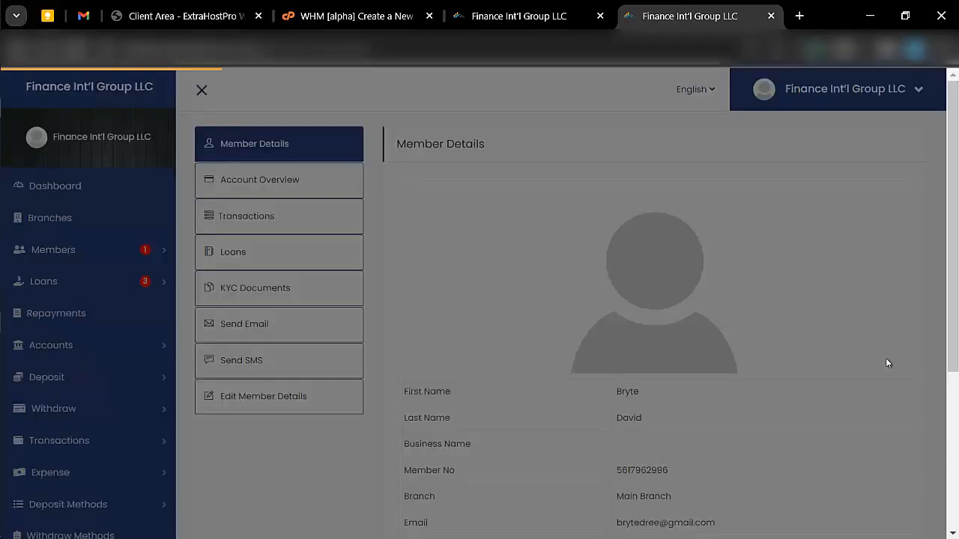
scroll(888, 363, down, 3)
key(super+Tab)
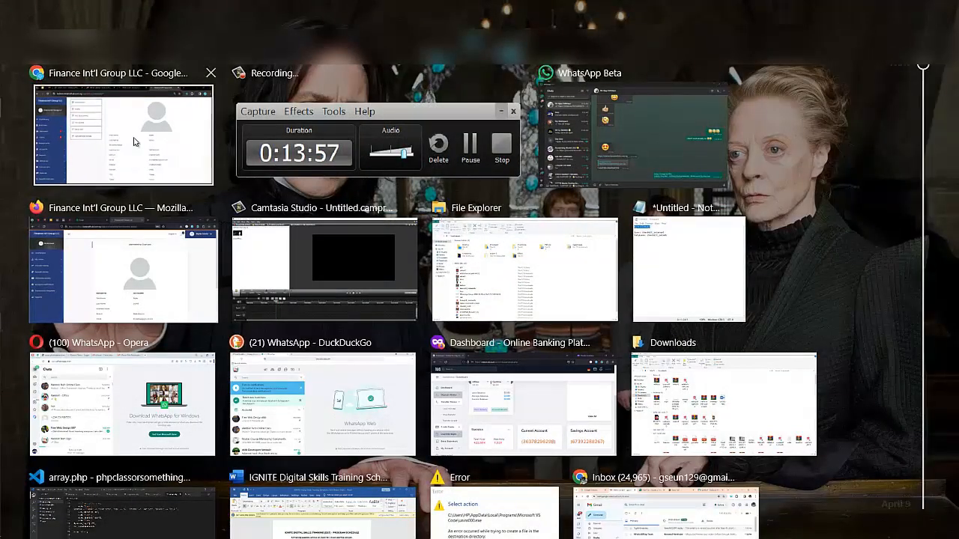
click(134, 139)
scroll(551, 345, down, 3)
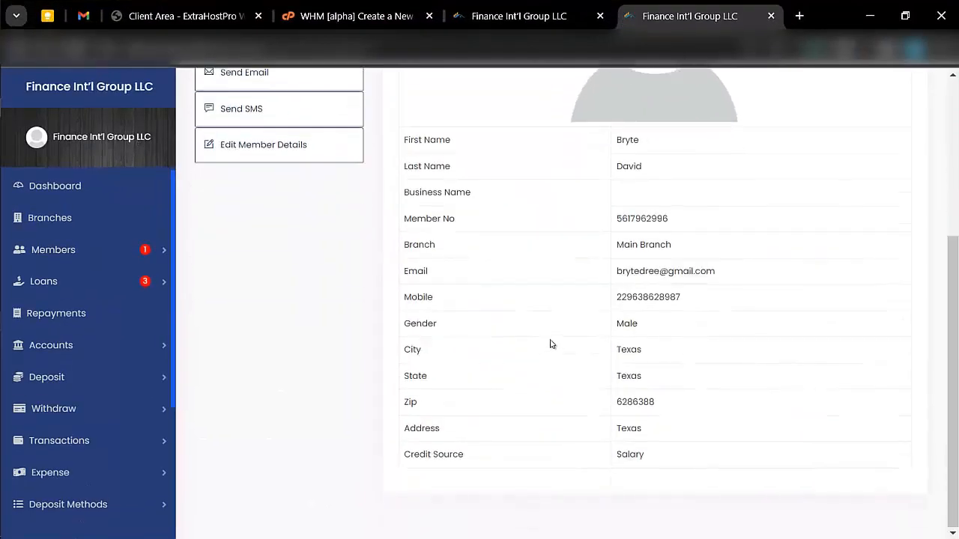
scroll(550, 344, up, 2)
scroll(551, 344, up, 4)
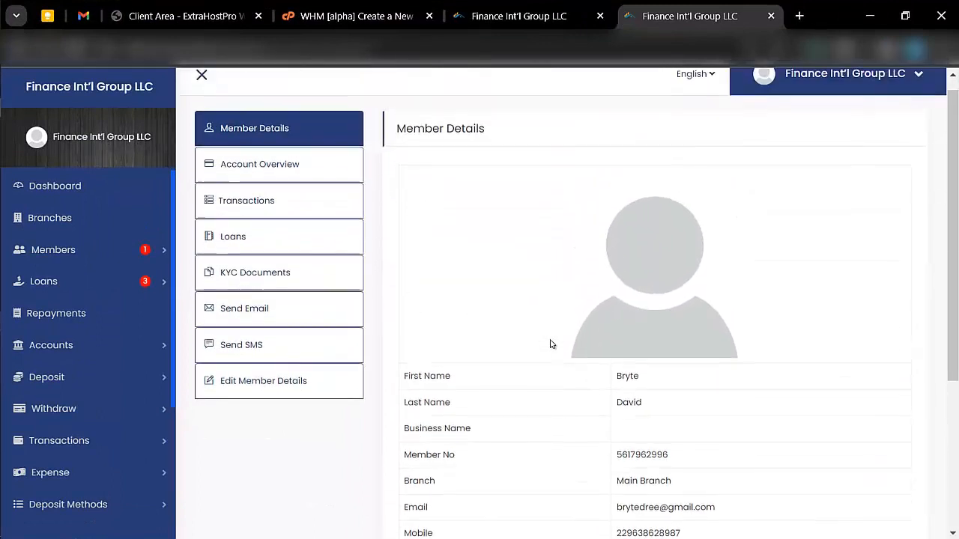
- Review the member's Account Overview, Transactions, Loans, and KYC Documents (two Passports, one Driver's License)
click(275, 180)
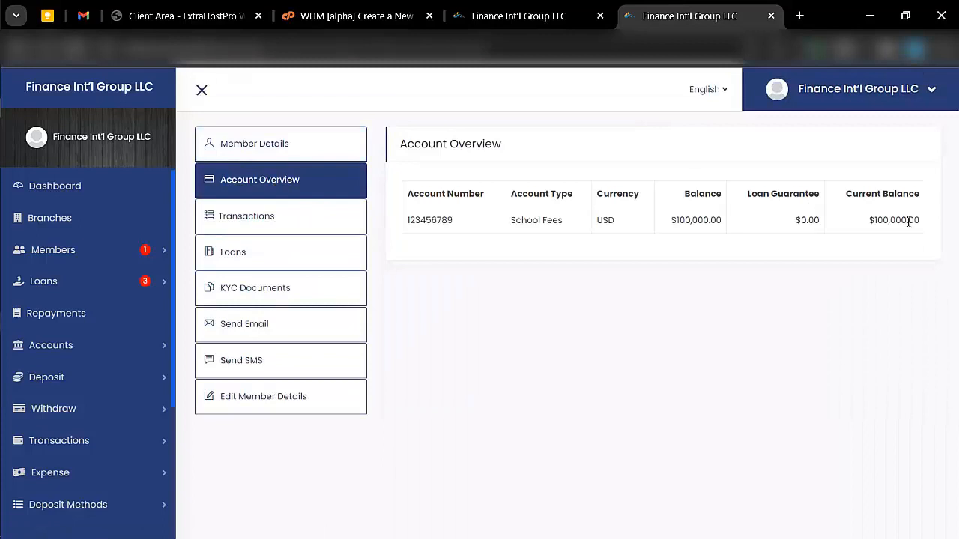
click(349, 224)
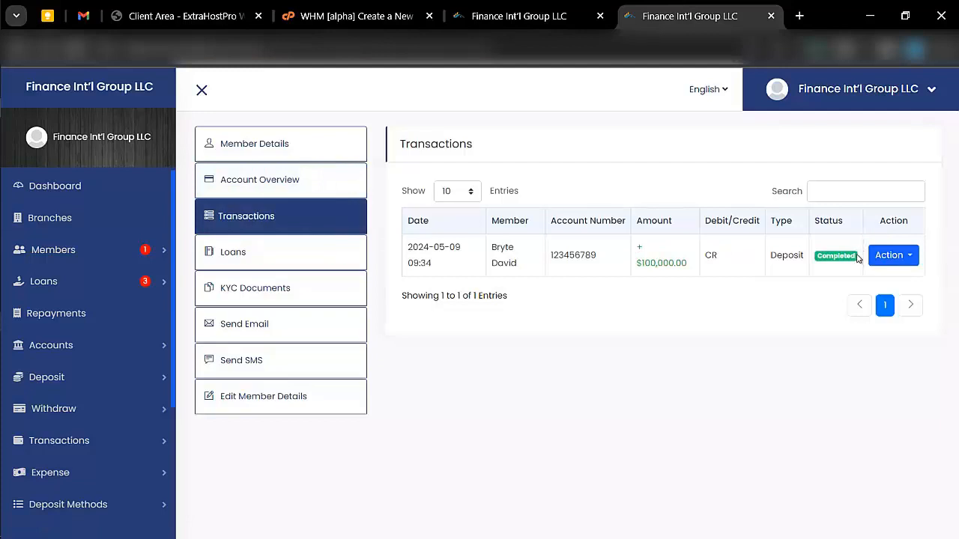
click(283, 269)
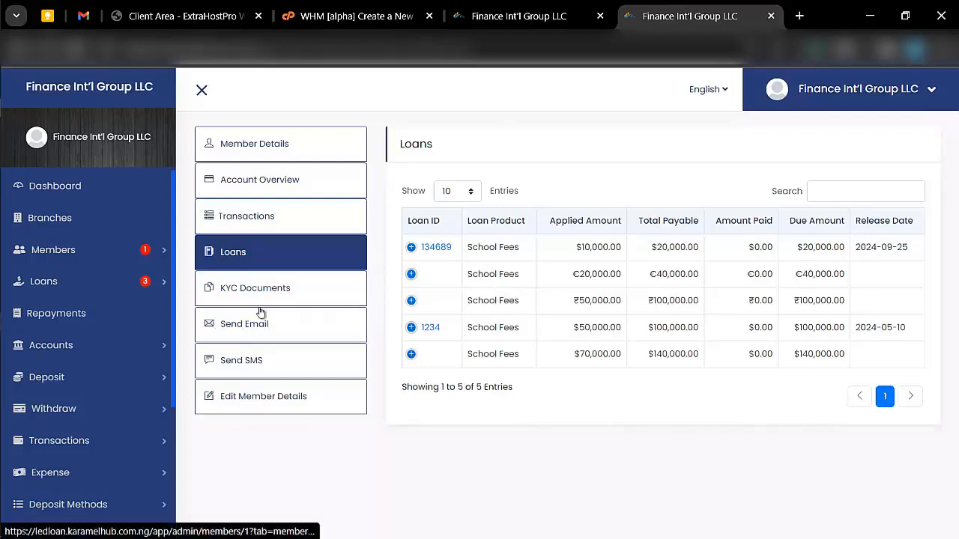
click(284, 288)
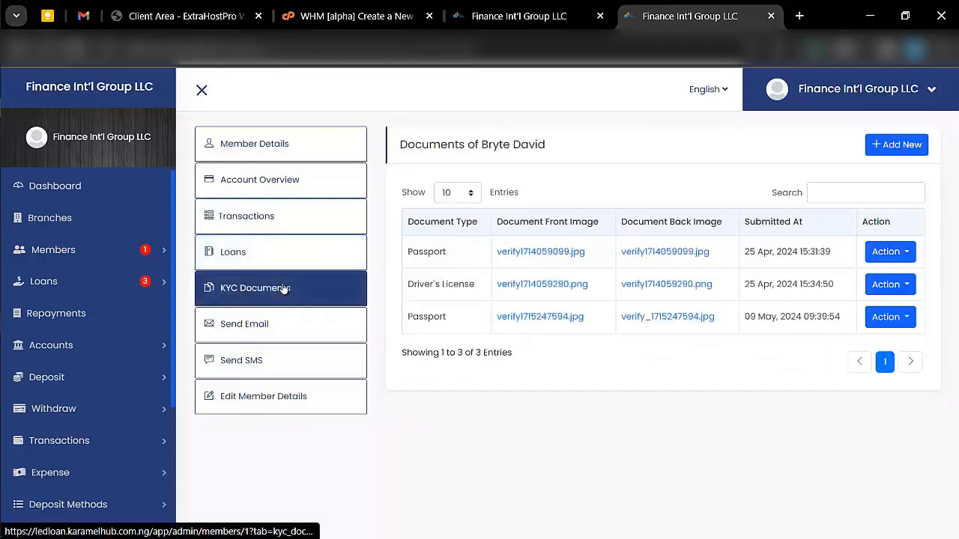
- Set the 09 May, 2024 Passport document's status to Verify(Approve) and update it
click(914, 322)
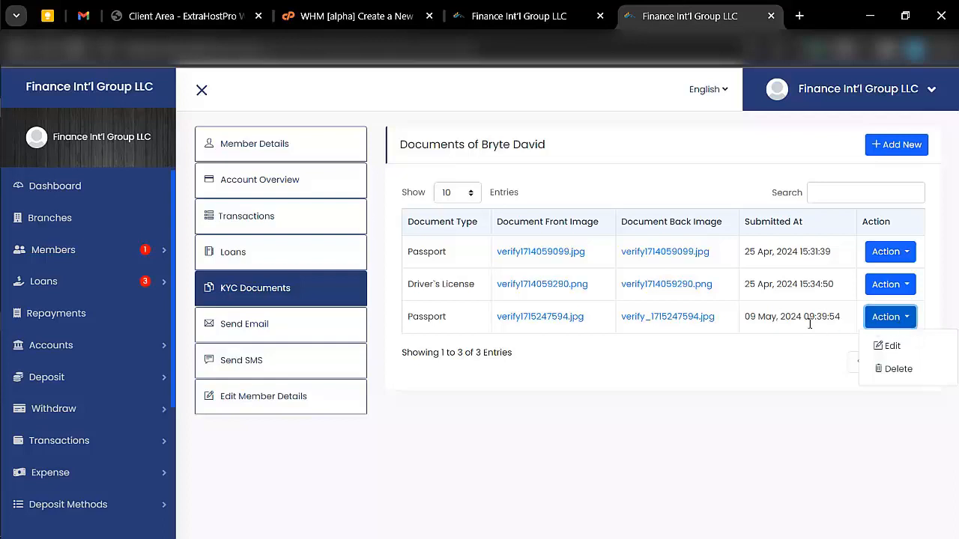
click(893, 346)
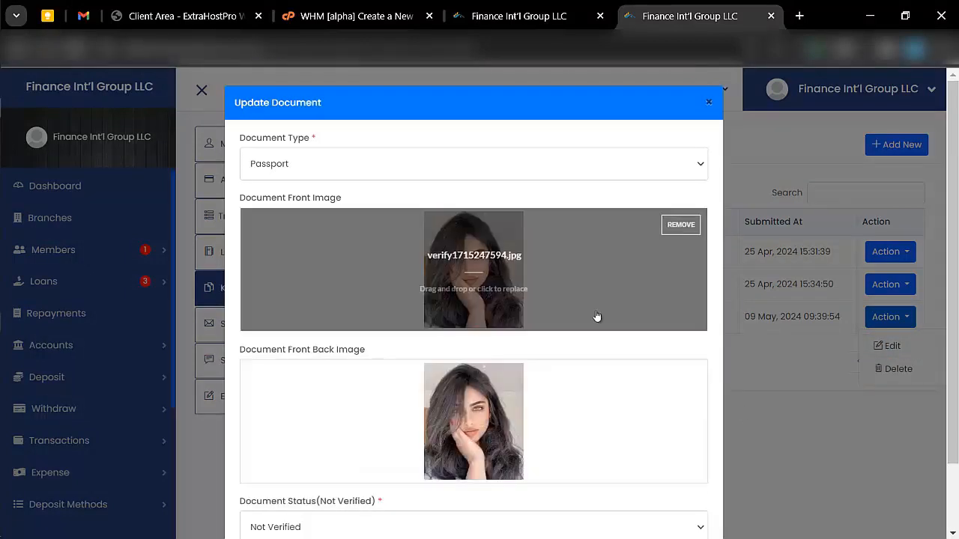
scroll(554, 408, down, 2)
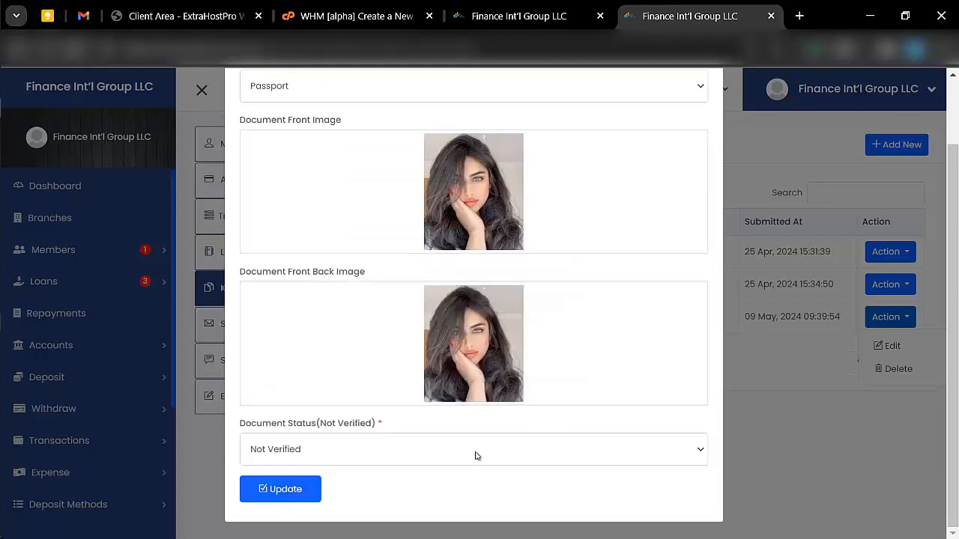
click(445, 442)
click(421, 490)
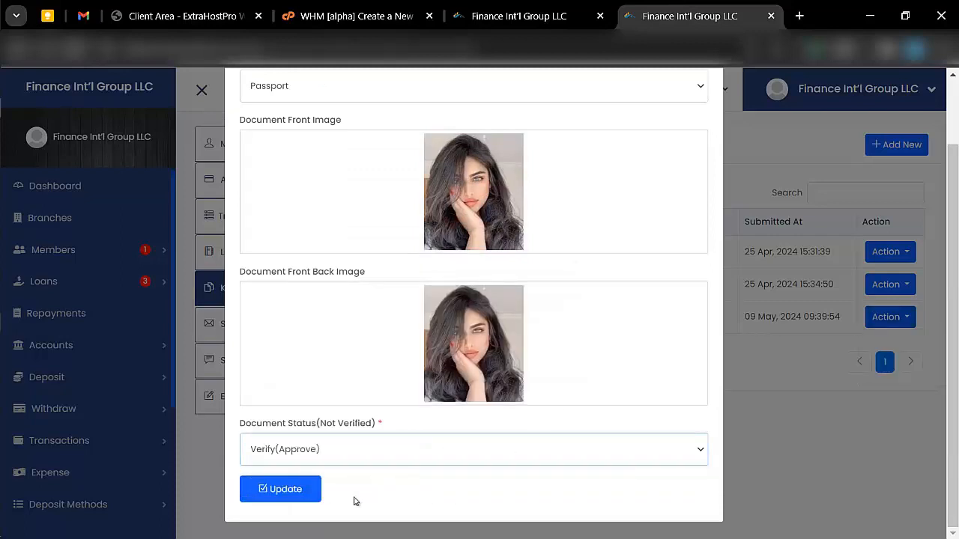
click(301, 493)
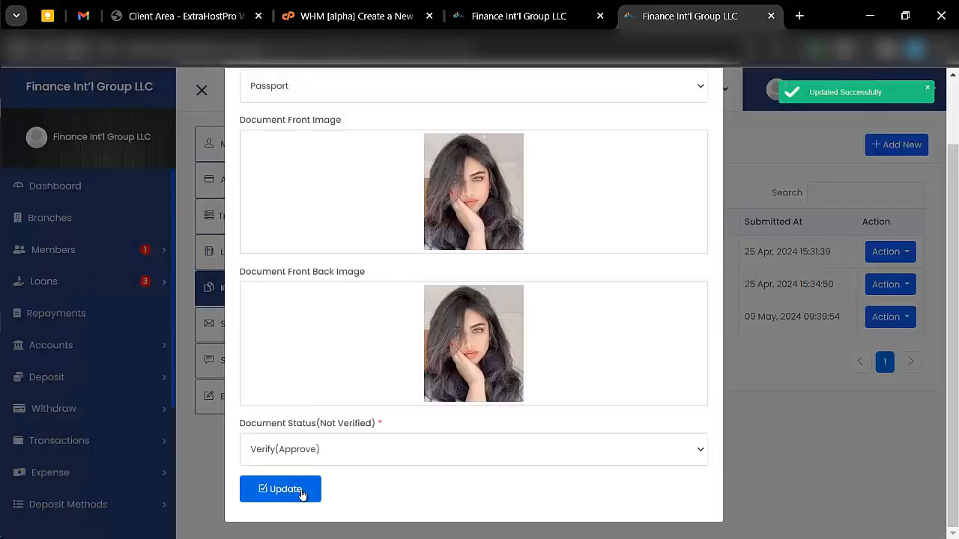
click(795, 459)
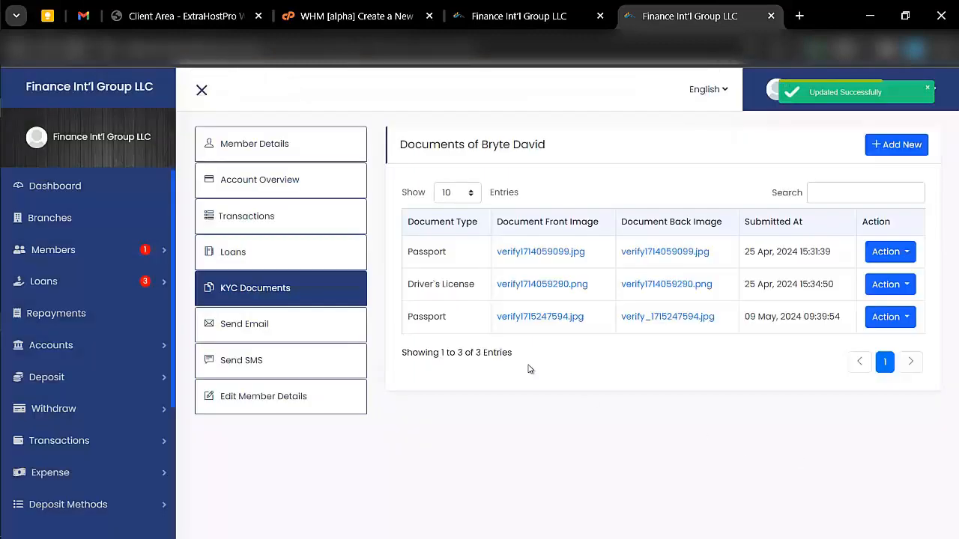
click(254, 330)
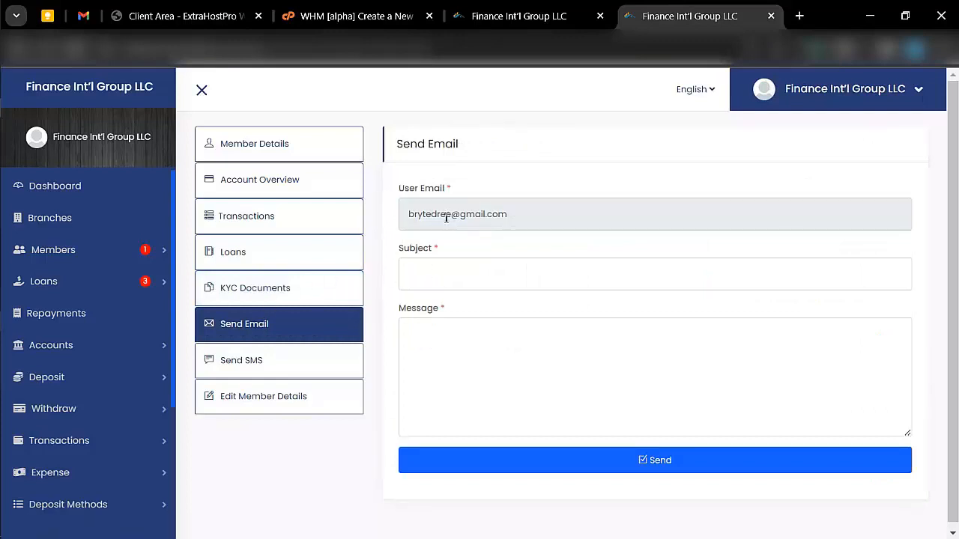
click(453, 271)
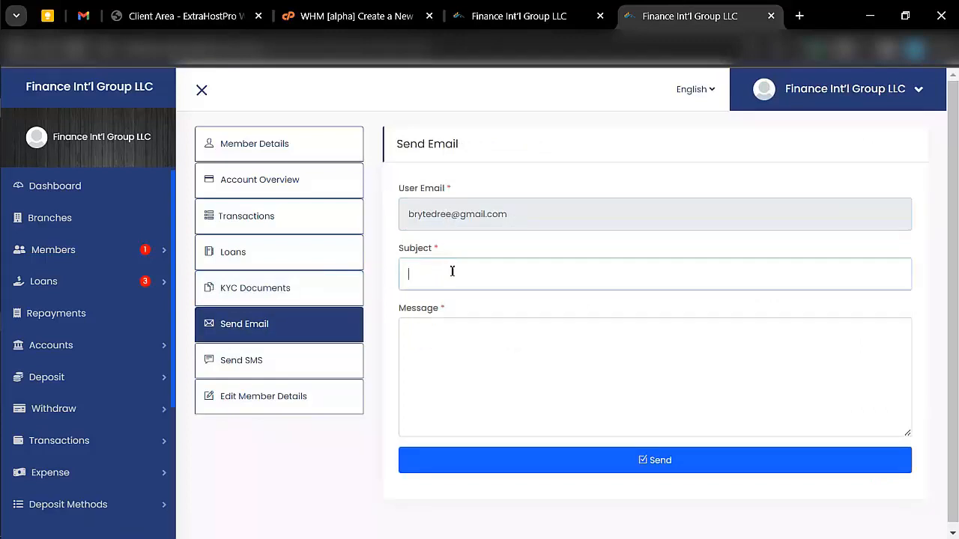
click(453, 334)
click(285, 362)
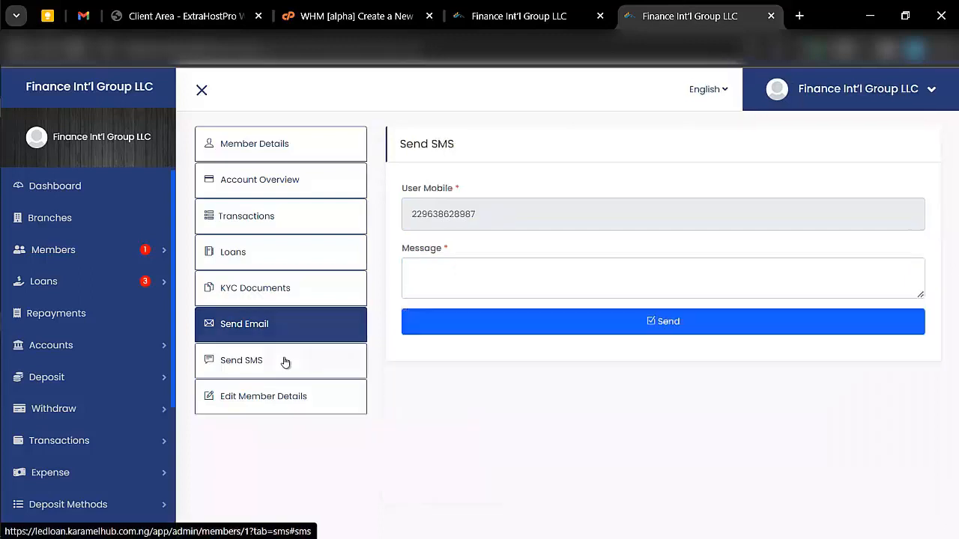
click(477, 266)
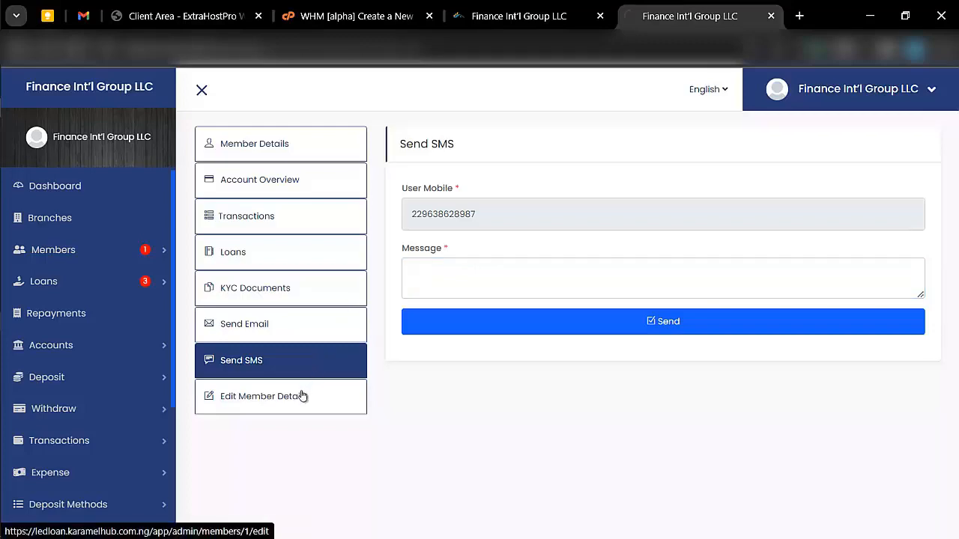
click(352, 398)
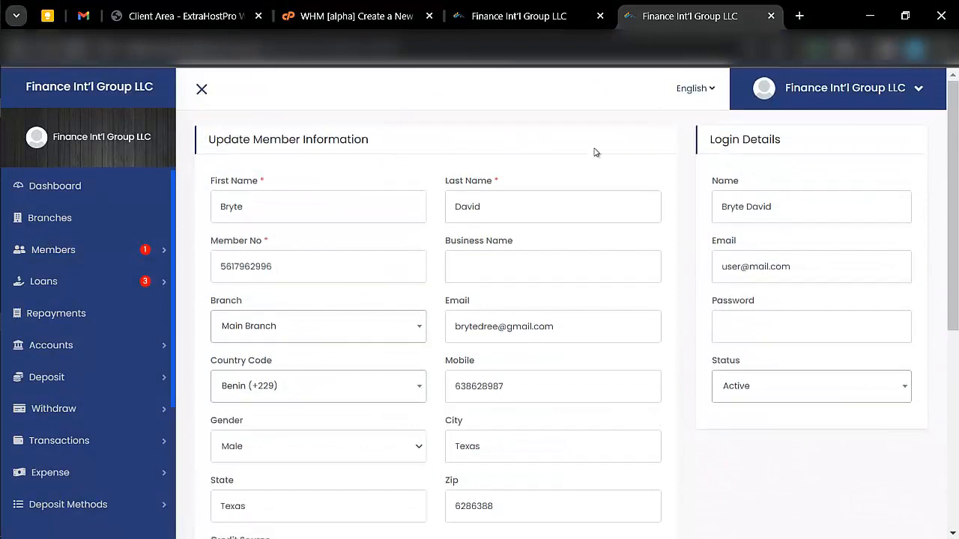
scroll(509, 336, down, 3)
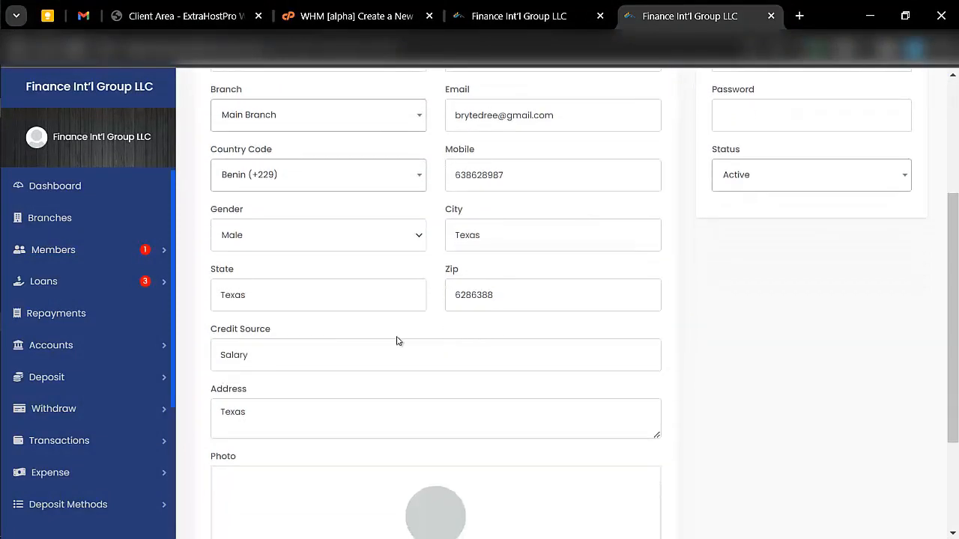
scroll(327, 383, down, 2)
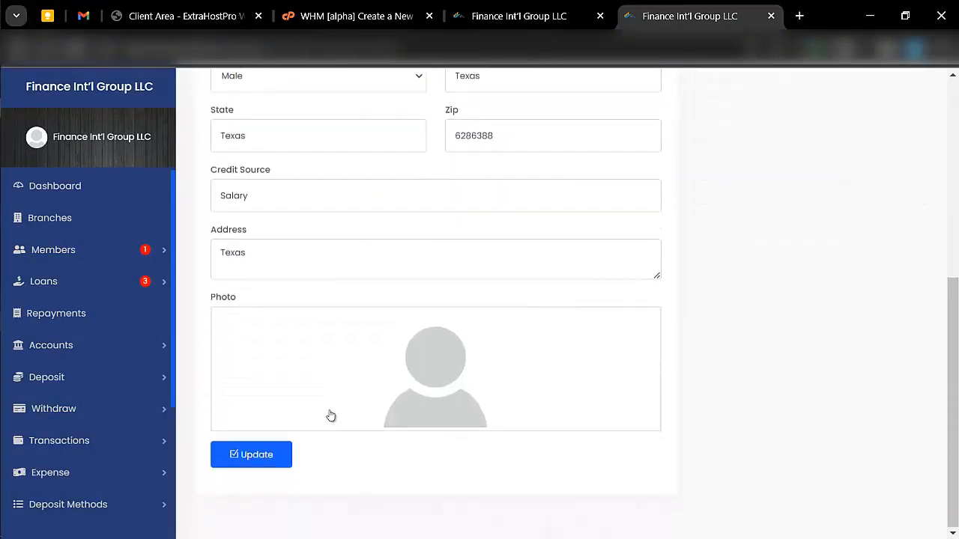
scroll(330, 415, up, 5)
scroll(330, 416, up, 1)
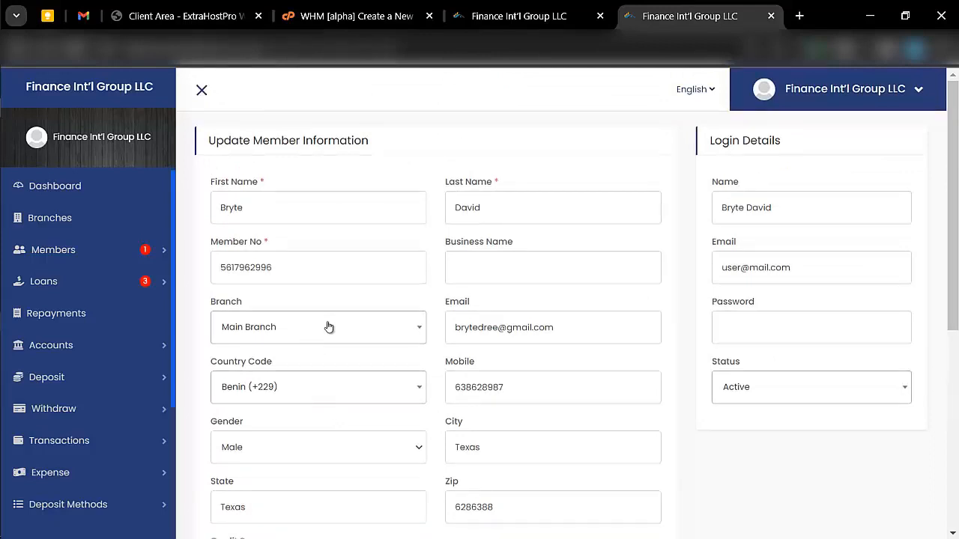
click(131, 248)
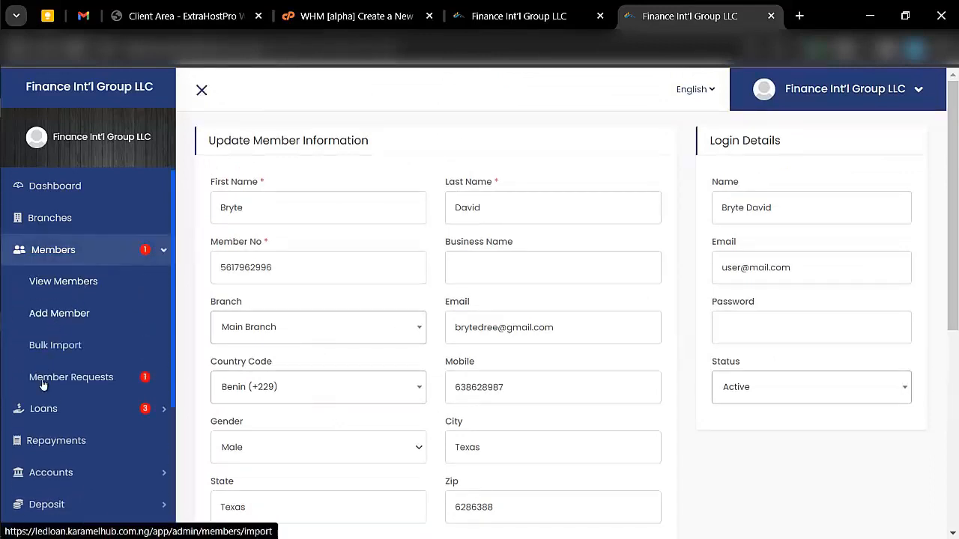
scroll(61, 409, down, 1)
scroll(61, 408, down, 1)
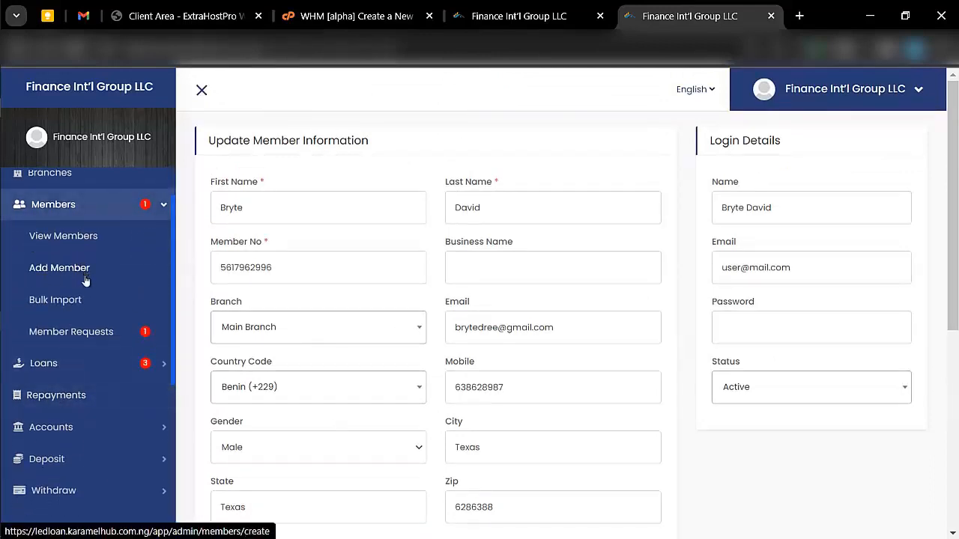
scroll(60, 329, down, 2)
- Open Loans > All Loans, showing five School Fees loans: three Pending, two Approved
click(30, 324)
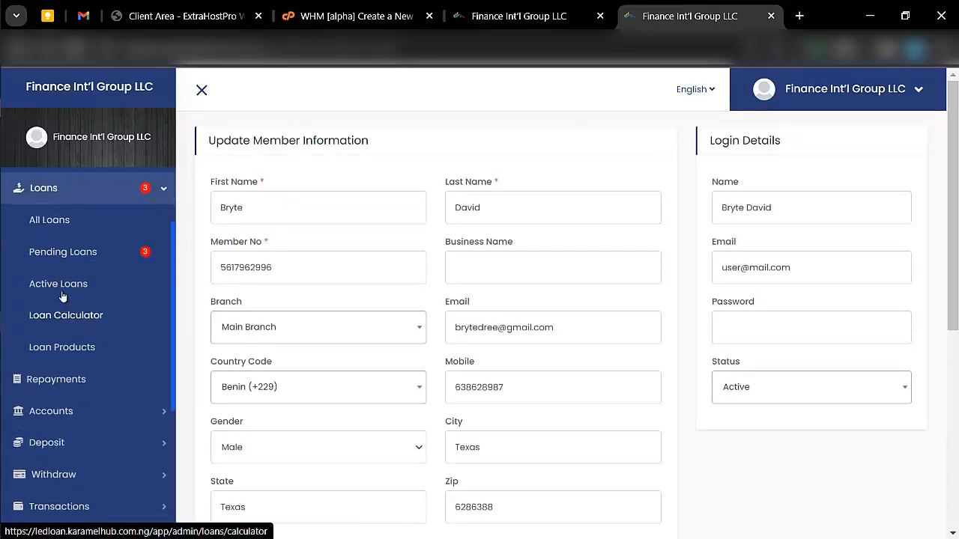
click(47, 222)
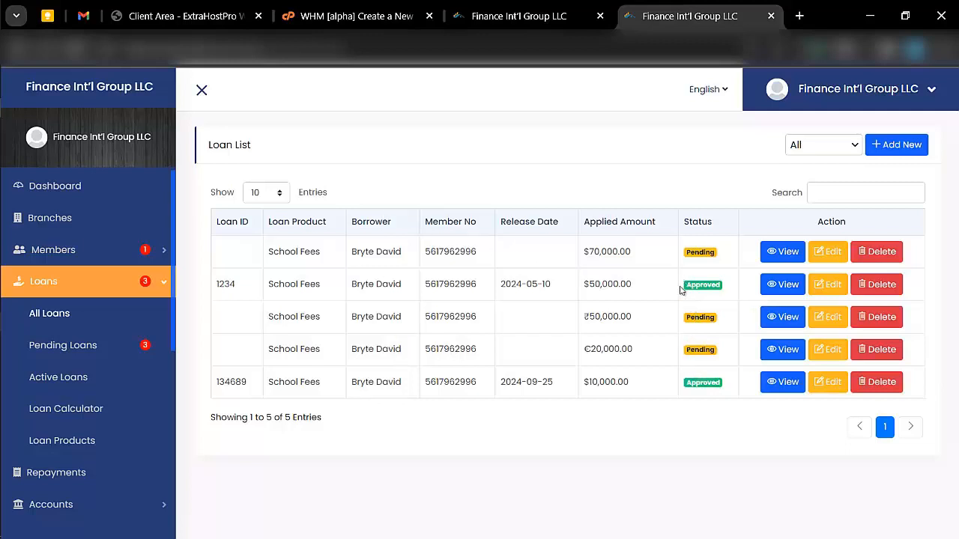
- Open the pending $70,000 School Fees loan's details page and look through it
click(768, 259)
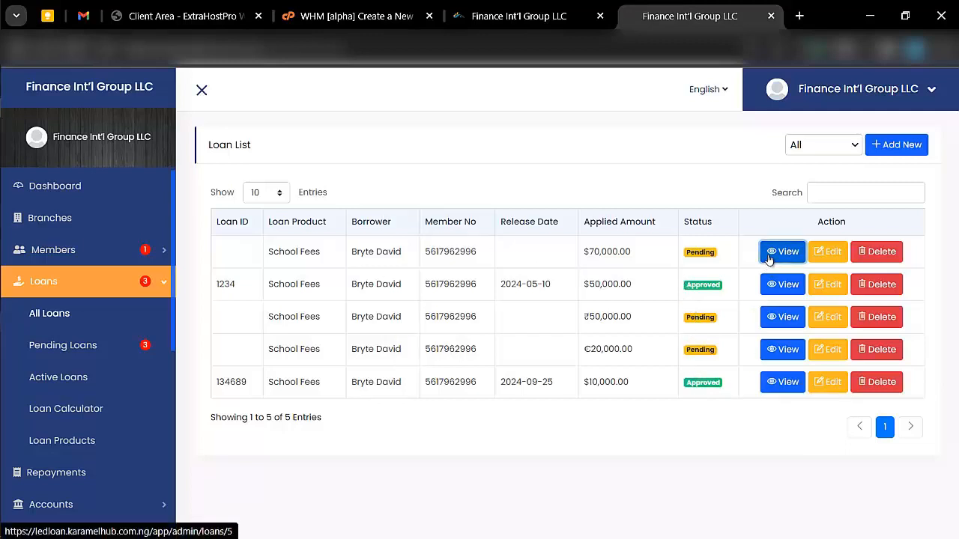
scroll(498, 418, down, 1)
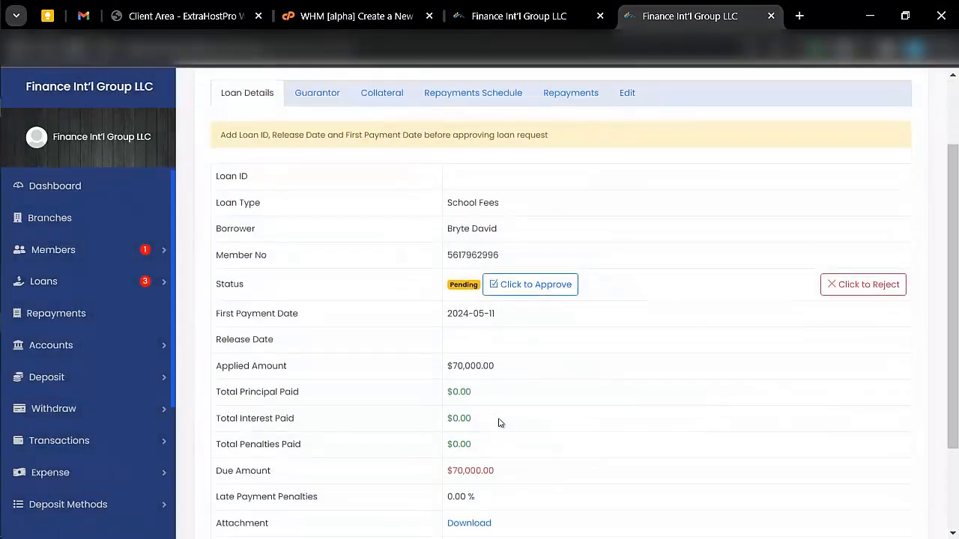
scroll(349, 278, down, 1)
scroll(349, 278, up, 3)
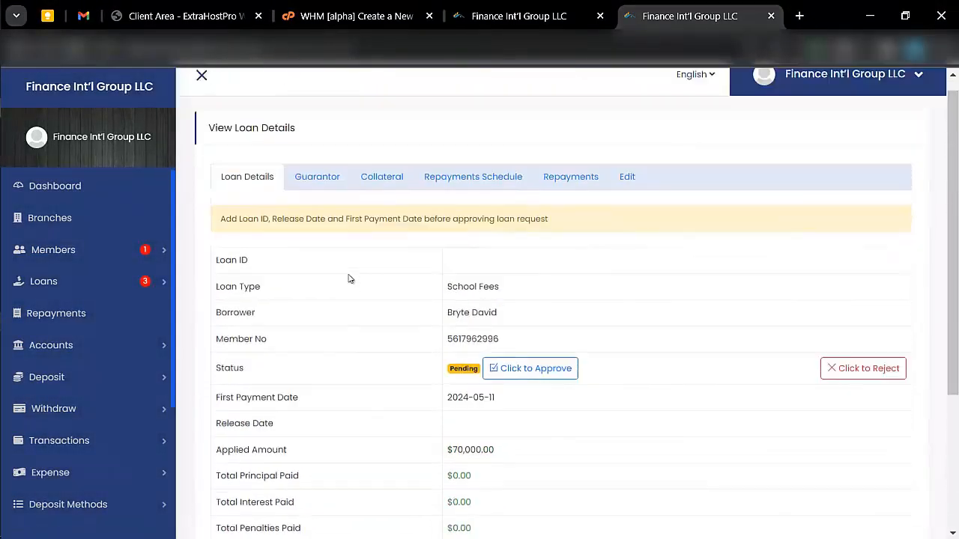
- Check the Guarantor, Collateral, Repayments Schedule and Repayments tabs, then return to Loan Details
click(310, 198)
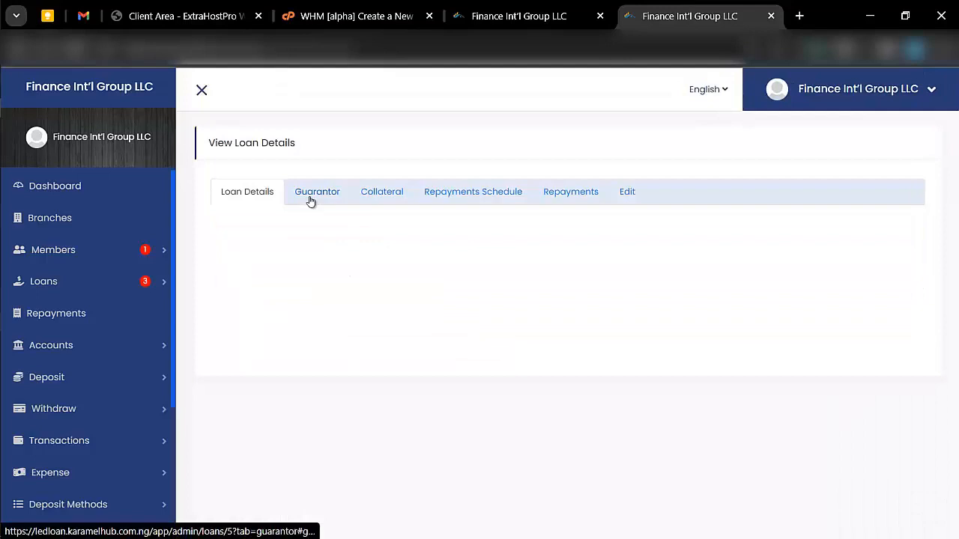
click(380, 195)
click(470, 197)
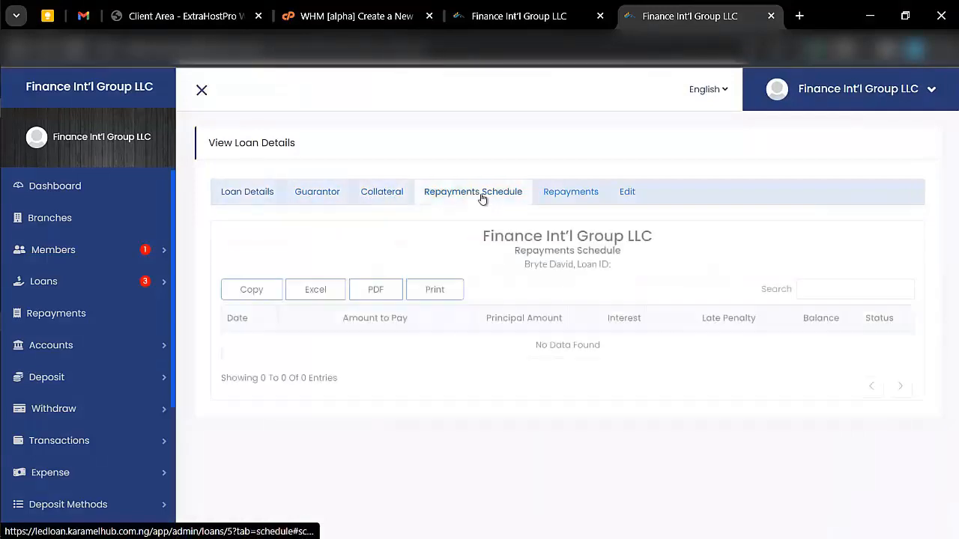
click(577, 196)
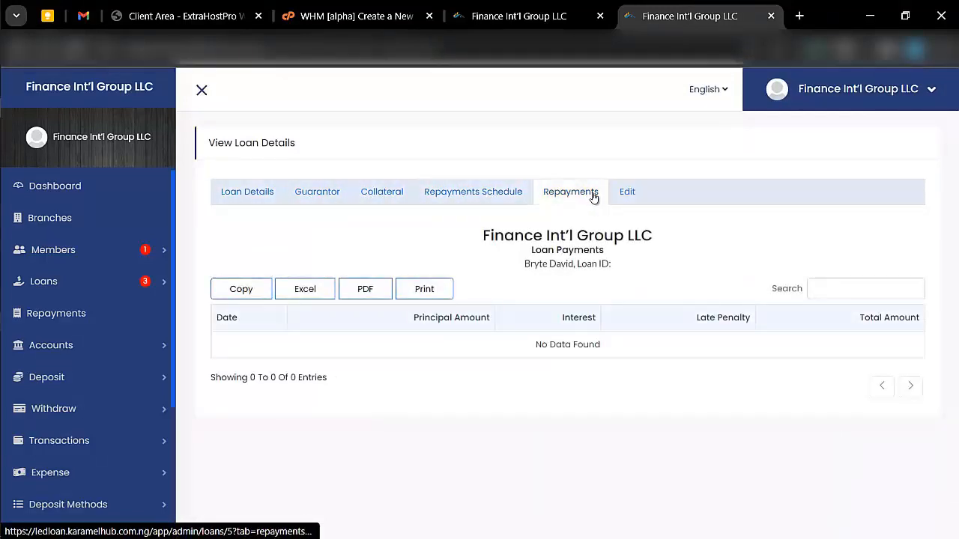
click(253, 191)
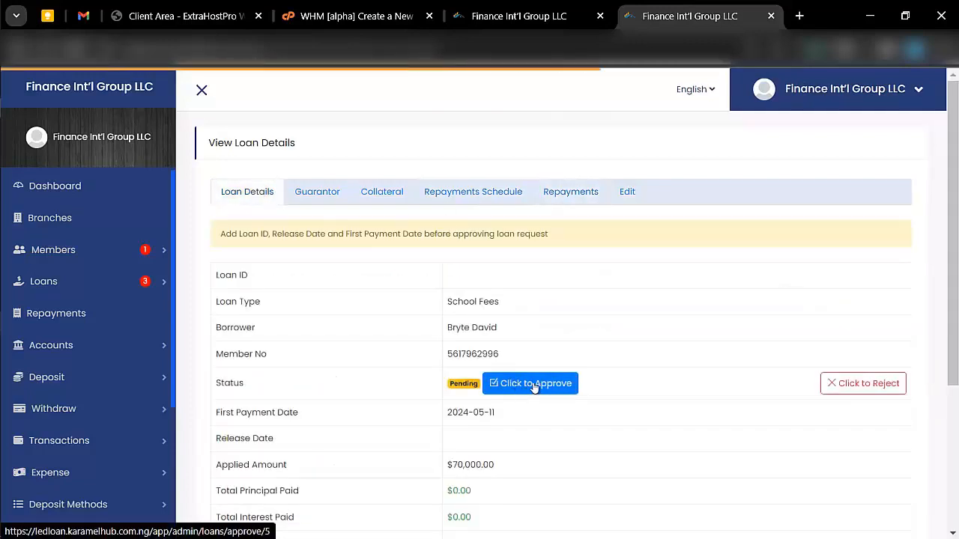
scroll(565, 405, down, 2)
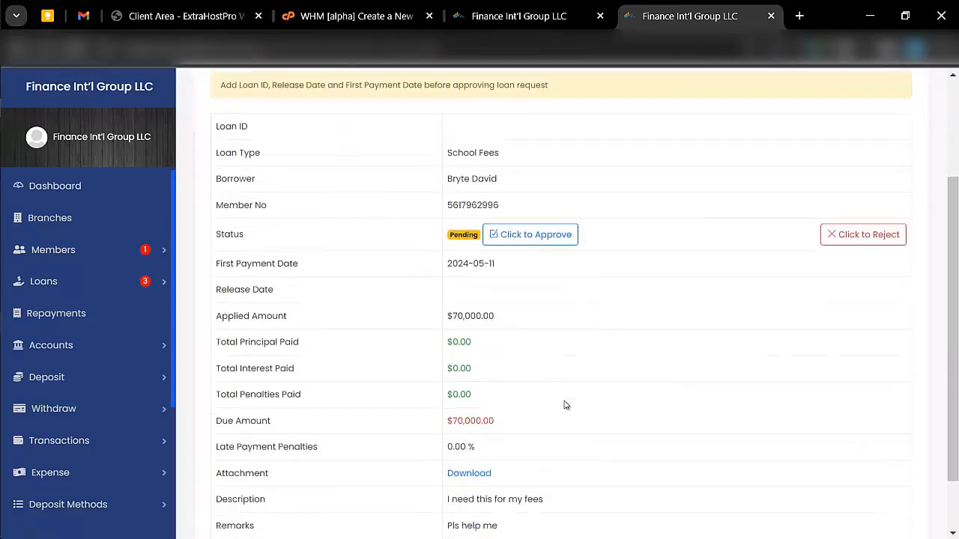
scroll(367, 409, down, 1)
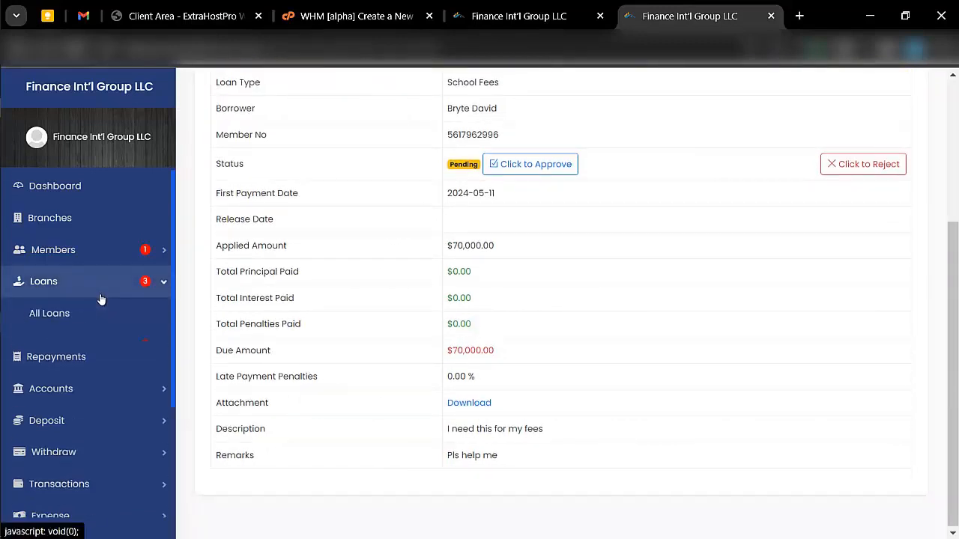
- Open the Loan Repayments page from the sidebar; no repayments are listed yet
click(71, 314)
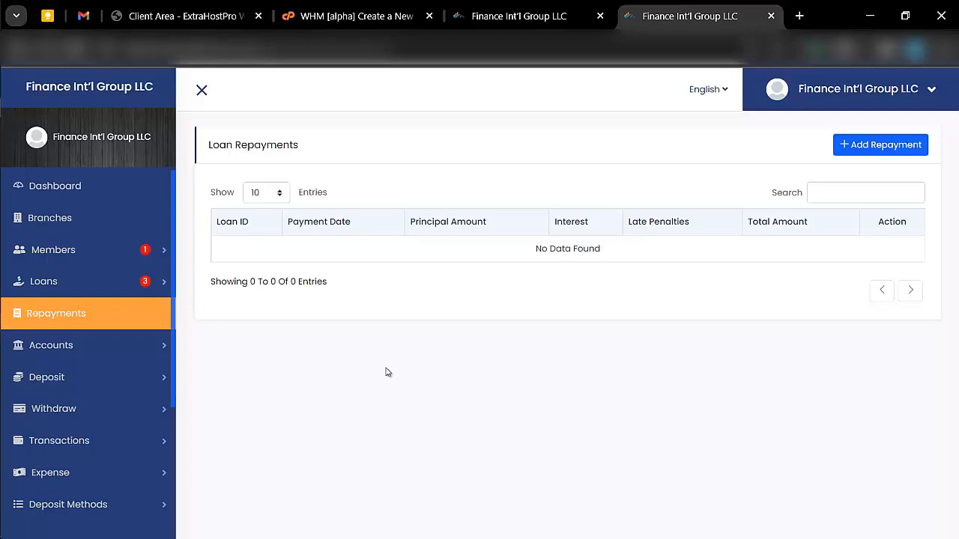
- Go to Accounts > Account Types and begin adding a new account type
click(135, 358)
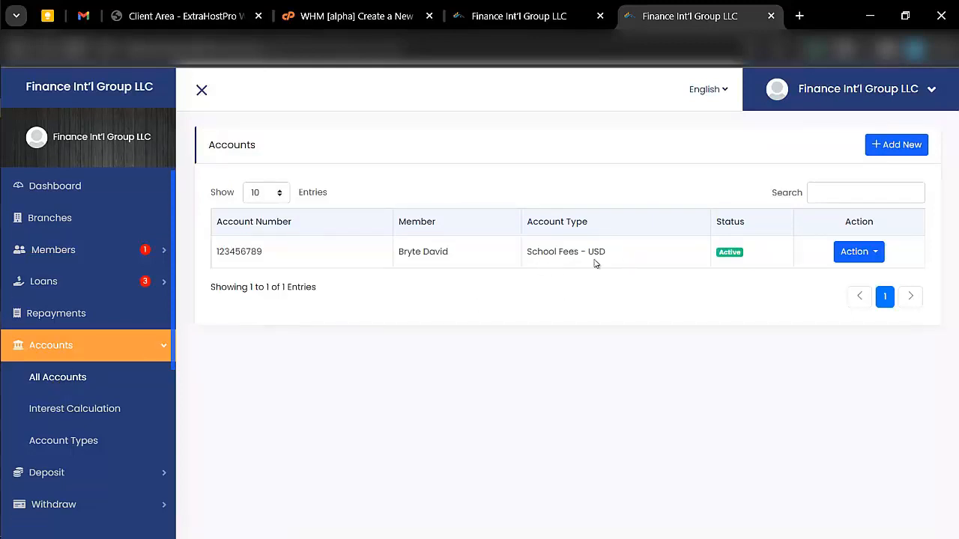
click(75, 440)
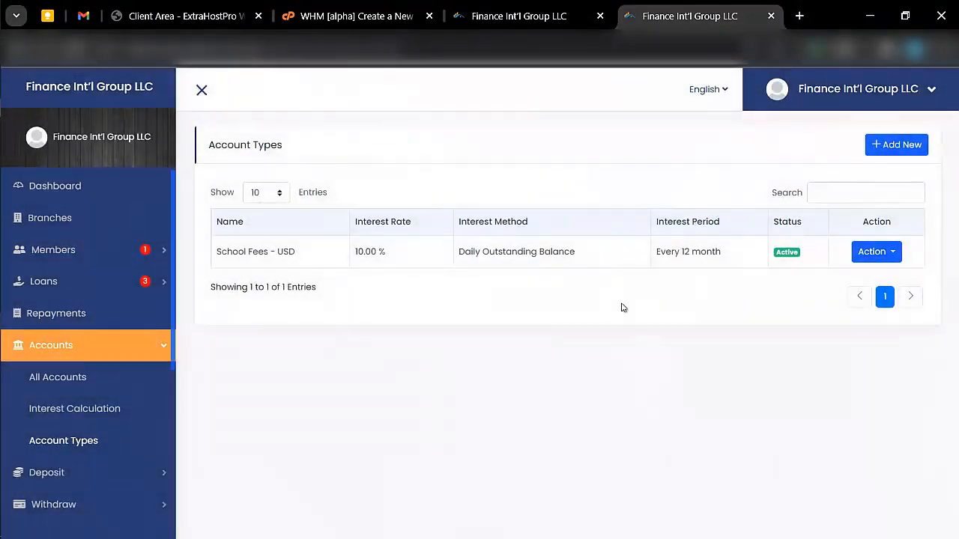
click(880, 149)
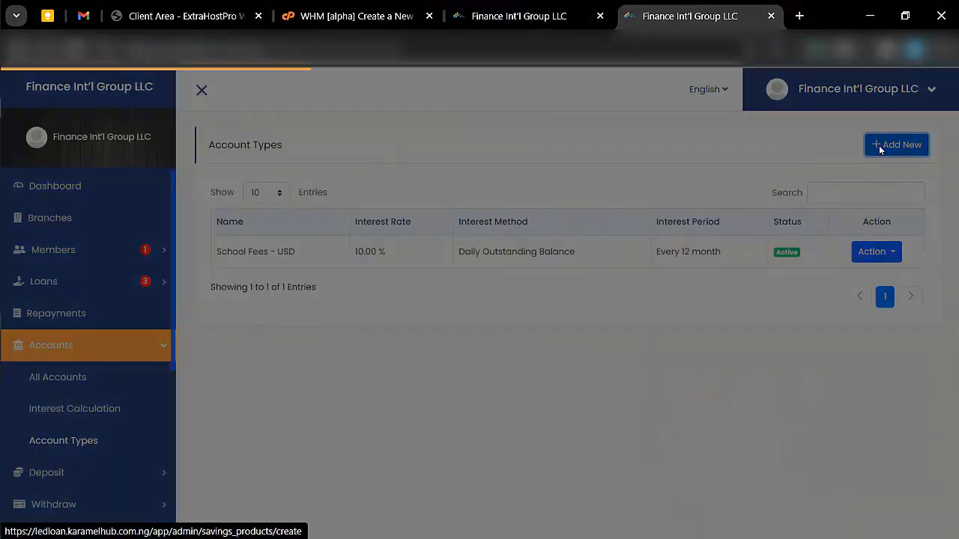
- Name it Beginners in USD, 7% interest every 3 months, Daily Outstanding Balance, 400 minimum balance
click(420, 164)
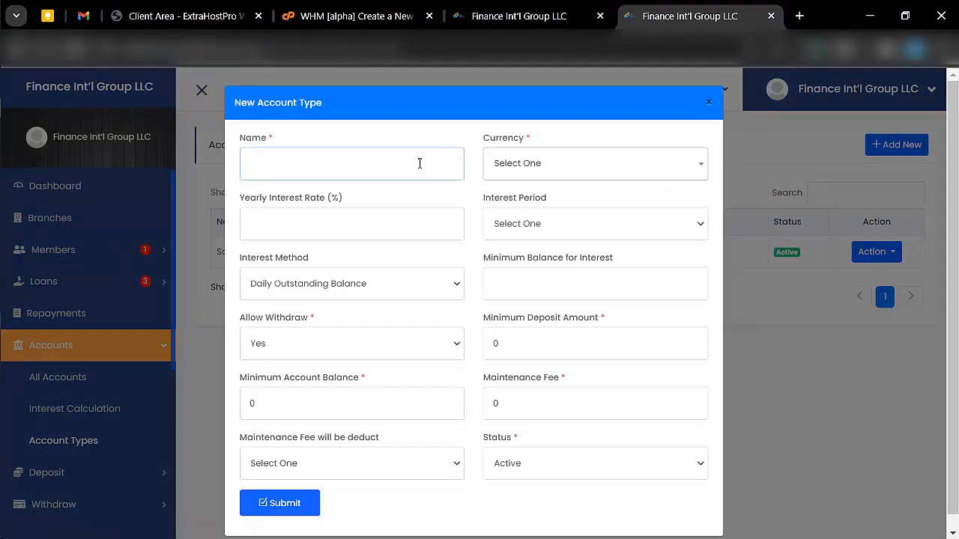
text(Beginners)
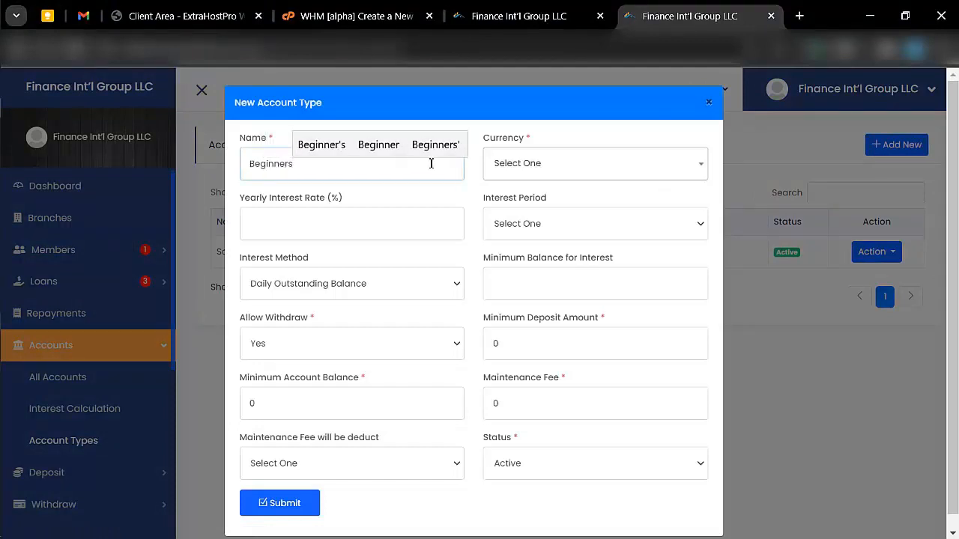
click(547, 159)
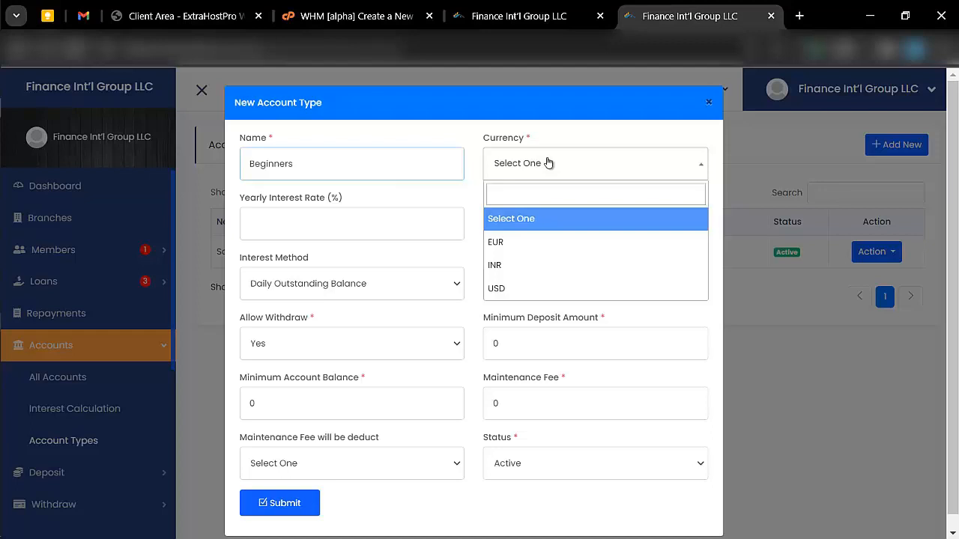
click(532, 288)
click(405, 223)
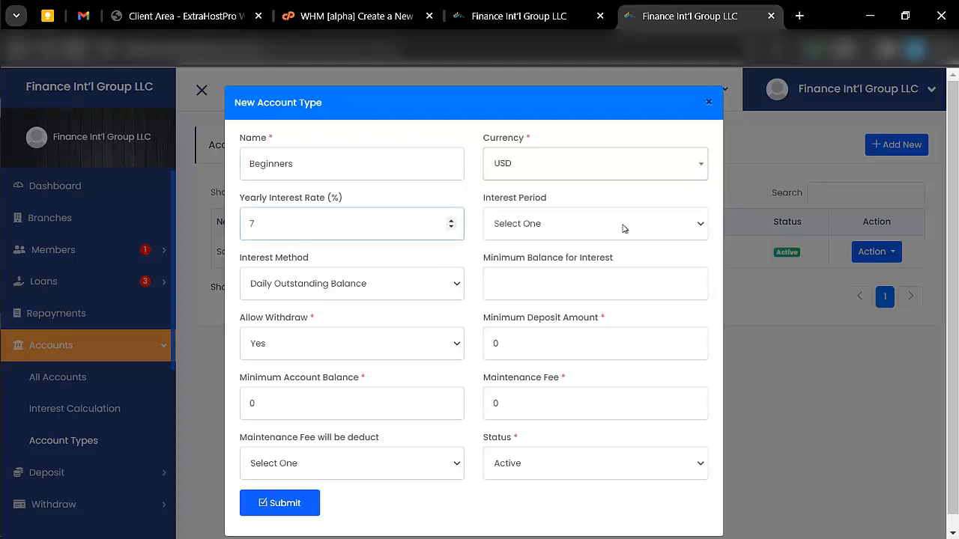
click(577, 222)
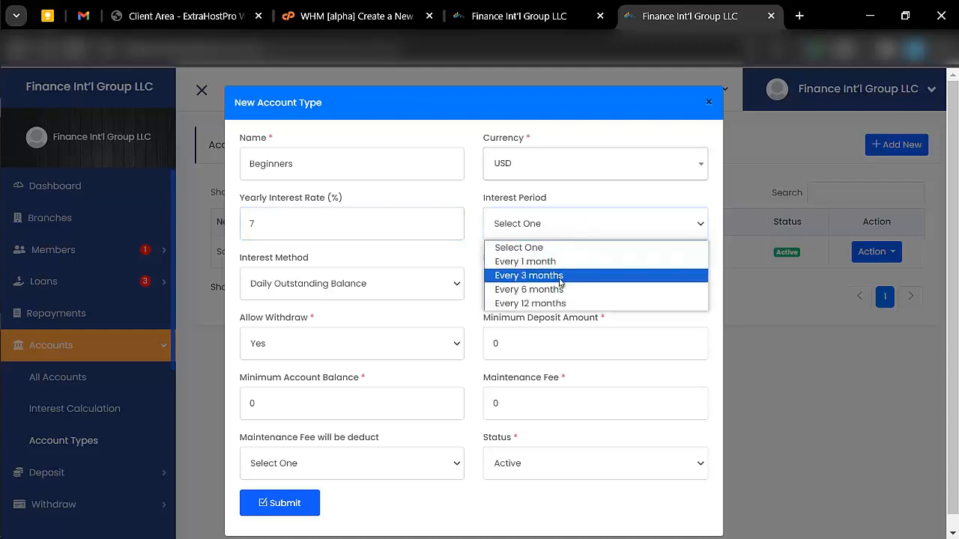
click(560, 277)
click(358, 285)
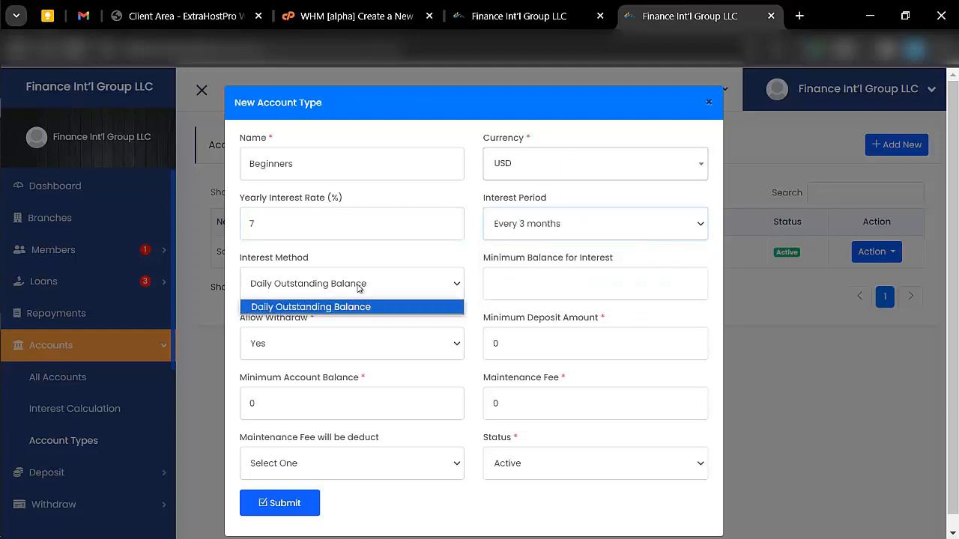
click(359, 288)
click(546, 281)
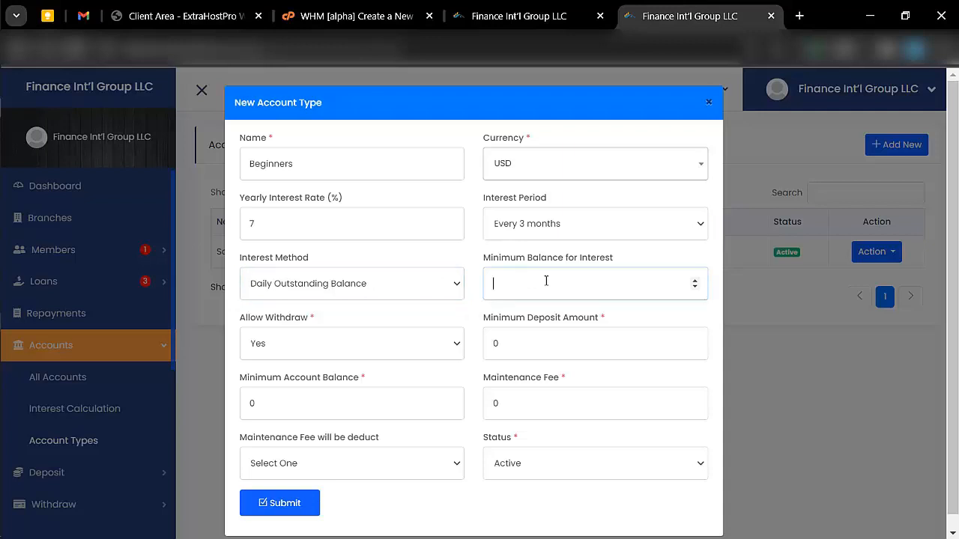
text(400)
- Allow withdrawals, set a 1000 minimum deposit and a 600 maintenance fee deducted in May
click(366, 345)
click(312, 381)
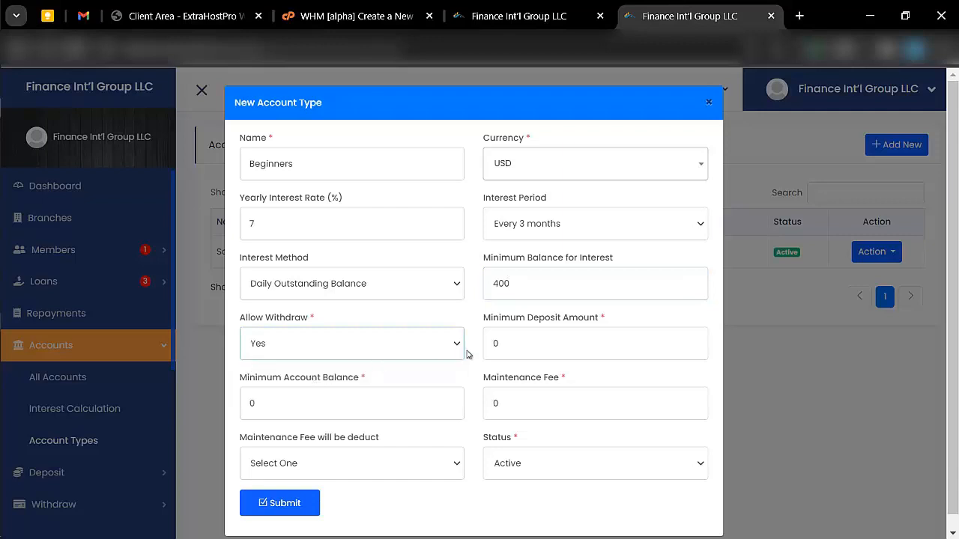
click(491, 345)
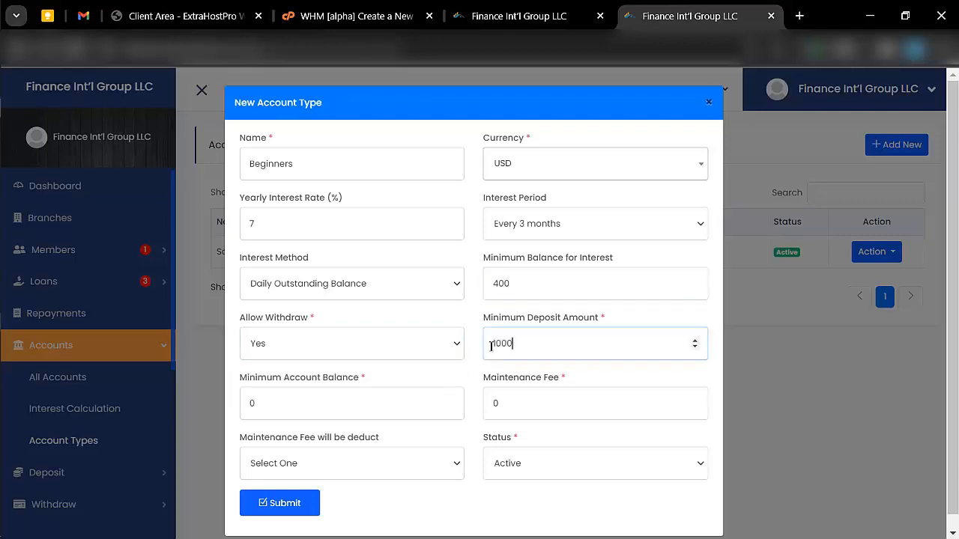
text(1000)
scroll(491, 346, down, 1)
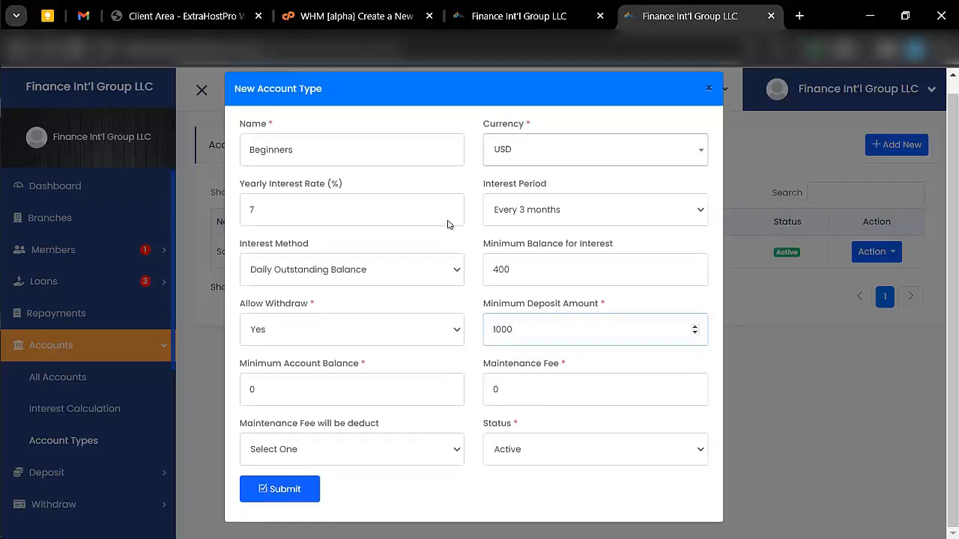
click(386, 388)
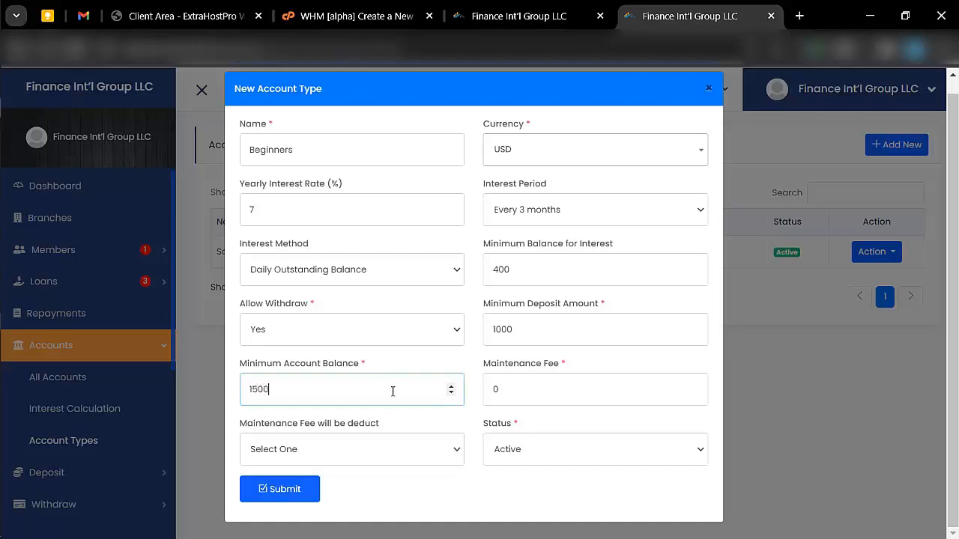
click(576, 379)
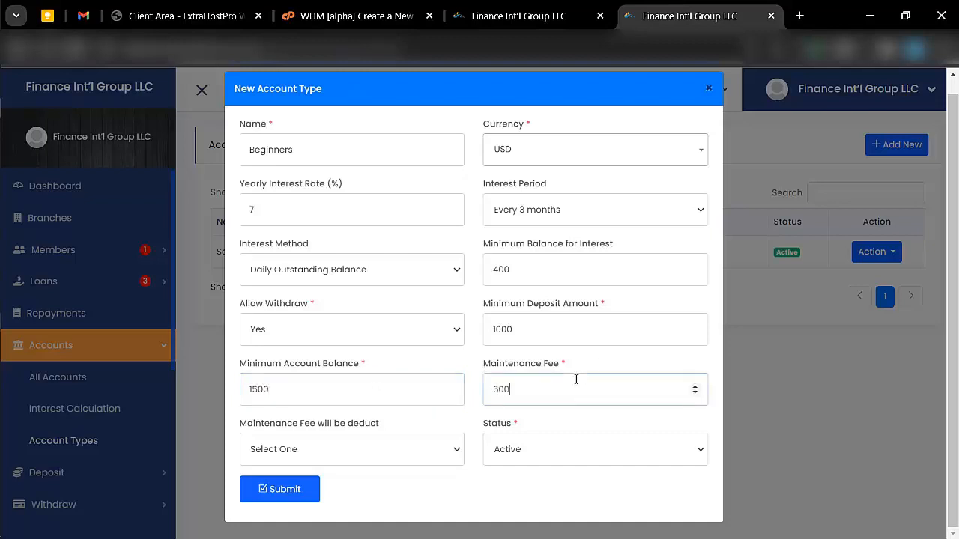
click(396, 457)
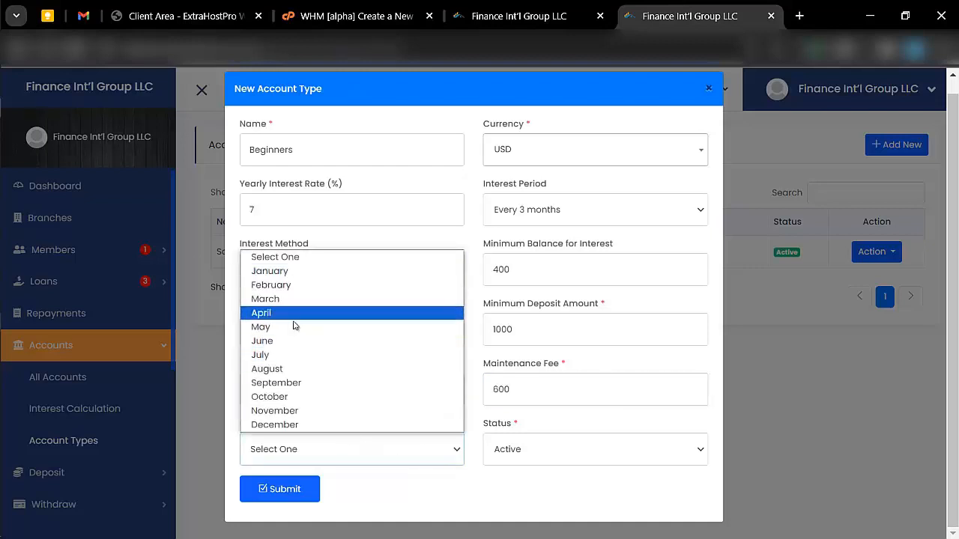
click(375, 461)
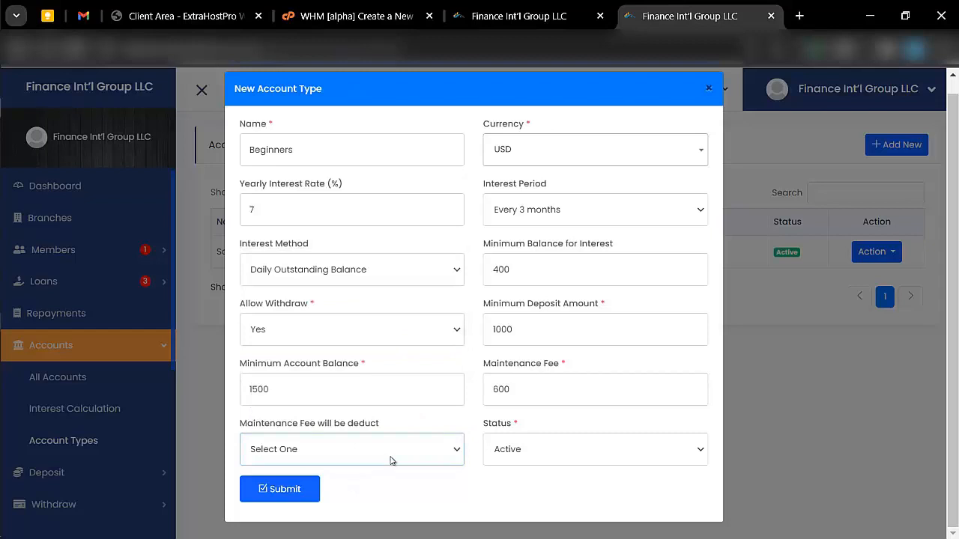
click(393, 460)
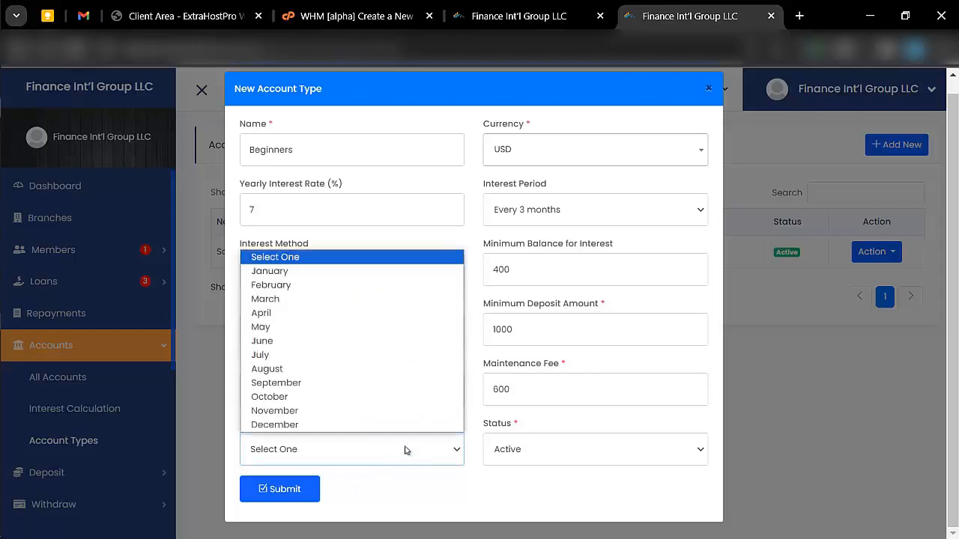
click(287, 327)
- Keep the status Active, submit the Beginners account type and close the form
click(537, 456)
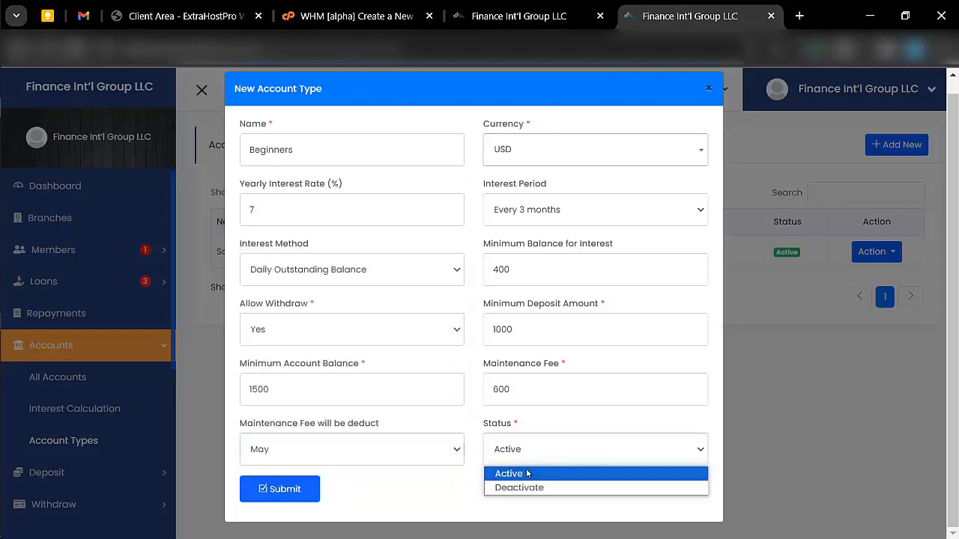
click(529, 476)
click(289, 492)
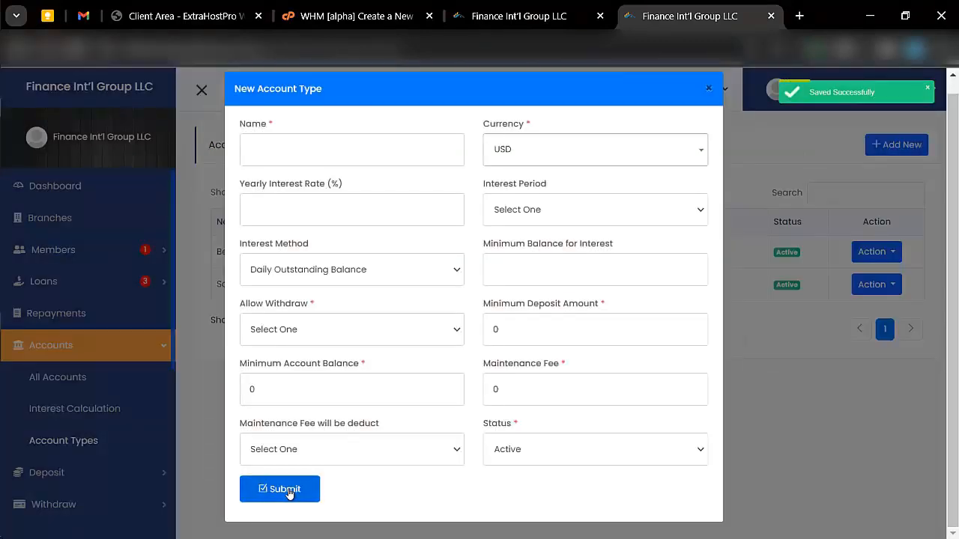
click(60, 370)
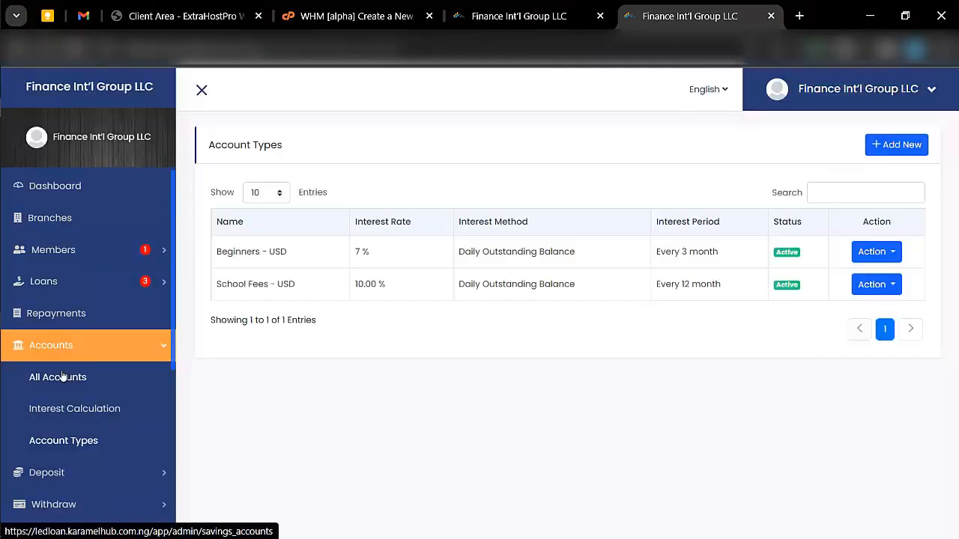
- Start a new account under All Accounts for the member, type Beginners (USD), status Active
click(74, 379)
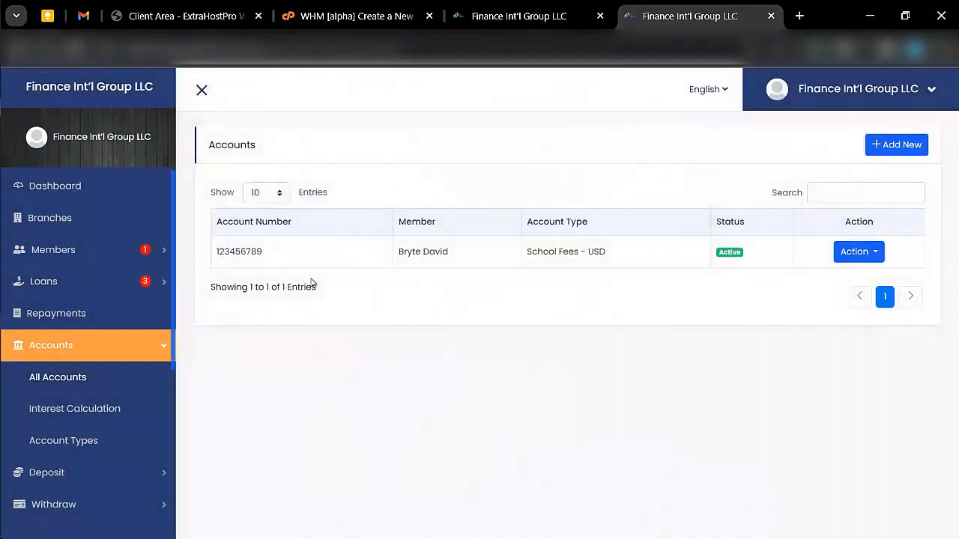
click(899, 147)
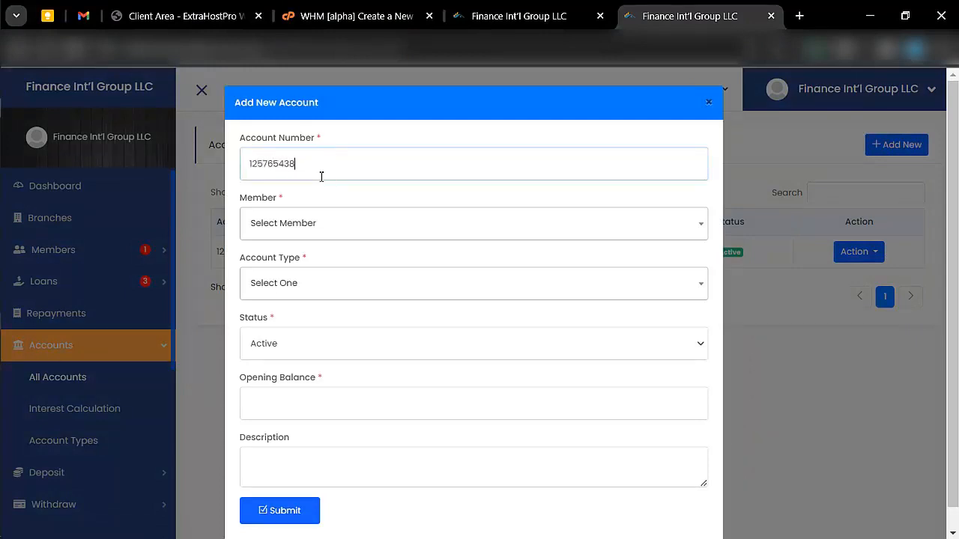
click(345, 211)
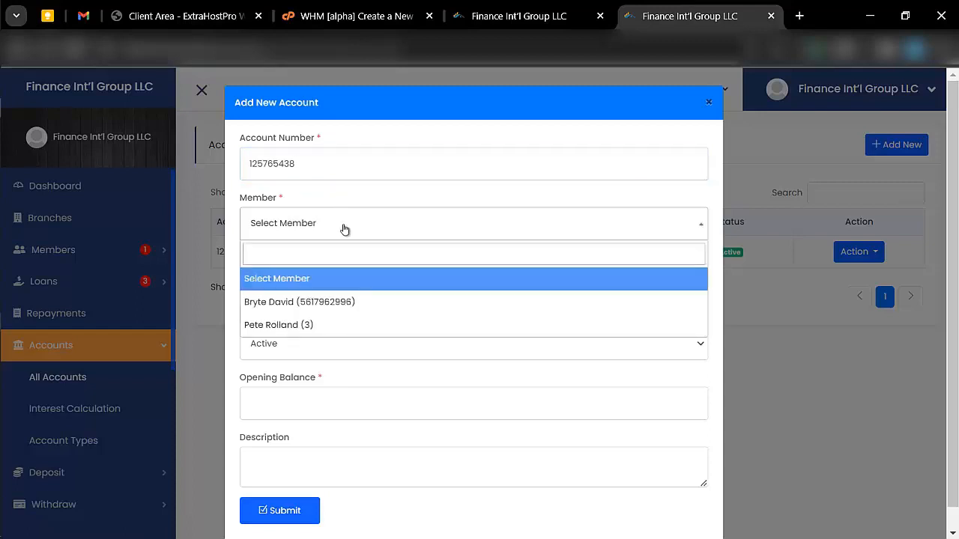
click(276, 305)
click(301, 283)
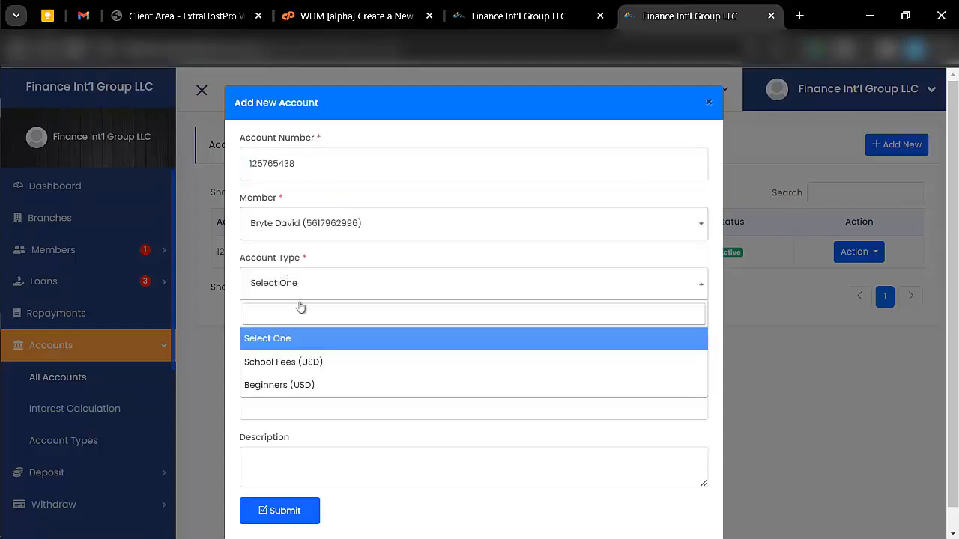
click(292, 396)
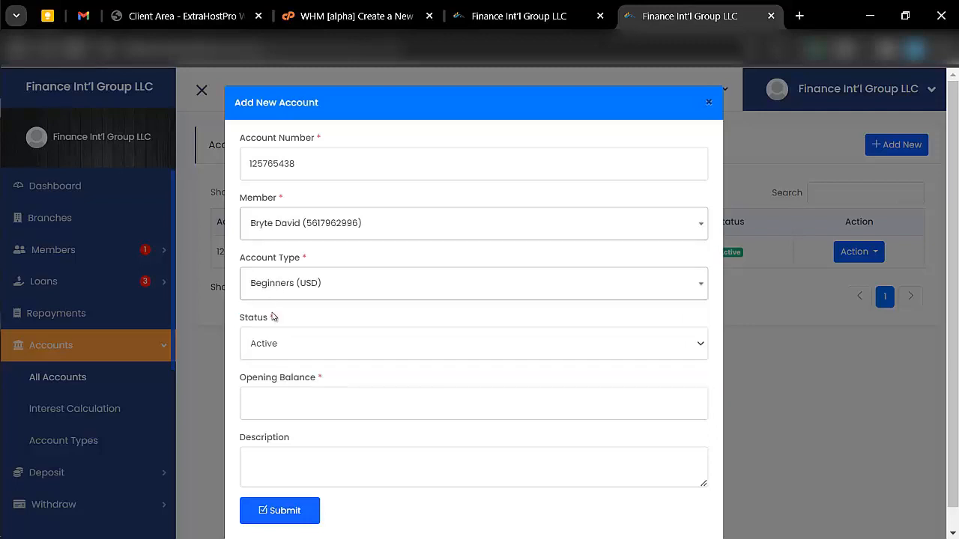
click(298, 347)
click(301, 354)
- Enter a 3000 opening balance with the description 'fundings' and save the account
click(312, 389)
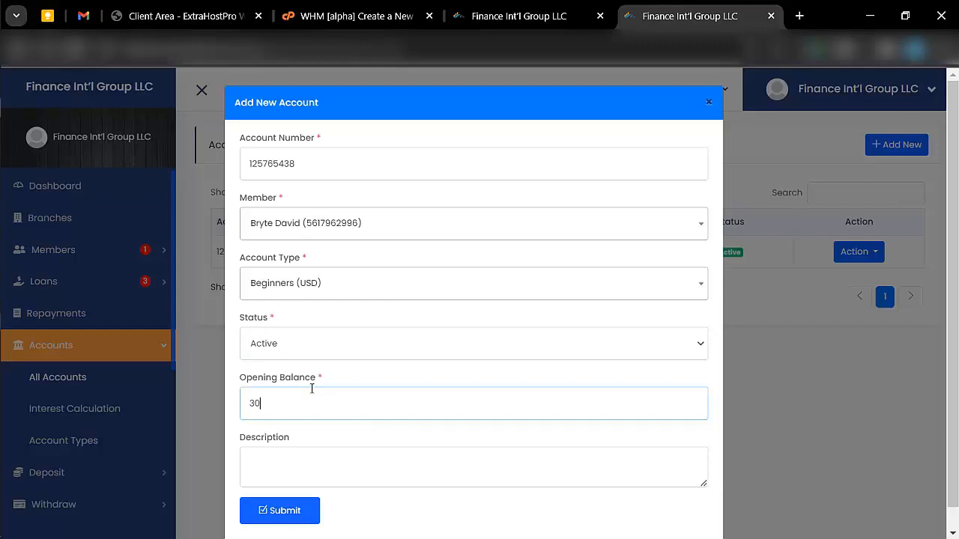
scroll(312, 389, down, 1)
click(303, 441)
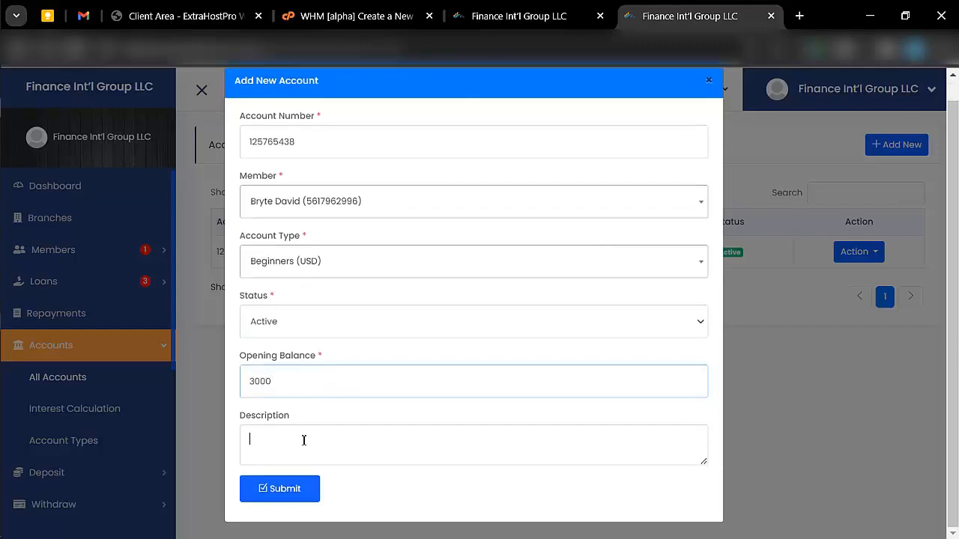
text(henr)
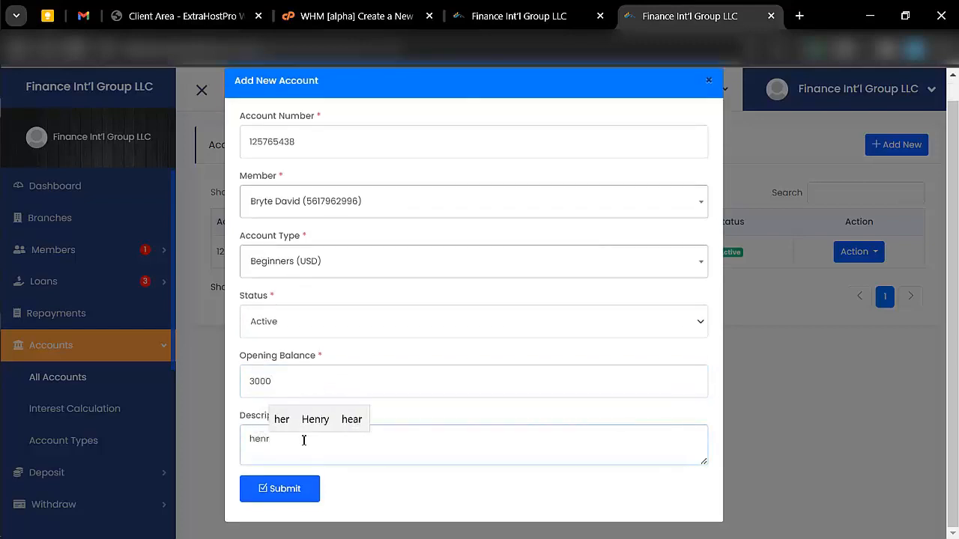
key(BackSpace)
key(BackSpace)
text(fu)
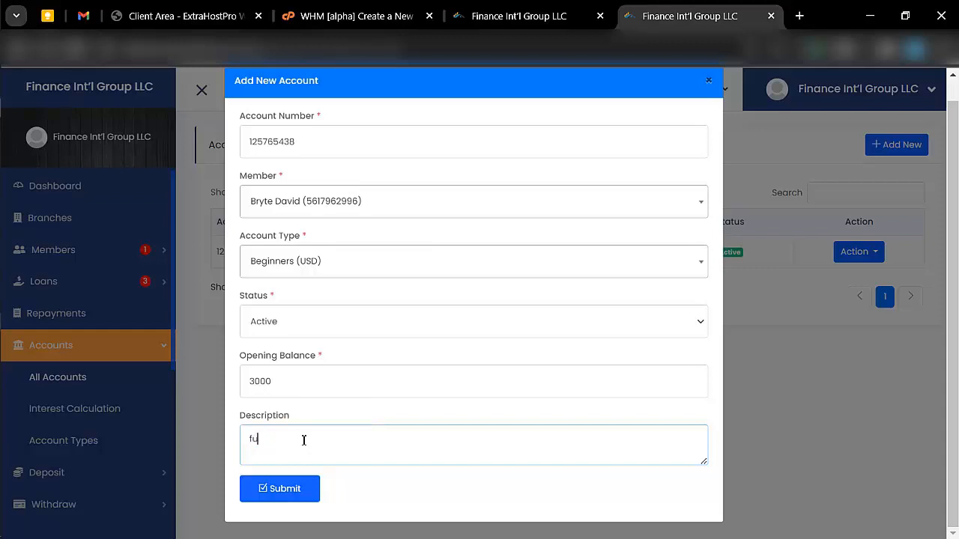
text(ndings)
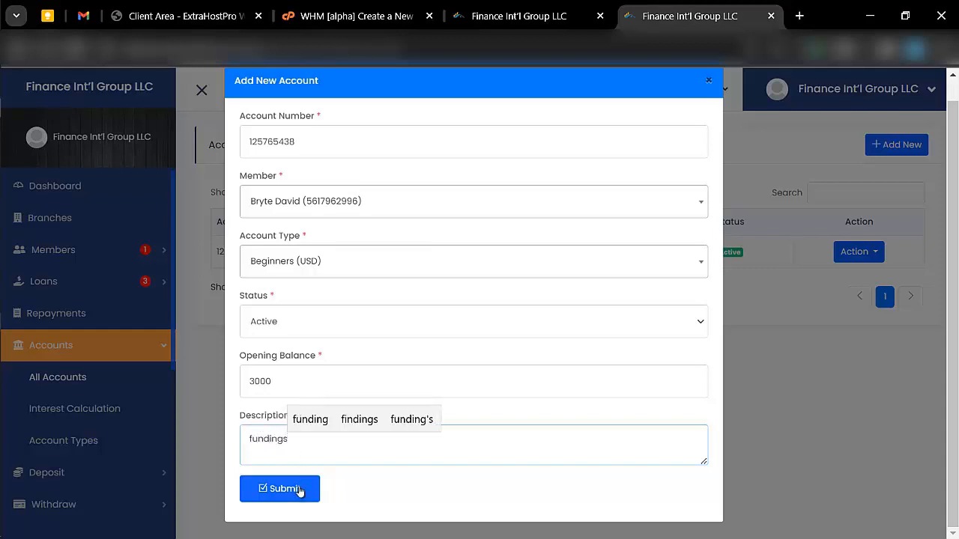
click(298, 491)
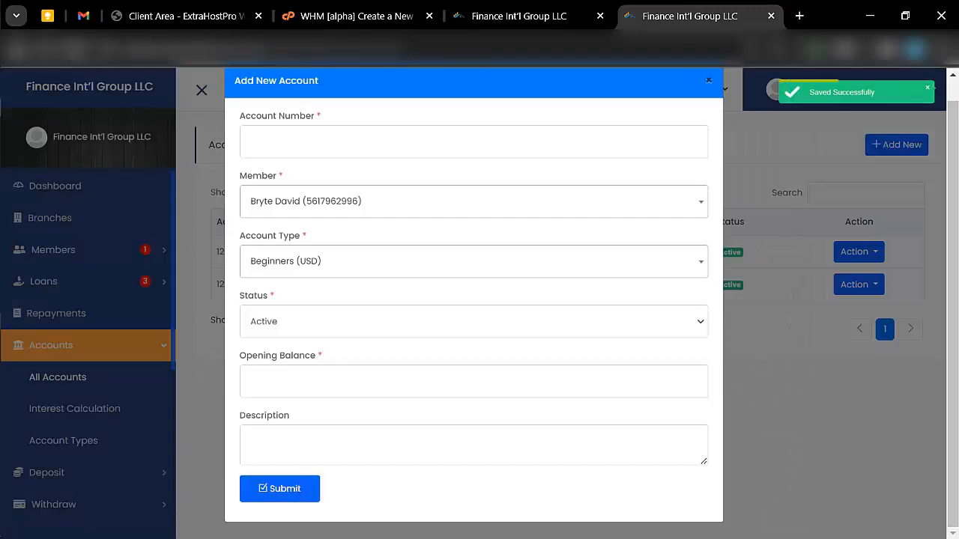
- Switch to the member's portal and review the dashboard's recent transactions
click(15, 68)
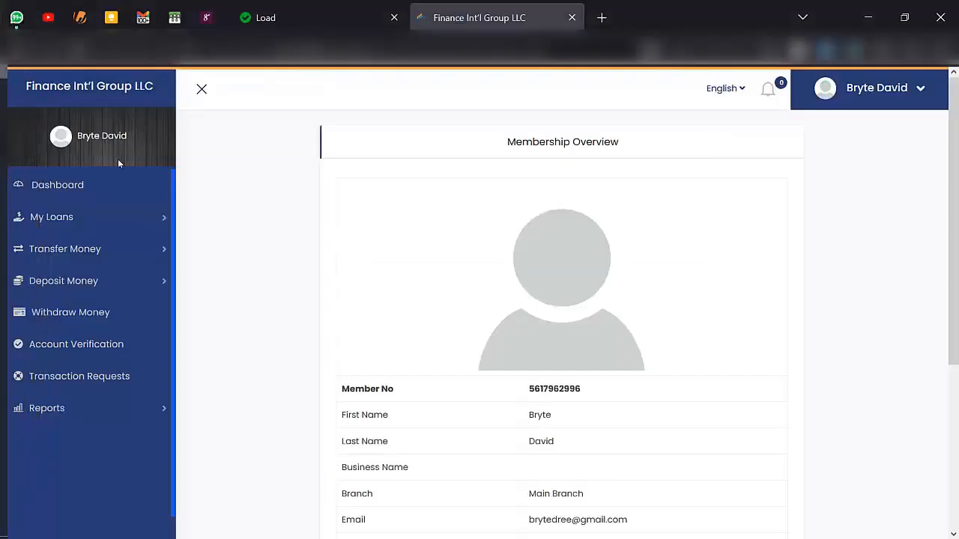
click(61, 196)
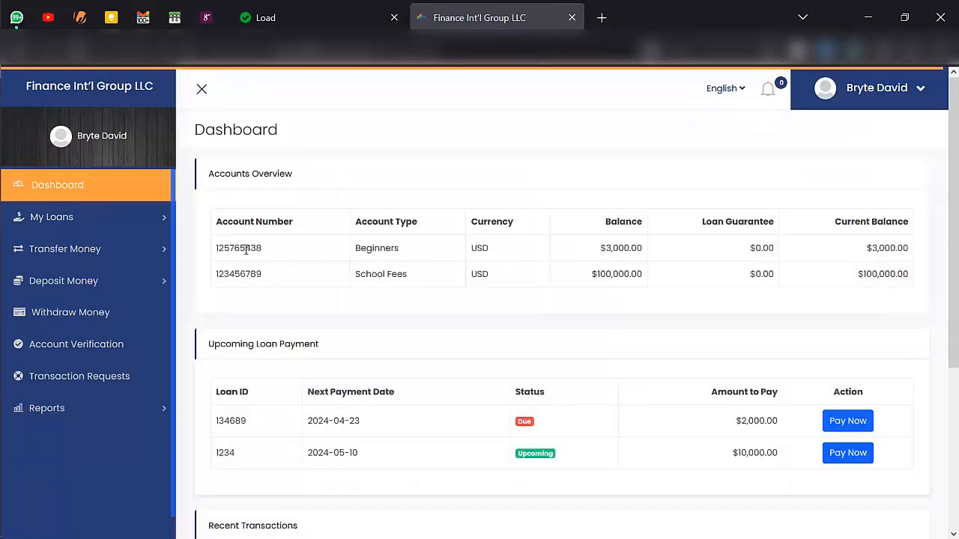
scroll(272, 287, down, 3)
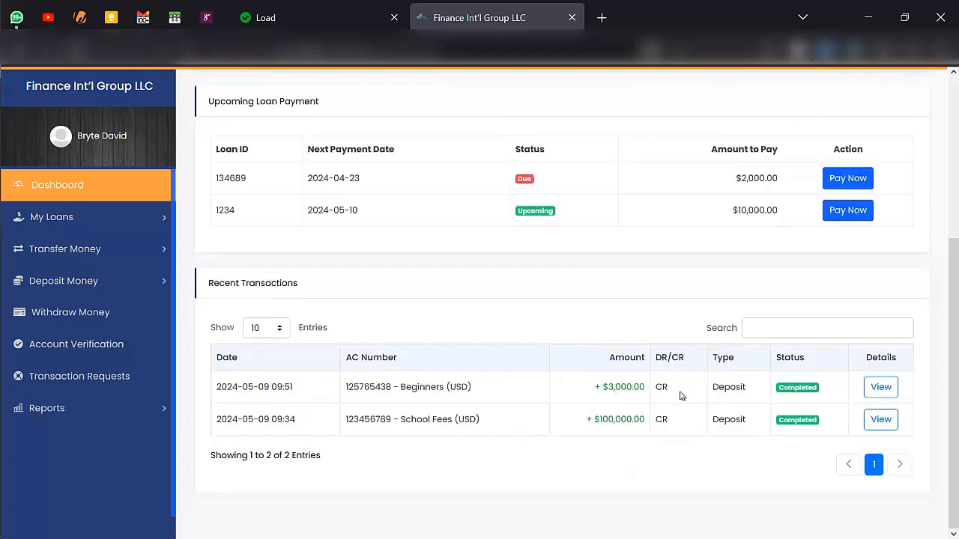
scroll(680, 396, up, 3)
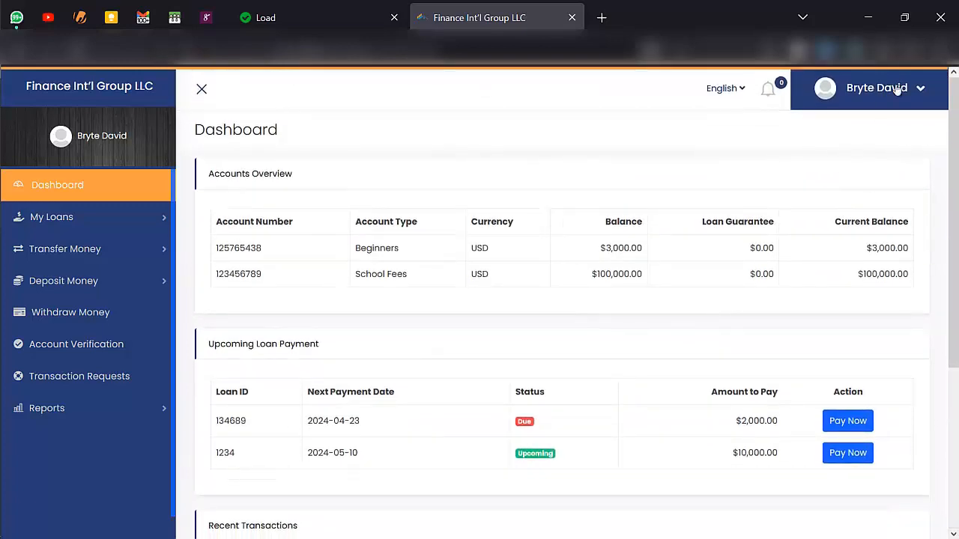
- View the membership details, then return to the dashboard showing Beginners USD at $3,000.00
click(897, 89)
click(824, 127)
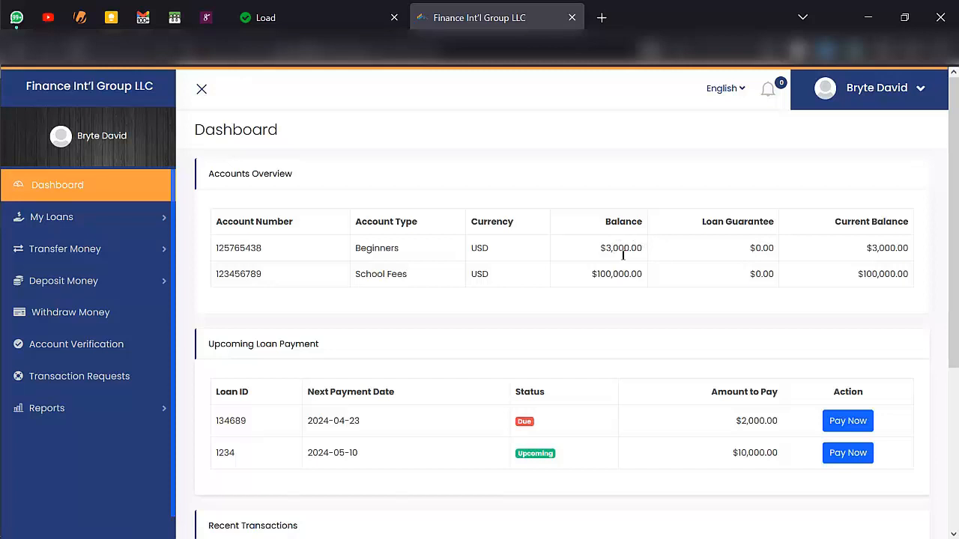
click(43, 185)
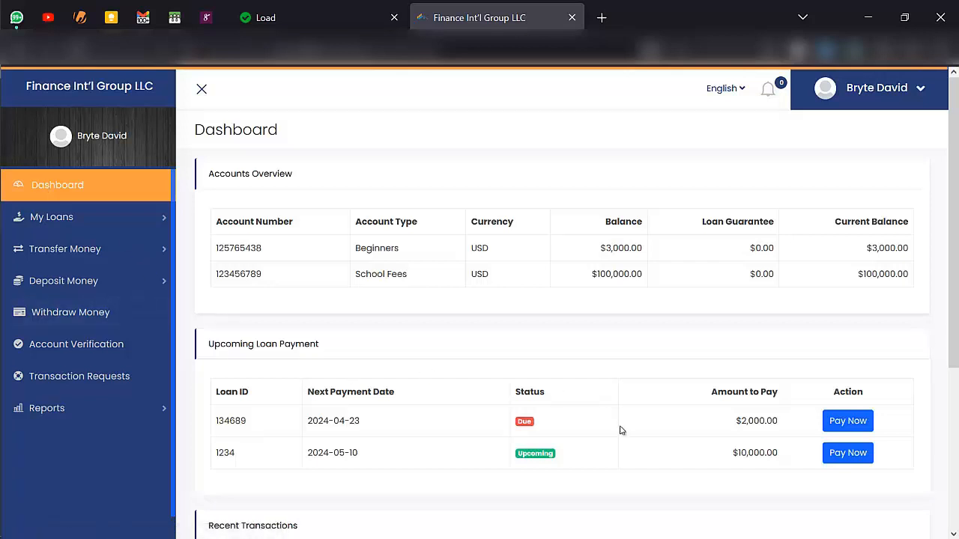
scroll(525, 402, down, 1)
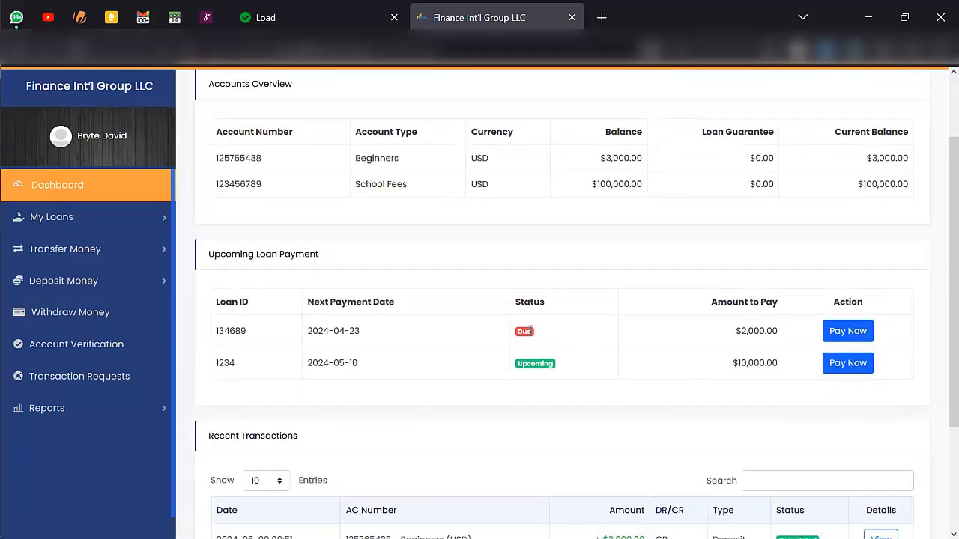
- Pay the $1,000 instalment on loan 134689 from the School Fees account, remarked 'payment made'
click(841, 336)
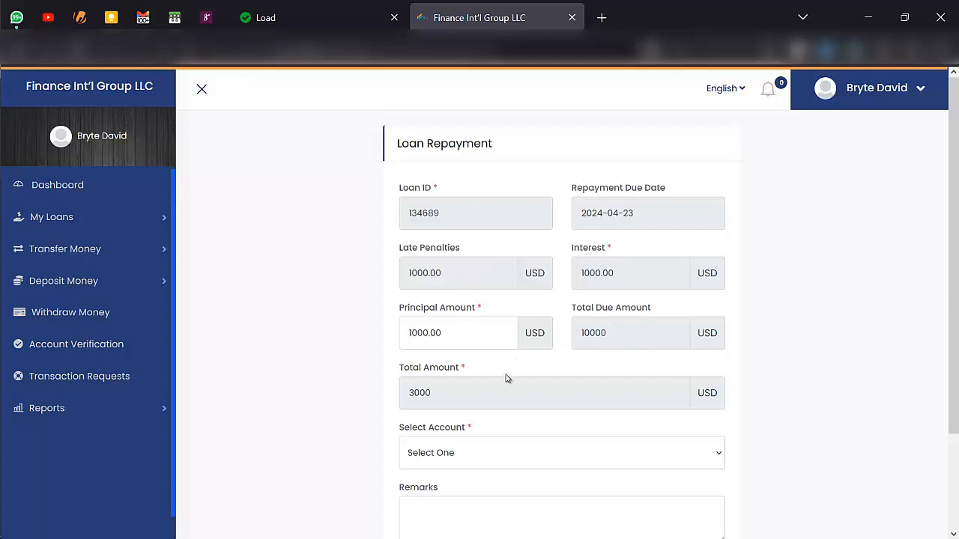
scroll(508, 376, down, 1)
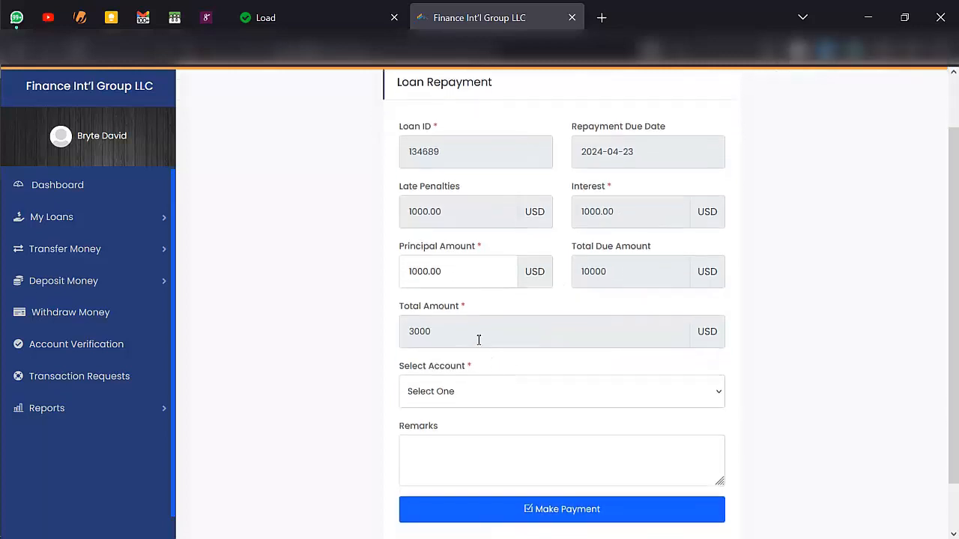
click(523, 397)
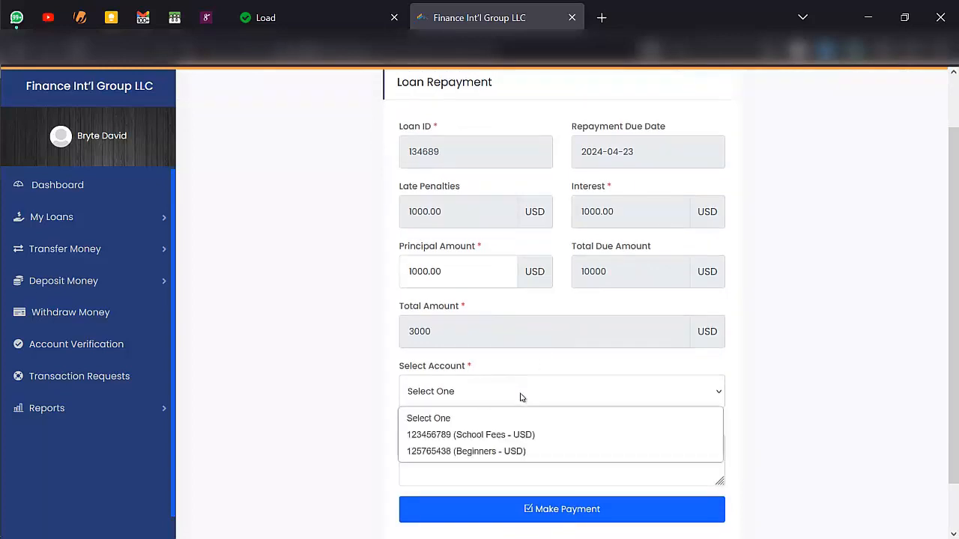
click(502, 436)
scroll(510, 401, down, 1)
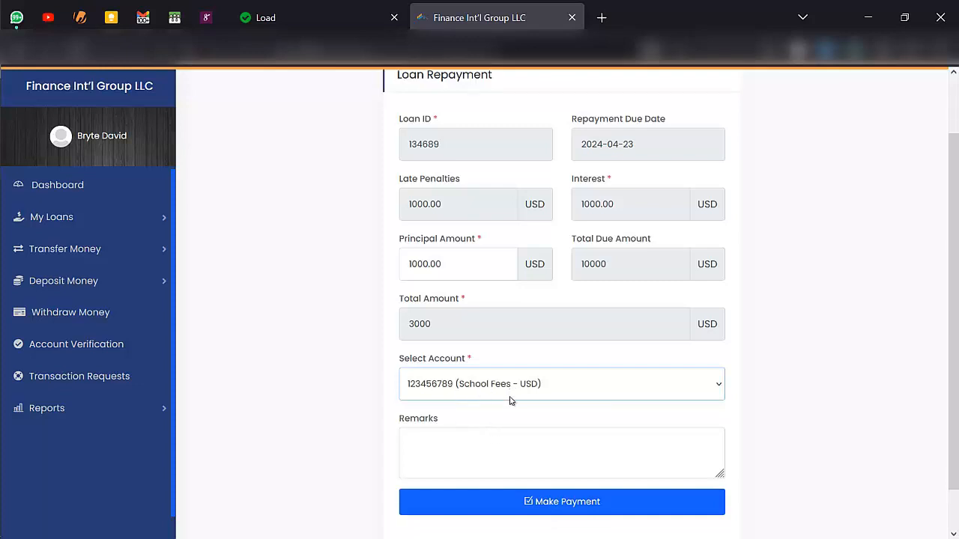
click(502, 397)
text(pay)
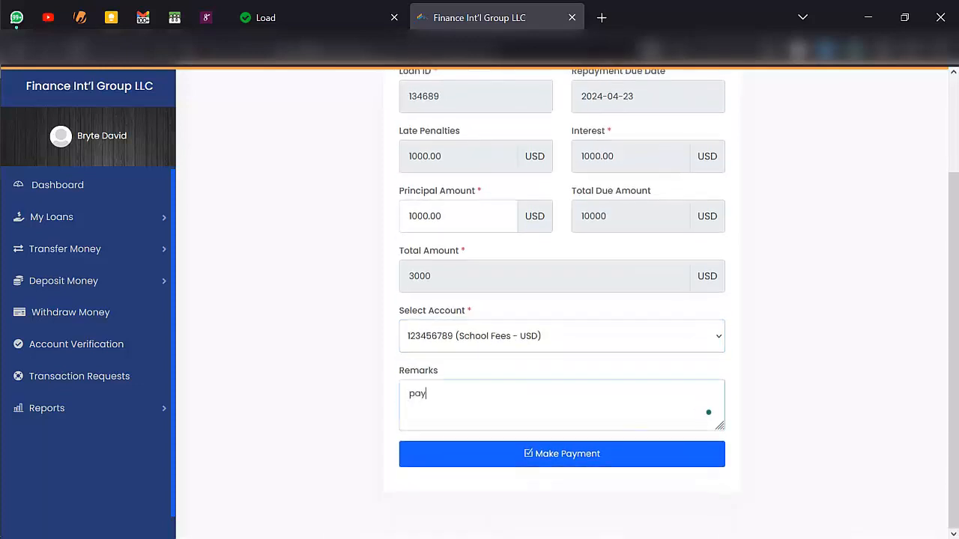
text(ment made)
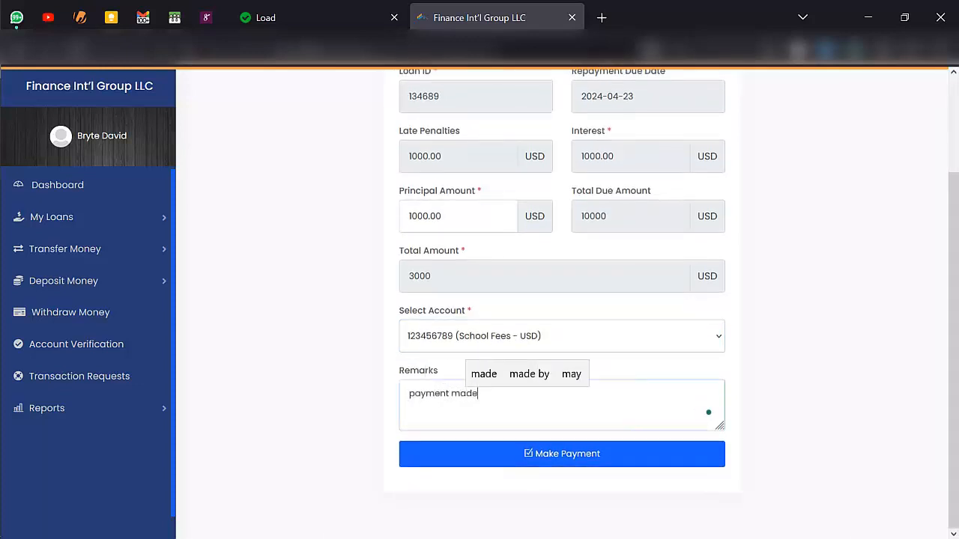
click(542, 449)
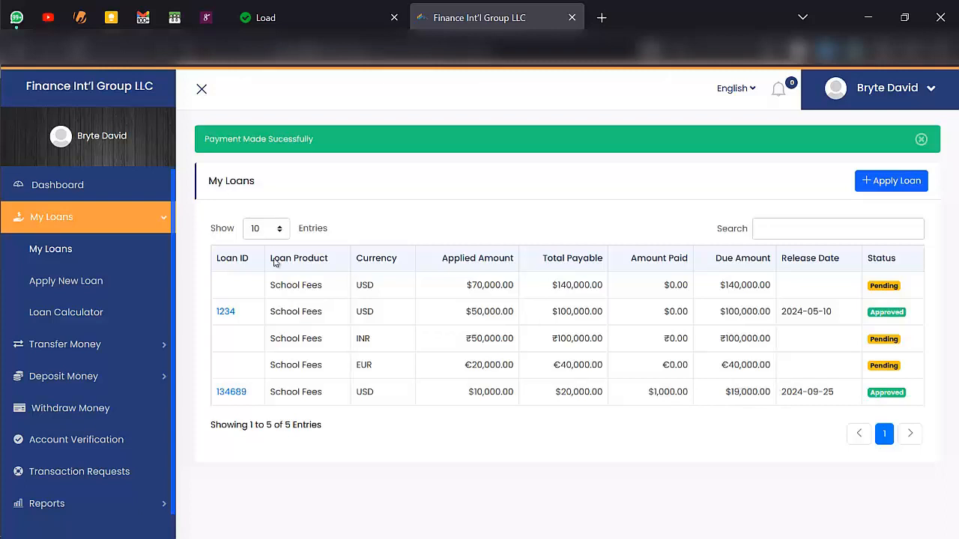
click(127, 184)
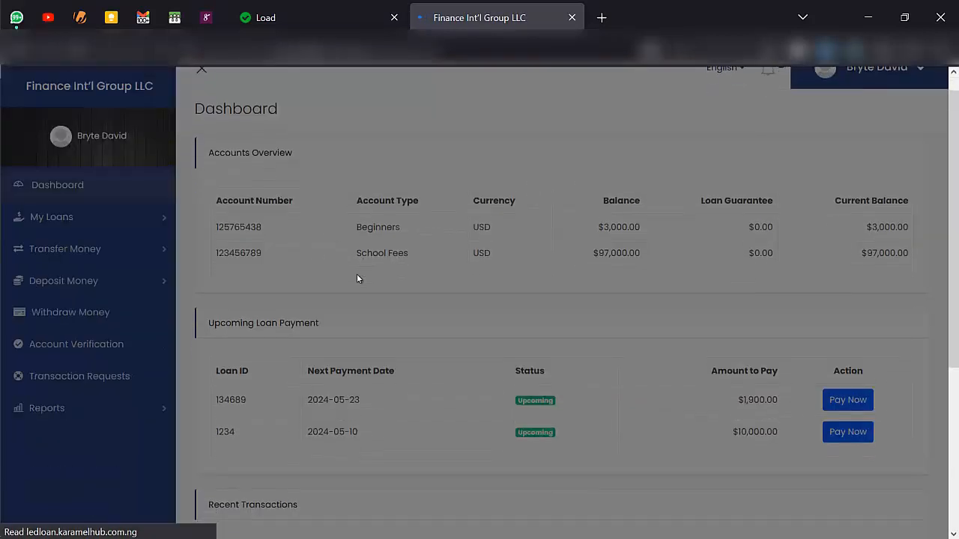
scroll(356, 278, down, 2)
scroll(356, 278, down, 2)
scroll(357, 278, up, 1)
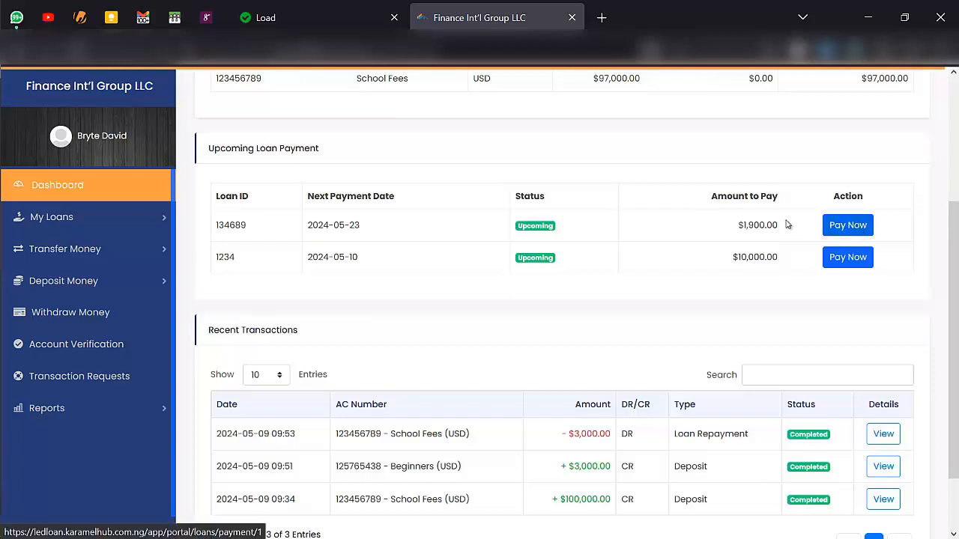
- Pay the $1,900 instalment on loan 134689 from the School Fees account
click(839, 227)
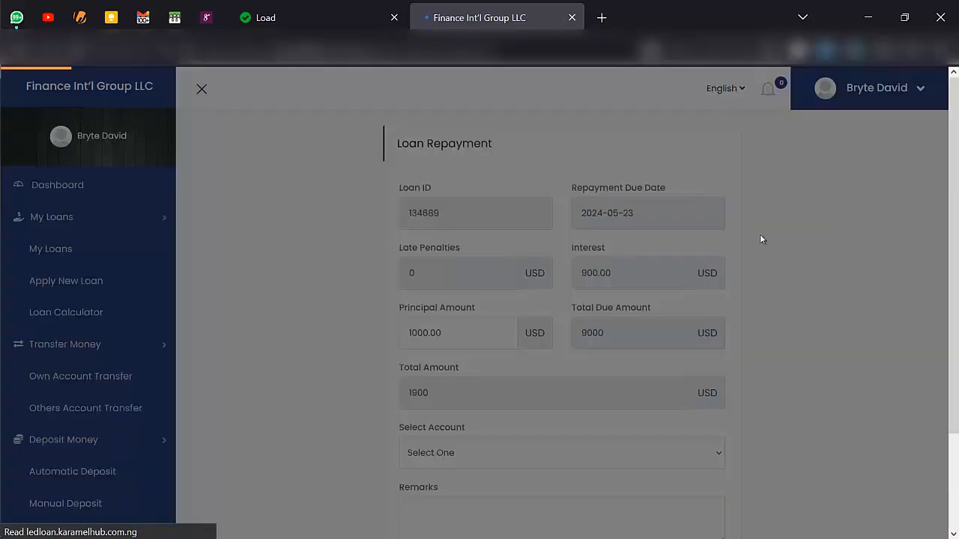
scroll(706, 281, down, 2)
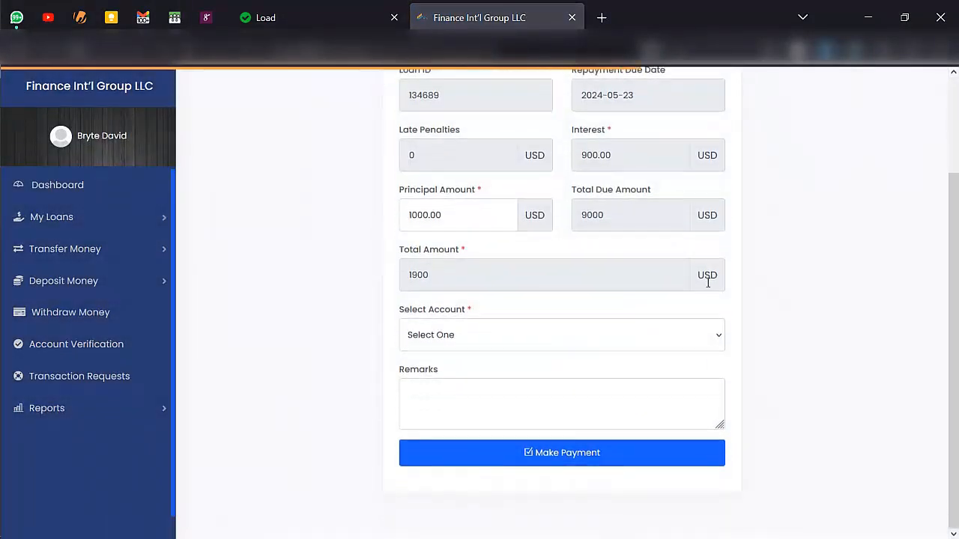
click(464, 342)
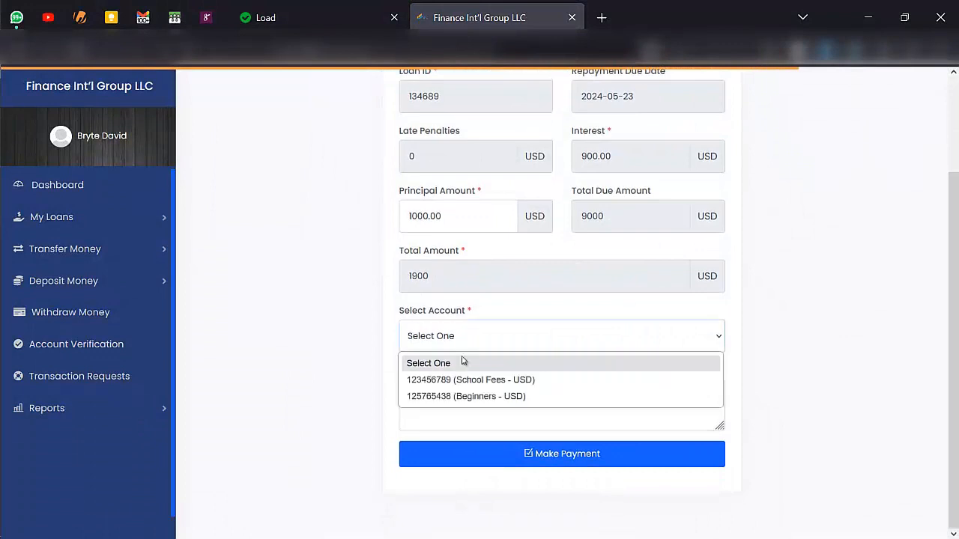
click(464, 381)
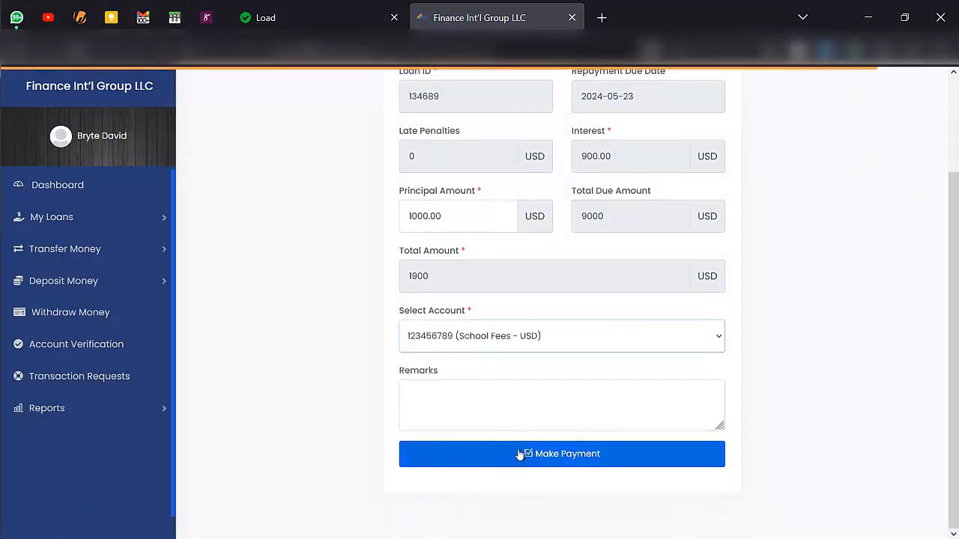
click(519, 455)
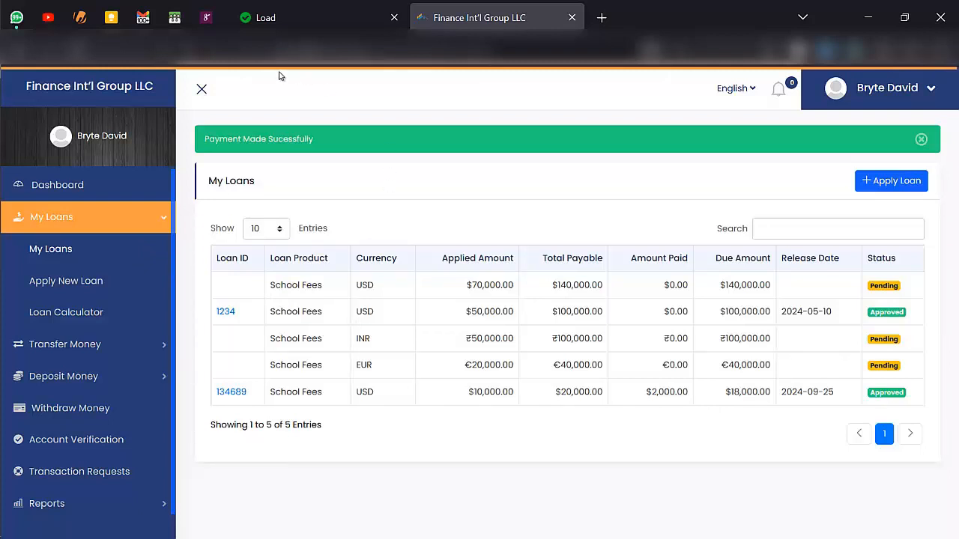
- In the admin window, close the Add New Account form and open Deposit > Deposit Money
click(21, 109)
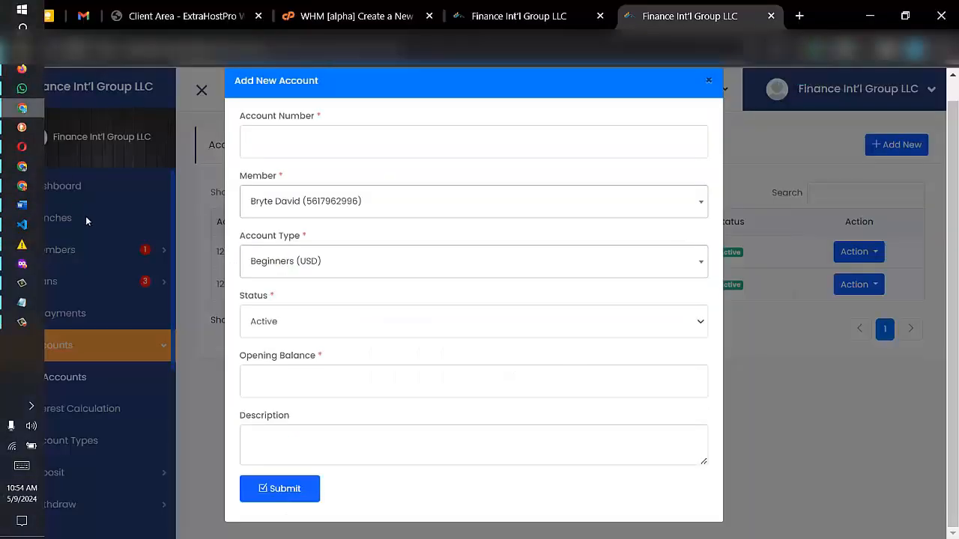
click(709, 80)
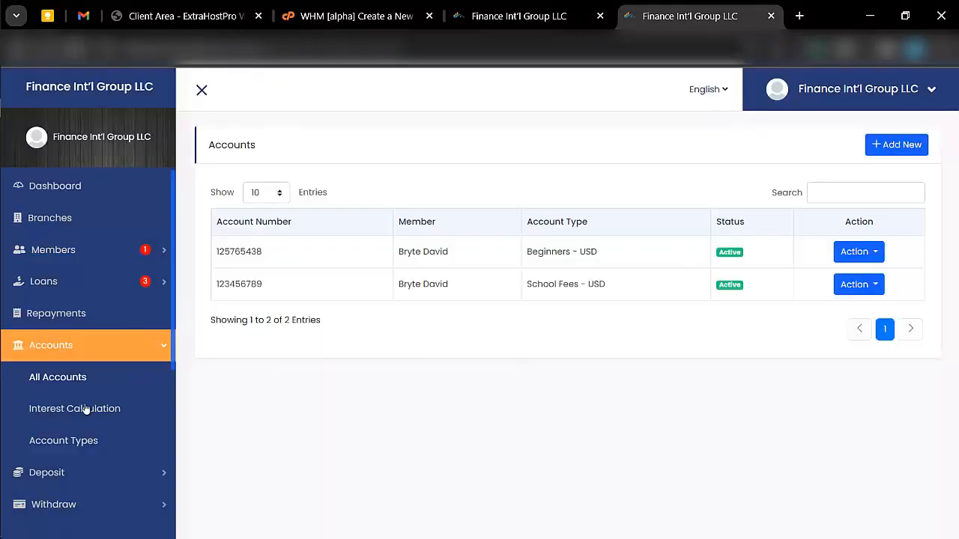
scroll(85, 408, down, 2)
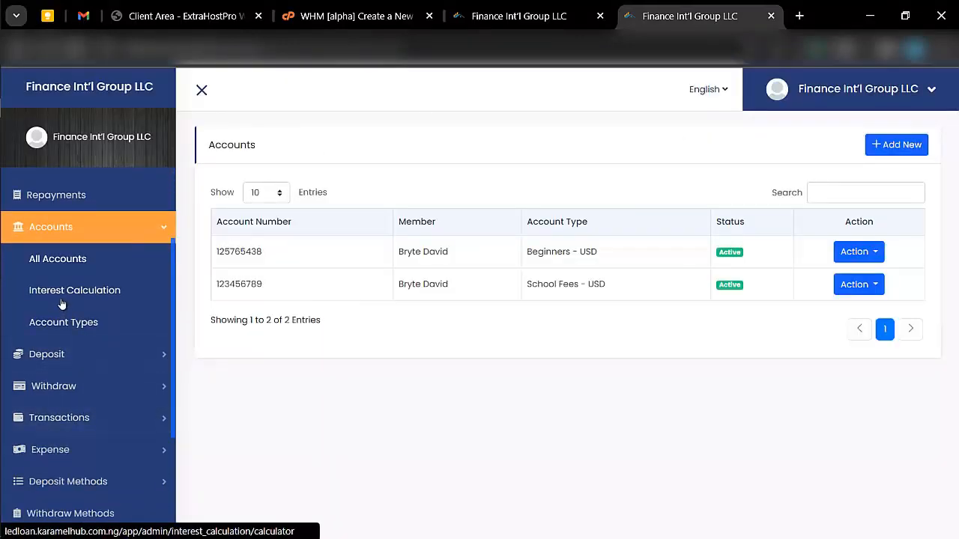
click(75, 365)
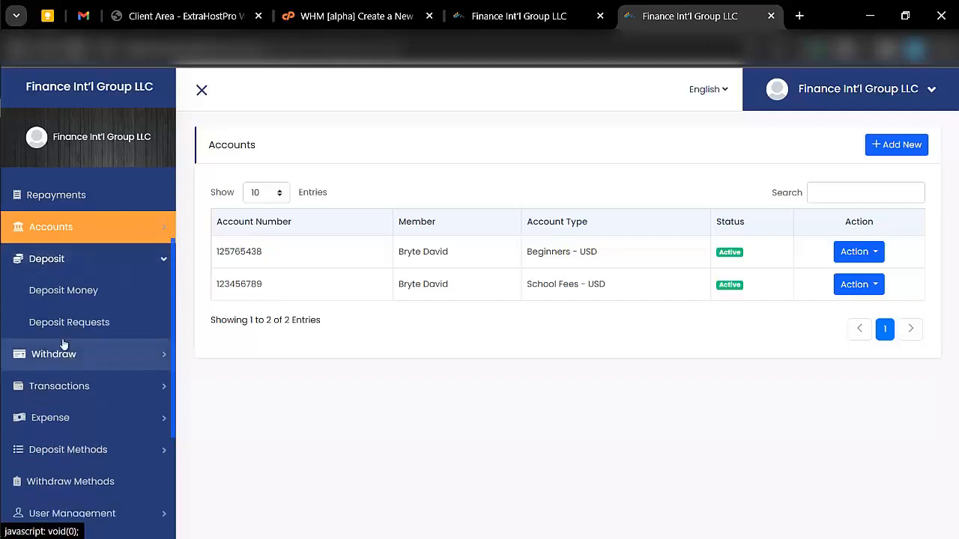
click(61, 294)
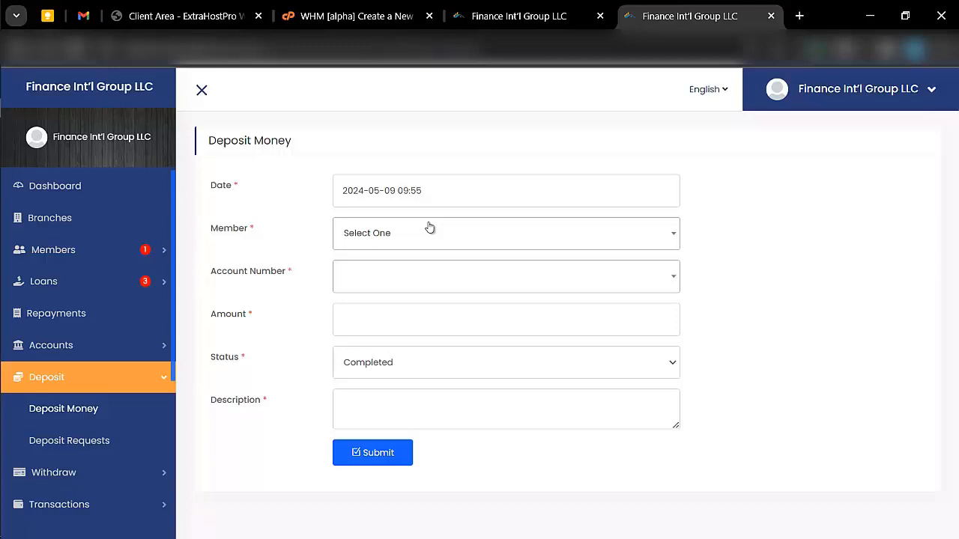
- Submit a completed $6,000 'payback' deposit for the member to the School Fees account
click(415, 233)
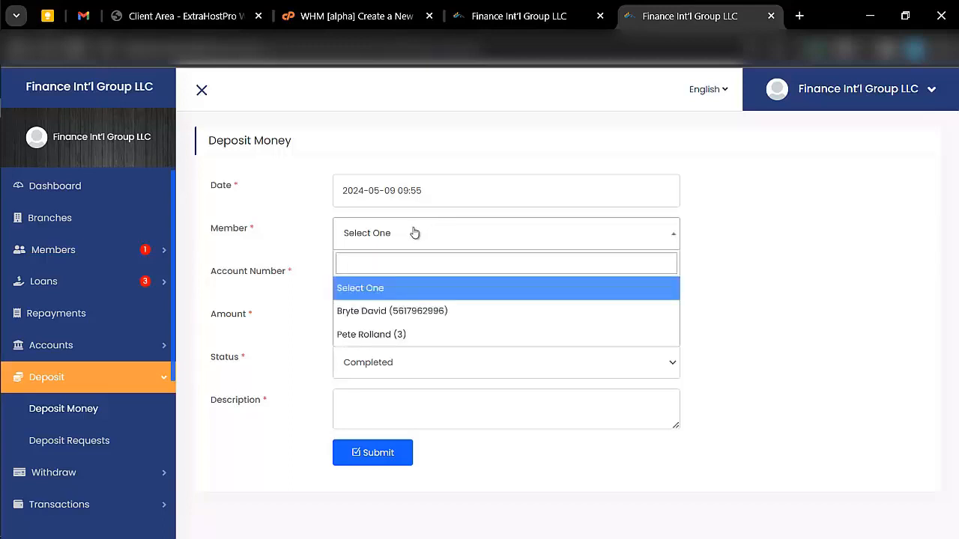
click(415, 310)
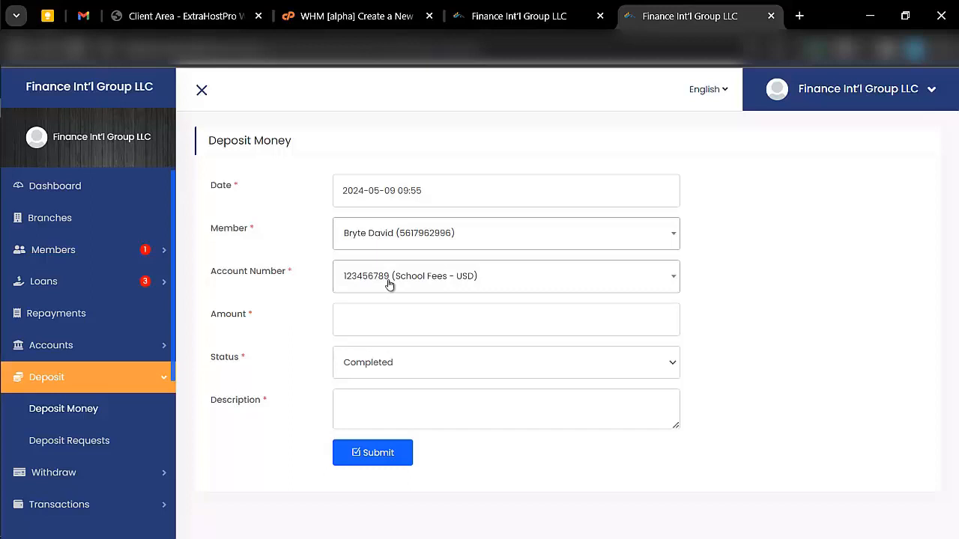
click(386, 321)
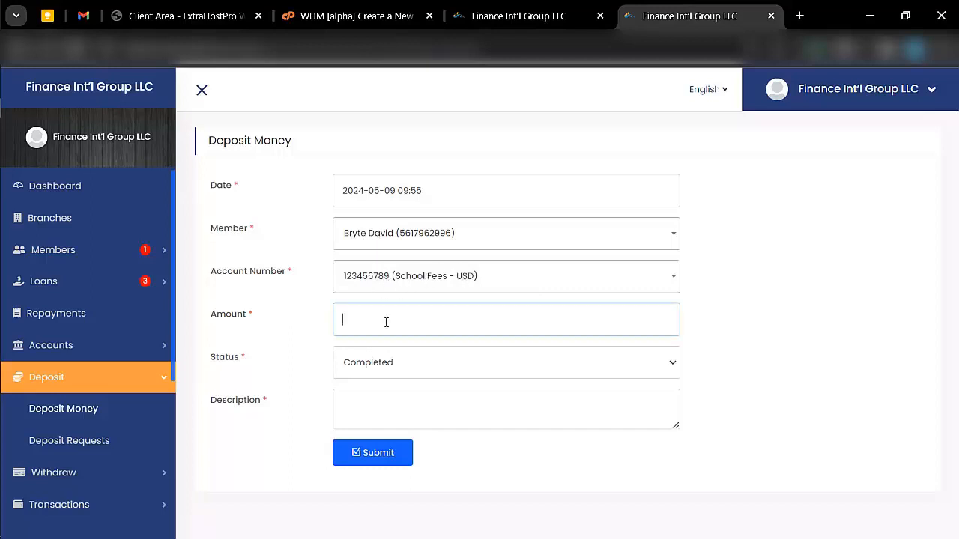
text(6000)
click(398, 372)
click(398, 367)
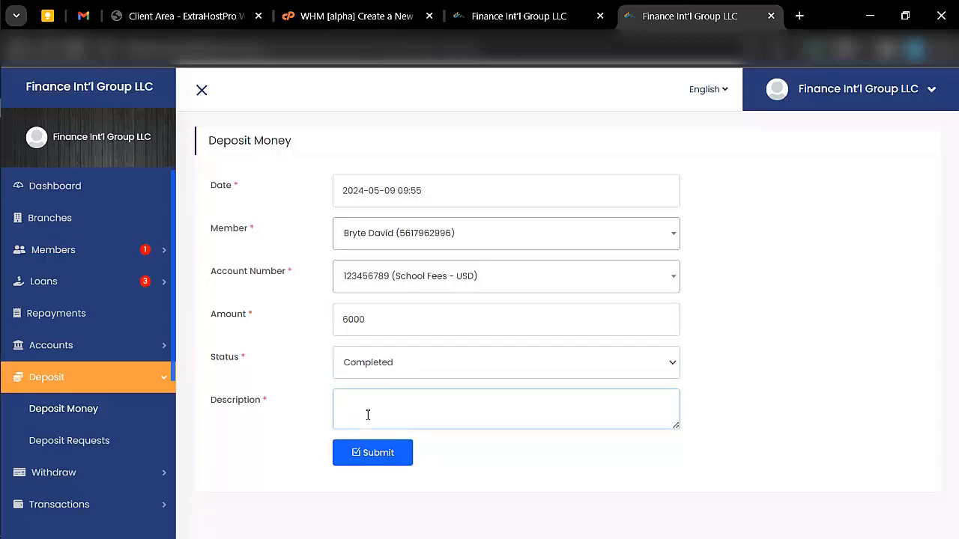
text(payback)
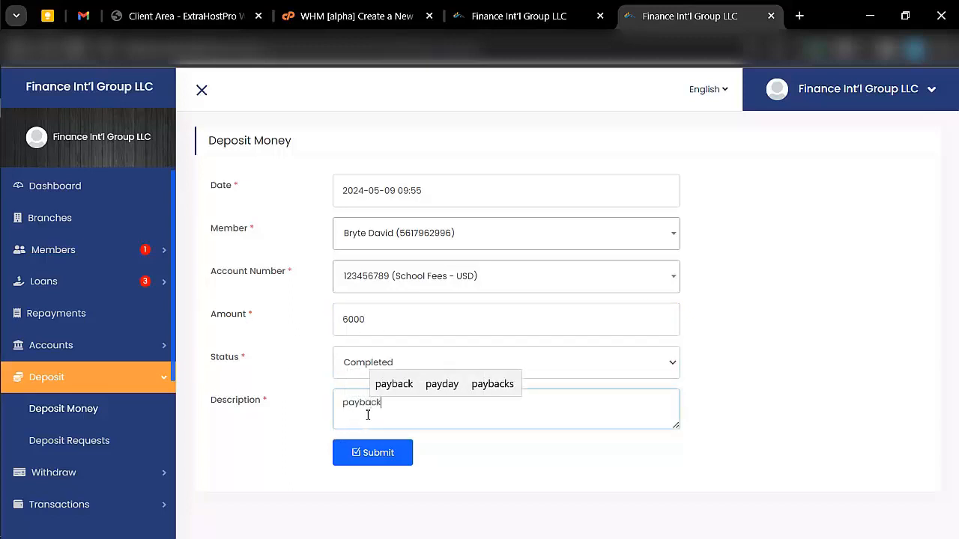
click(390, 460)
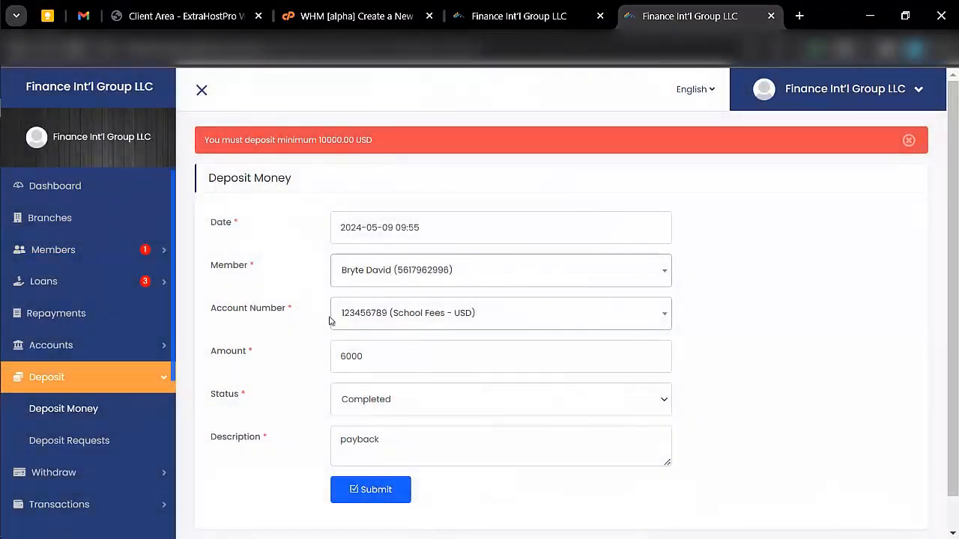
- After the 10000.00 USD minimum-deposit error, switch the deposit to the Beginners - USD account
click(405, 334)
click(417, 396)
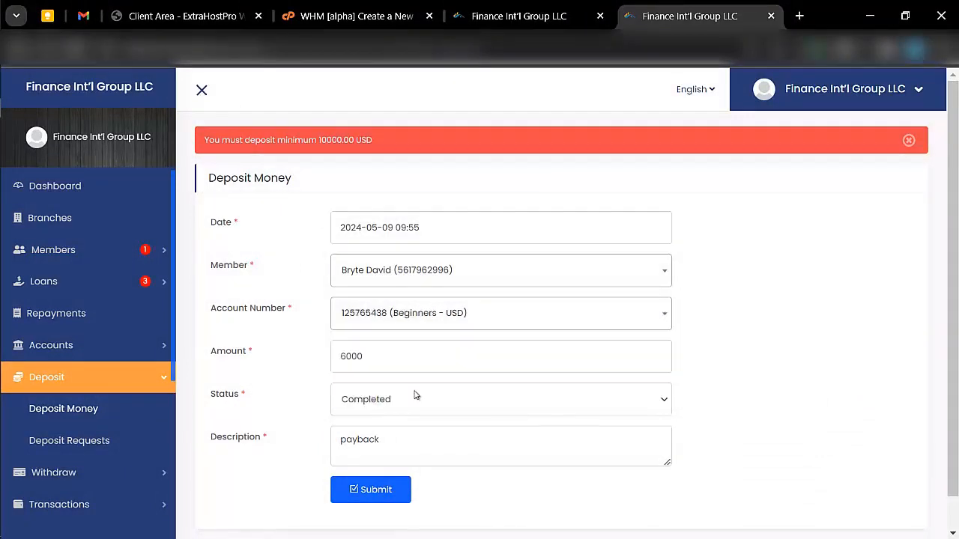
scroll(399, 333, down, 1)
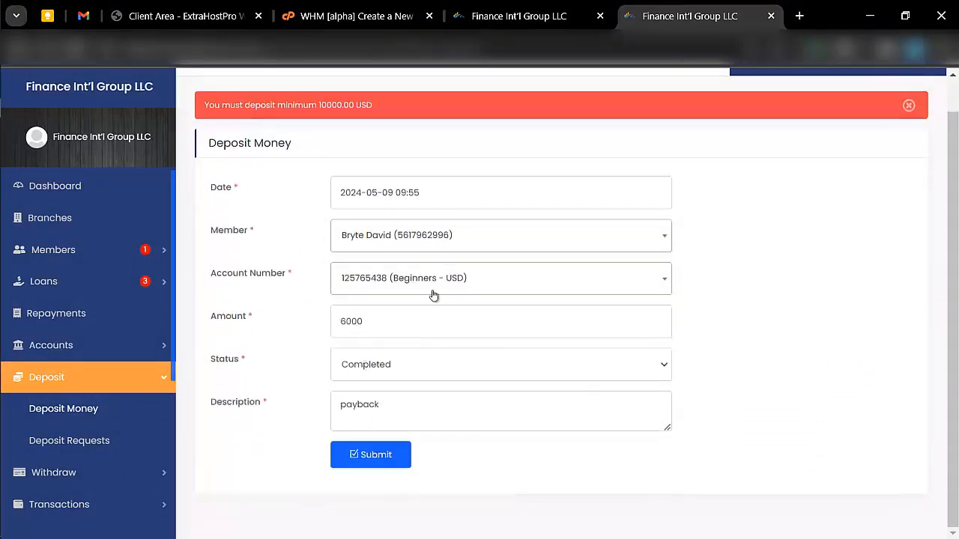
- Record the $6,000 deposit to Beginners, then start a new deposit for the member's Beginners account
click(385, 457)
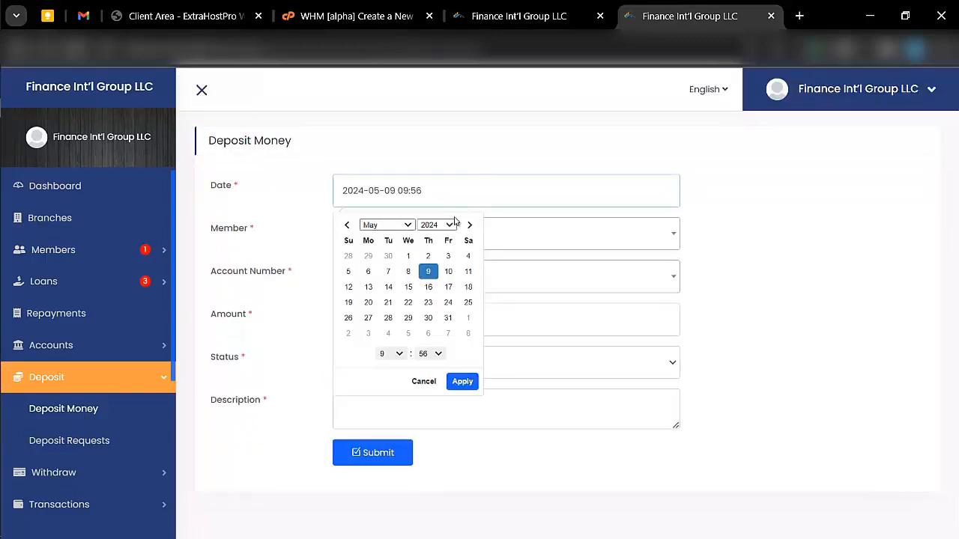
click(532, 236)
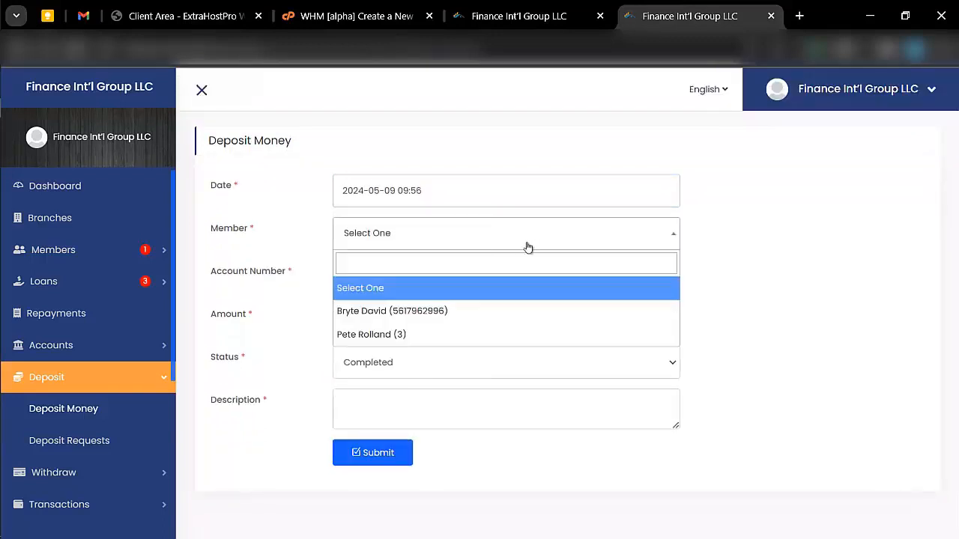
click(430, 307)
click(381, 287)
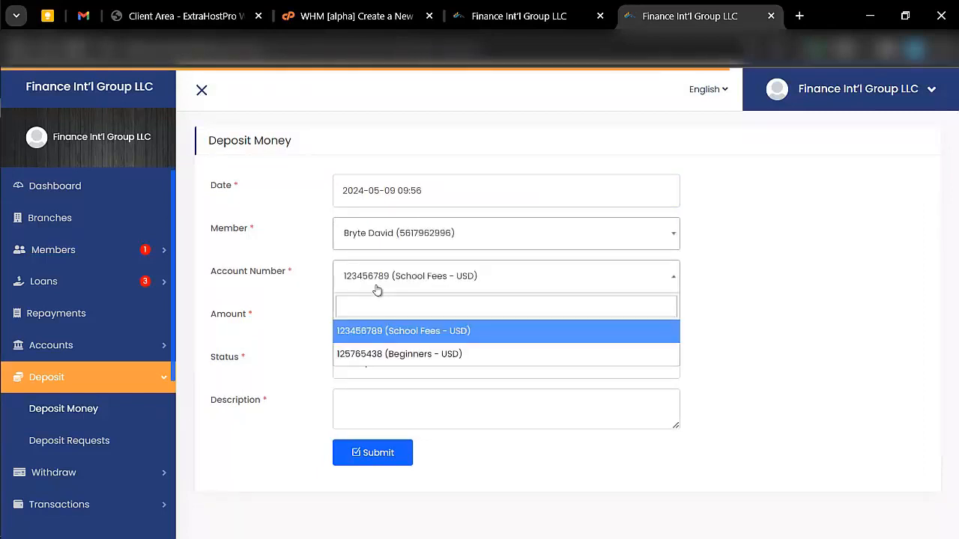
click(366, 353)
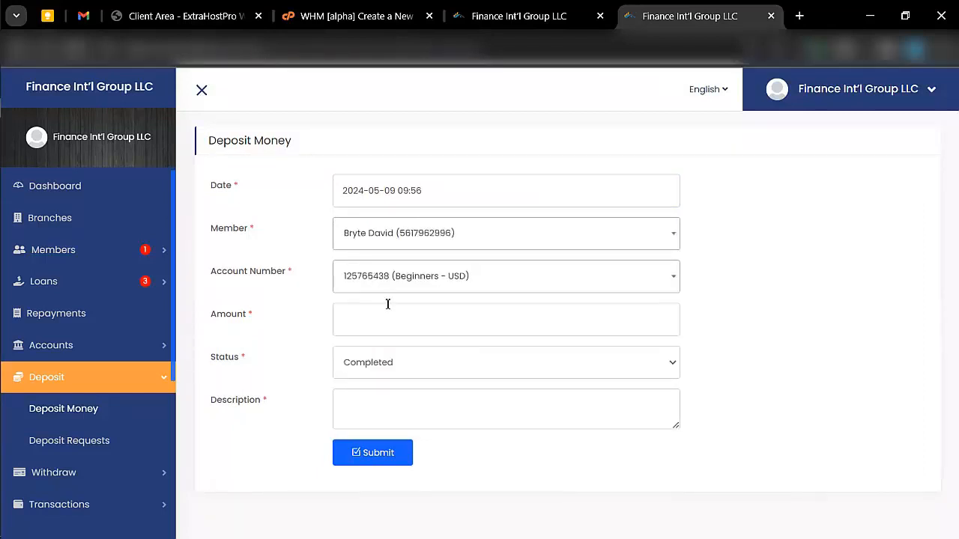
- Enter a 4000 amount with description 'payback' and submit the $4,000 deposit
click(391, 308)
text(4000)
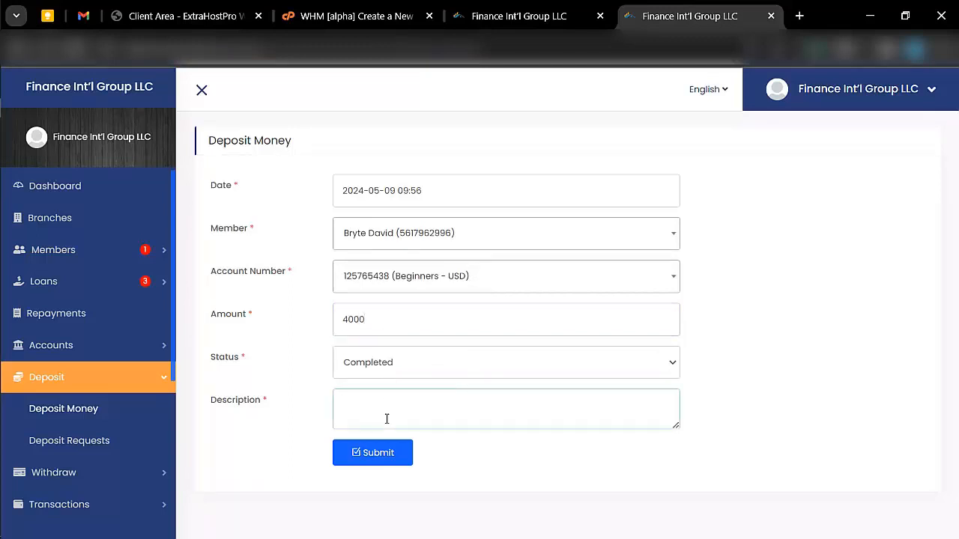
text(fund)
key(BackSpace)
text(payback)
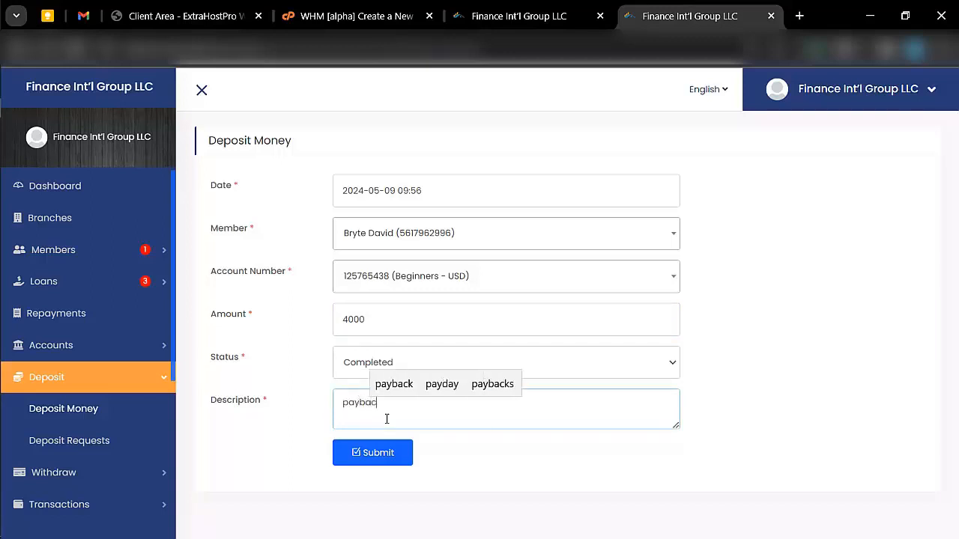
click(367, 455)
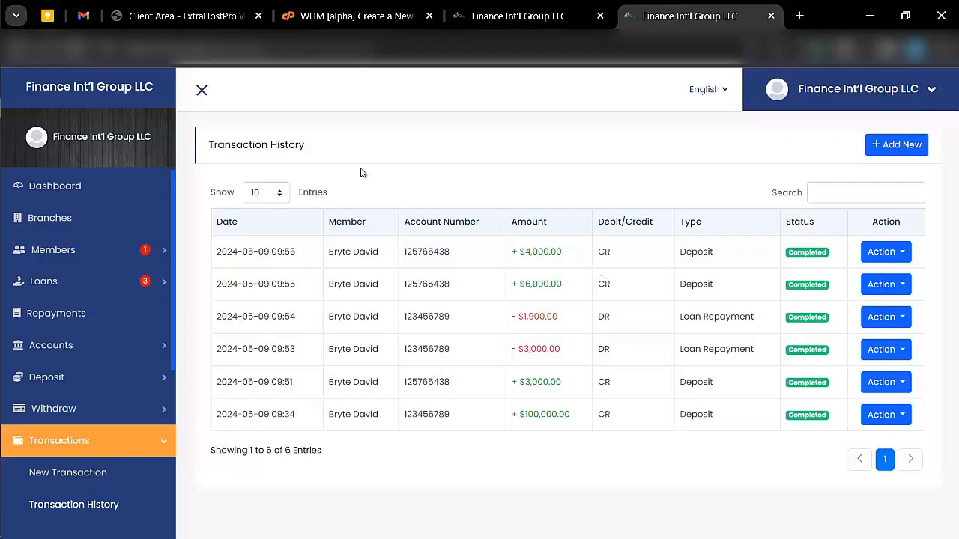
mouse_move(0, 33)
click(11, 71)
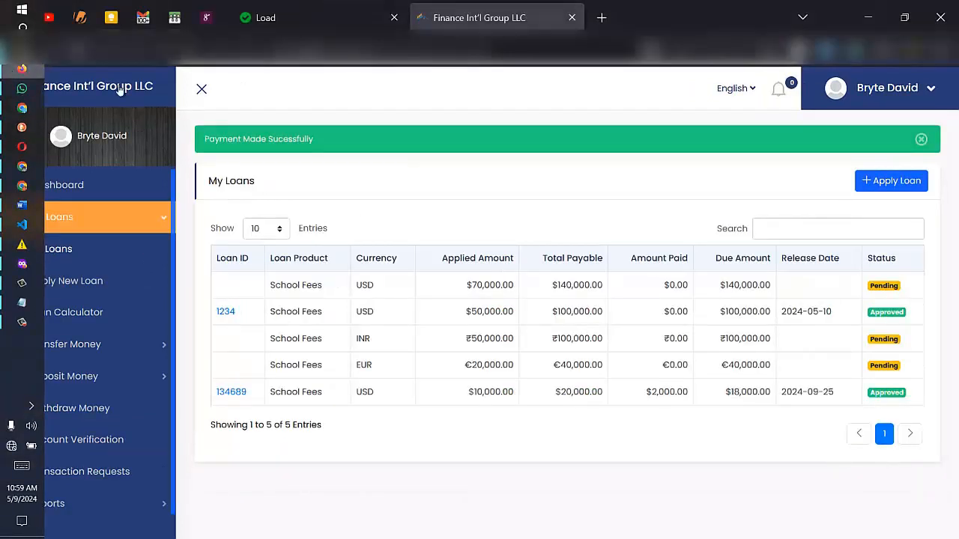
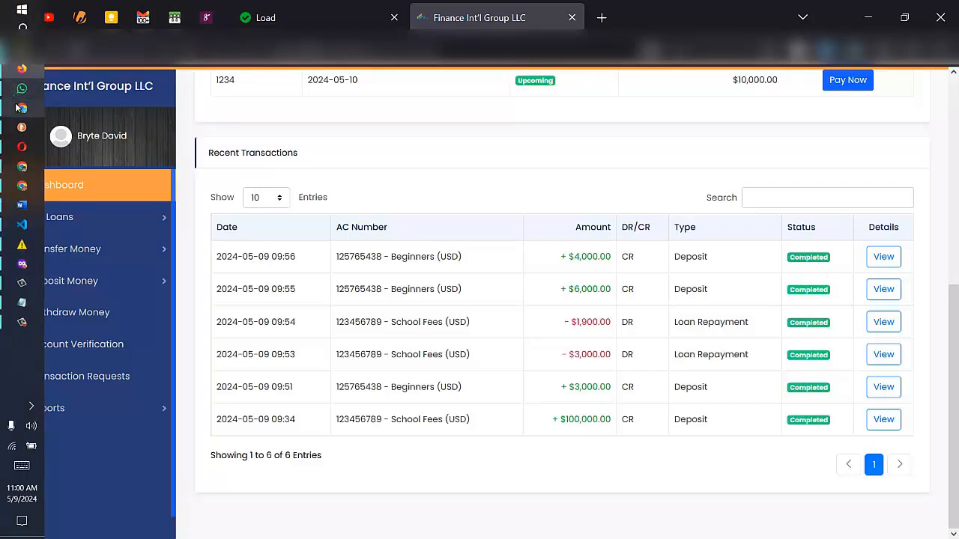
- In the admin window, open Deposit Methods > Automatic Gateways listing PayPal, Stripe and Razorpay
click(20, 109)
scroll(97, 344, down, 5)
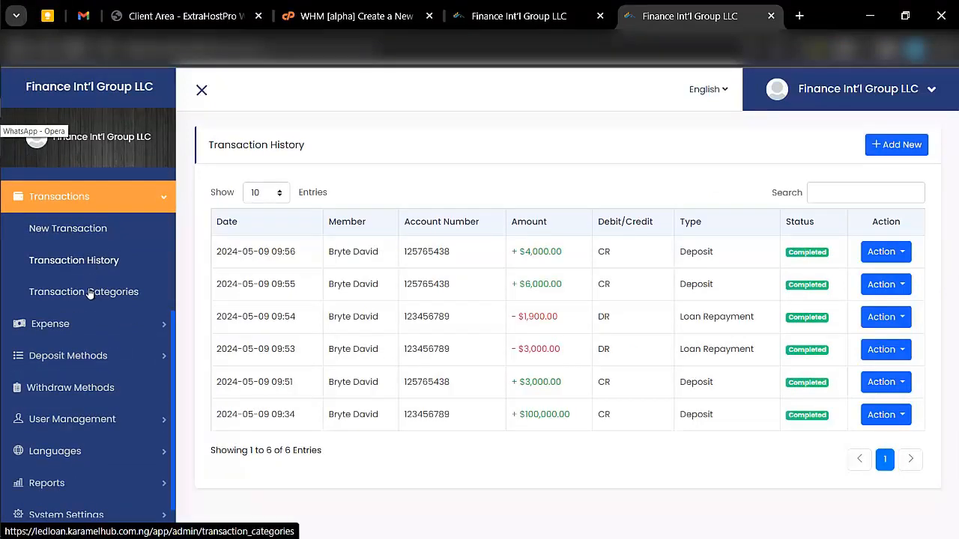
scroll(122, 291, up, 3)
scroll(123, 290, up, 1)
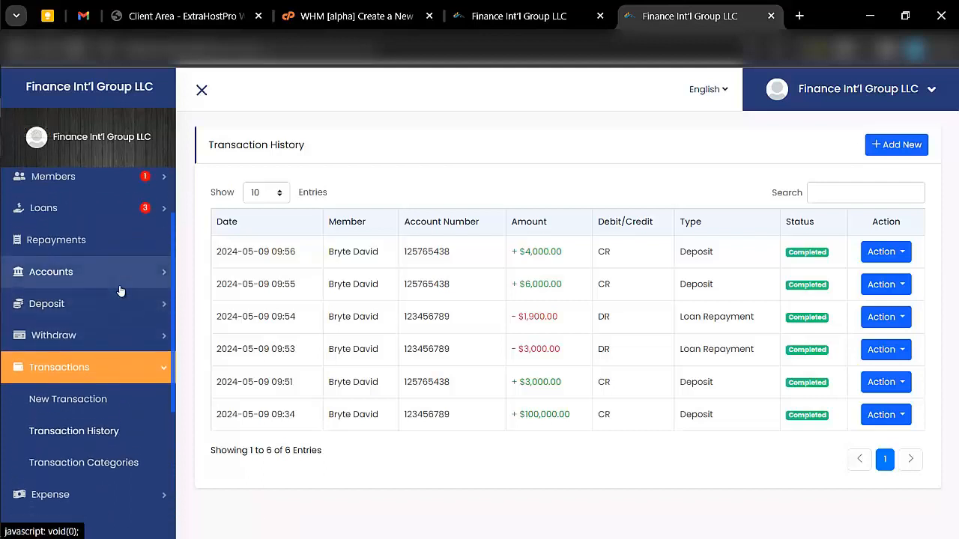
click(112, 304)
scroll(124, 314, down, 3)
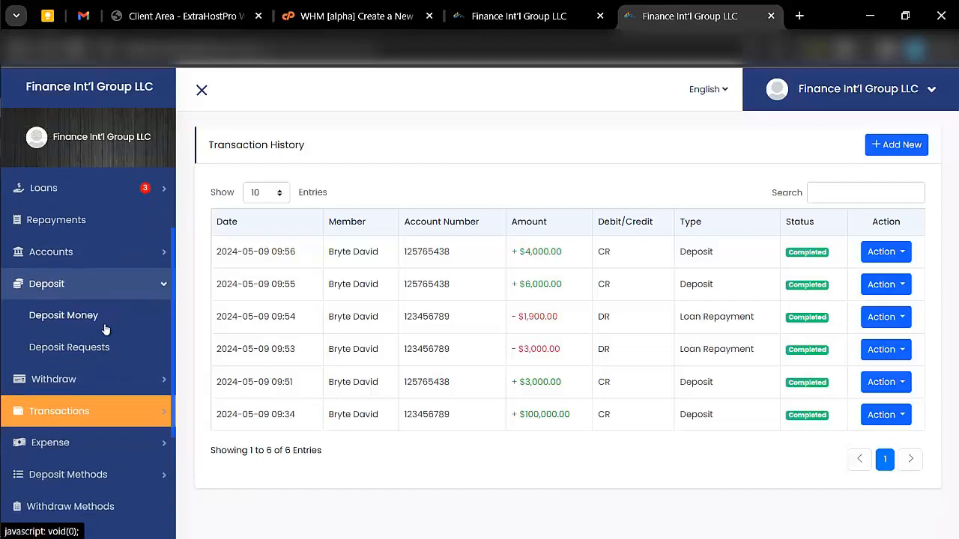
click(134, 304)
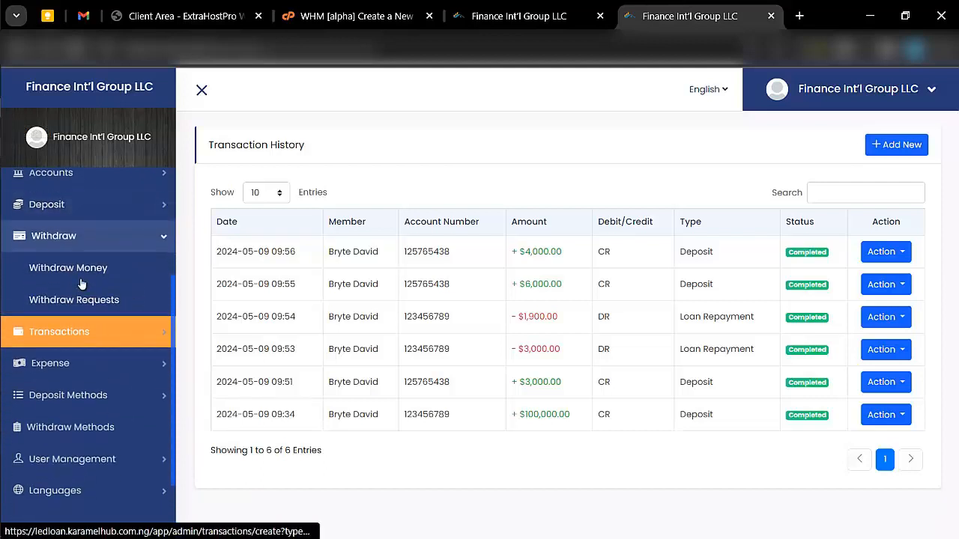
scroll(82, 285, down, 1)
click(66, 343)
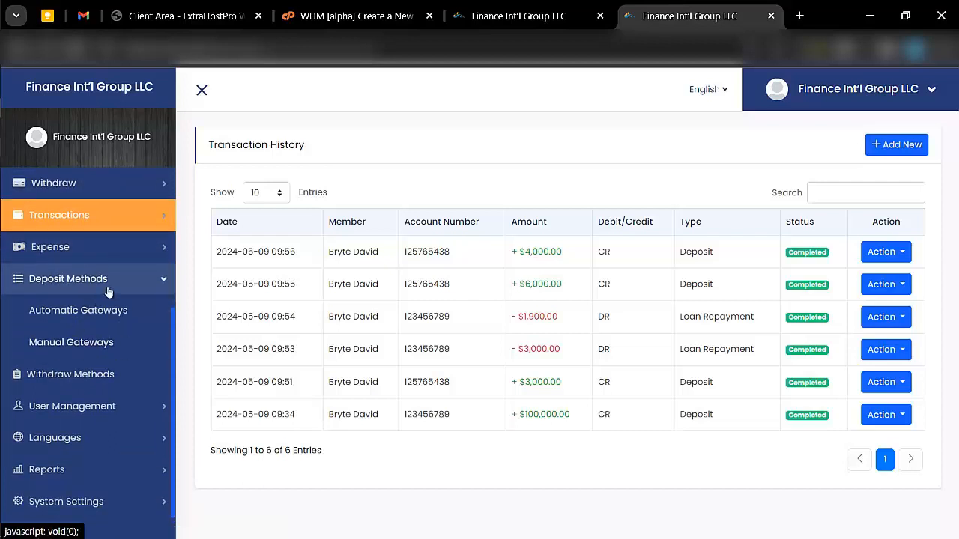
click(100, 310)
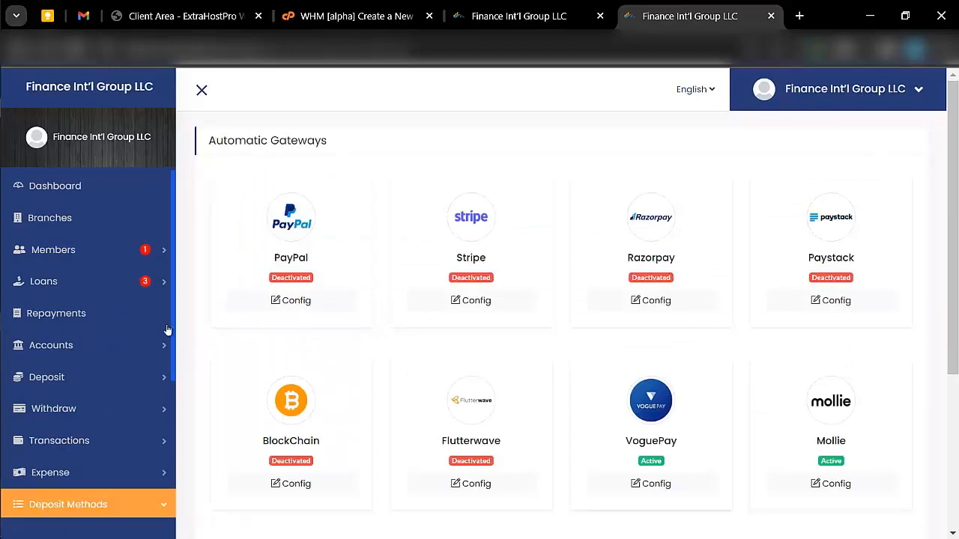
- Review the gateway cards and begin a new manual deposit method from the empty list
scroll(167, 324, down, 3)
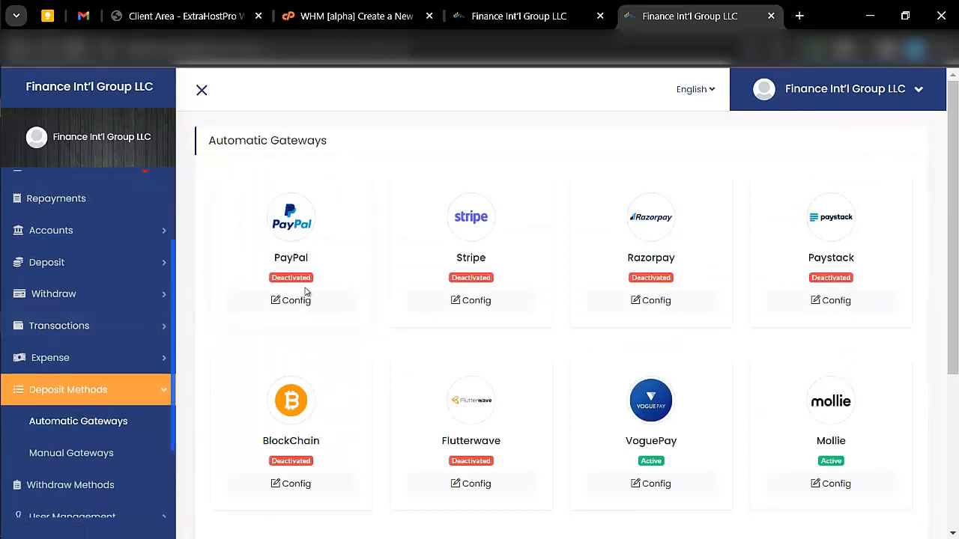
scroll(305, 294, down, 3)
scroll(306, 292, up, 5)
scroll(652, 274, down, 1)
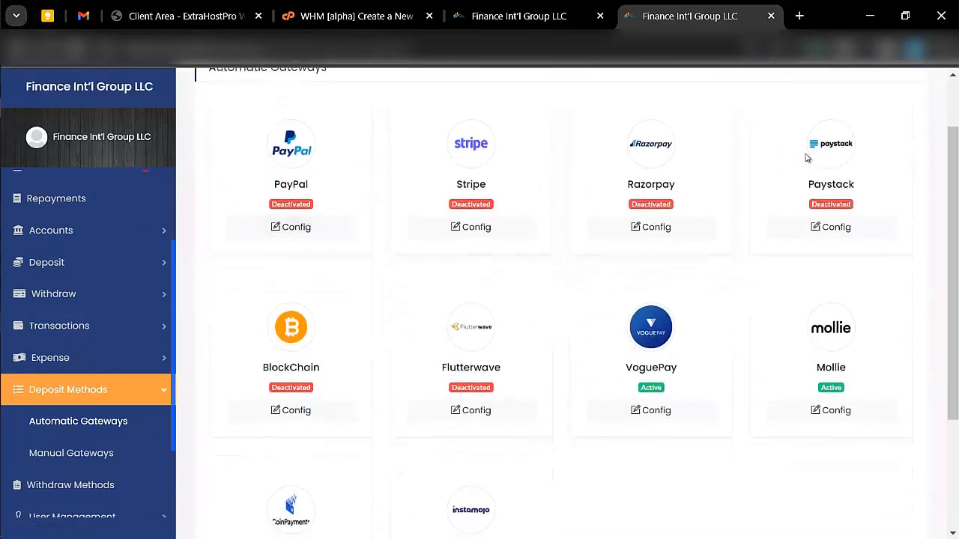
scroll(554, 337, down, 3)
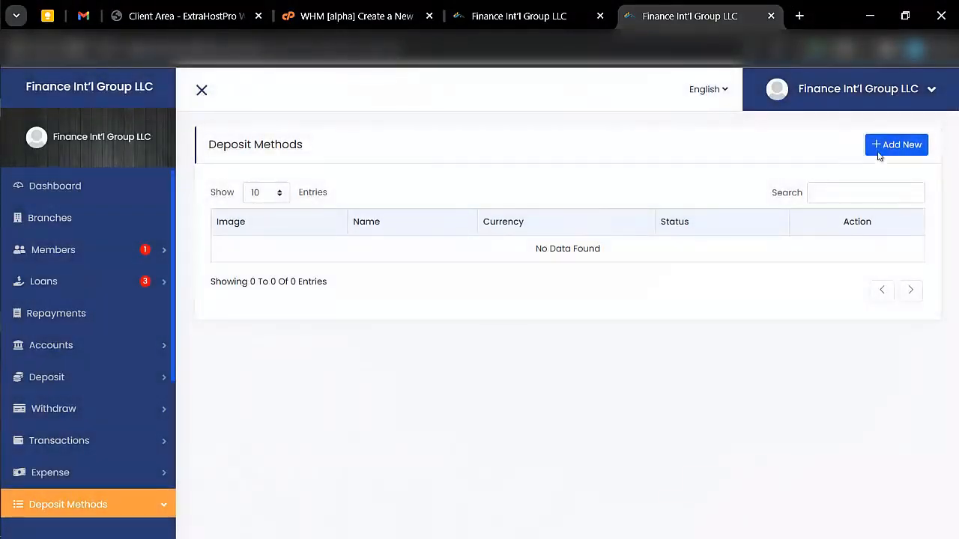
click(882, 151)
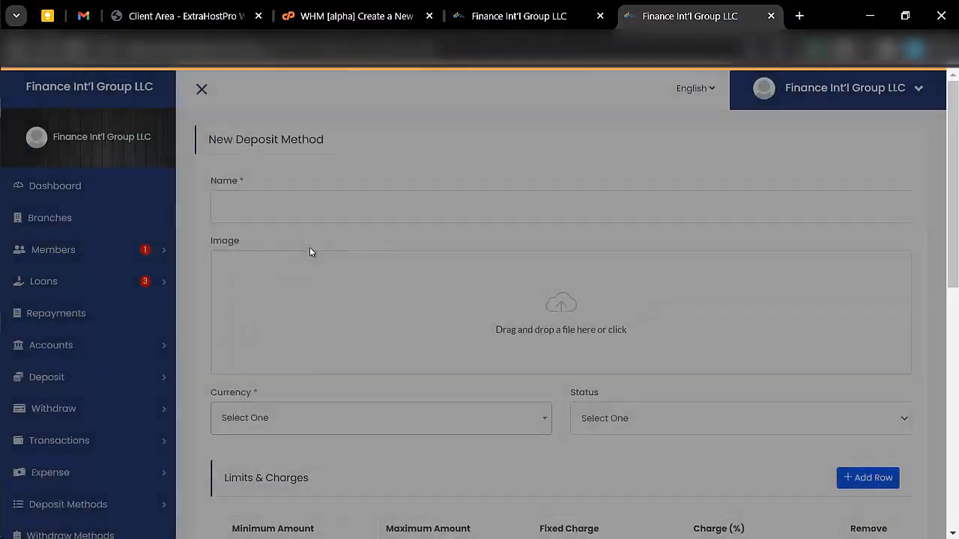
- Name the deposit method 'bank transfer', upload its photo, and set USD currency with Active status
scroll(310, 251, down, 1)
click(282, 166)
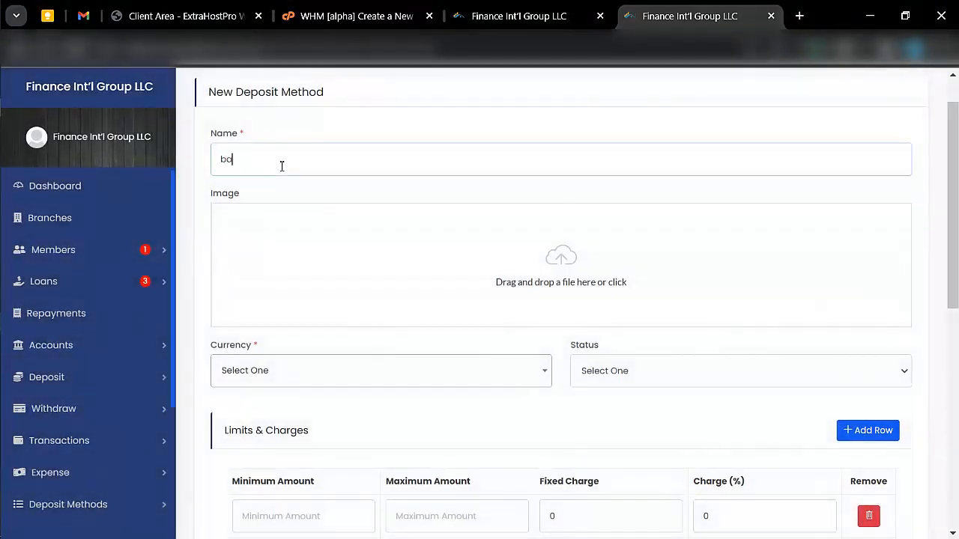
text(bank transfer)
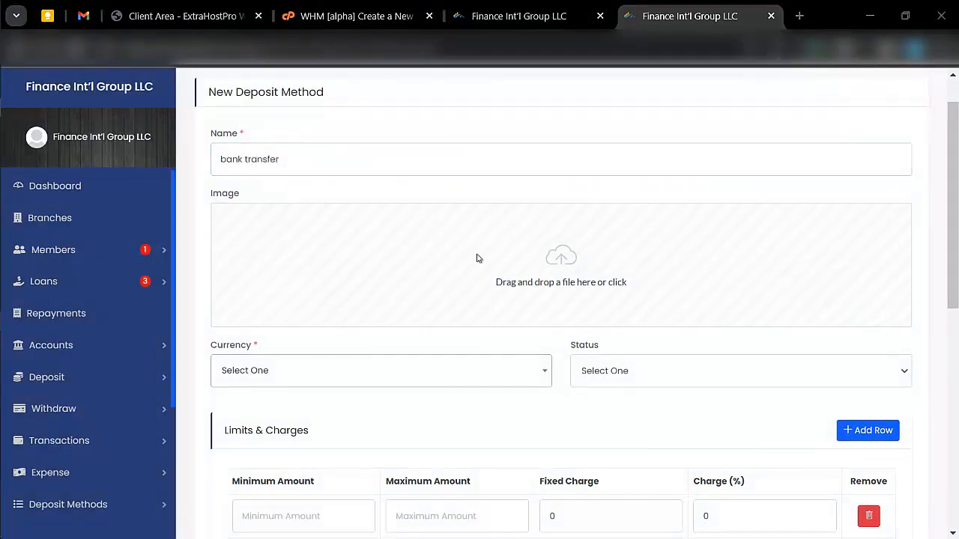
click(519, 257)
double_click(160, 189)
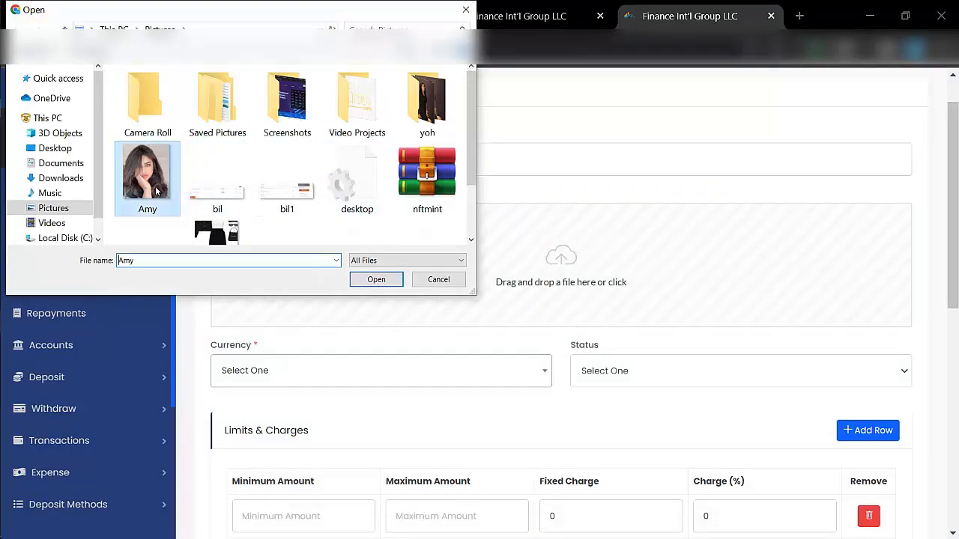
scroll(269, 274, down, 2)
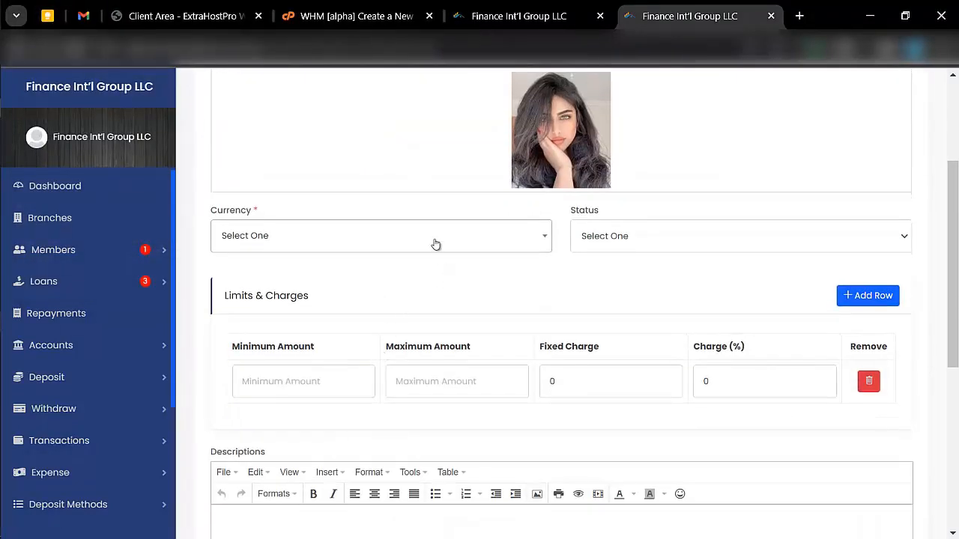
click(436, 237)
click(342, 354)
click(632, 239)
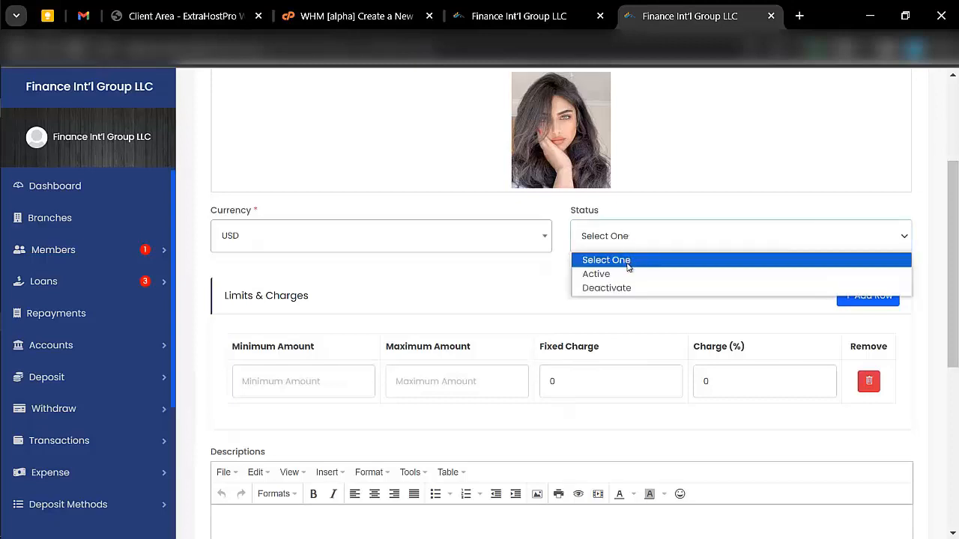
click(629, 261)
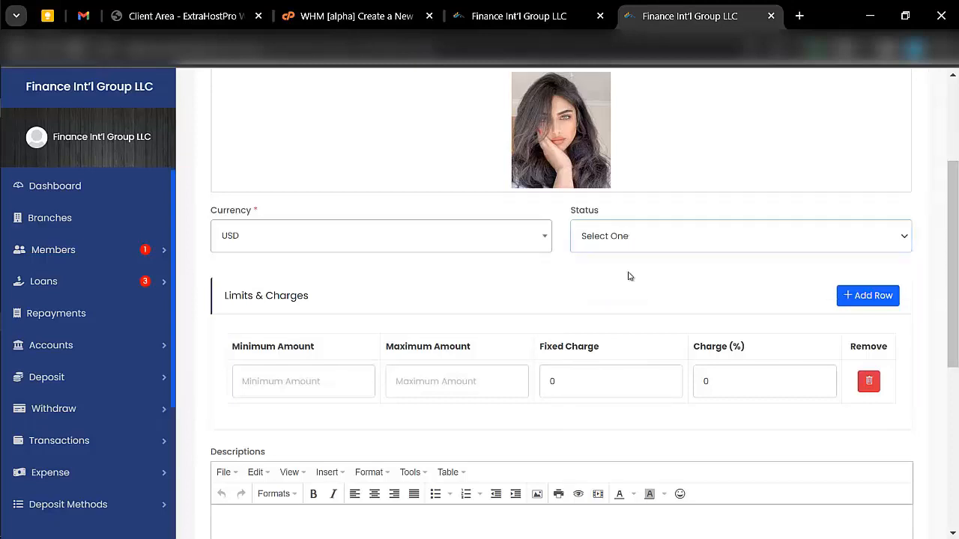
- Set deposit limits 500 to 3000000 with a 500 fixed charge and 12% charge
click(302, 383)
text(500)
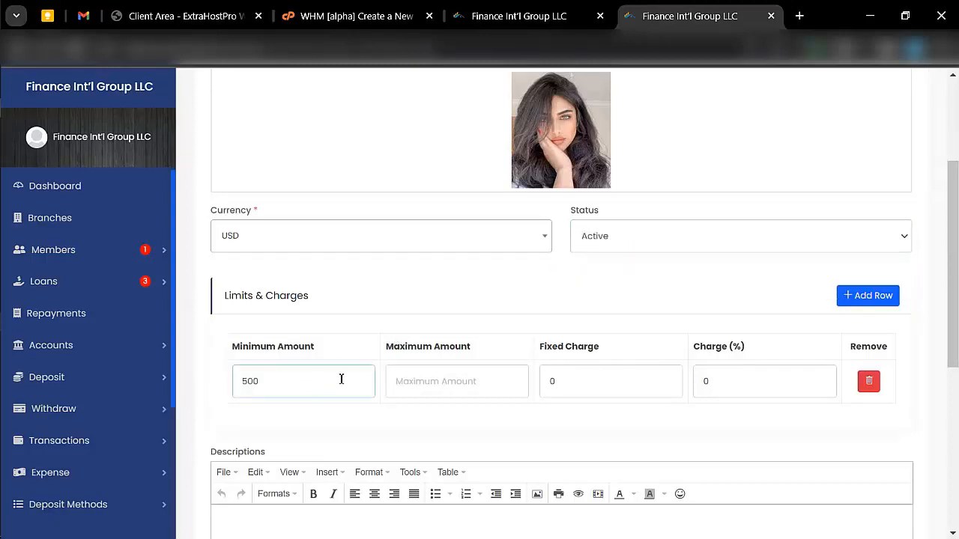
click(419, 381)
text(3000000)
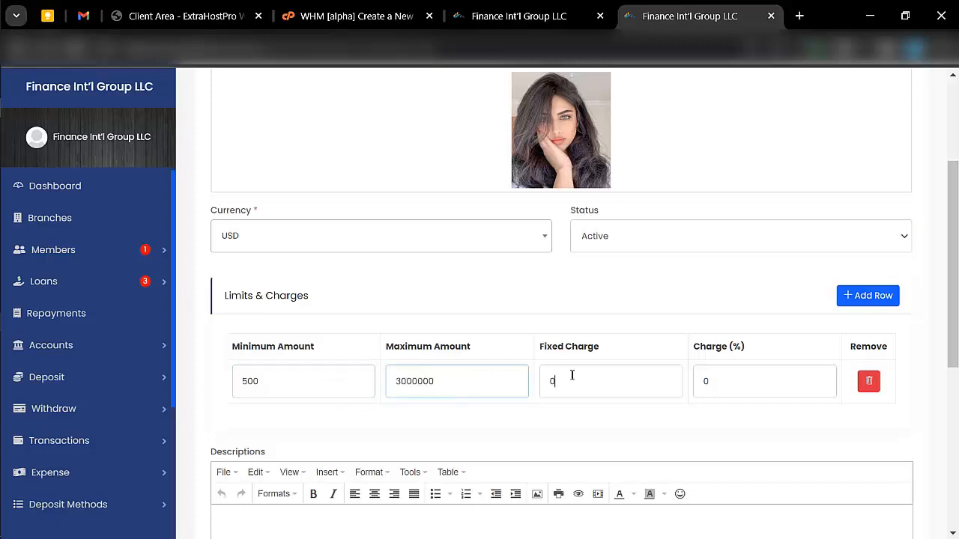
double_click(572, 374)
key(BackSpace)
text(500)
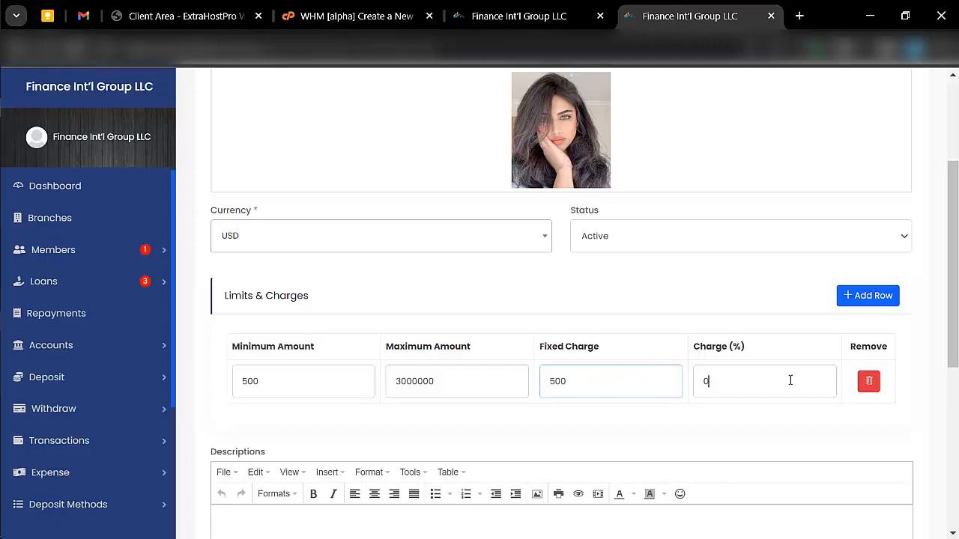
double_click(790, 380)
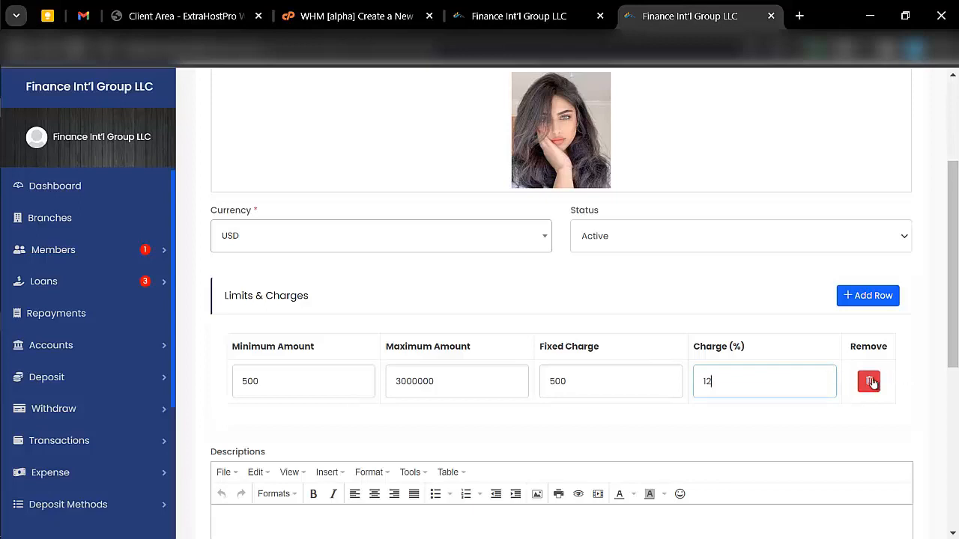
scroll(774, 422, down, 2)
- Add 'Transaction id' and 'Reference' information fields and save the bank transfer method
scroll(639, 352, down, 1)
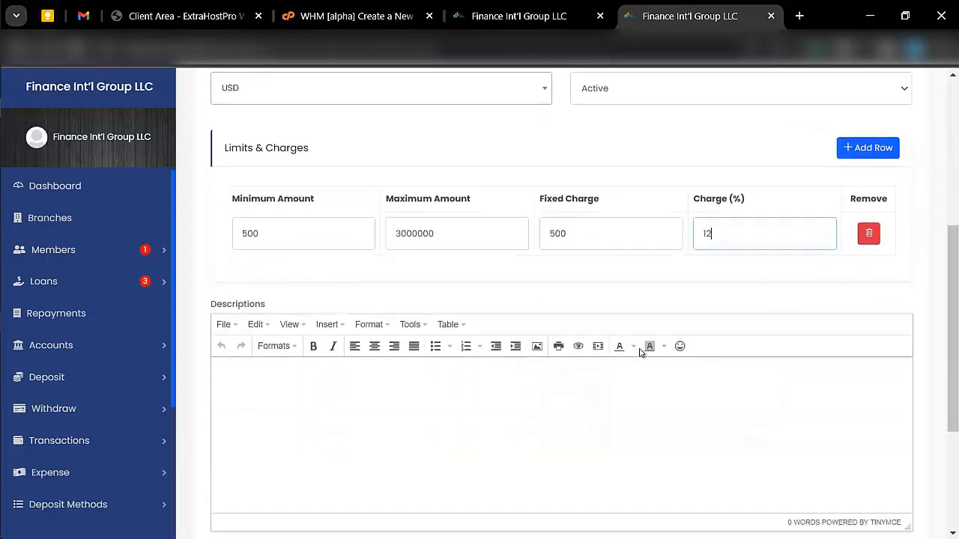
scroll(672, 386, down, 2)
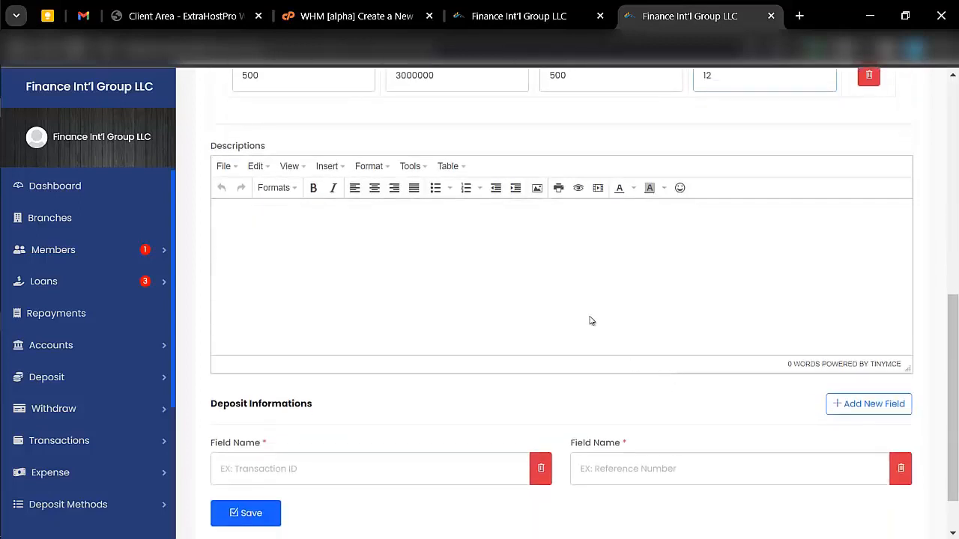
click(442, 261)
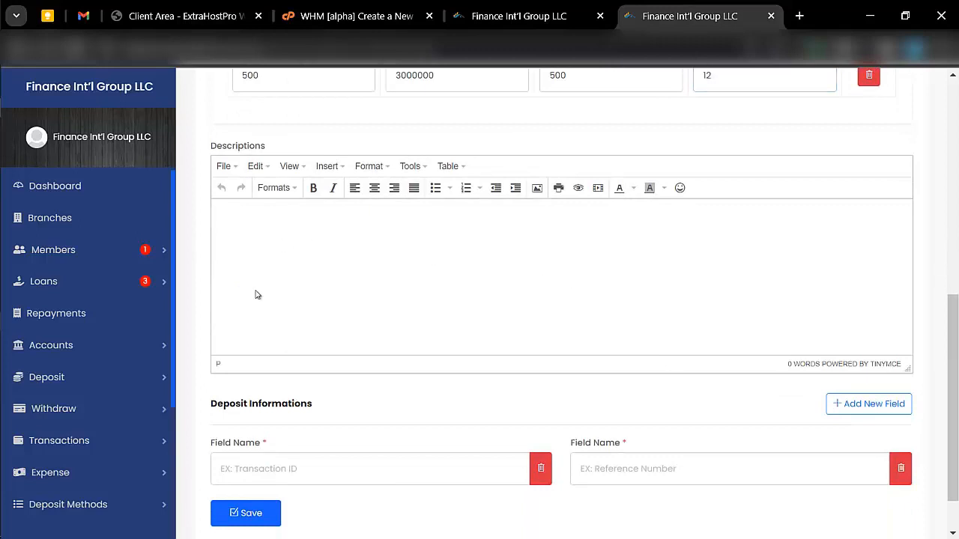
scroll(280, 321, down, 1)
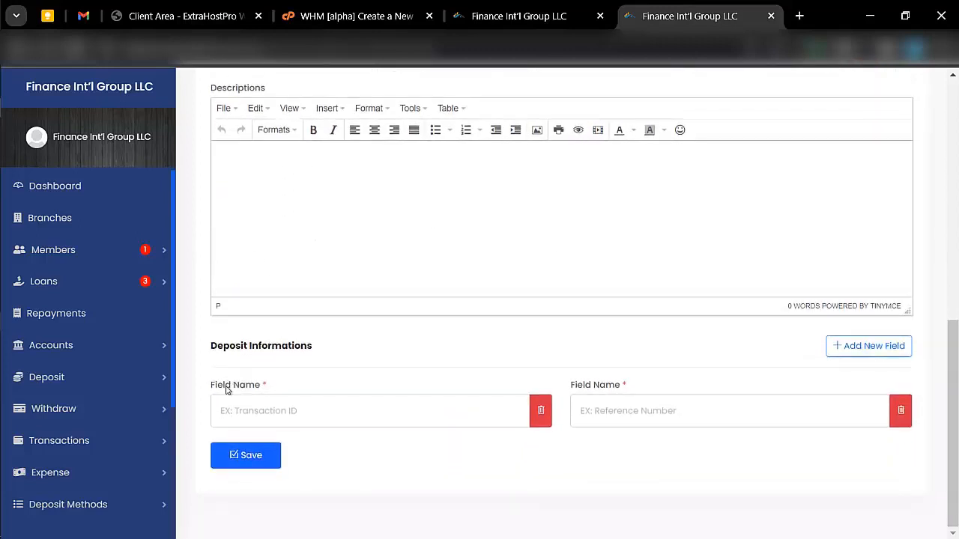
click(292, 410)
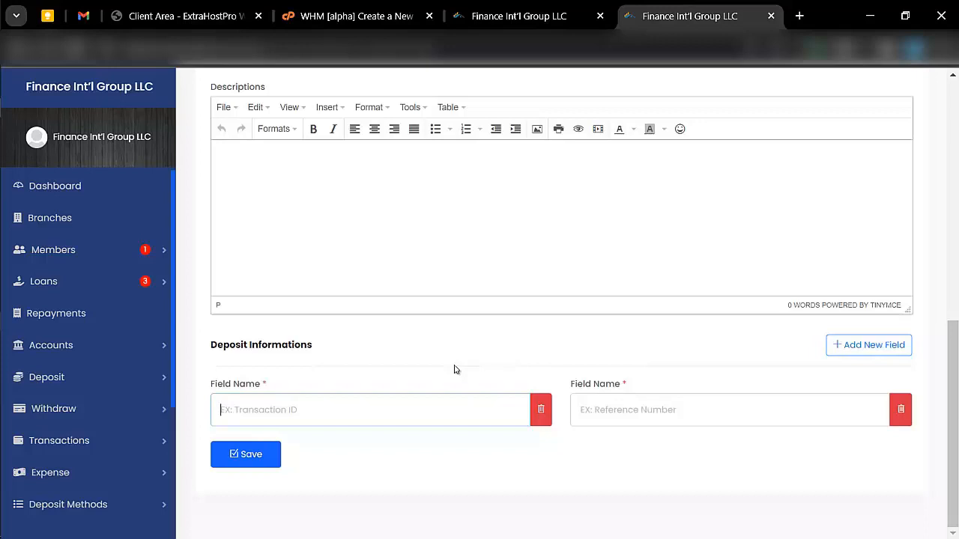
text(Transa)
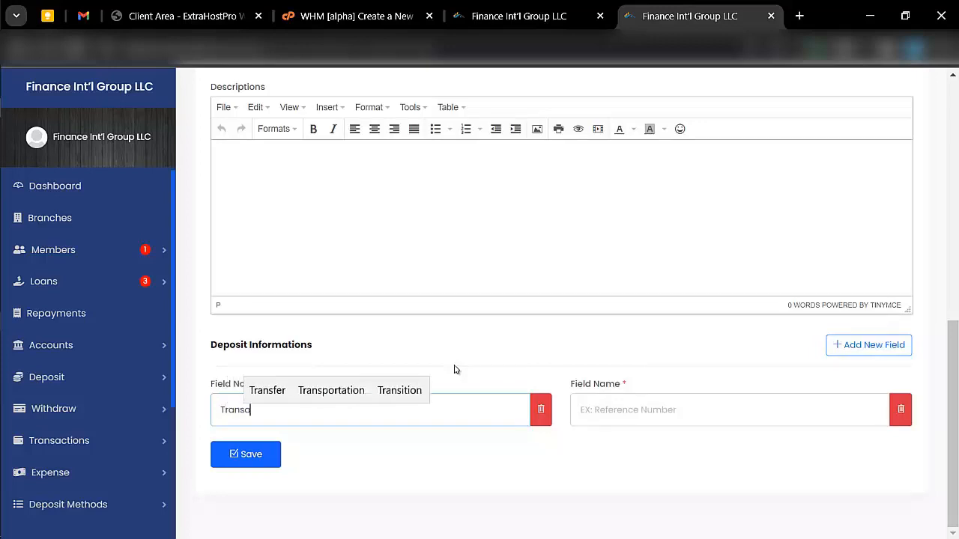
text(ction id)
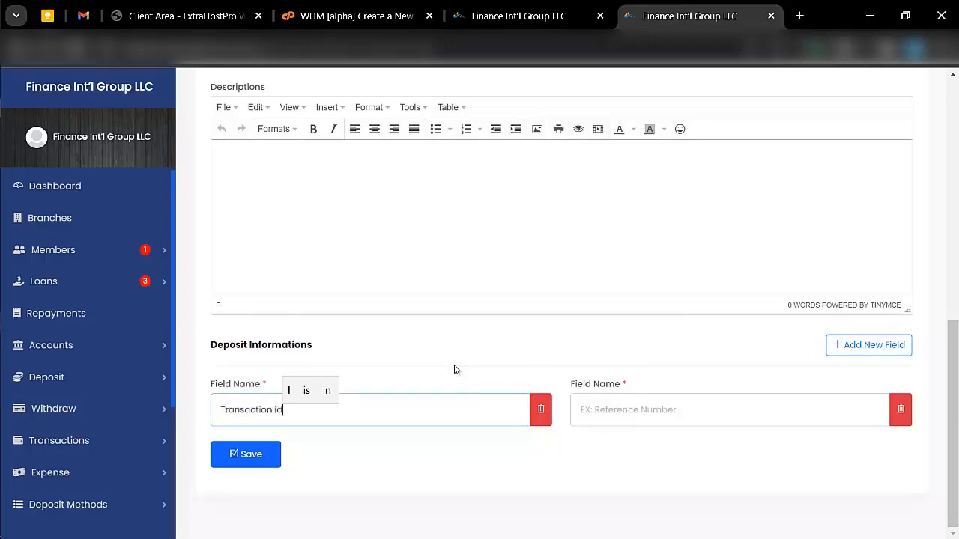
click(640, 404)
text(R)
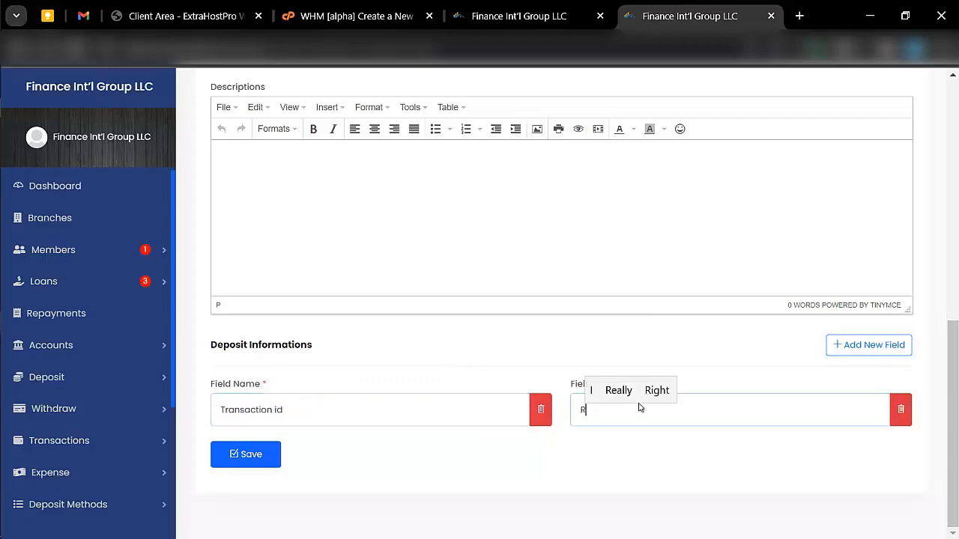
text(e)
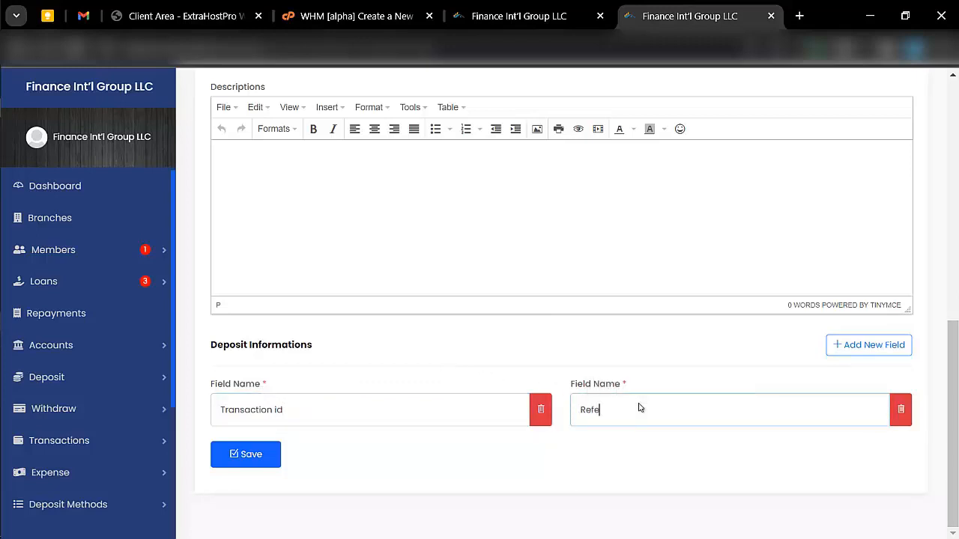
text(frrenc)
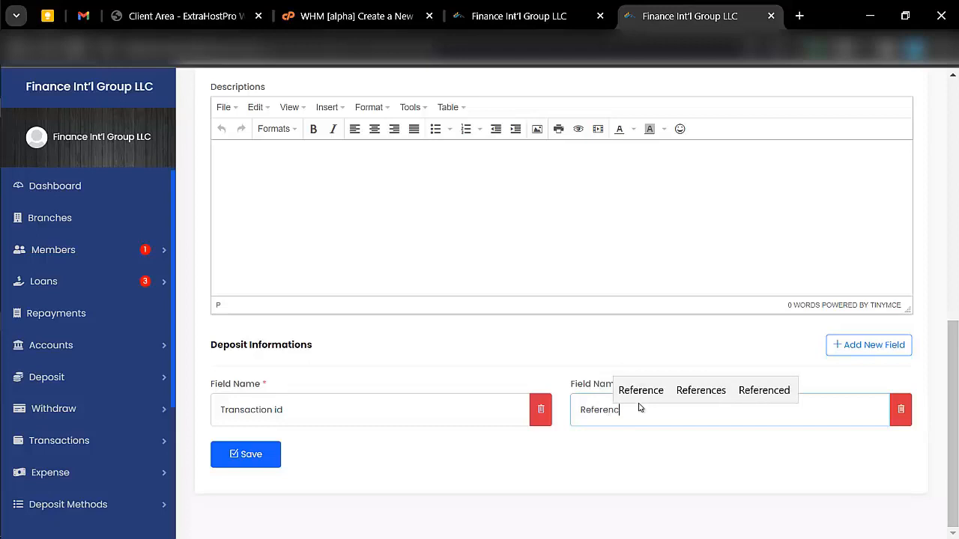
text(e)
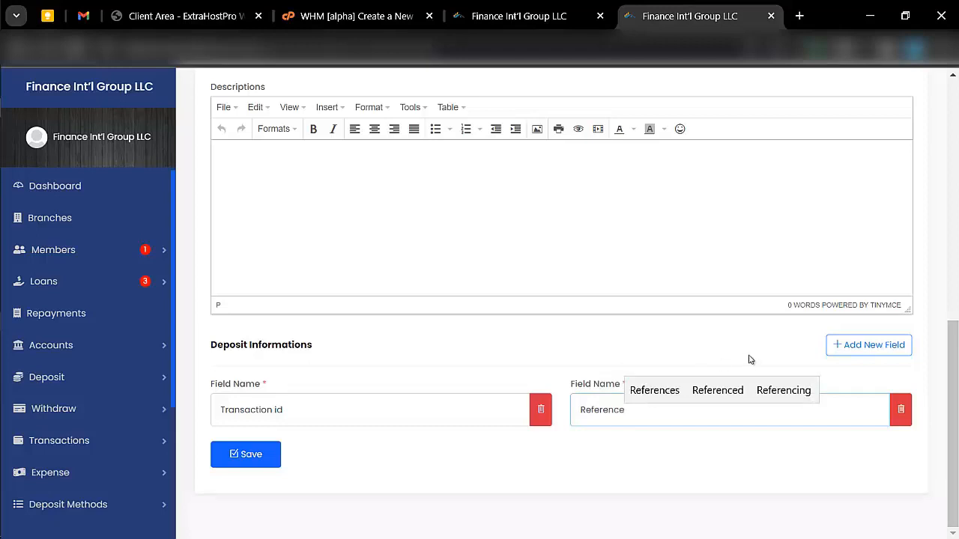
click(262, 456)
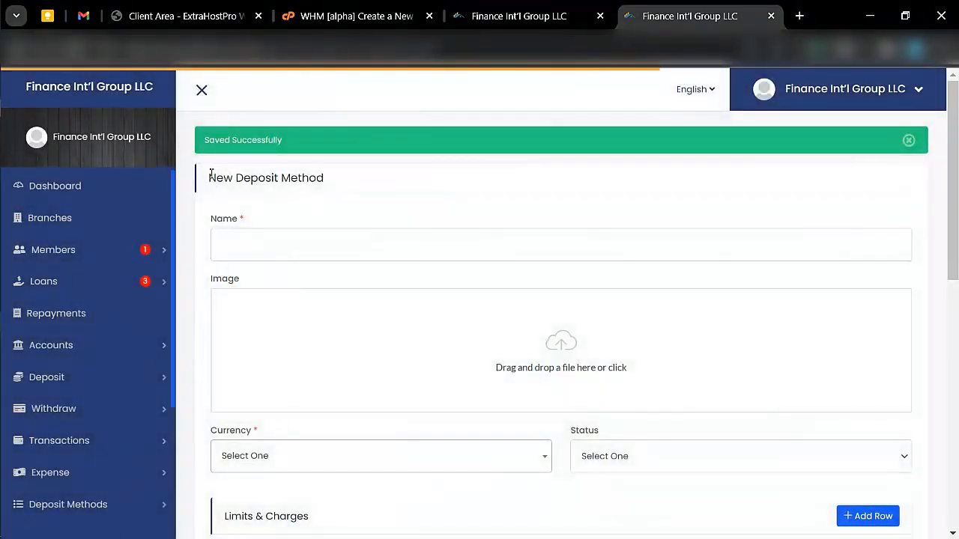
- Open Deposit Methods > Manual Gateways to see the bank transfer method listed
scroll(124, 417, down, 2)
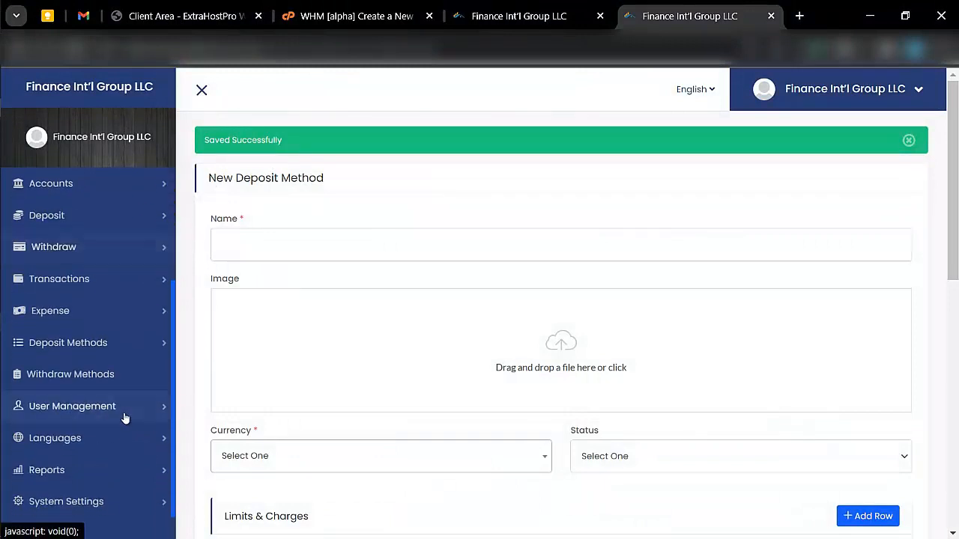
click(95, 345)
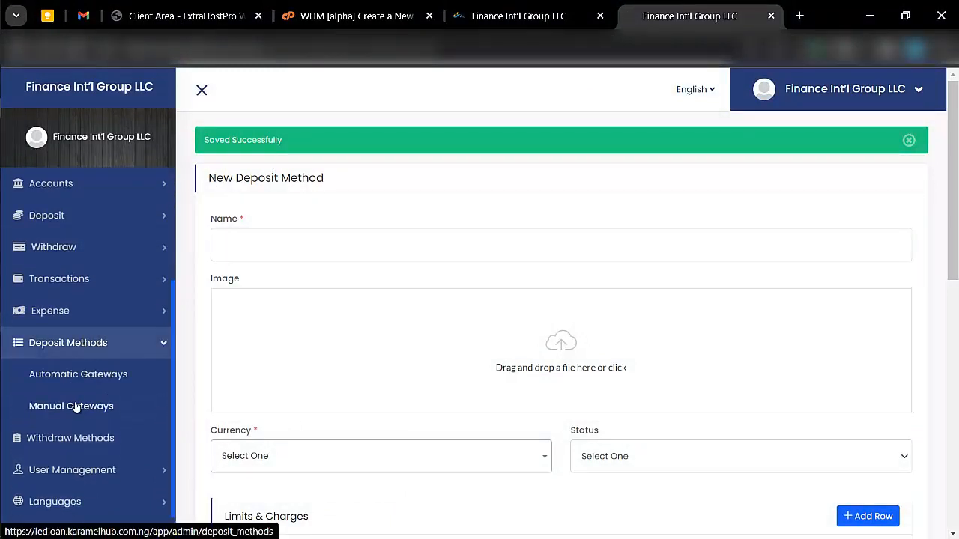
click(75, 407)
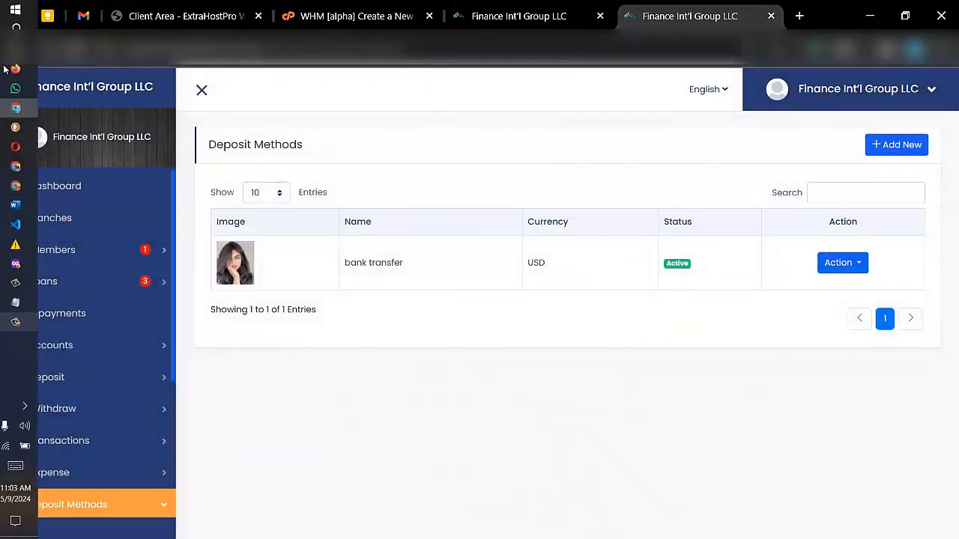
- In the member window, open the bank transfer manual deposit form and check its Transaction id and Reference inputs
click(15, 70)
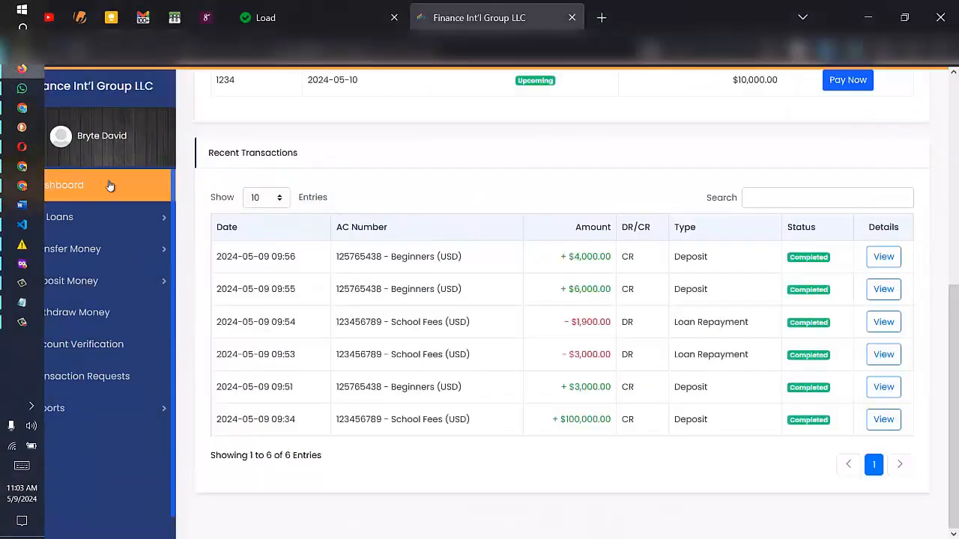
click(47, 283)
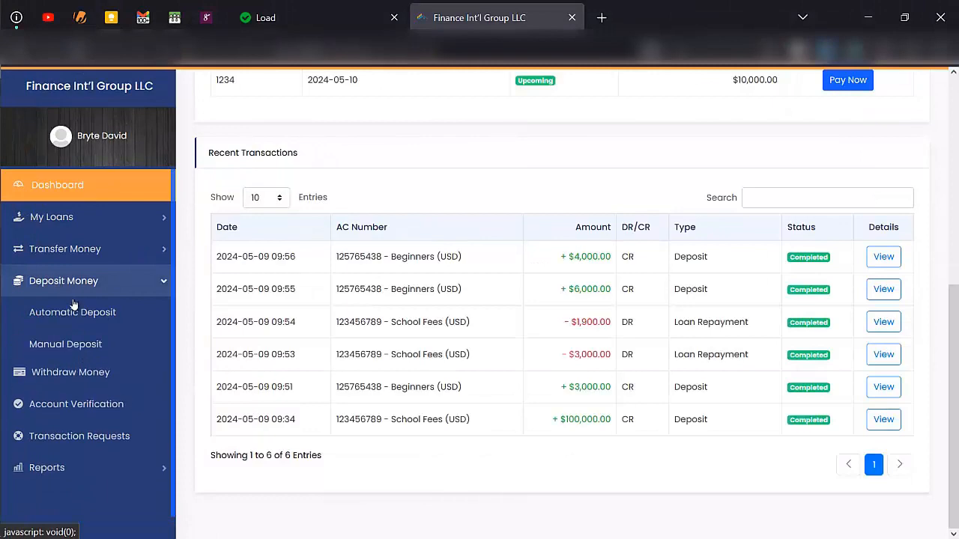
click(80, 344)
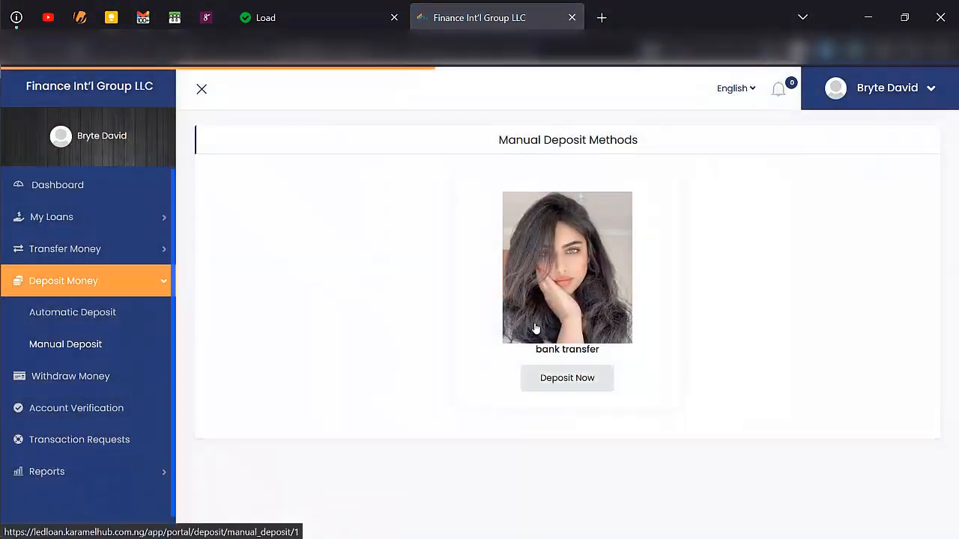
click(566, 378)
scroll(377, 304, down, 4)
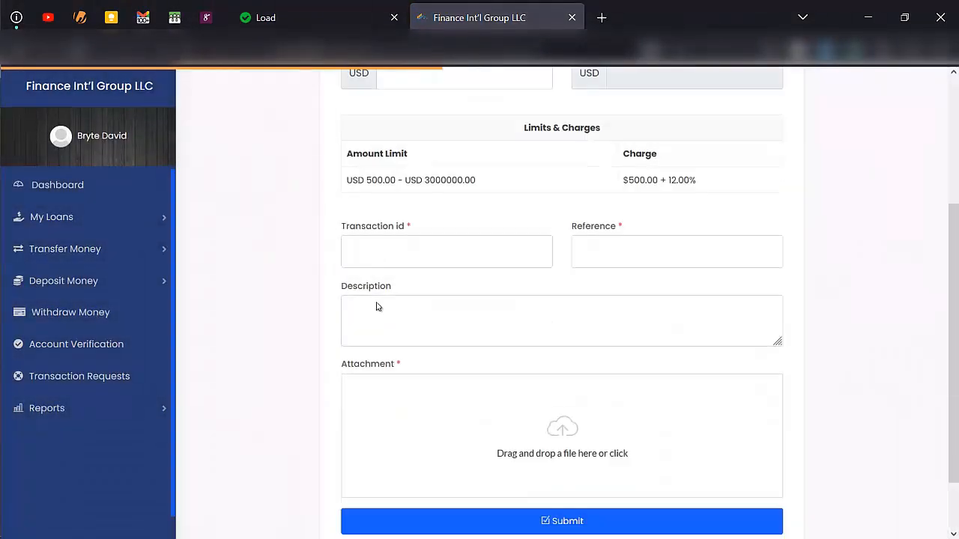
scroll(378, 304, up, 2)
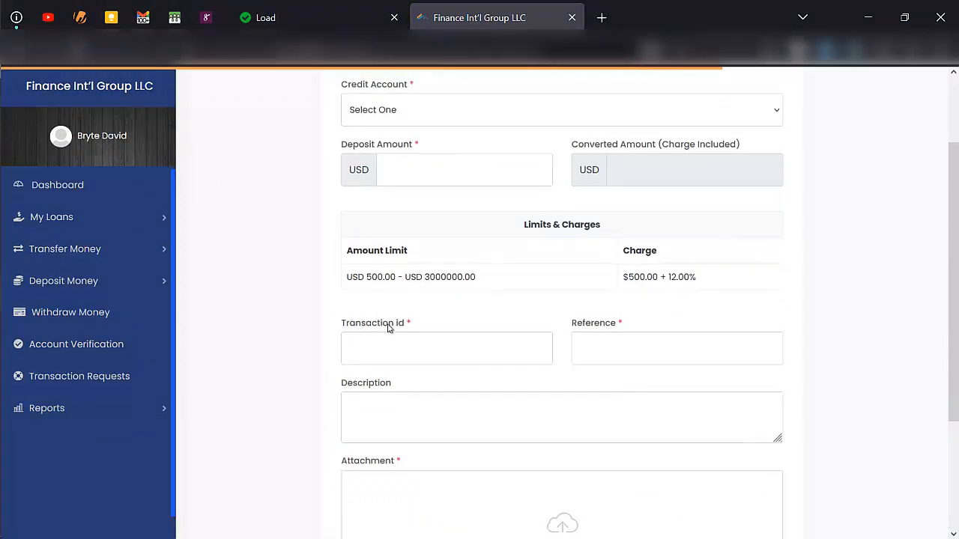
click(397, 349)
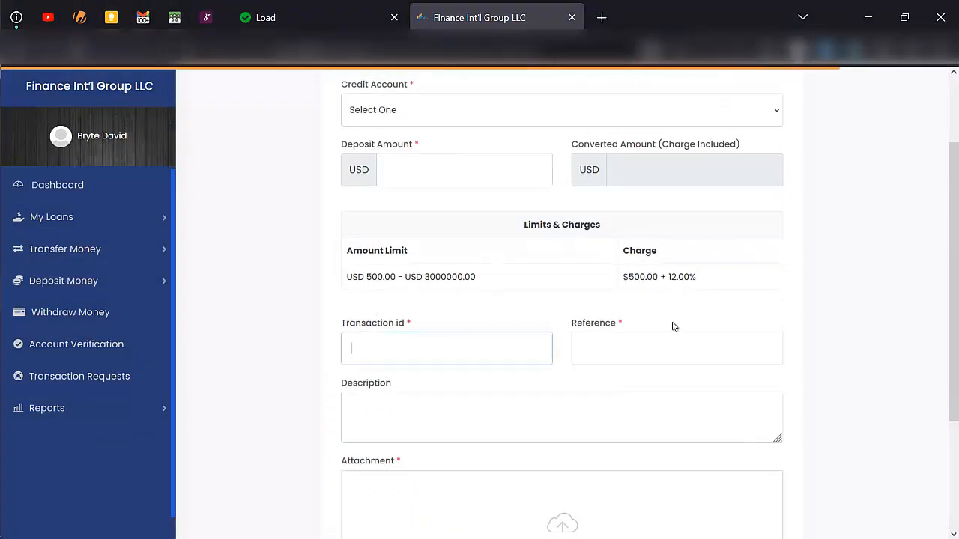
click(662, 347)
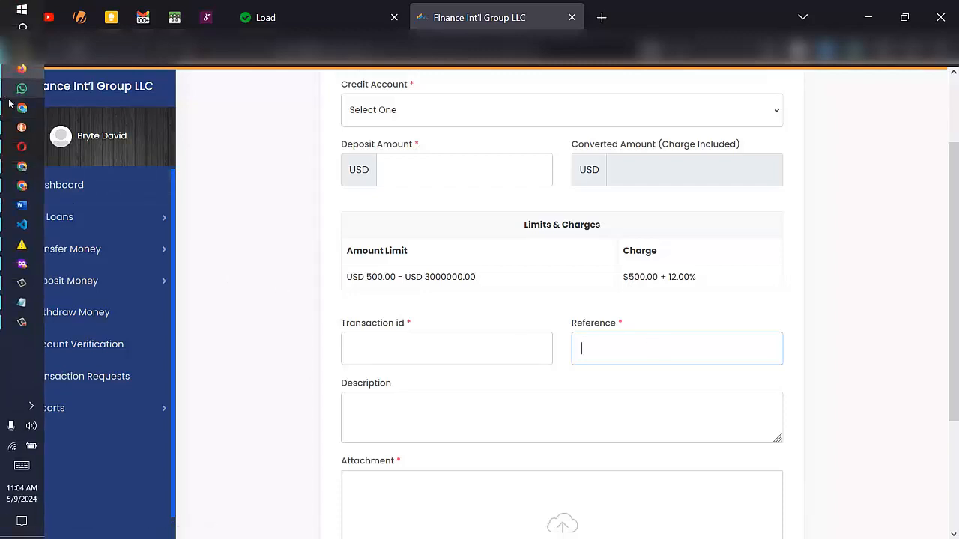
click(21, 107)
- Open the empty Withdraw Methods list and begin adding a new withdraw method
scroll(111, 397, down, 3)
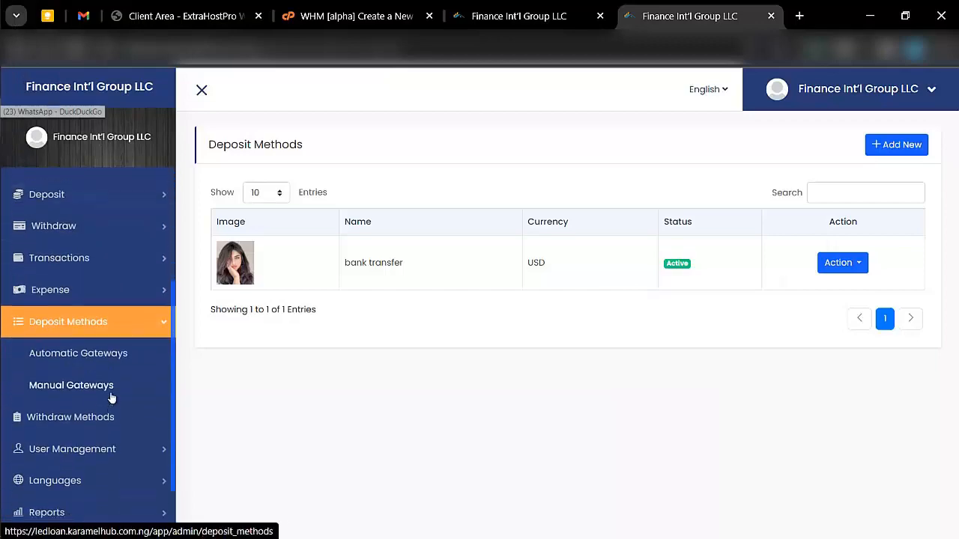
scroll(111, 397, down, 1)
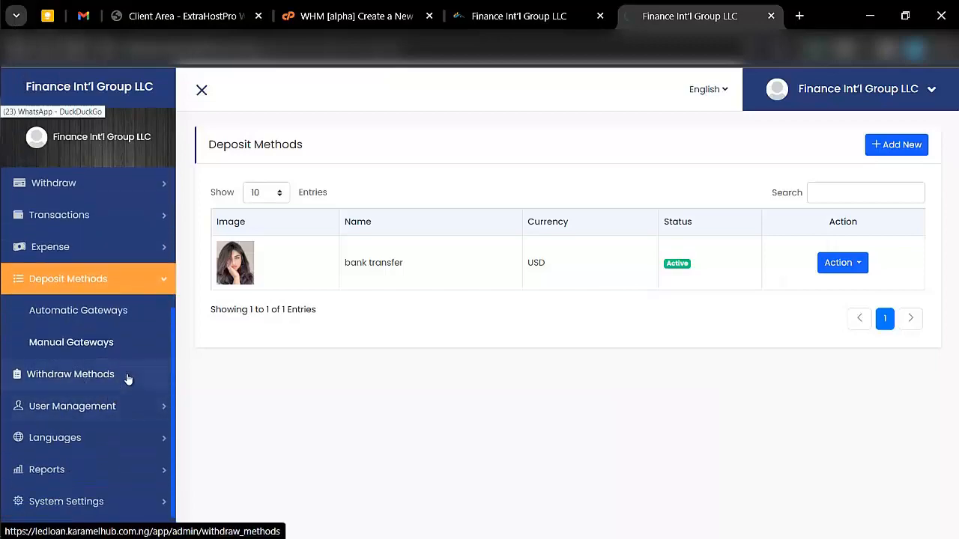
click(127, 376)
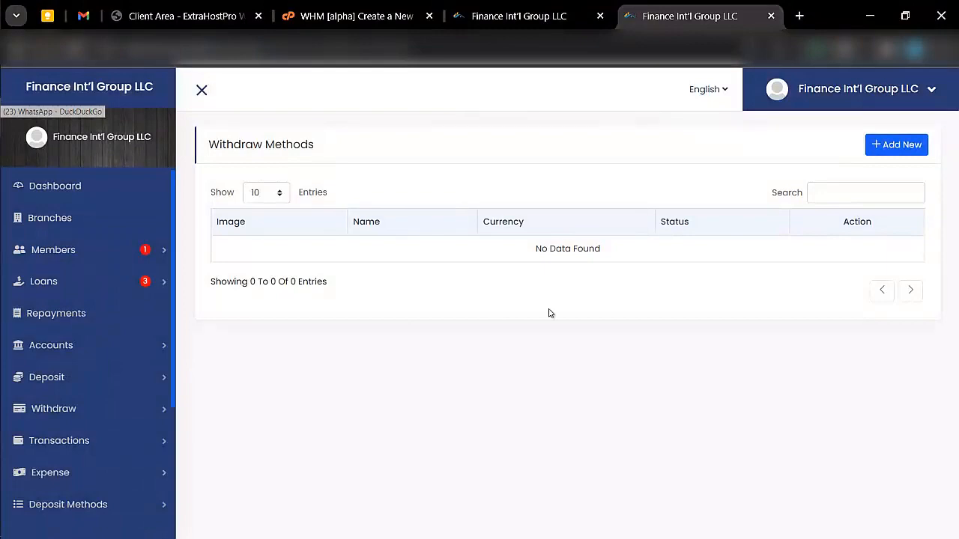
click(885, 147)
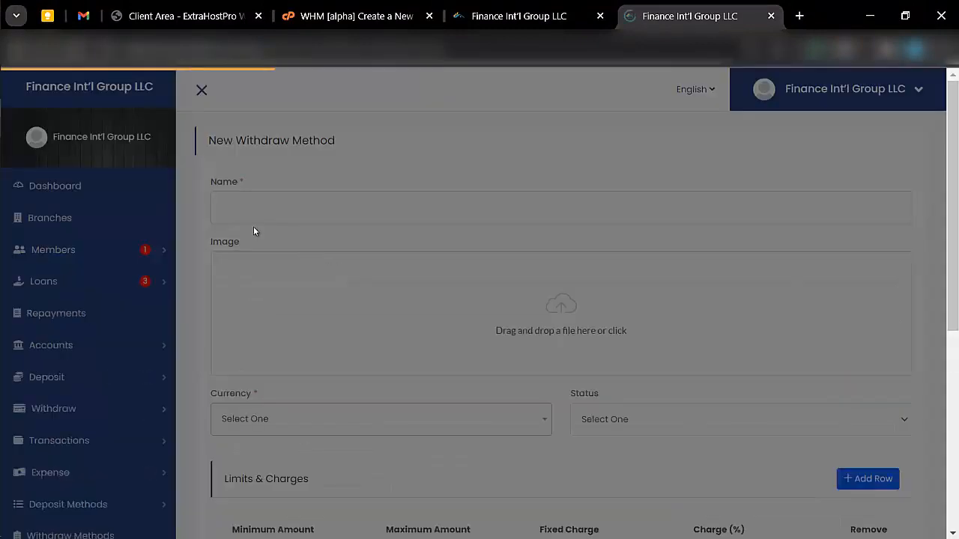
- Look over the blank withdraw method form, then expand Transactions and User Management in the sidebar
scroll(278, 216, down, 2)
scroll(281, 214, down, 3)
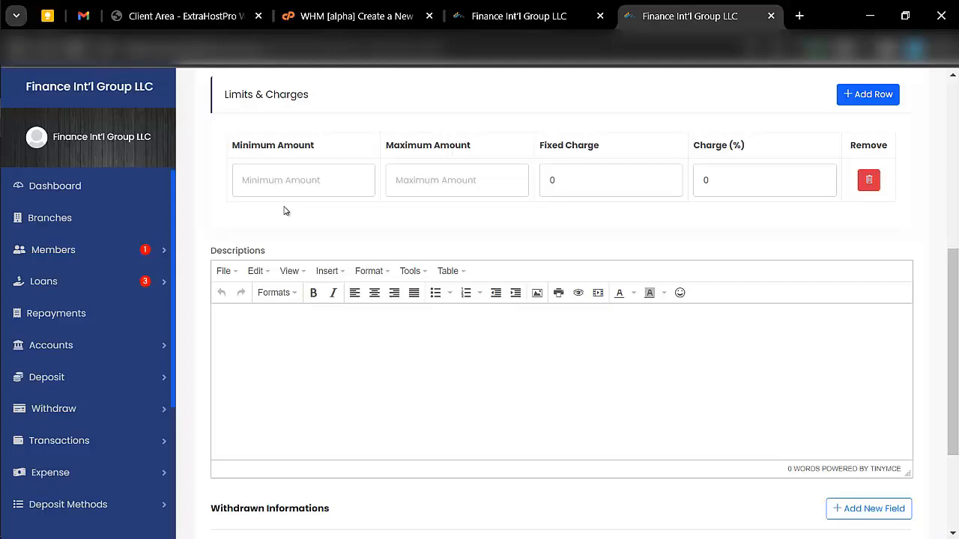
scroll(284, 212, up, 6)
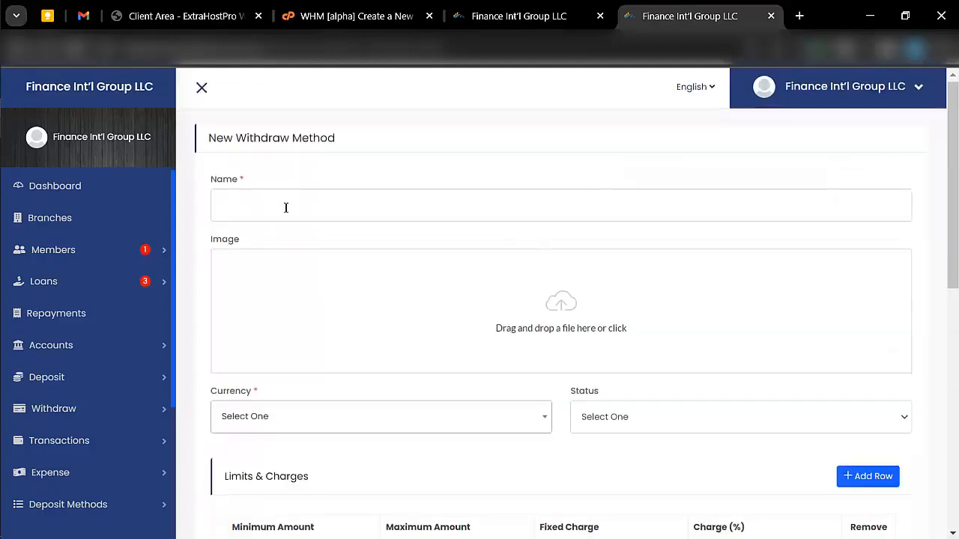
scroll(284, 211, down, 8)
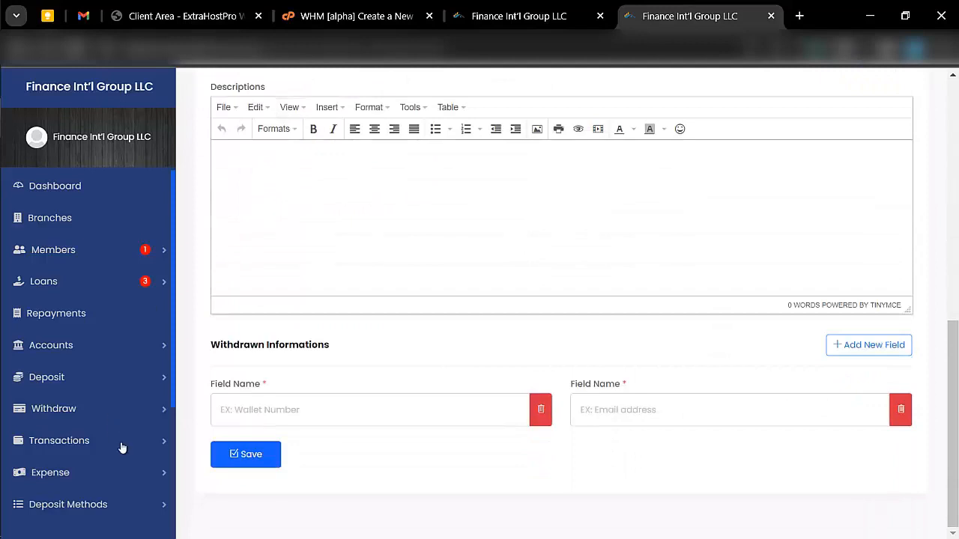
scroll(122, 447, down, 2)
click(98, 353)
scroll(98, 352, down, 2)
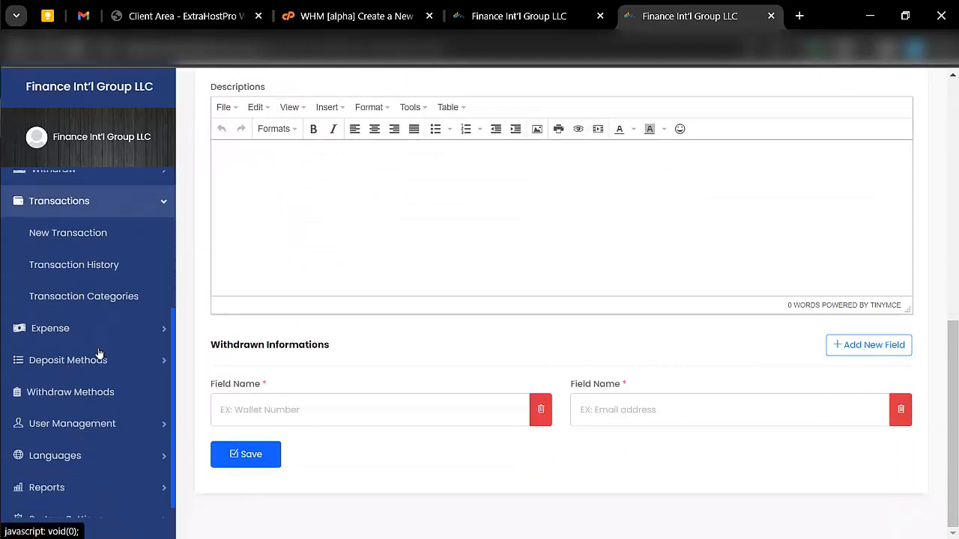
click(67, 406)
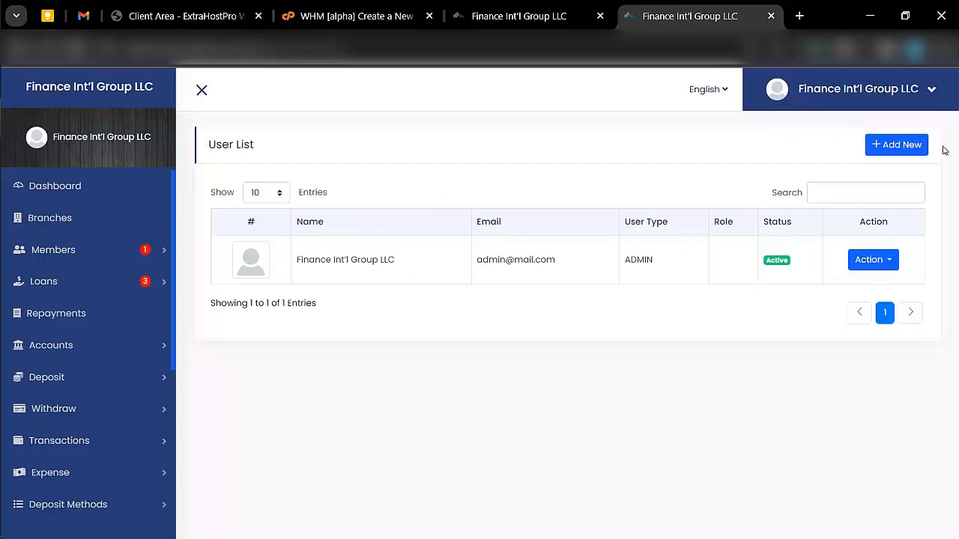
- Begin adding a new user from the All Users list
click(914, 143)
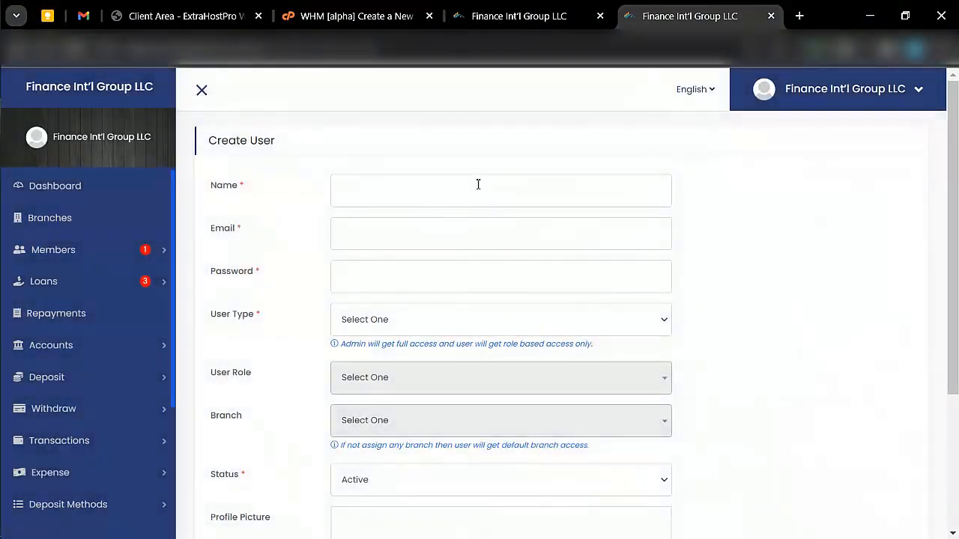
- Enter 'subadmin' as the new user's name and fill in the email and password fields
click(478, 184)
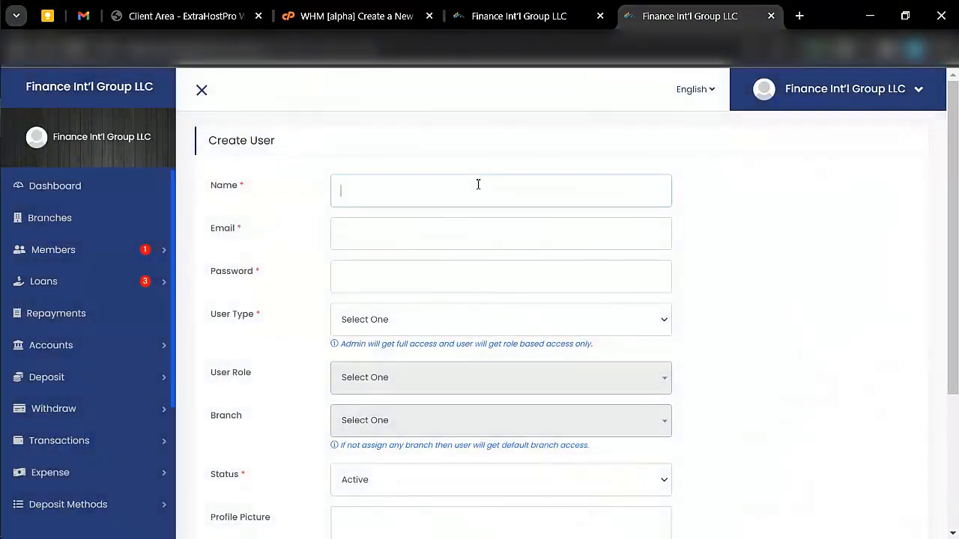
text(subadmin)
click(465, 236)
scroll(465, 237, down, 1)
click(413, 214)
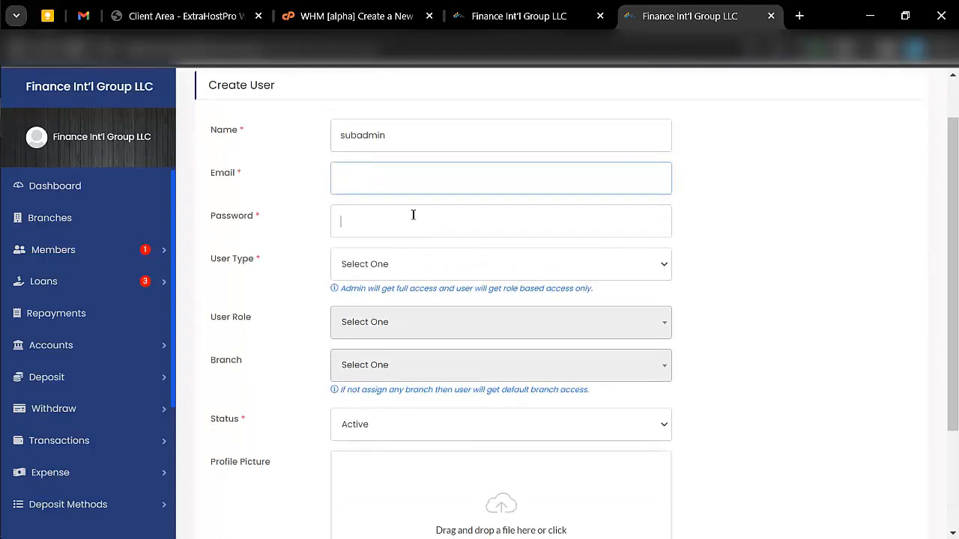
- Set the user type to Admin, review the branch choices, and keep status Active
click(420, 270)
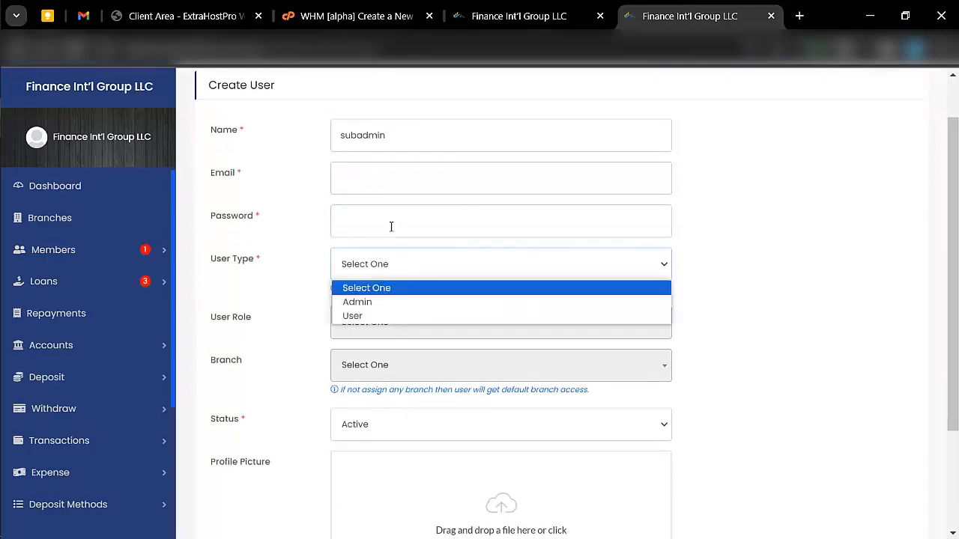
scroll(378, 257, down, 1)
click(409, 255)
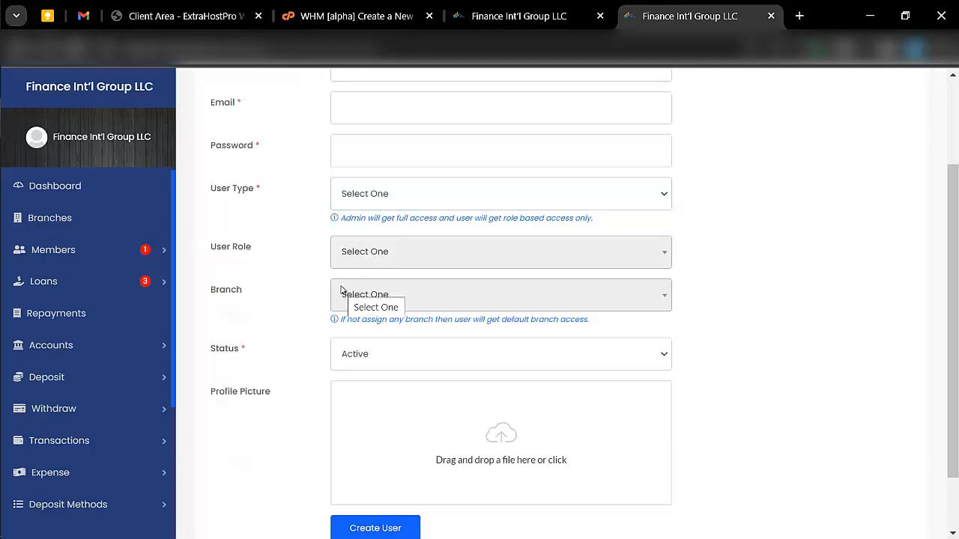
scroll(417, 265, down, 1)
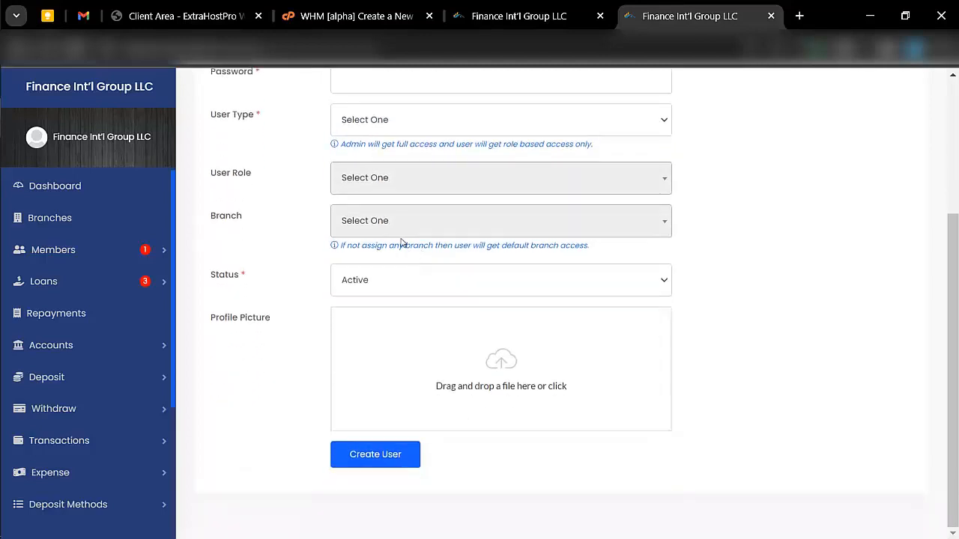
click(415, 119)
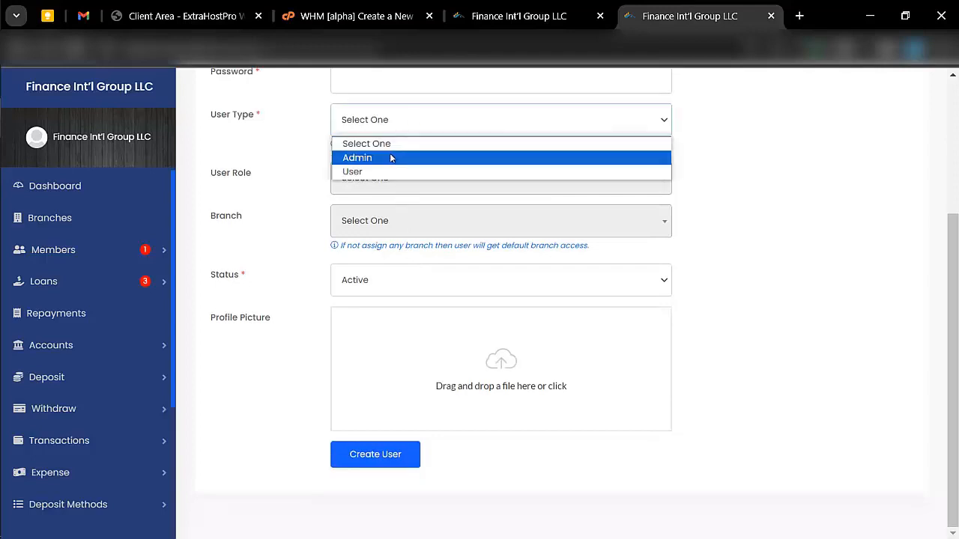
click(390, 157)
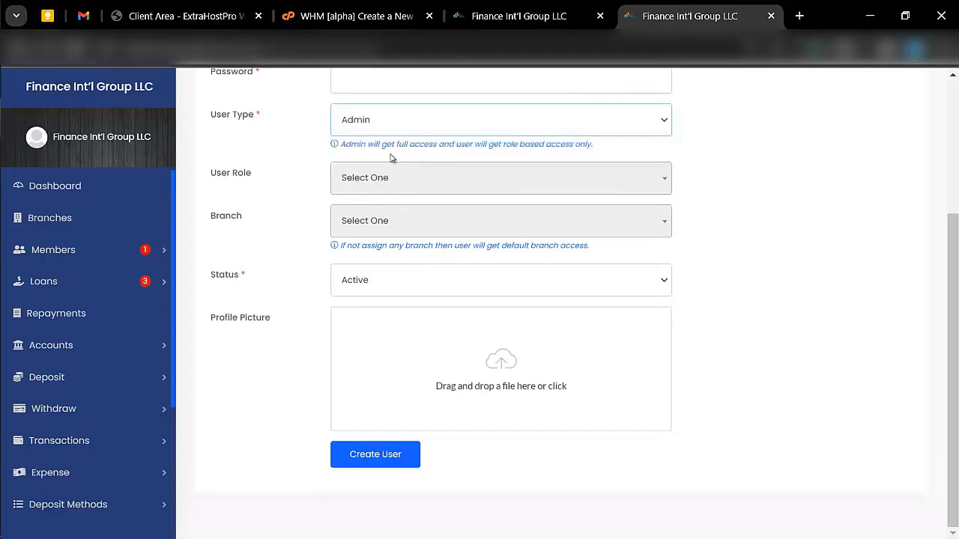
click(370, 189)
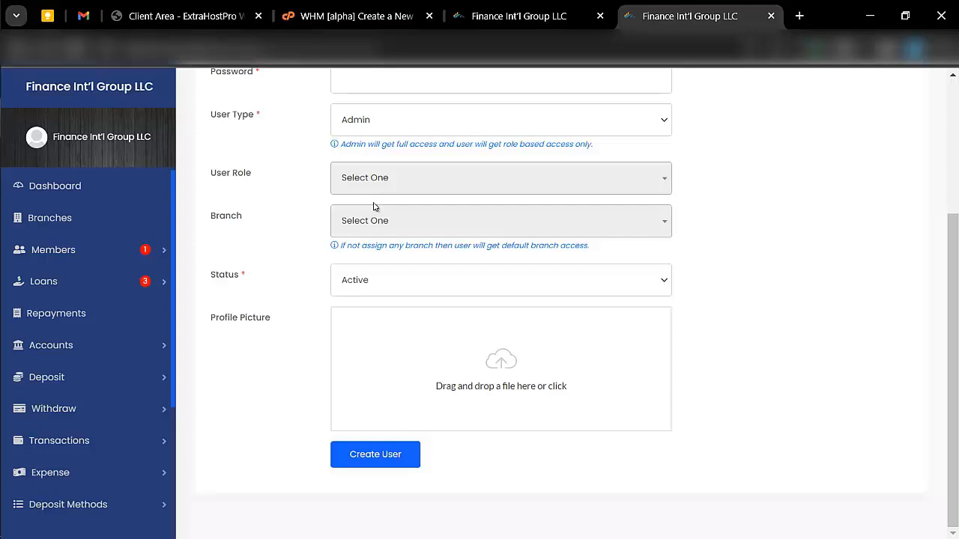
click(340, 219)
click(302, 248)
click(377, 285)
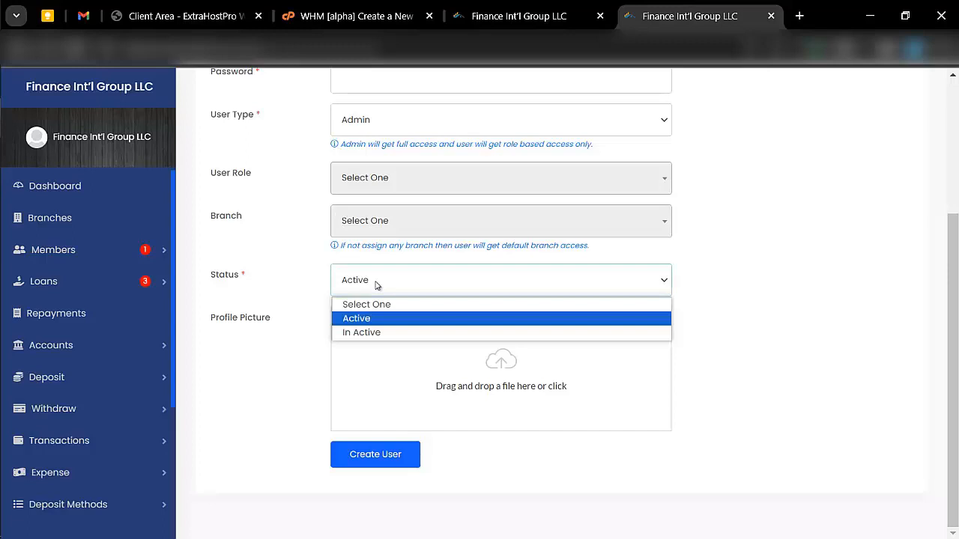
click(377, 284)
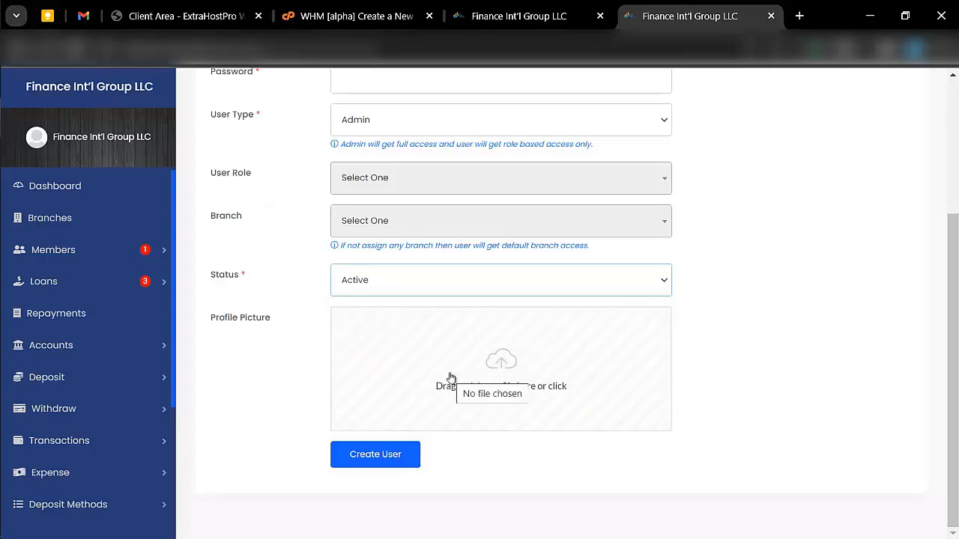
scroll(87, 442, down, 2)
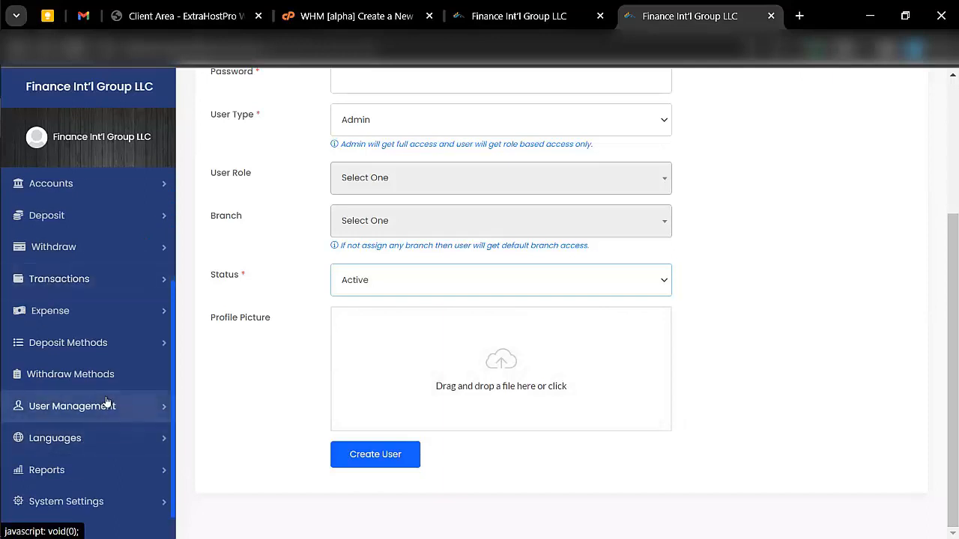
- Add a 'subadmin' user role with the description 'a sub admin' and save it
click(105, 406)
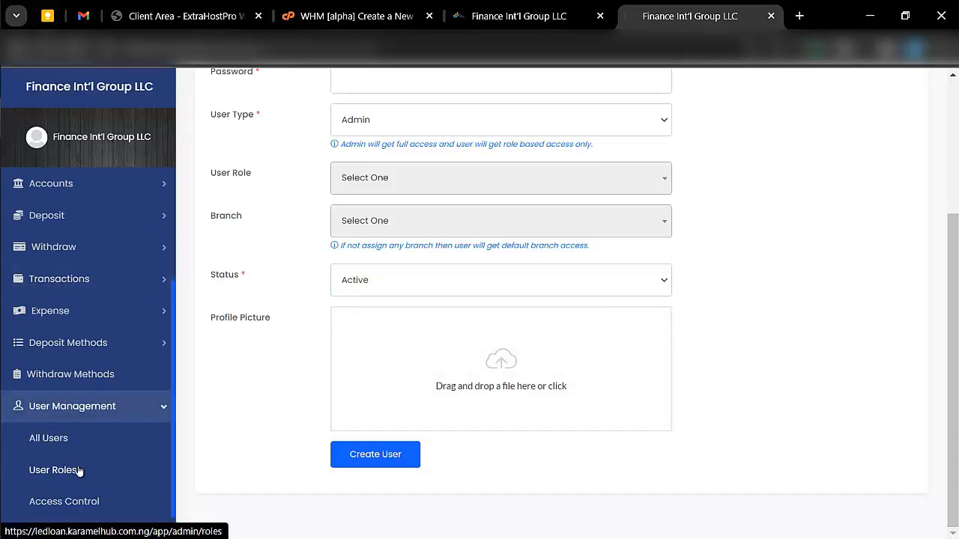
click(53, 470)
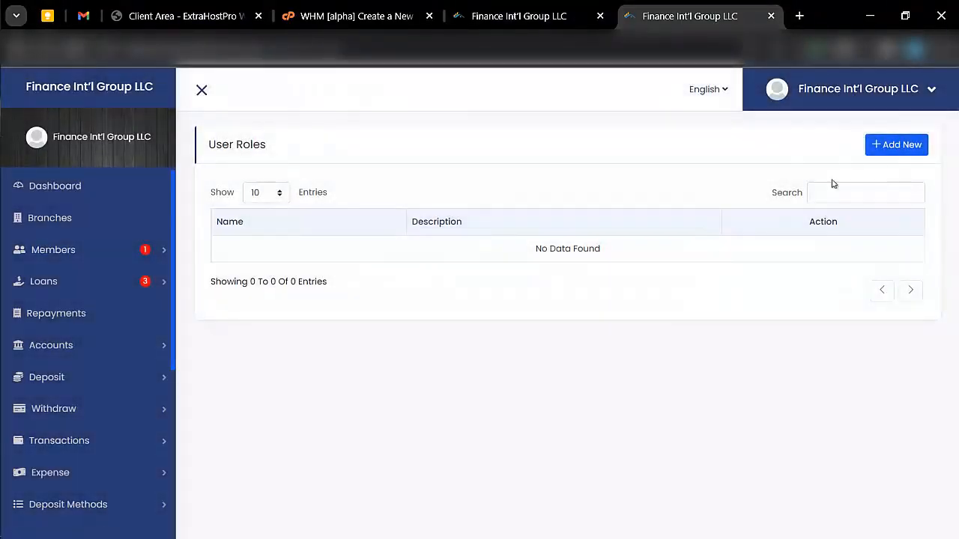
click(893, 152)
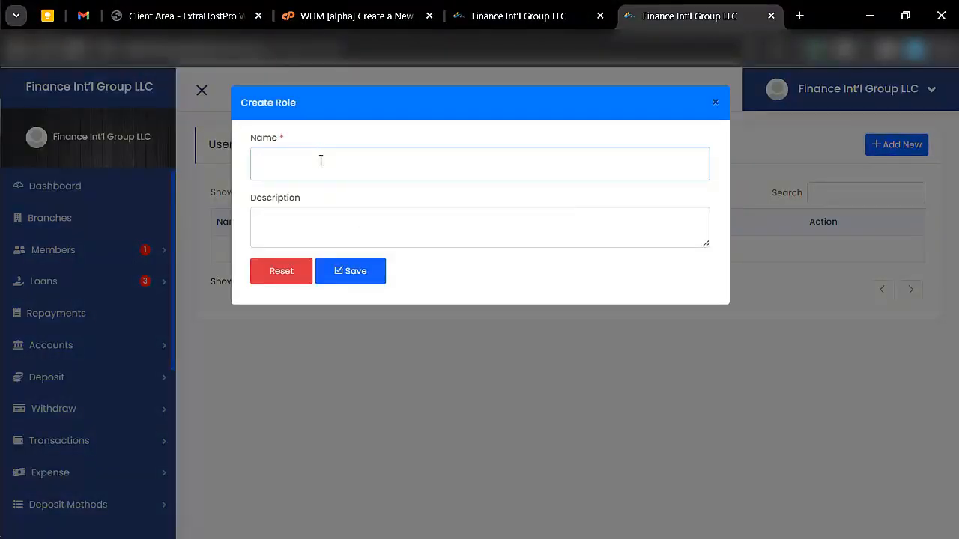
text(subadm)
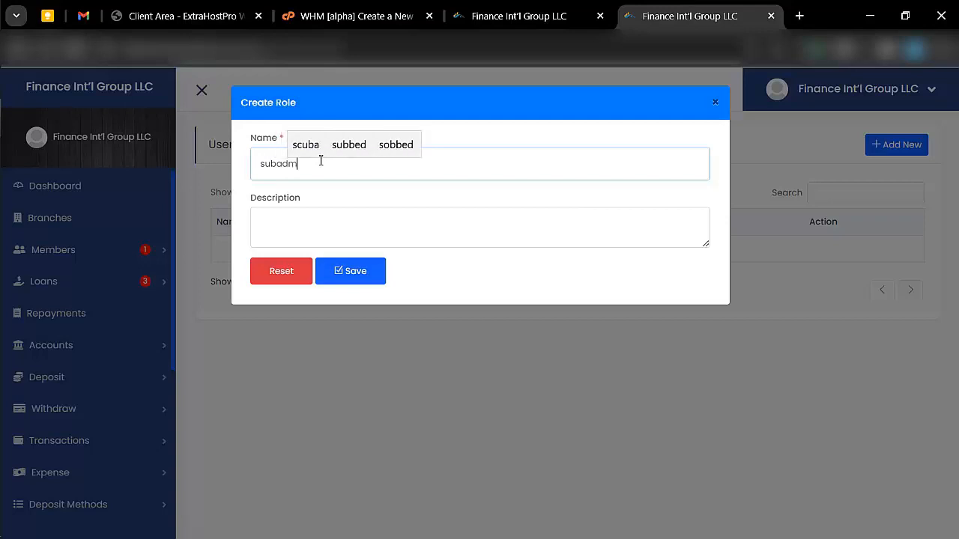
text(in)
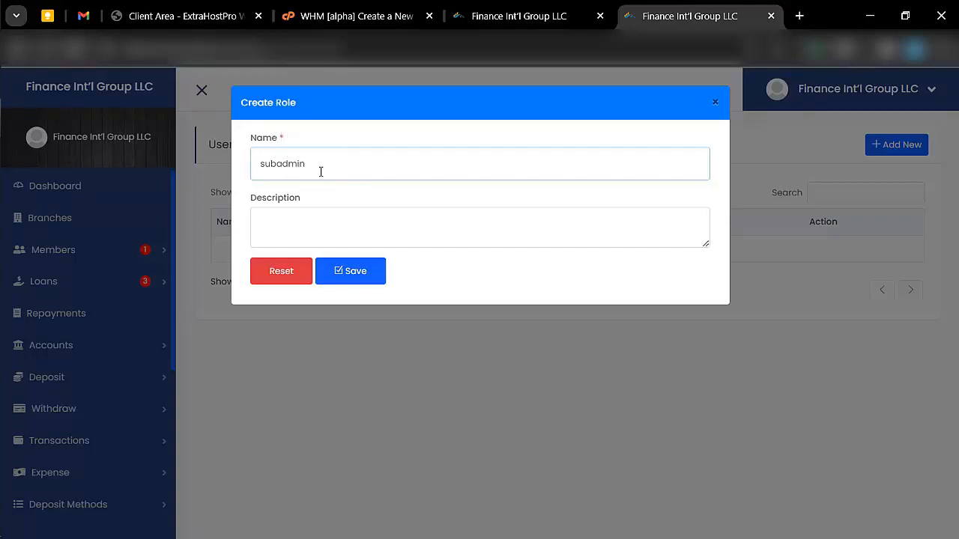
click(322, 218)
text(a)
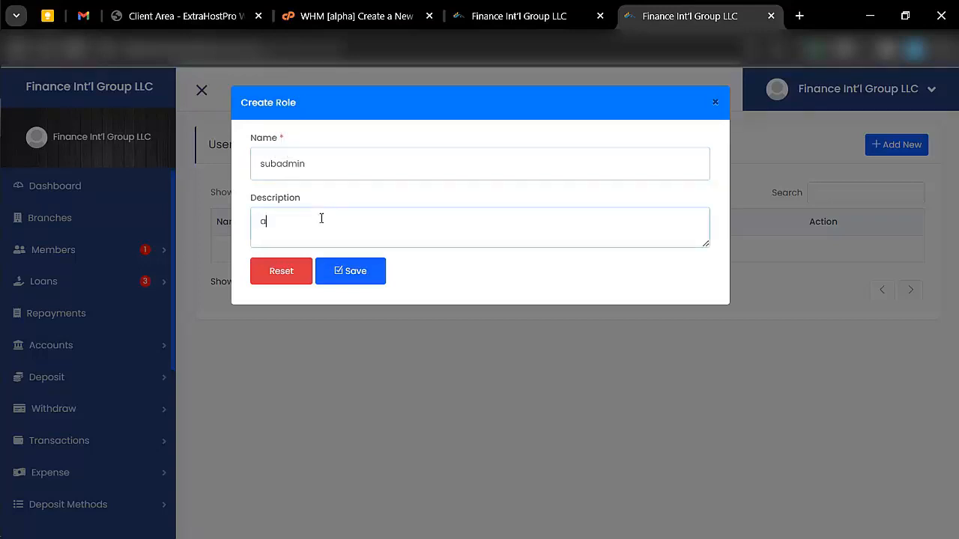
text( sub adm)
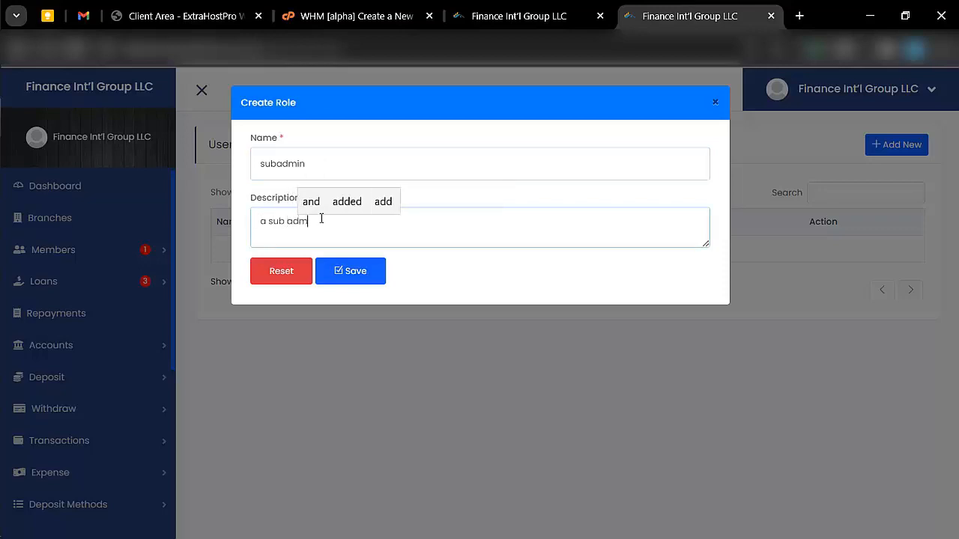
text(in)
click(366, 266)
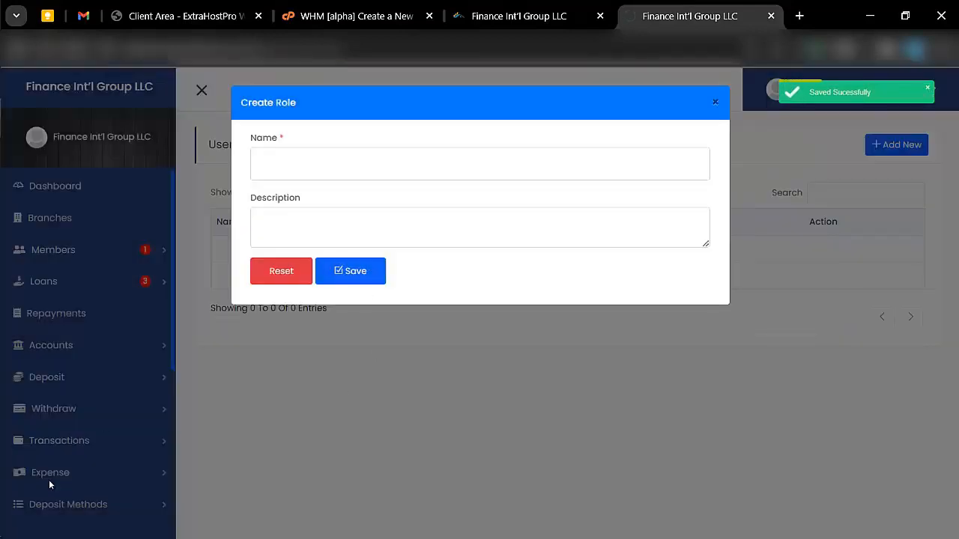
scroll(80, 453, down, 1)
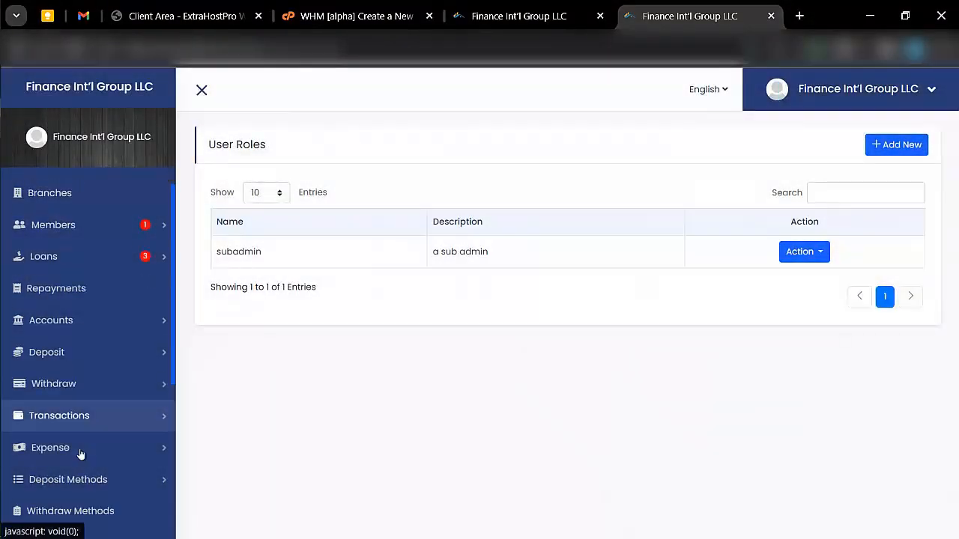
scroll(80, 453, down, 3)
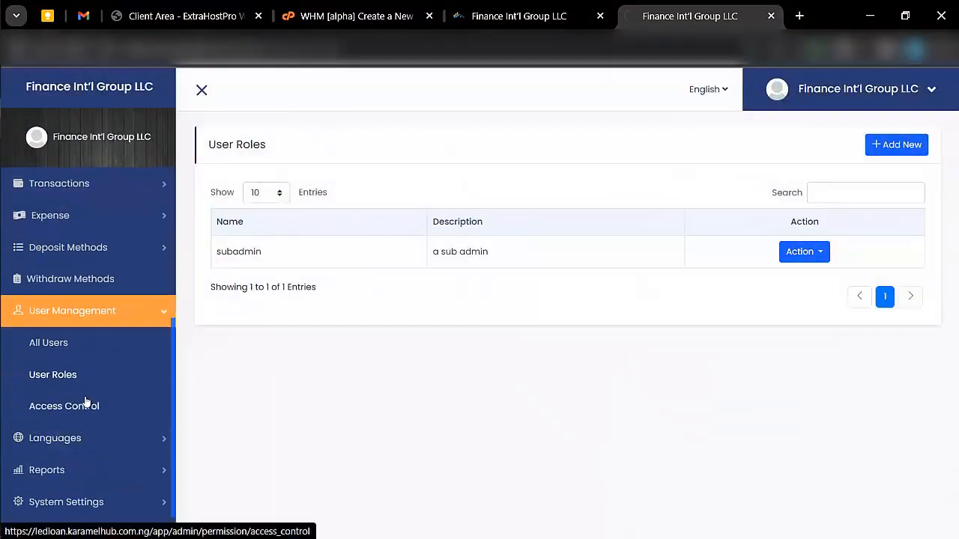
- Open access control for the Subadmin role and expand its Dashboard widget permissions
click(86, 406)
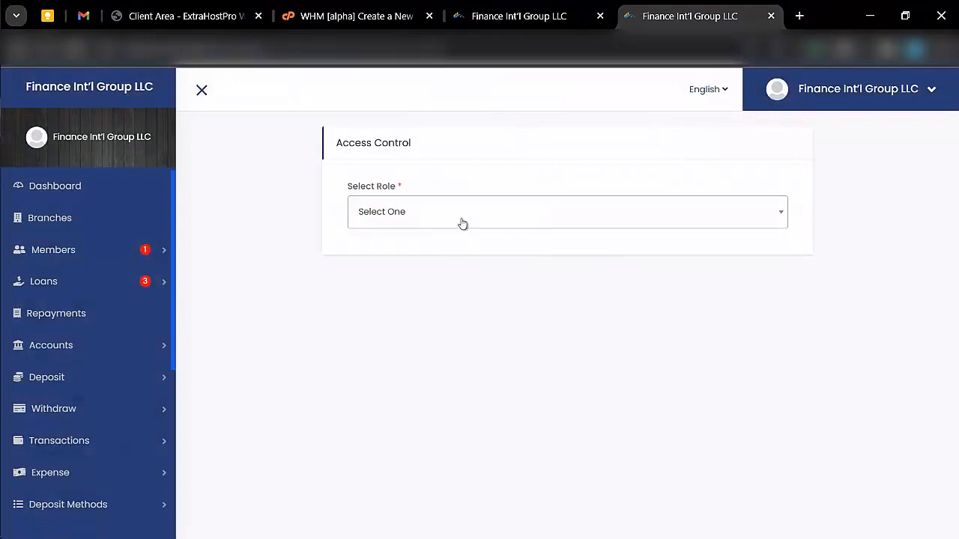
click(453, 221)
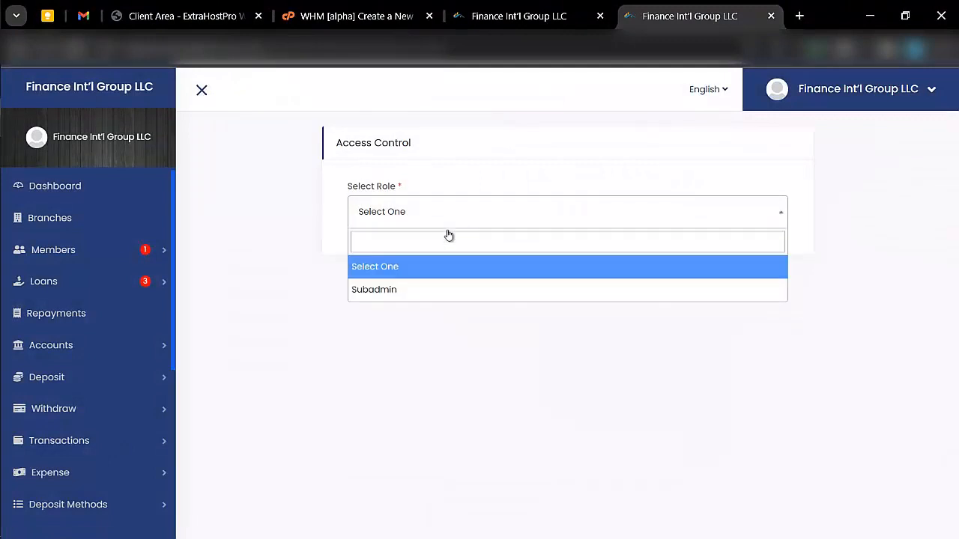
click(433, 289)
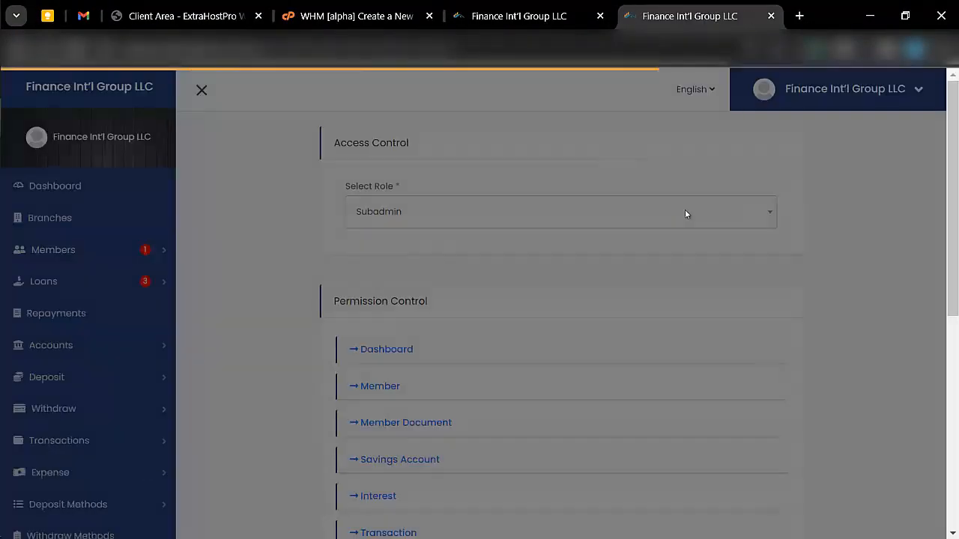
scroll(401, 287, down, 1)
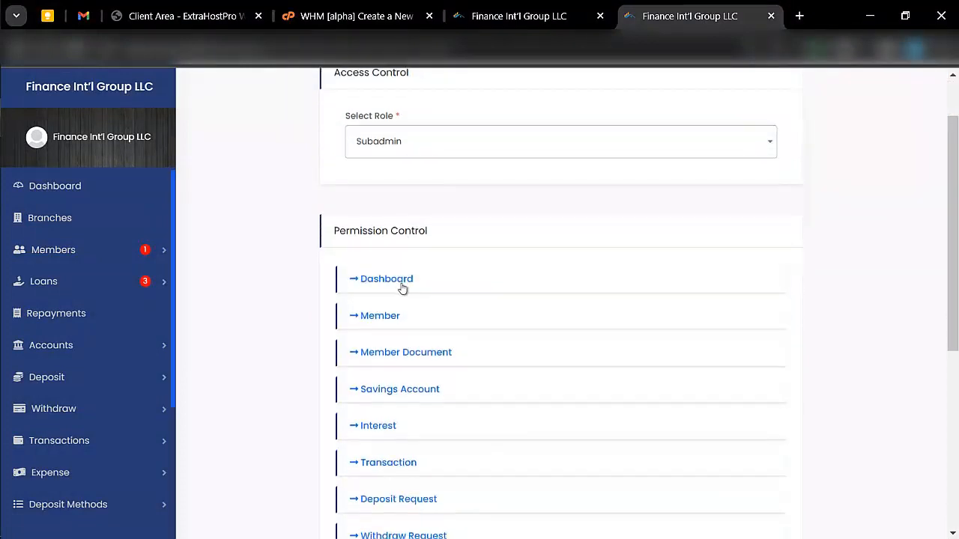
click(401, 285)
scroll(416, 347, down, 1)
scroll(418, 353, down, 1)
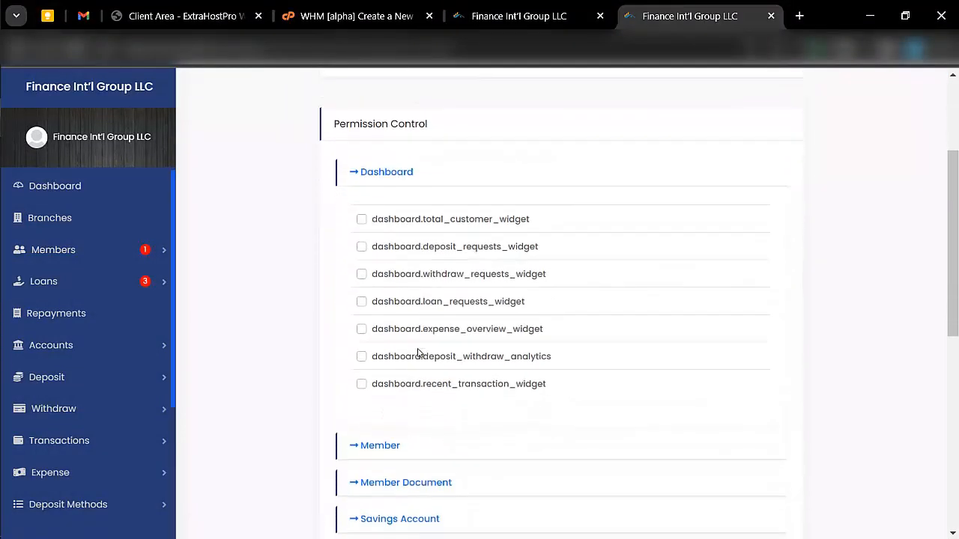
scroll(377, 361, down, 1)
scroll(379, 361, down, 2)
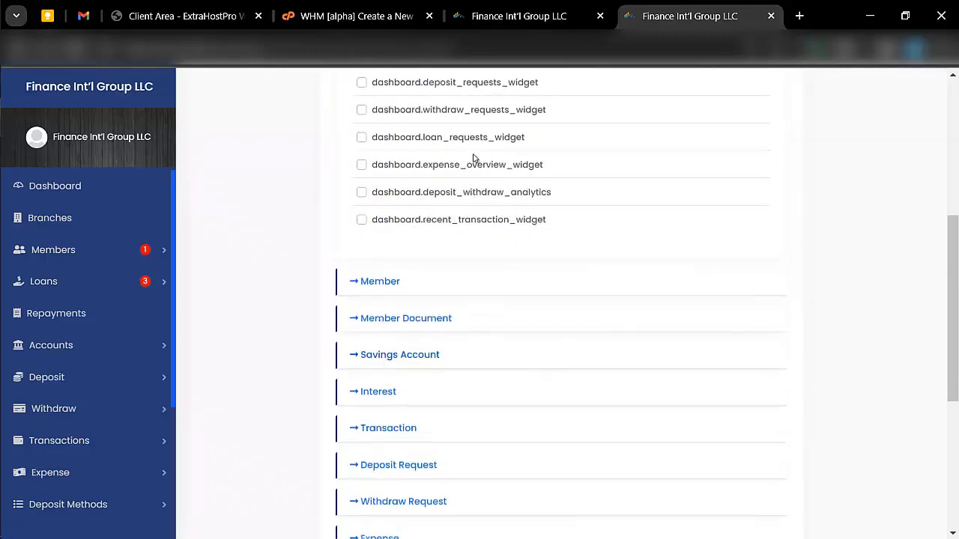
scroll(412, 273, down, 2)
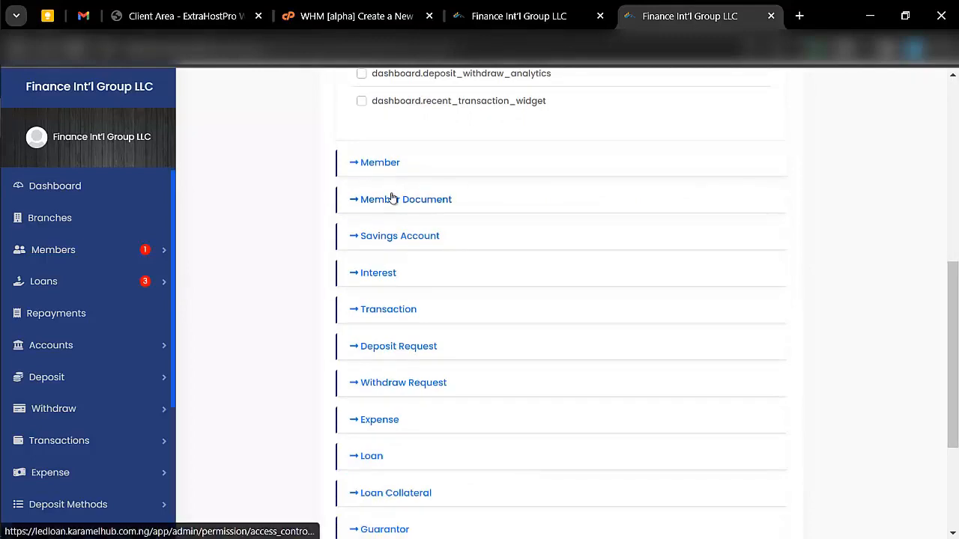
- Expand the Member permissions and tick members.send_email for the Subadmin role
click(393, 199)
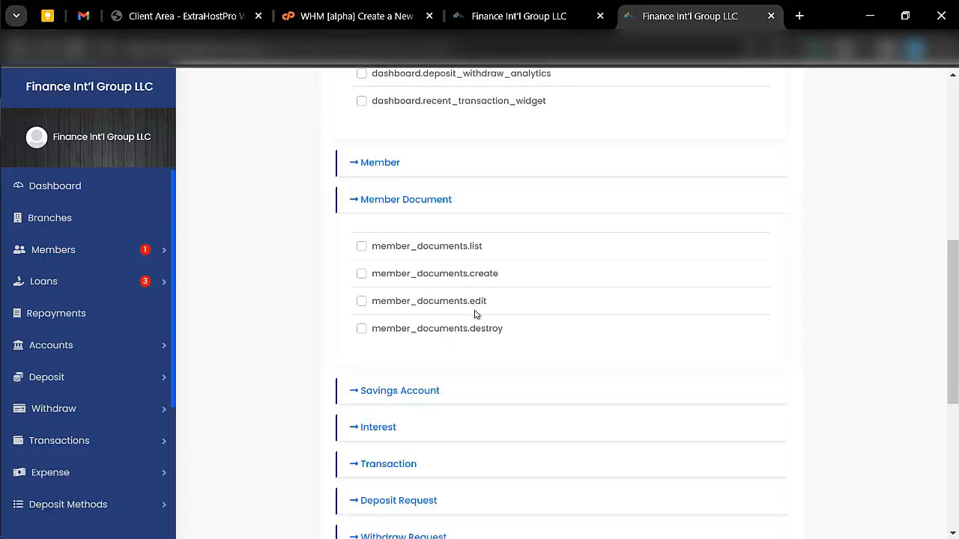
scroll(484, 334, up, 1)
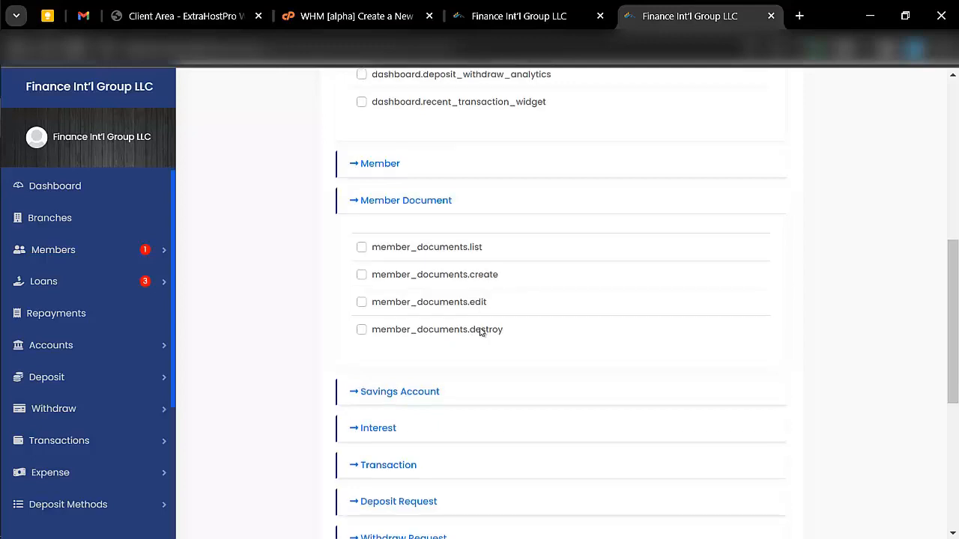
click(376, 216)
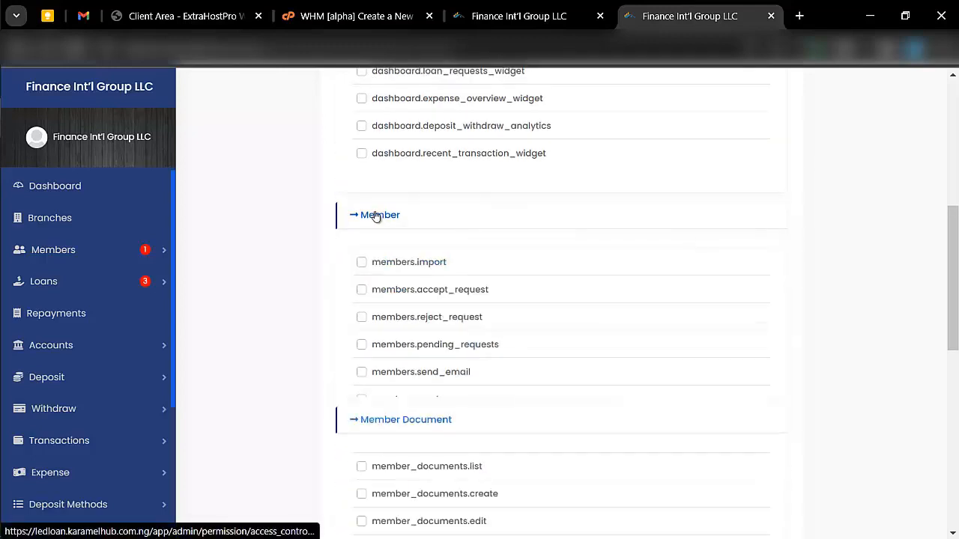
scroll(435, 365, down, 2)
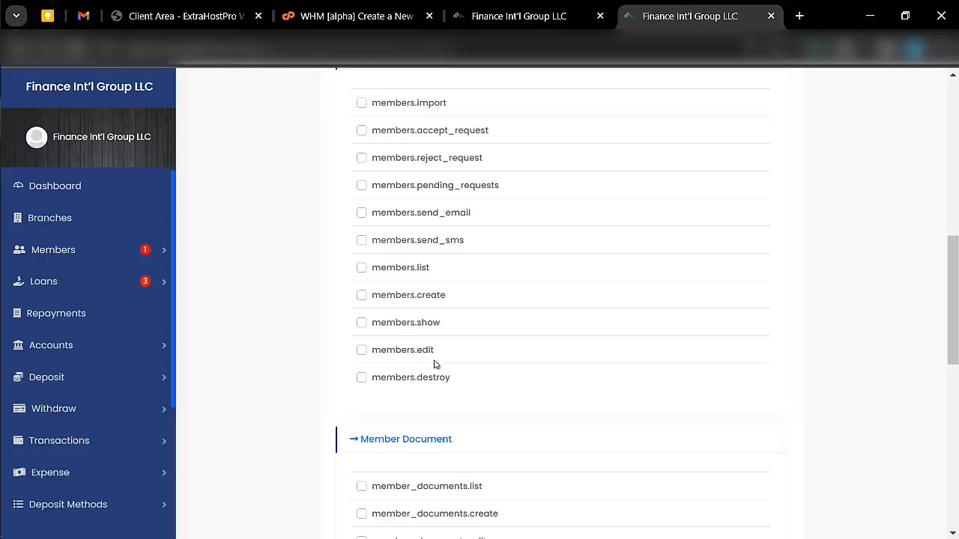
scroll(435, 366, up, 2)
scroll(409, 270, down, 1)
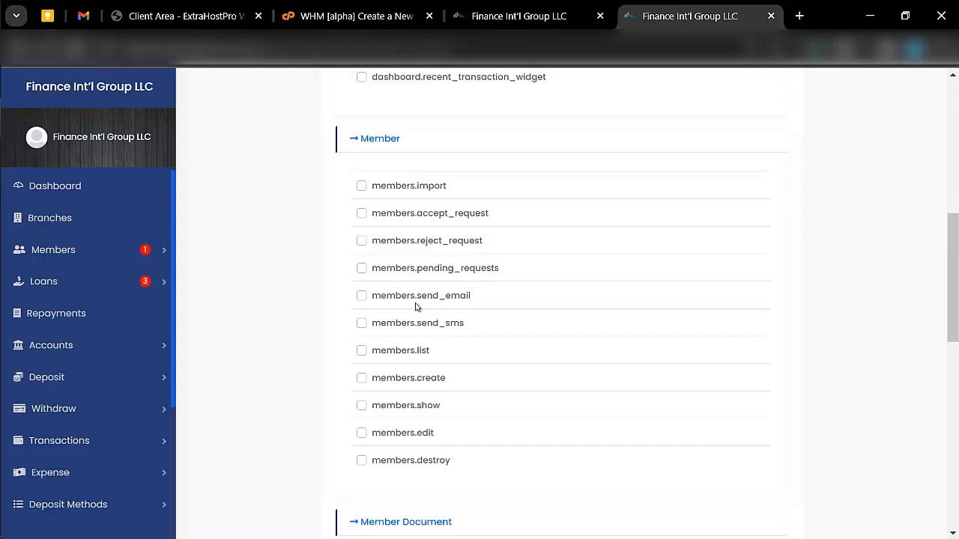
scroll(449, 328, down, 1)
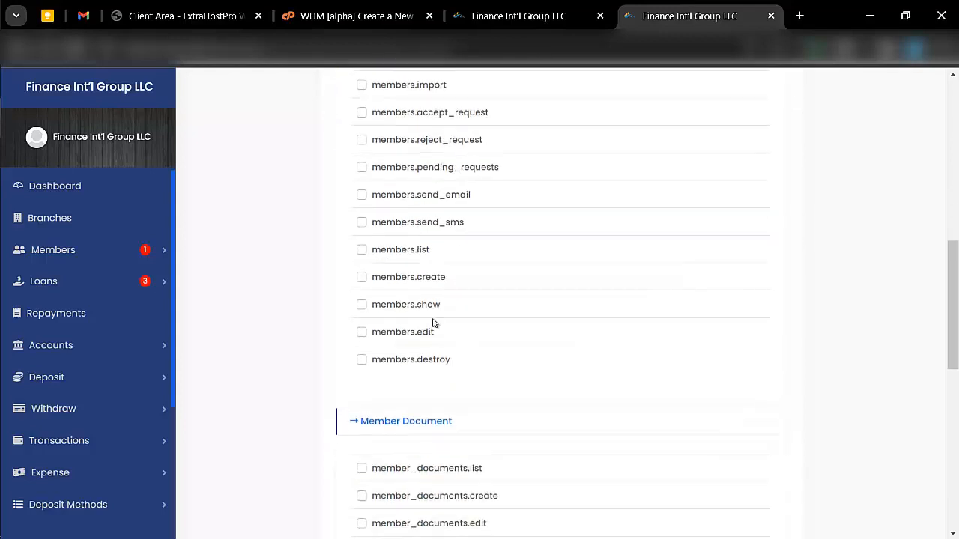
click(361, 196)
scroll(366, 200, down, 6)
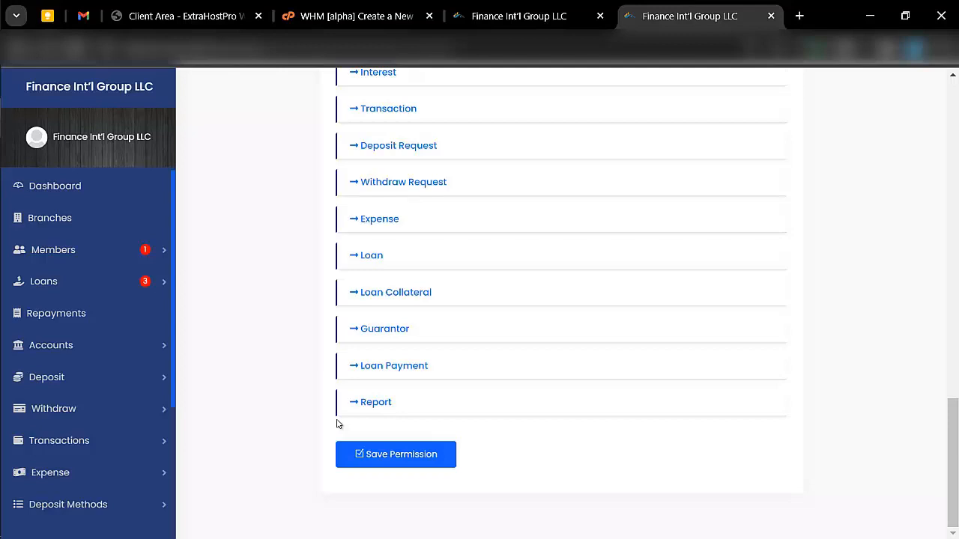
scroll(118, 371, down, 2)
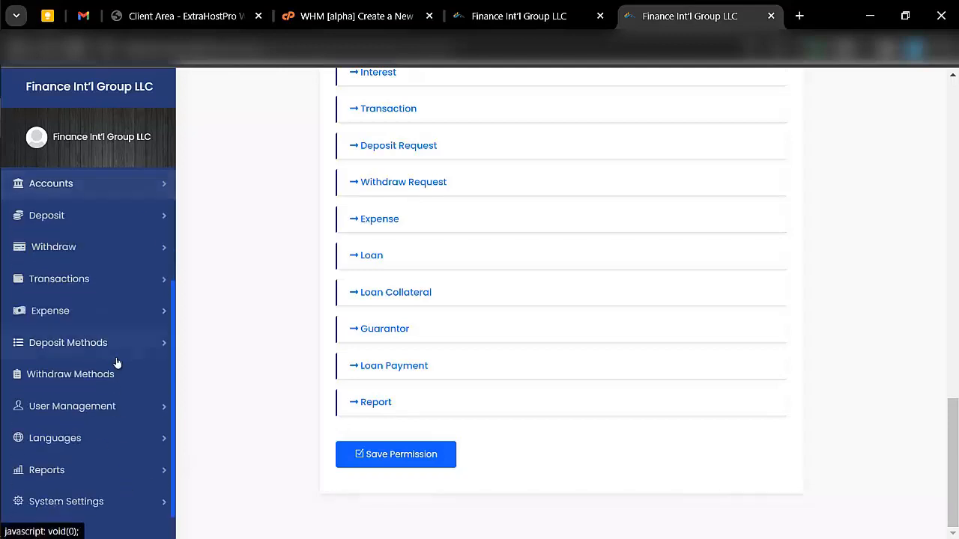
- Create a new language named 'French' from the All Language list
click(92, 438)
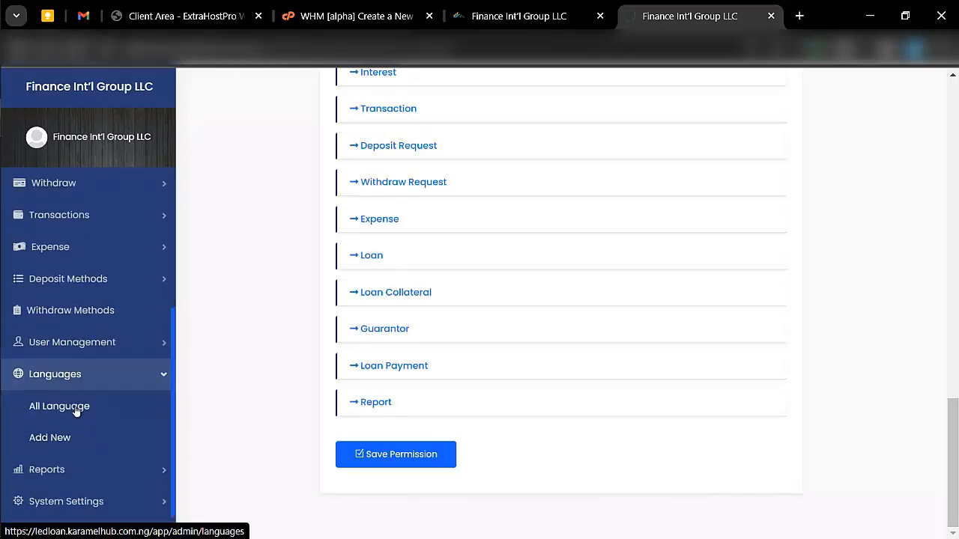
click(76, 411)
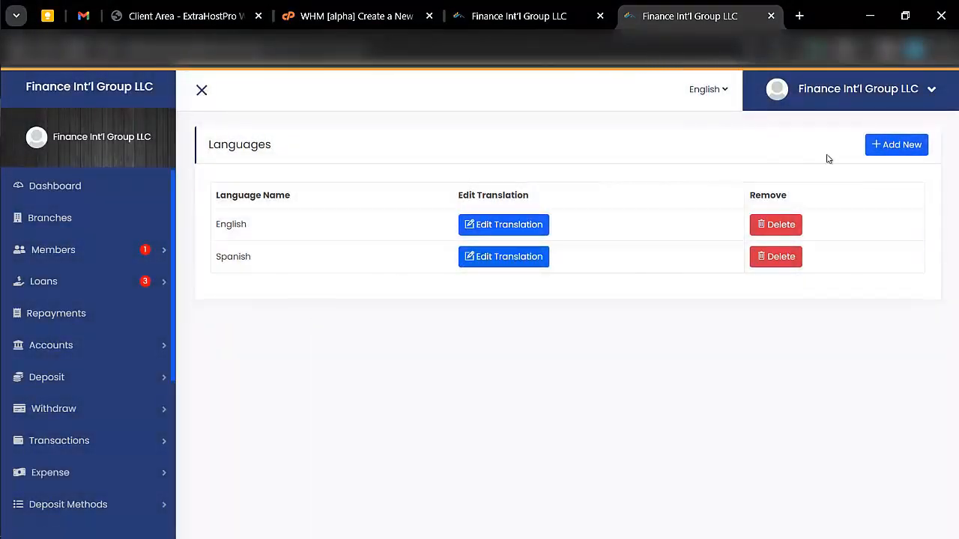
click(890, 148)
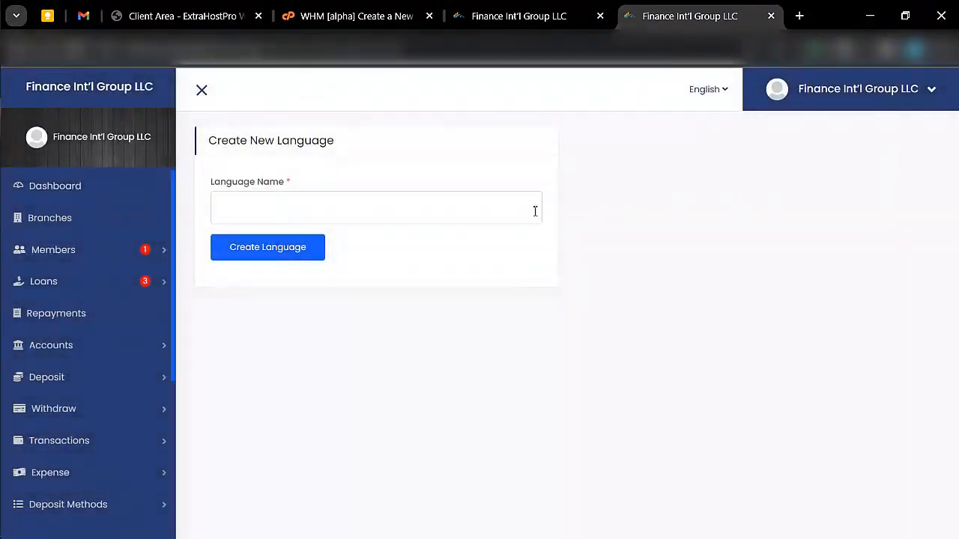
click(535, 212)
text(F)
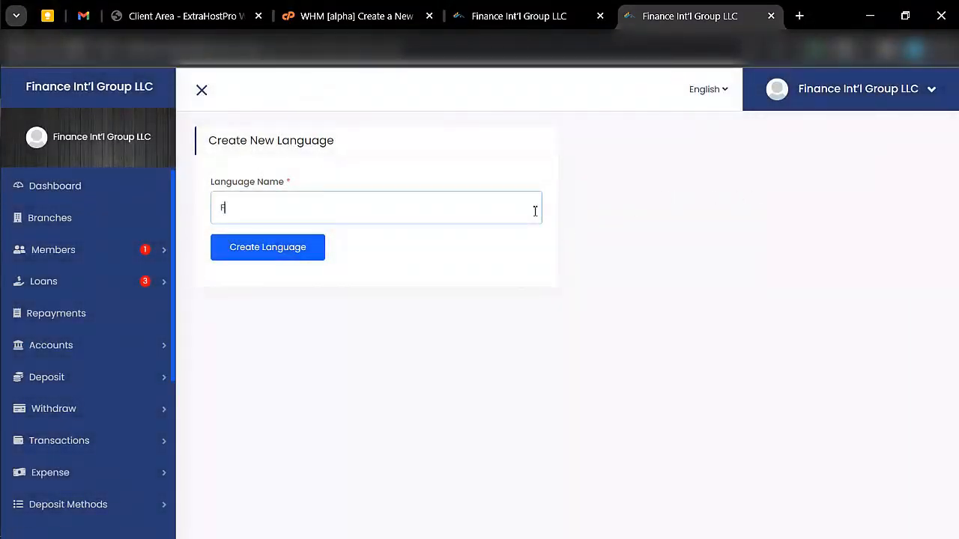
text(red)
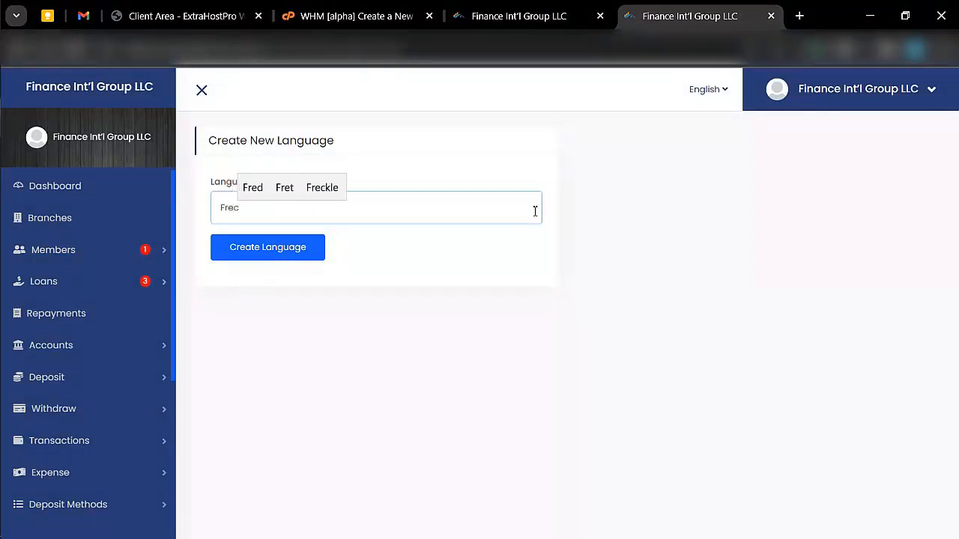
key(BackSpace)
text(nch)
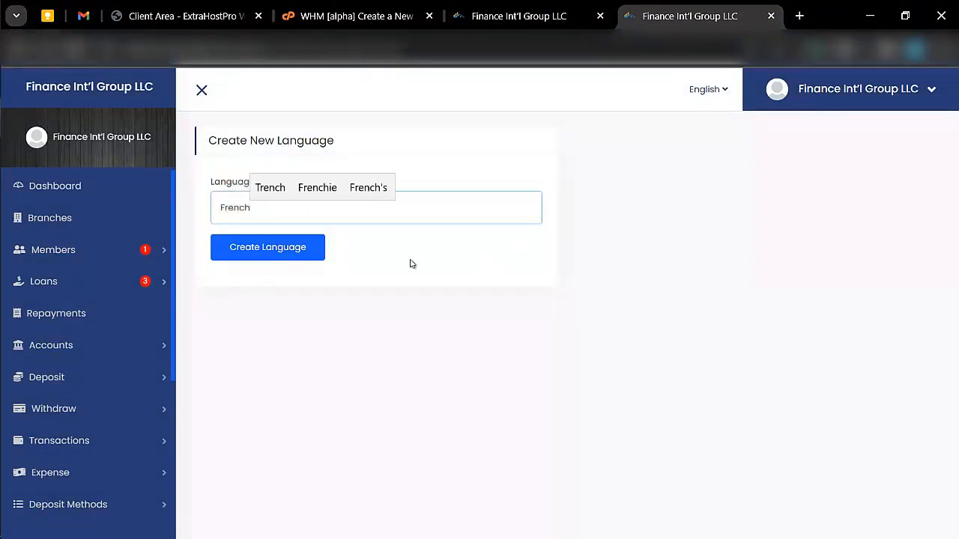
click(300, 246)
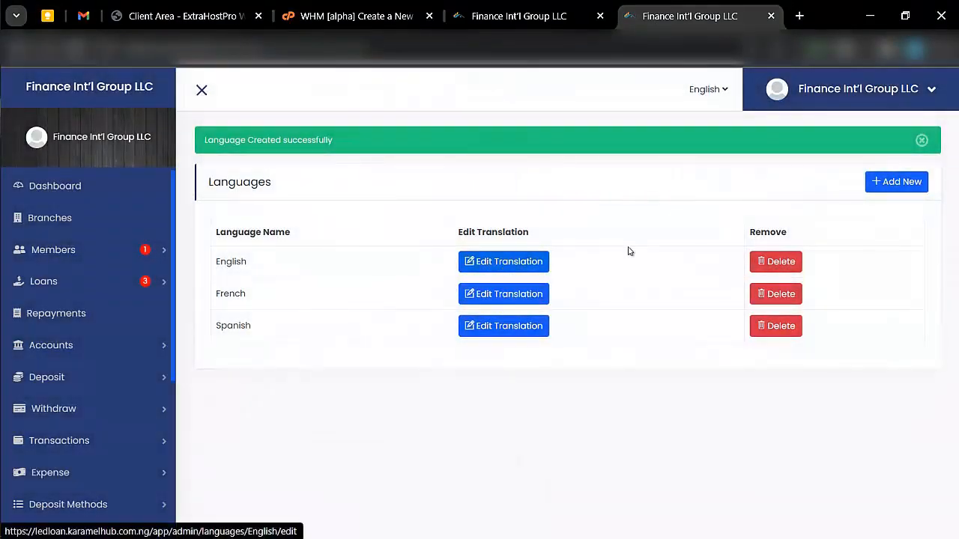
- Open the French language's translations for editing and scroll through them
click(477, 294)
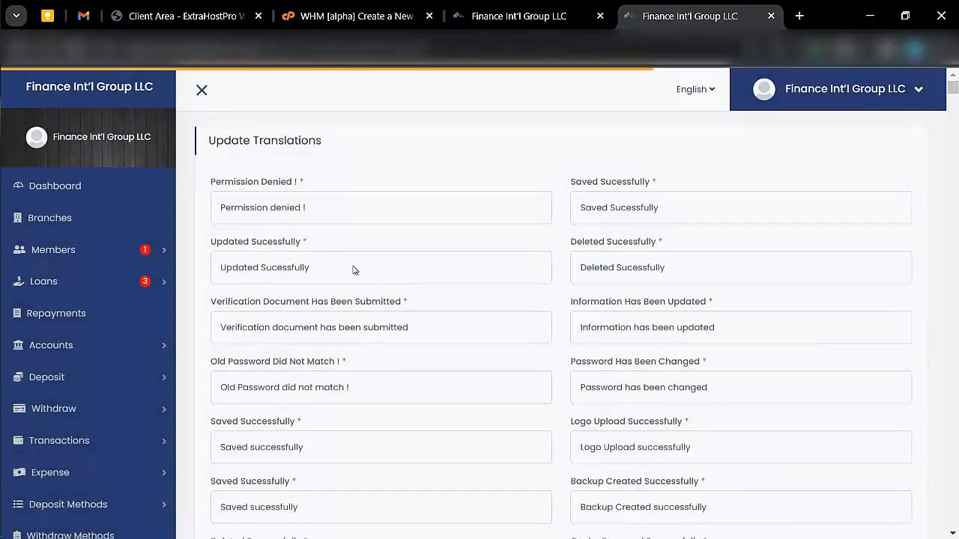
scroll(291, 206, down, 2)
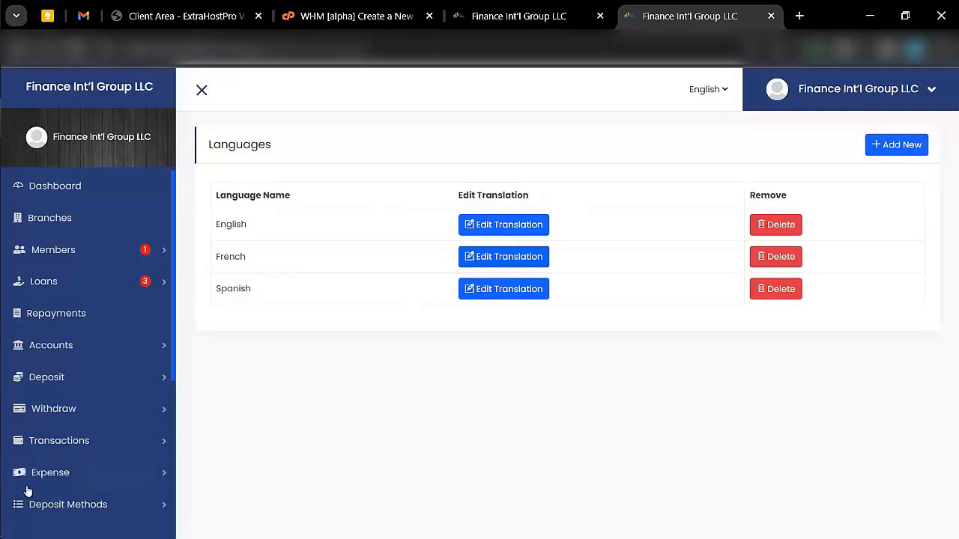
scroll(26, 491, down, 3)
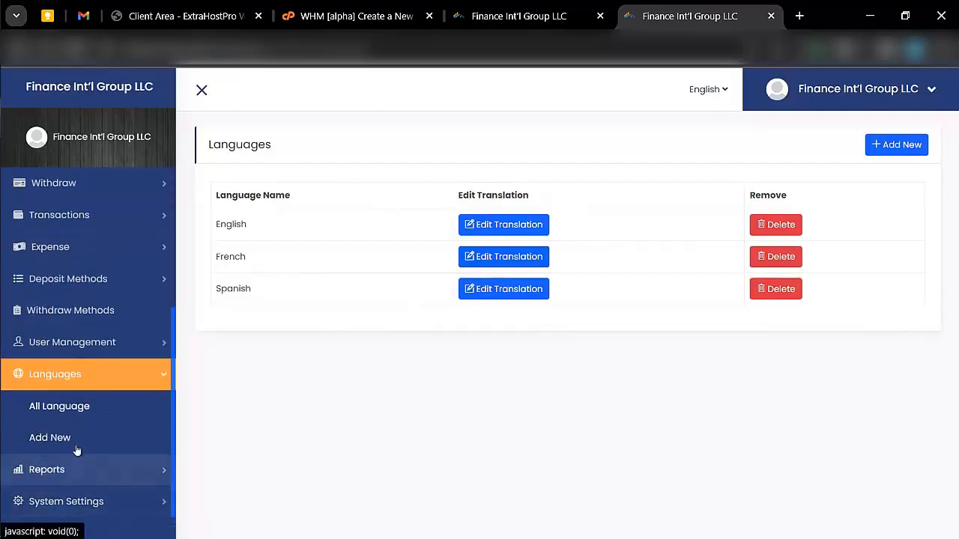
- Show the Account Balance report from Reports, then expand System Settings
click(66, 470)
scroll(65, 469, down, 2)
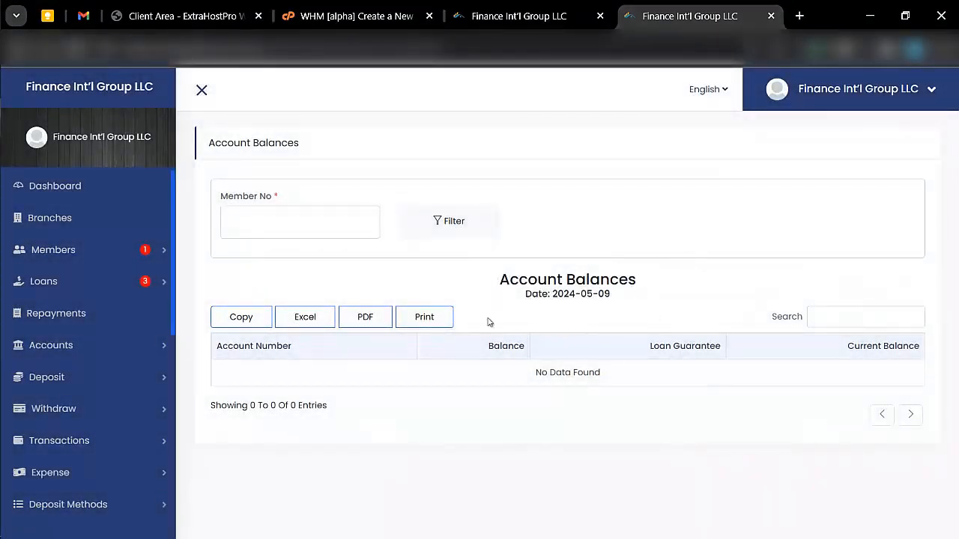
scroll(71, 337, down, 10)
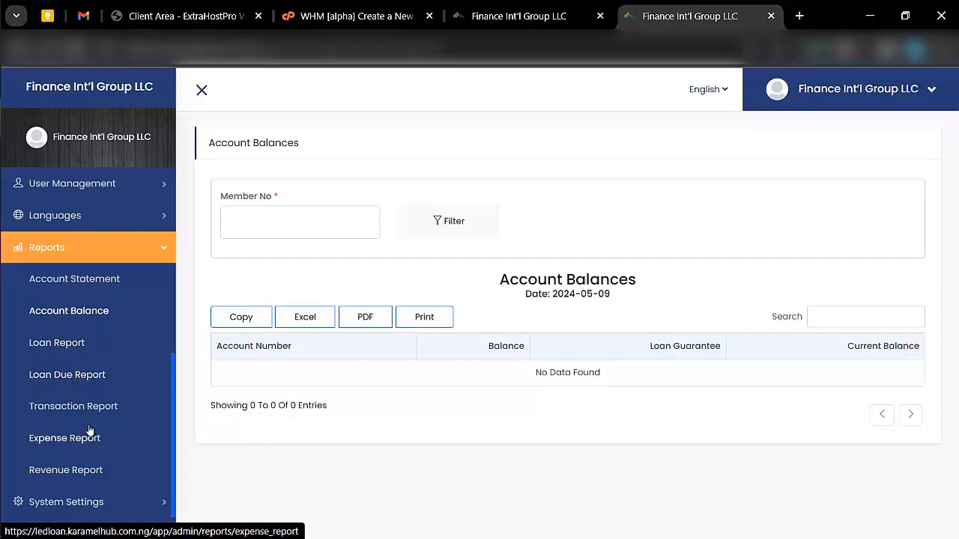
click(162, 502)
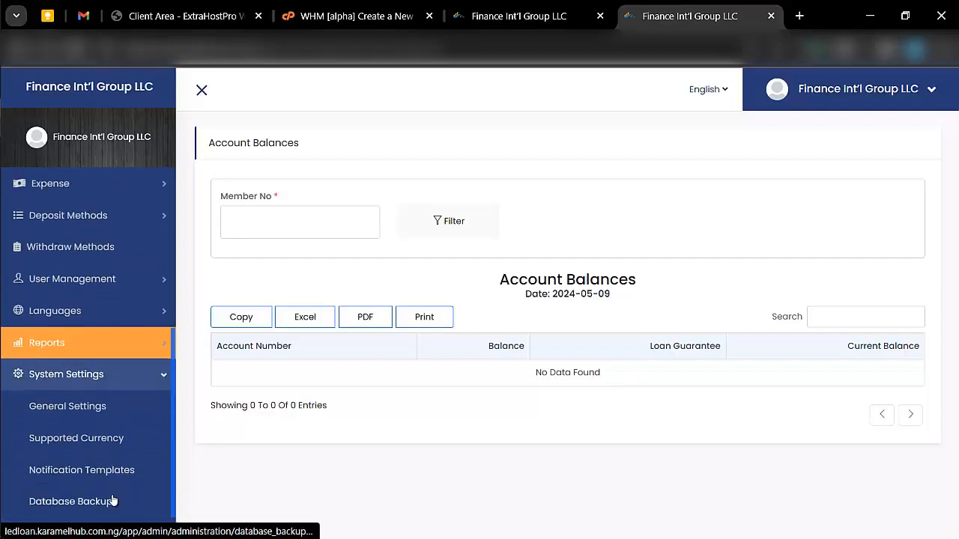
- Review General Settings, keeping English as the default language
click(66, 409)
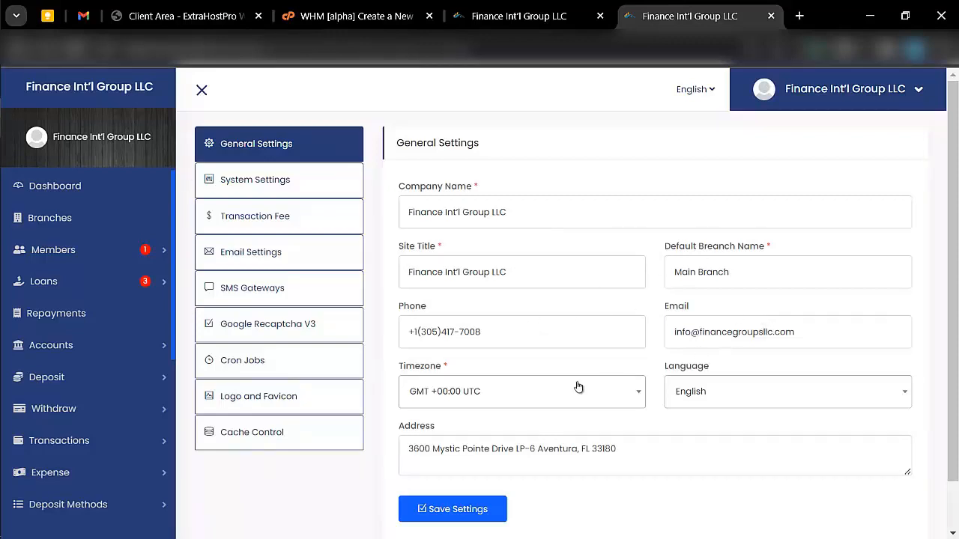
click(717, 390)
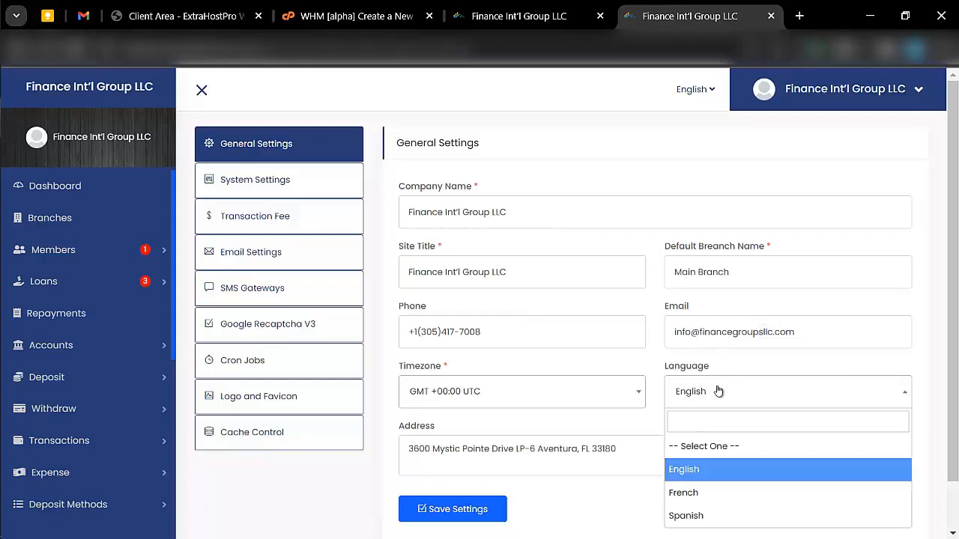
click(718, 390)
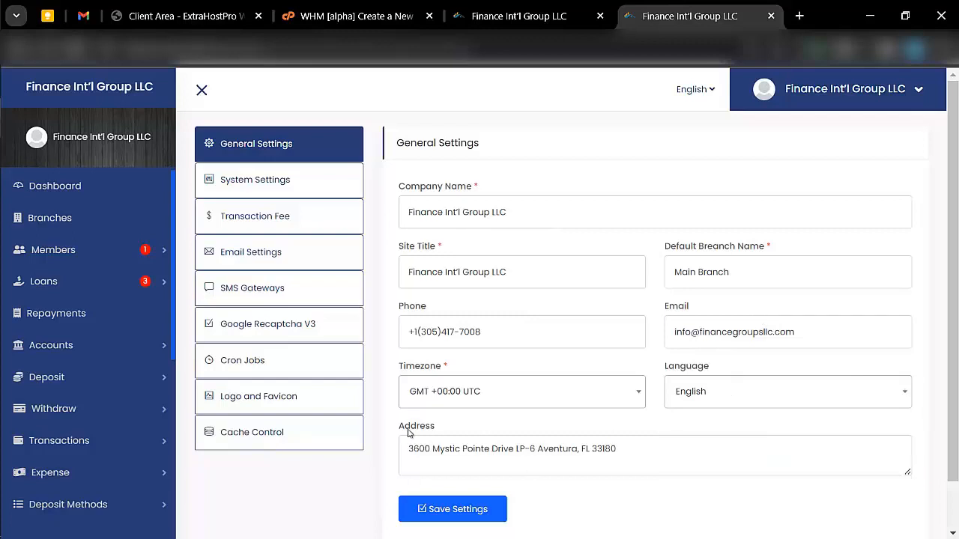
- Check Transaction Fee settings, keeping the fee type at Percentage, then show Email Settings
click(237, 188)
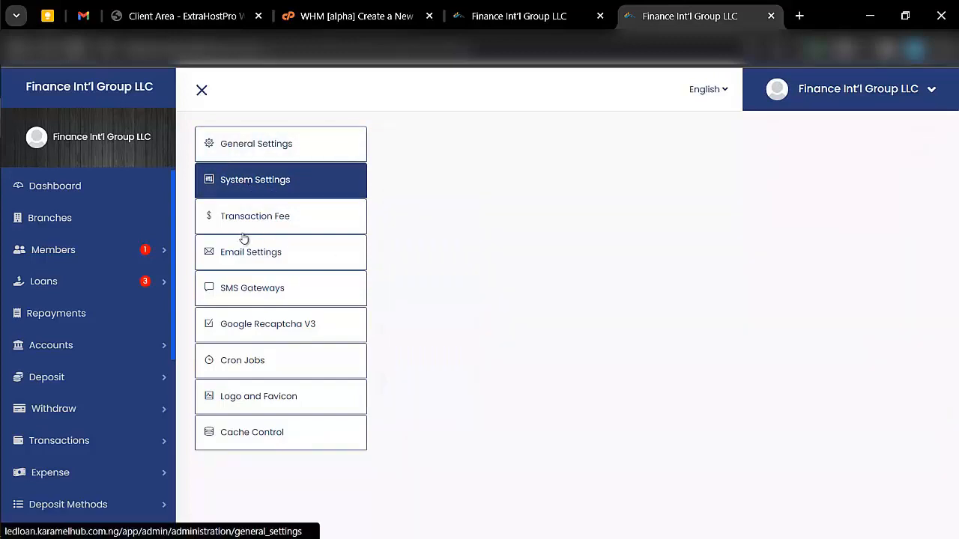
click(289, 216)
click(502, 224)
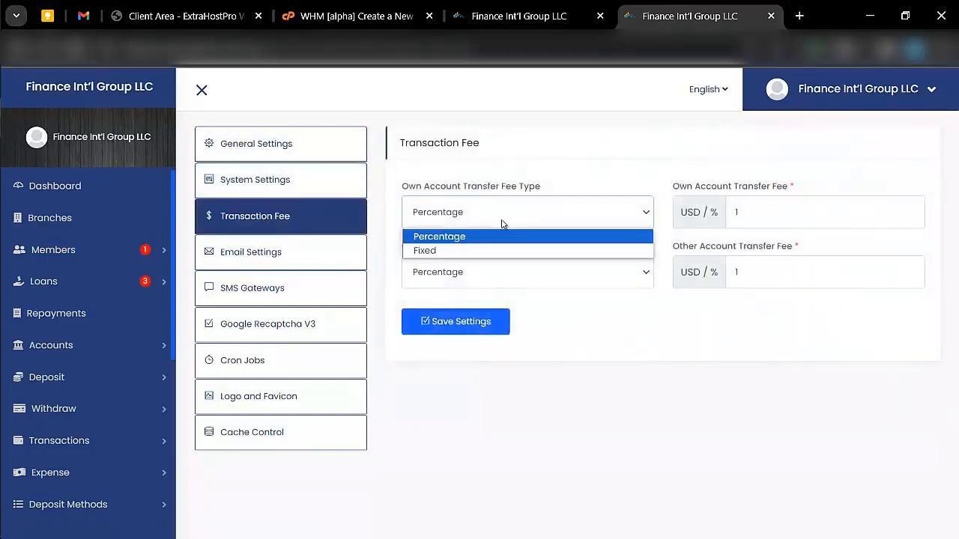
click(501, 225)
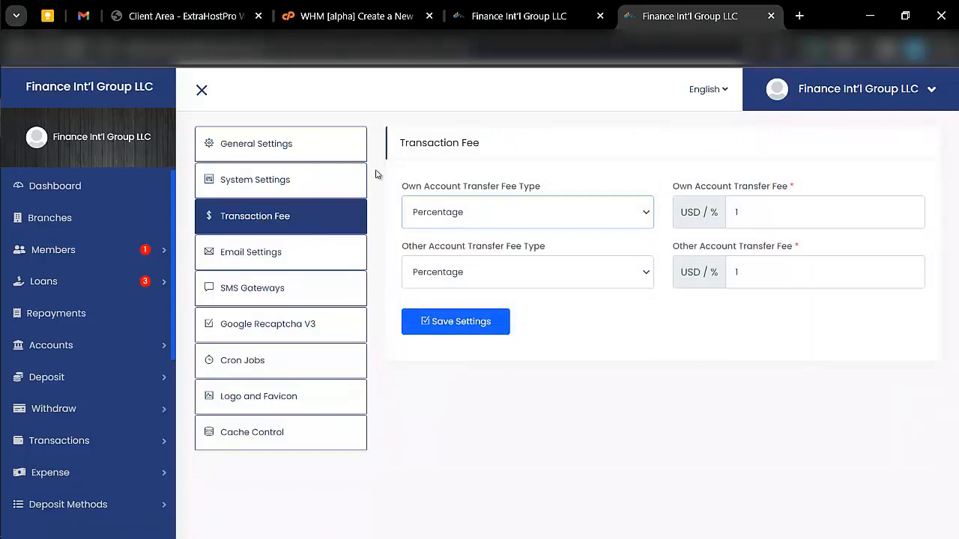
click(290, 257)
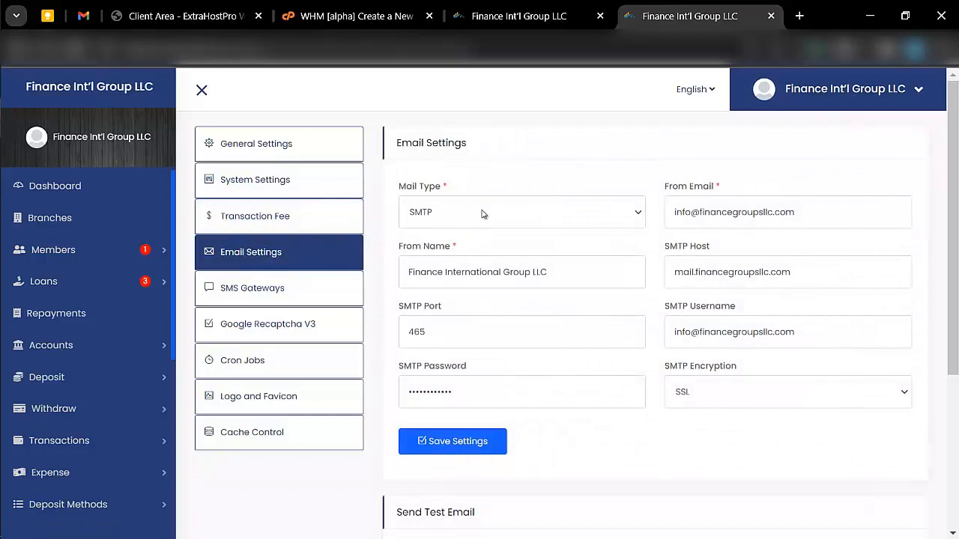
click(482, 215)
click(485, 235)
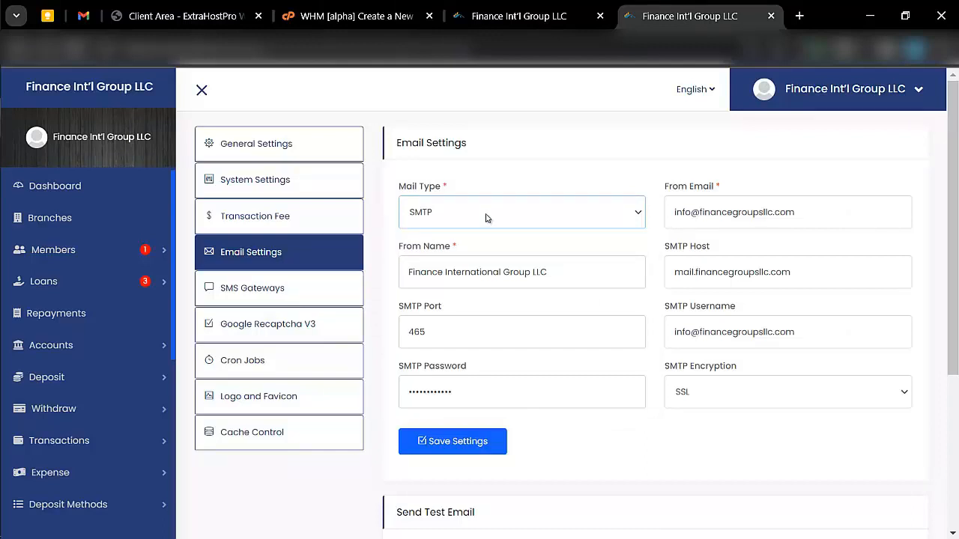
click(486, 217)
click(485, 217)
click(487, 218)
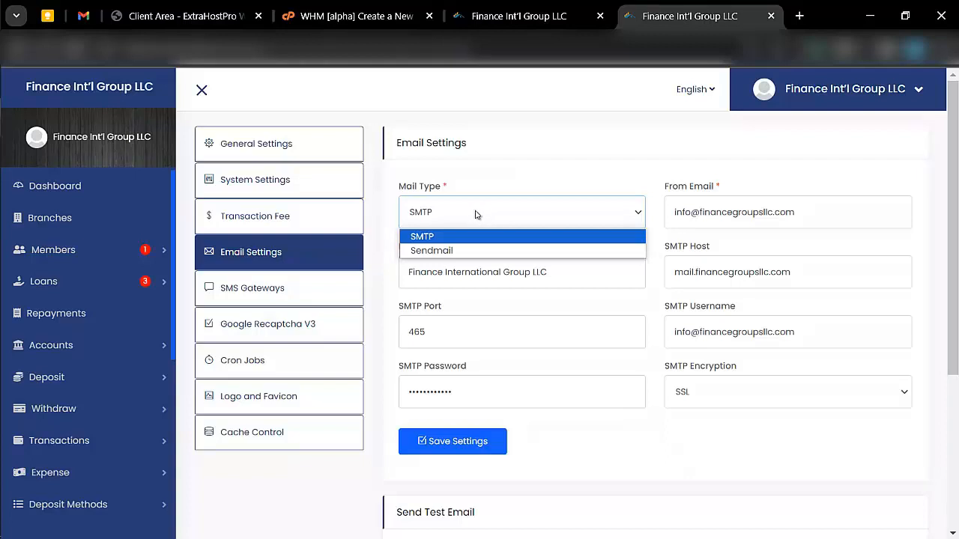
click(475, 215)
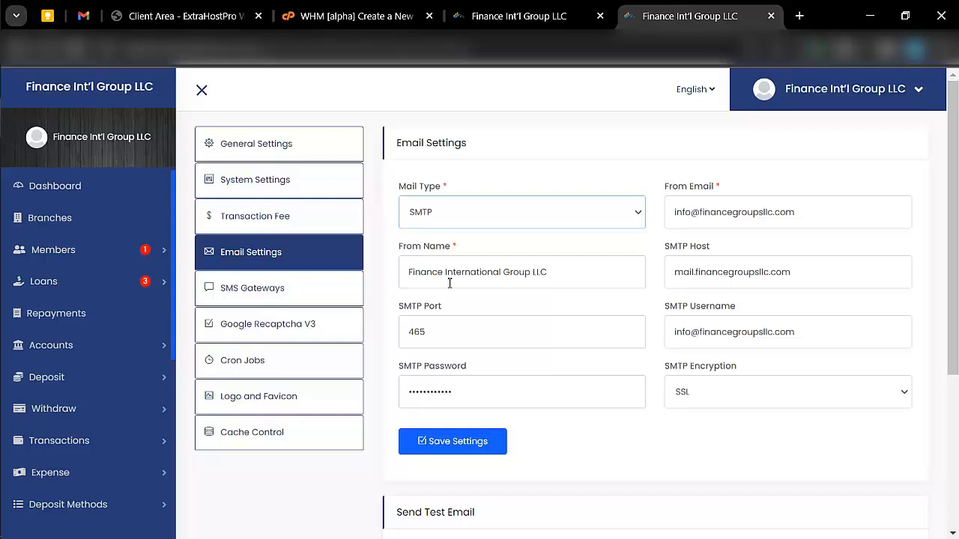
click(728, 273)
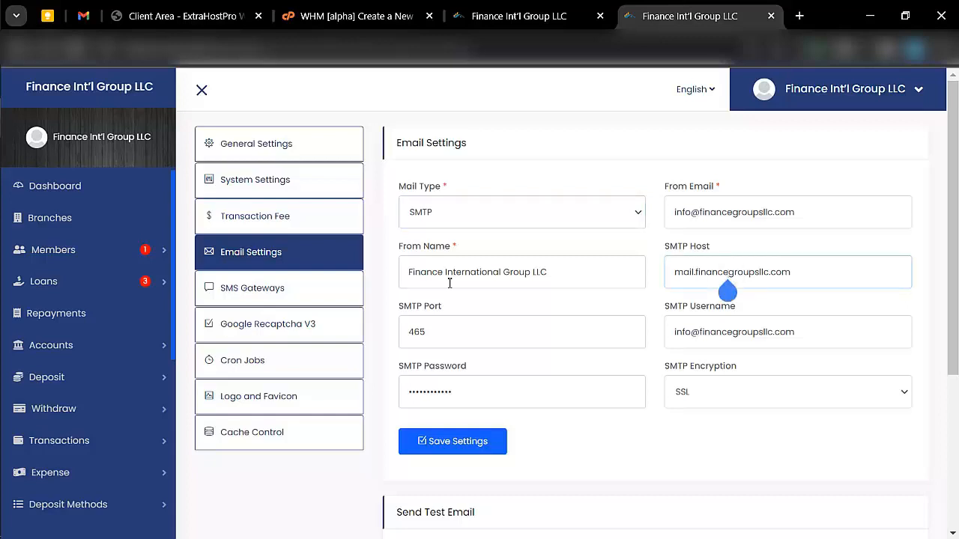
key(Left)
key(Left)
key(Left)
key(Left)
key(Left)
key(Left)
key(Left)
key(Left)
key(BackSpace)
key(BackSpace)
key(BackSpace)
key(BackSpace)
key(BackSpace)
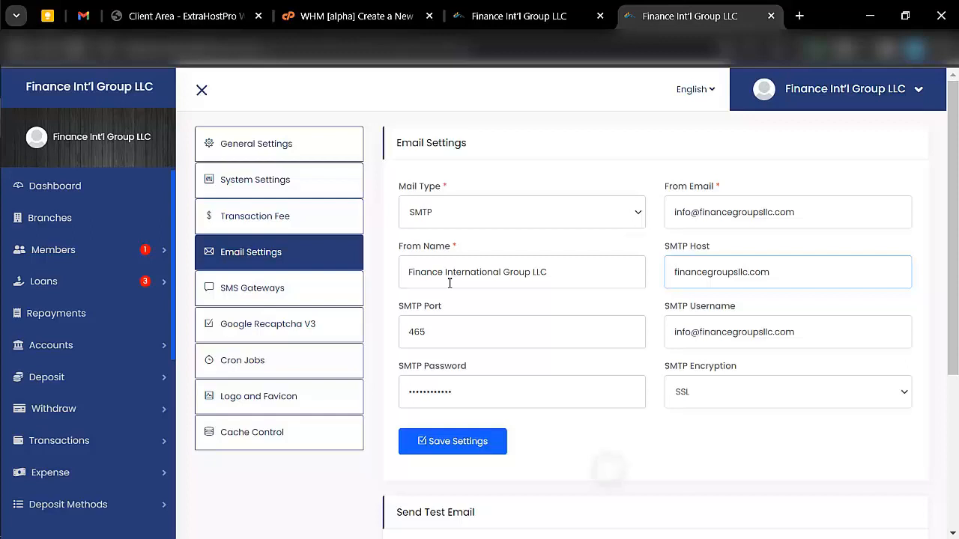
scroll(450, 283, down, 1)
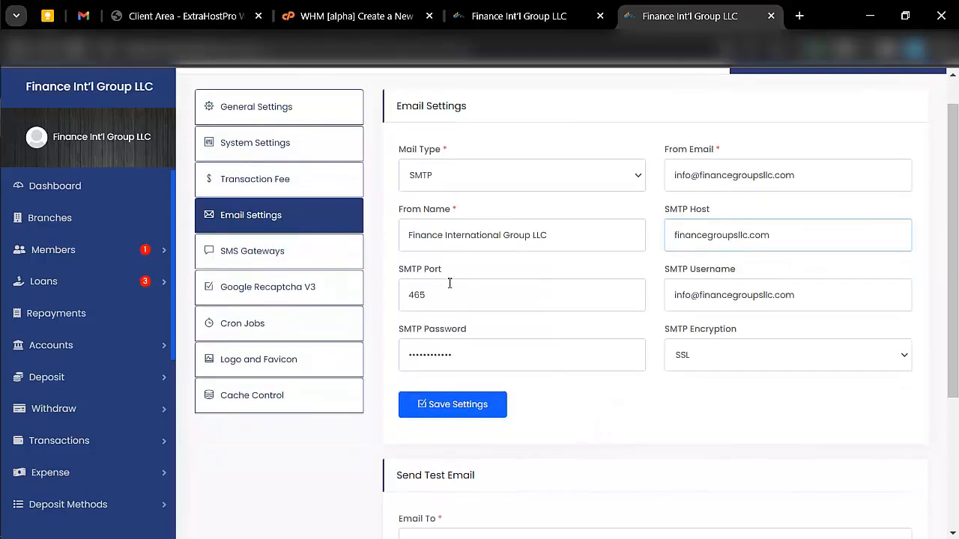
click(788, 355)
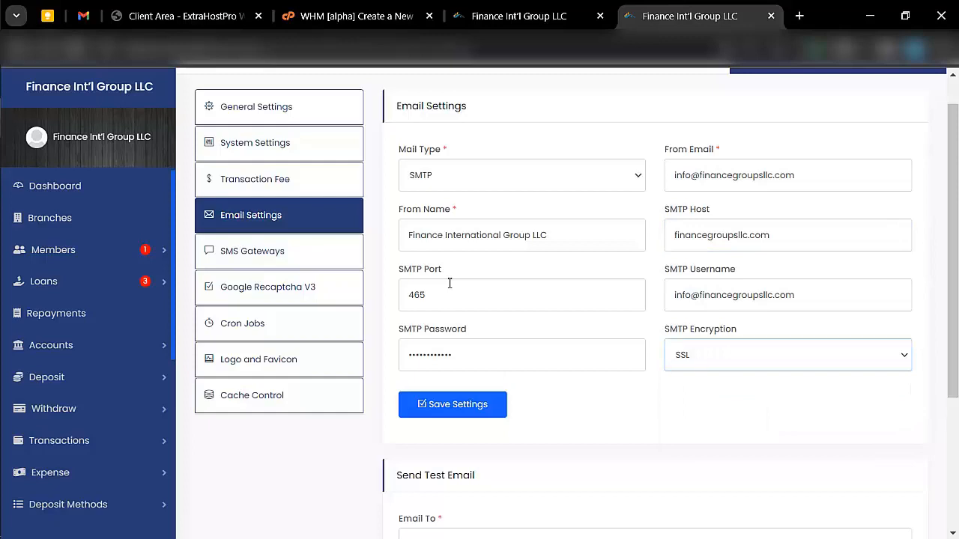
click(451, 364)
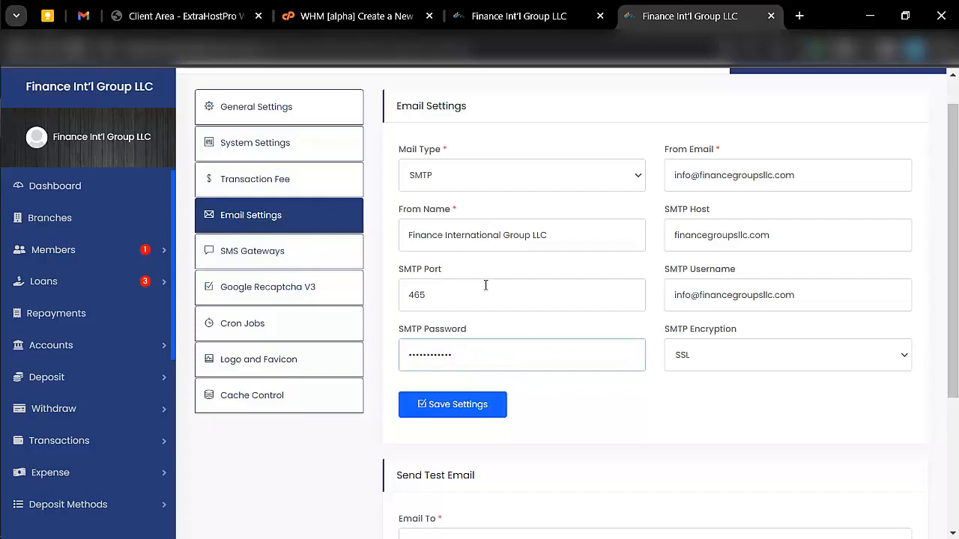
scroll(486, 283, down, 3)
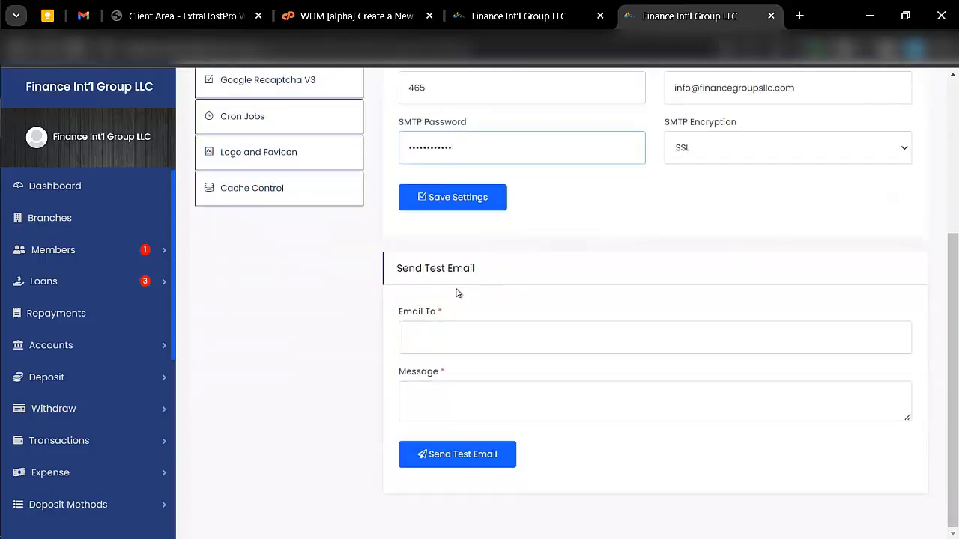
click(463, 341)
scroll(511, 293, up, 2)
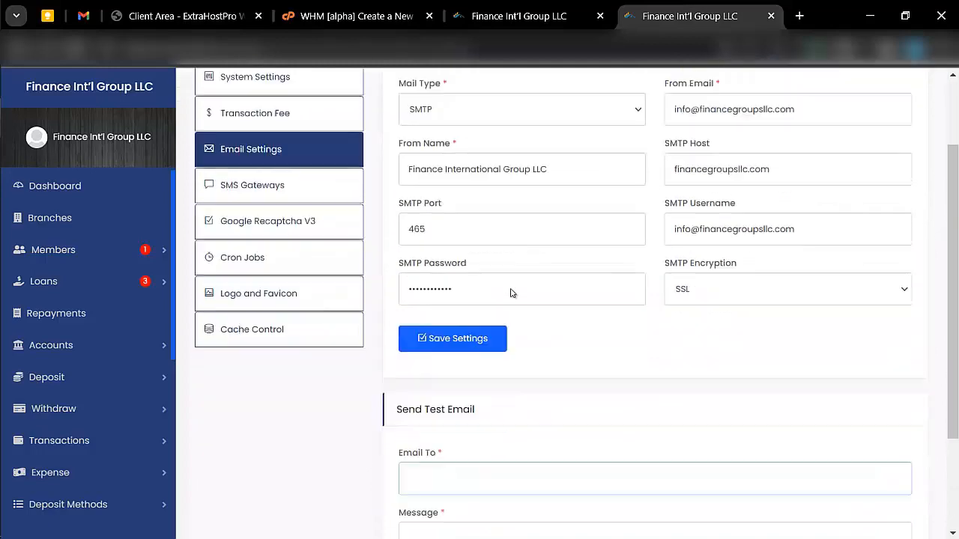
scroll(513, 254, down, 2)
scroll(509, 224, up, 3)
scroll(480, 337, down, 3)
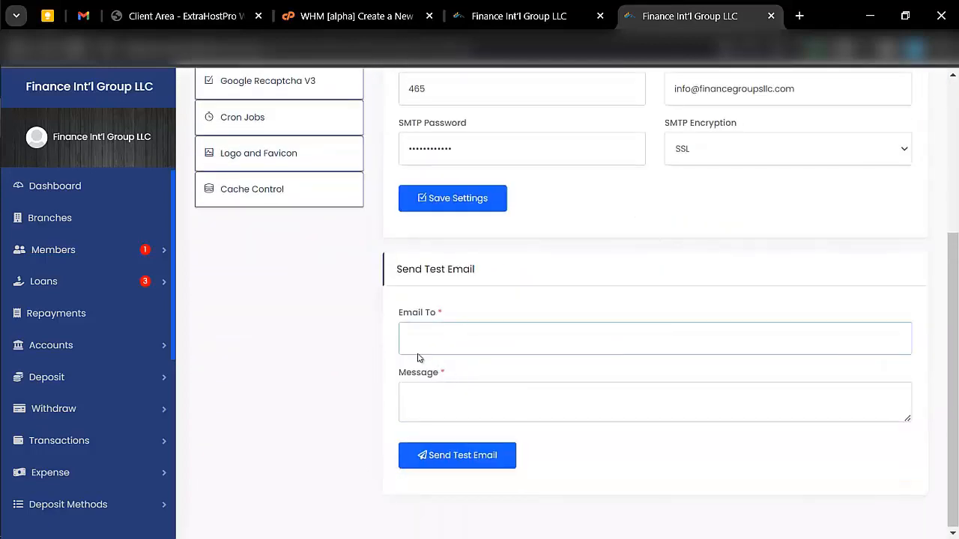
scroll(404, 341, up, 3)
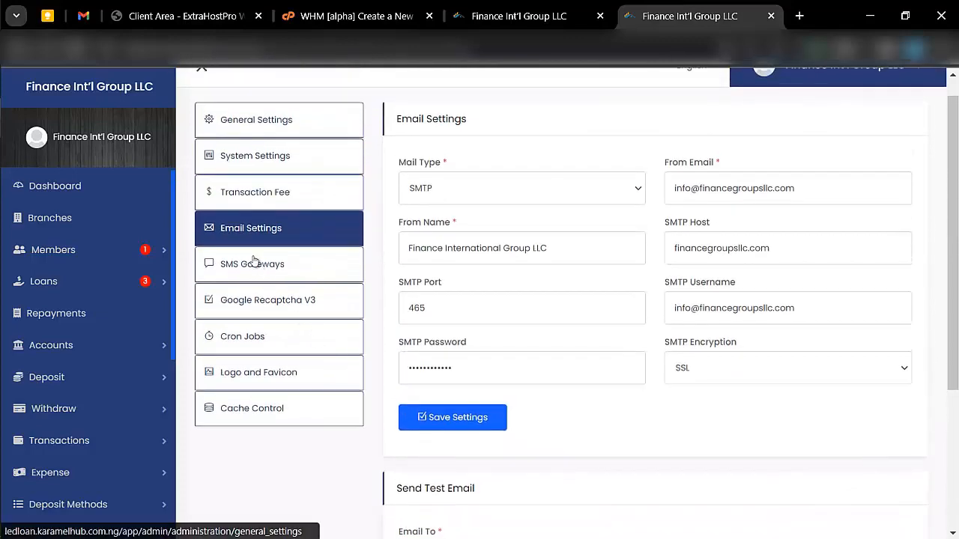
- Look over the Twilio SMS gateway and Google Recaptcha V3 settings, ending on Cron Jobs
click(253, 263)
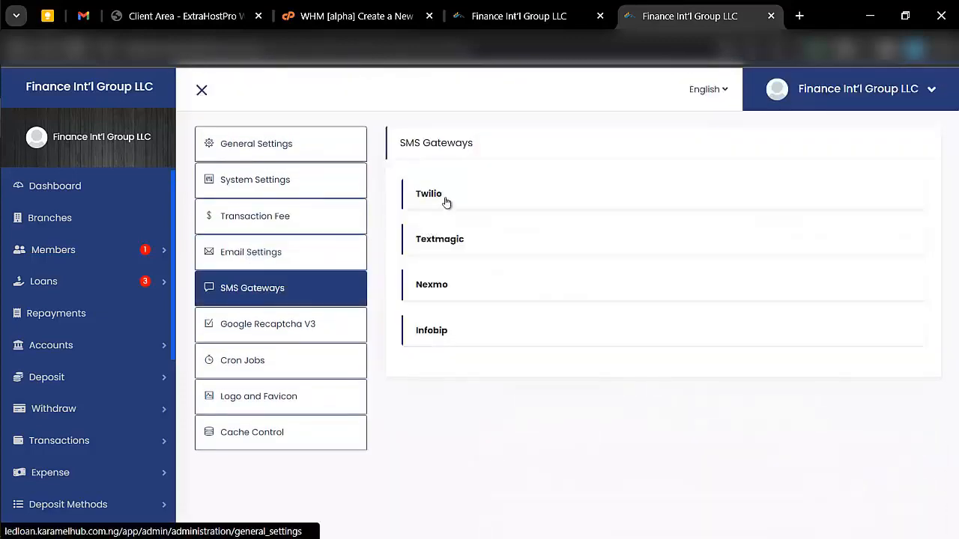
click(444, 198)
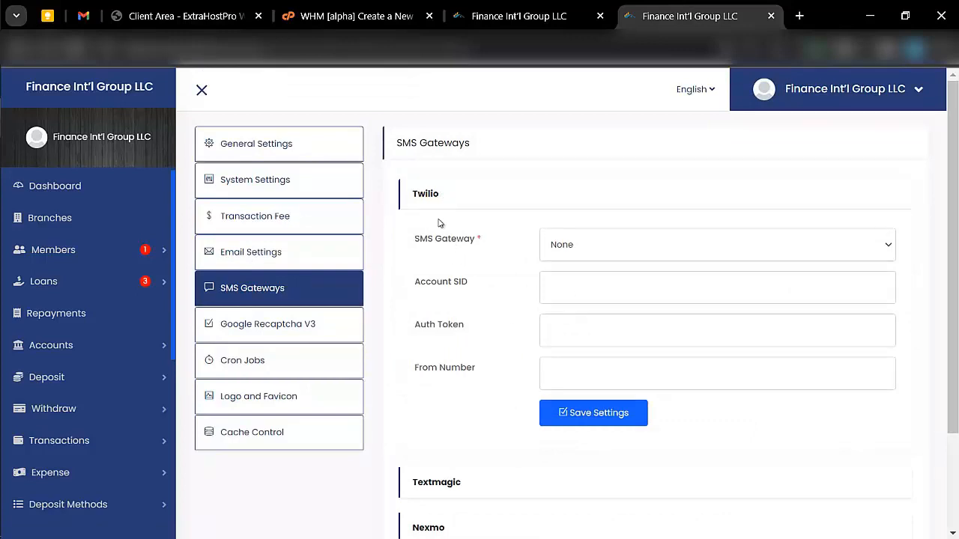
scroll(440, 224, down, 2)
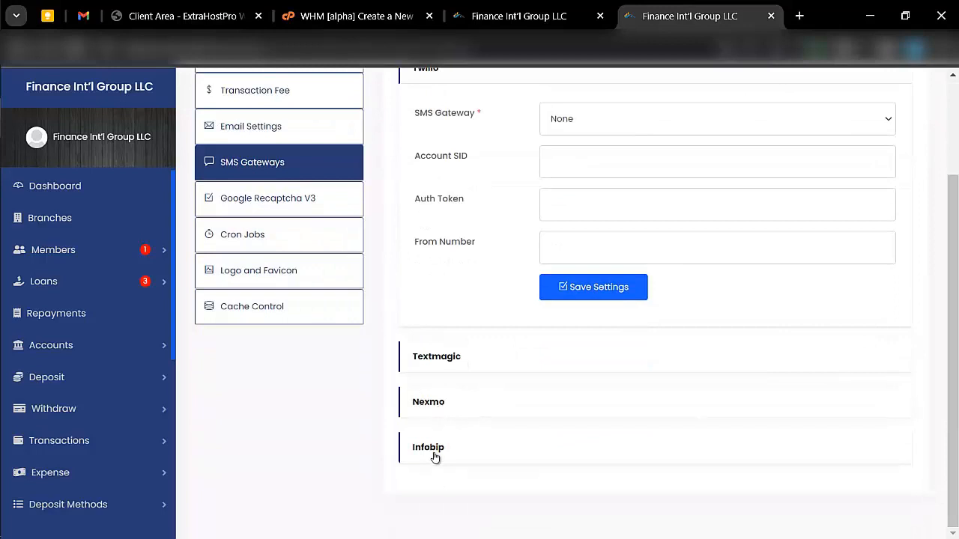
scroll(314, 327, up, 1)
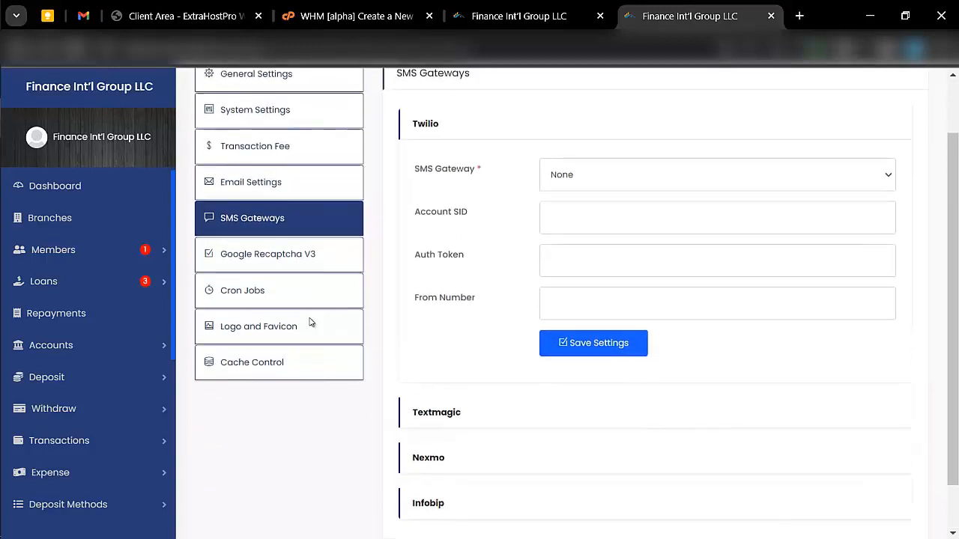
click(258, 258)
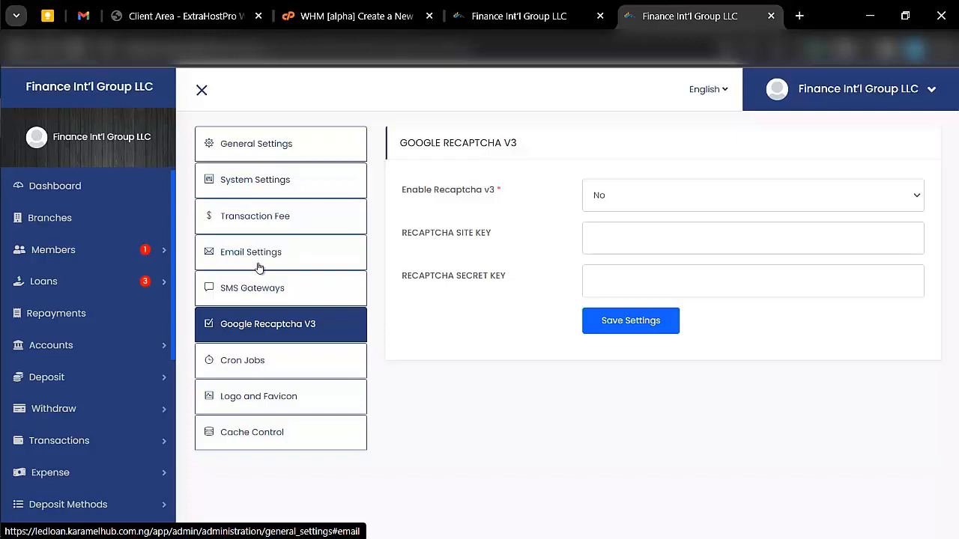
click(274, 366)
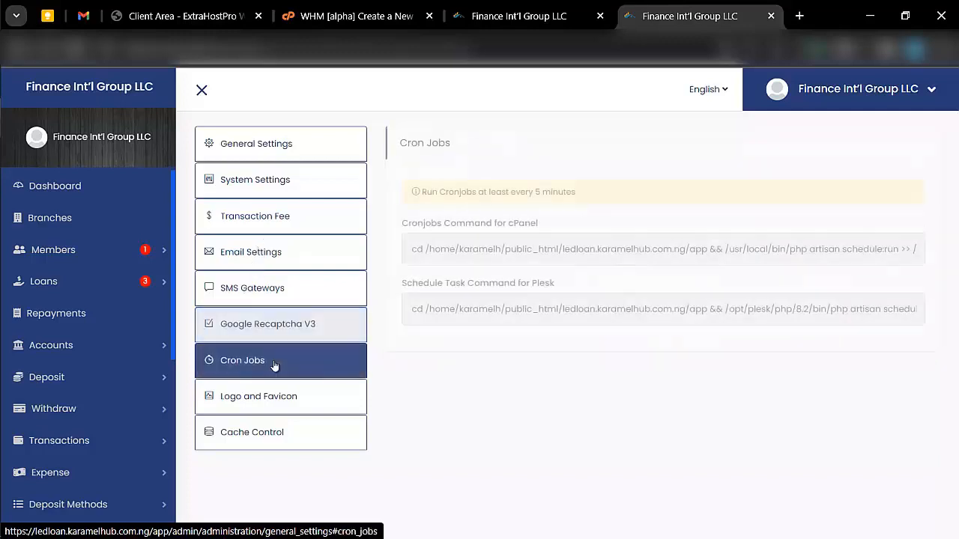
- Select the cPanel cron command, then review the Logo and Favicon and Cache Control settings
click(539, 260)
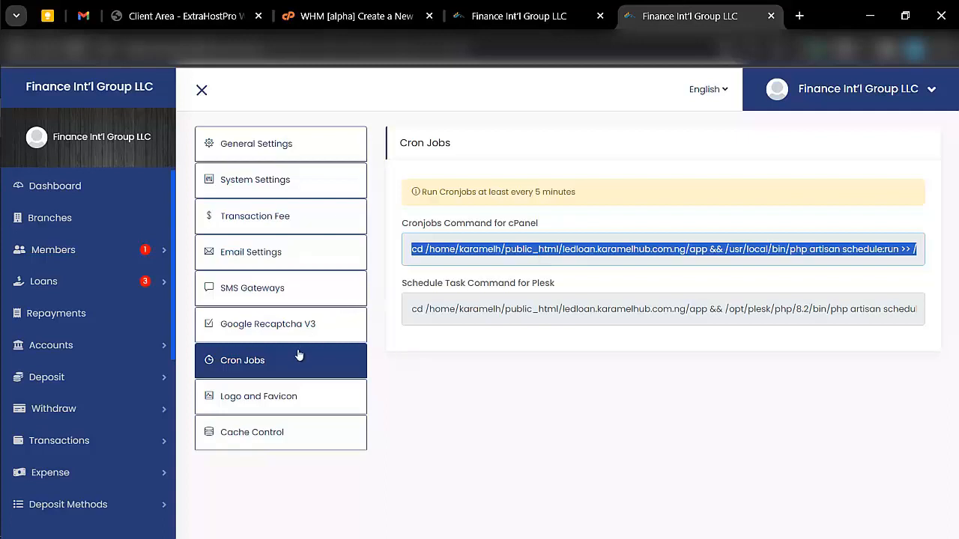
click(285, 393)
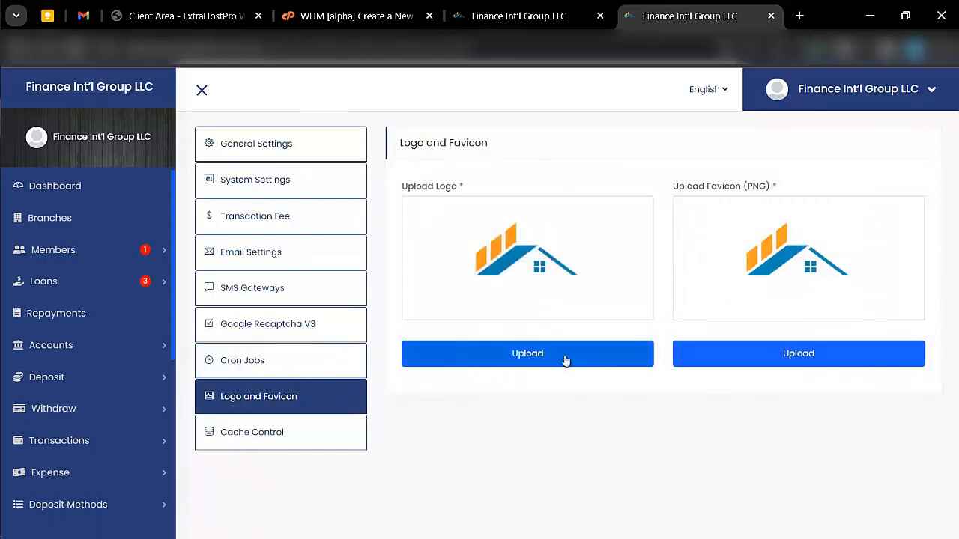
click(266, 439)
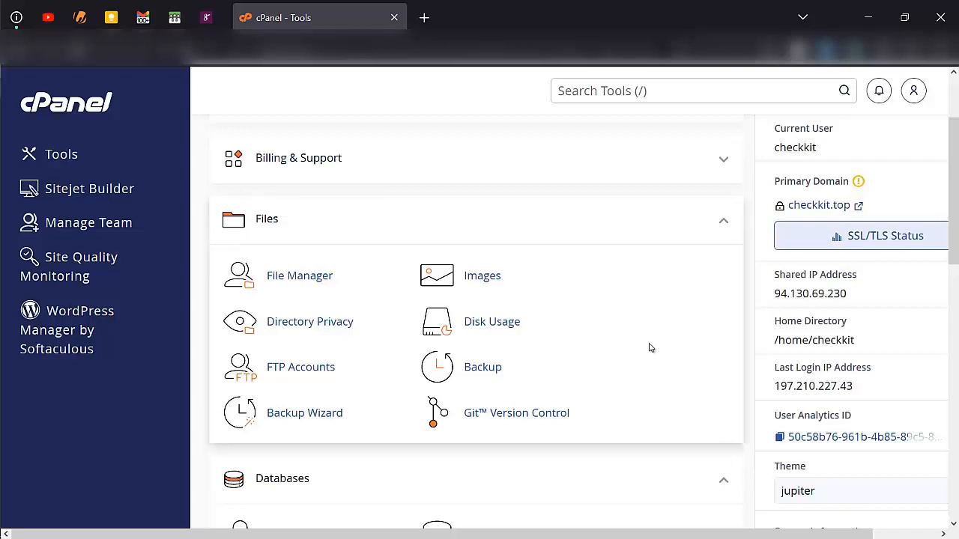
- Navigate File Manager into the public_html/logs folder
click(328, 277)
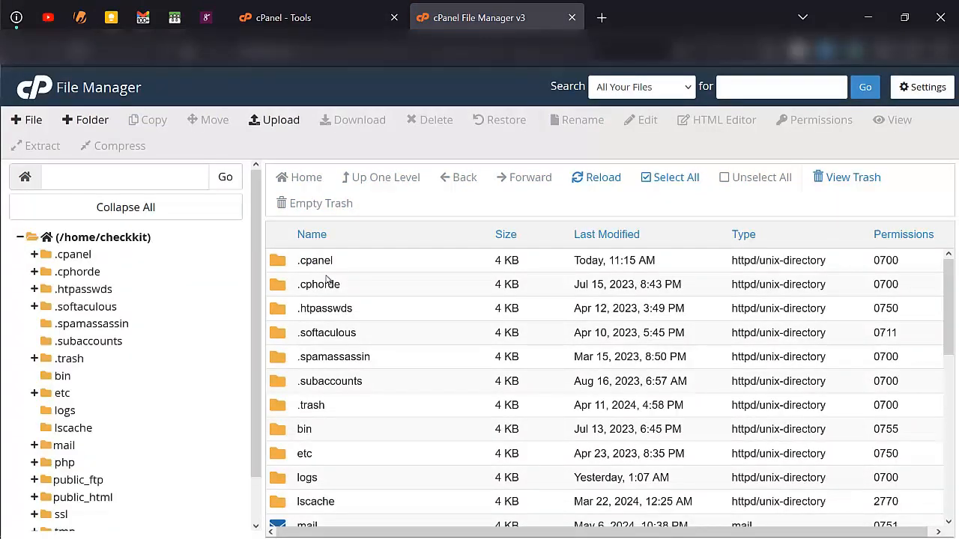
scroll(364, 424, down, 2)
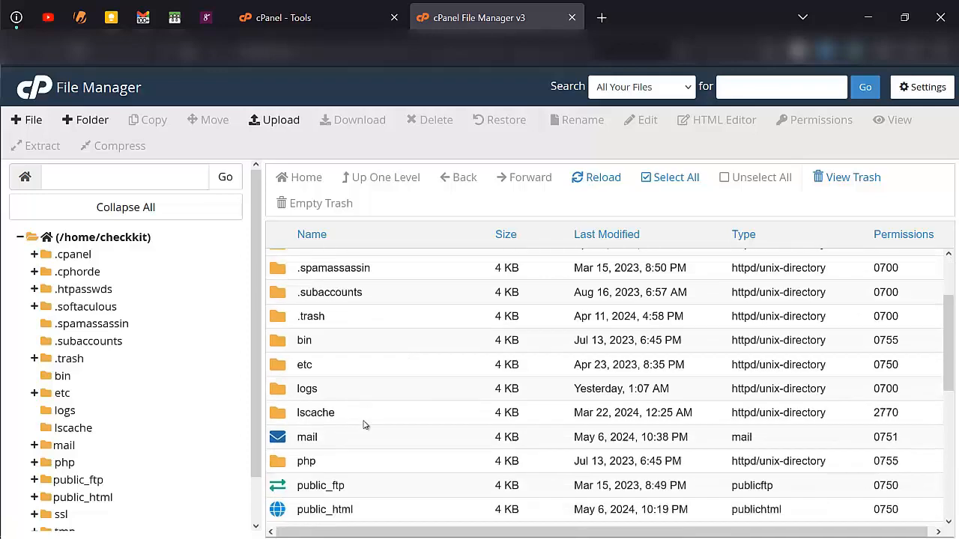
scroll(367, 434, down, 1)
double_click(372, 402)
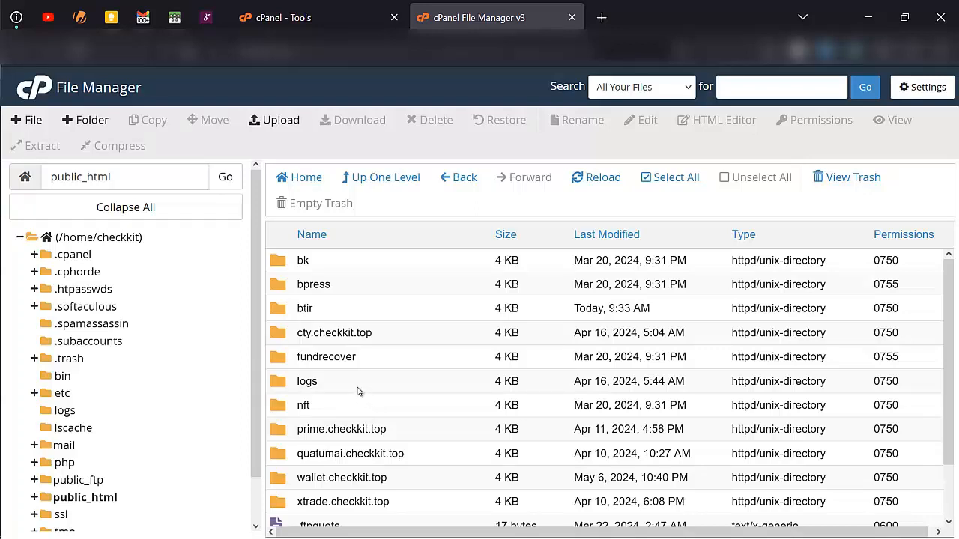
click(359, 390)
double_click(358, 389)
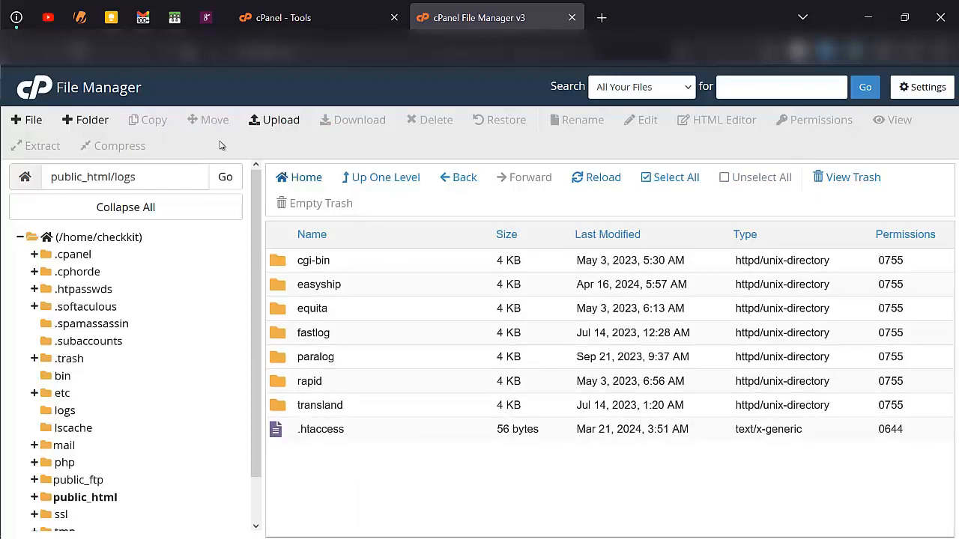
- Create a new folder named 'lenloan' in public_html/logs
click(106, 123)
text(le)
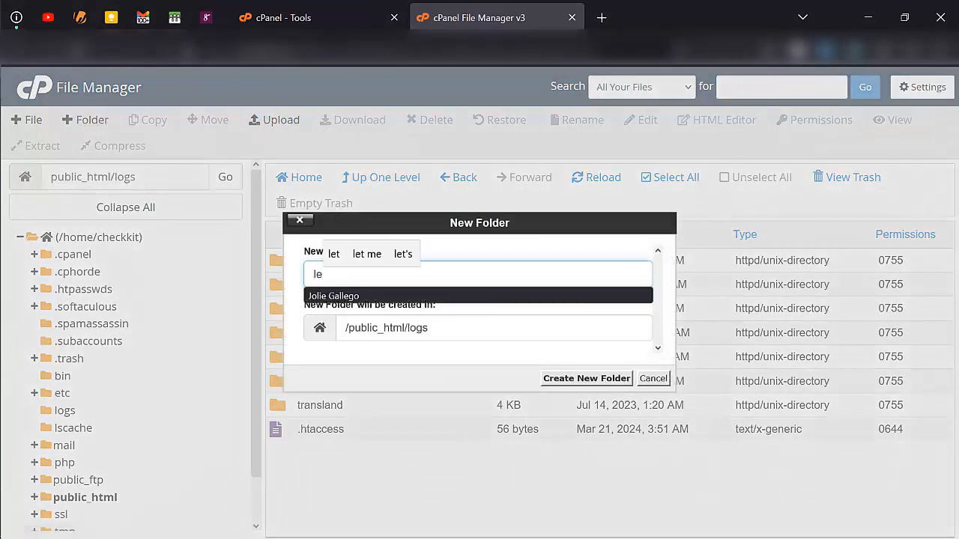
text(nd)
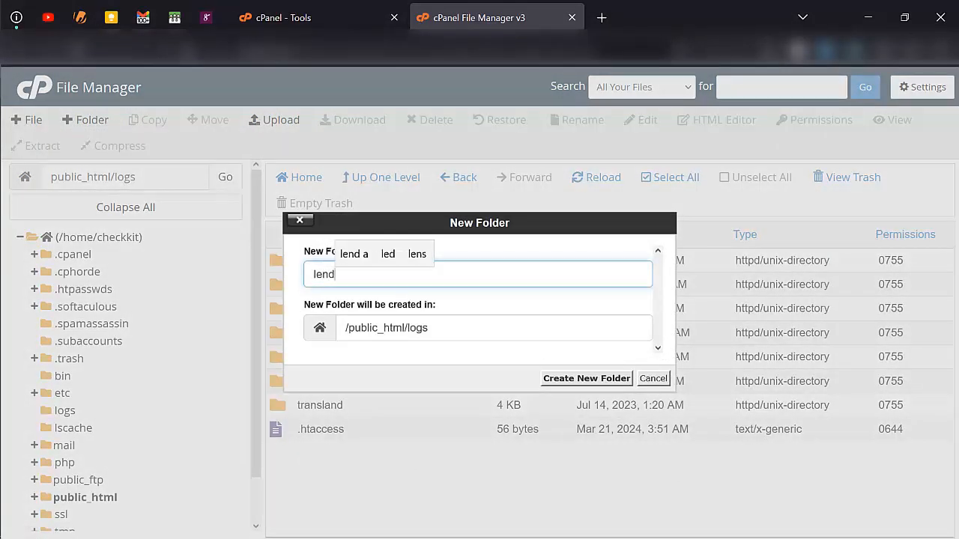
key(BackSpace)
text(loan)
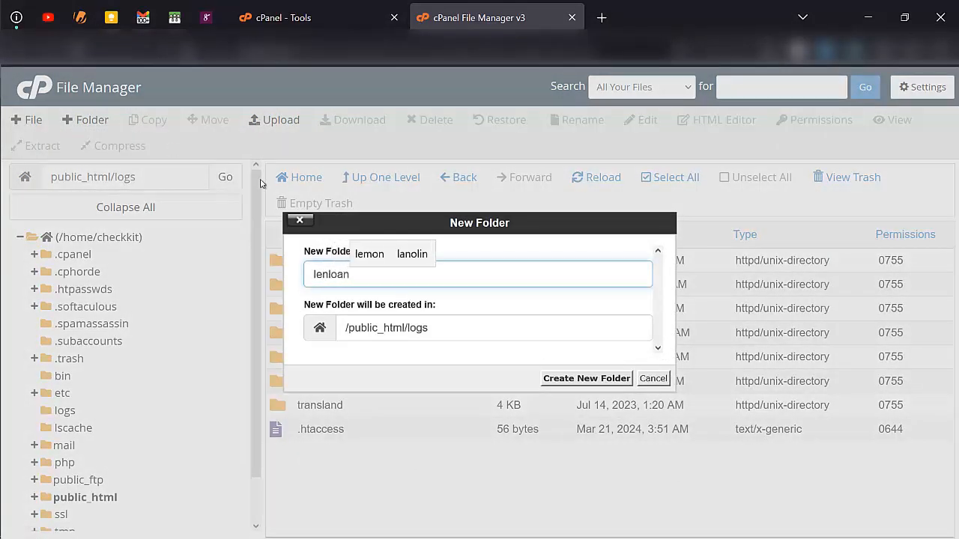
click(574, 379)
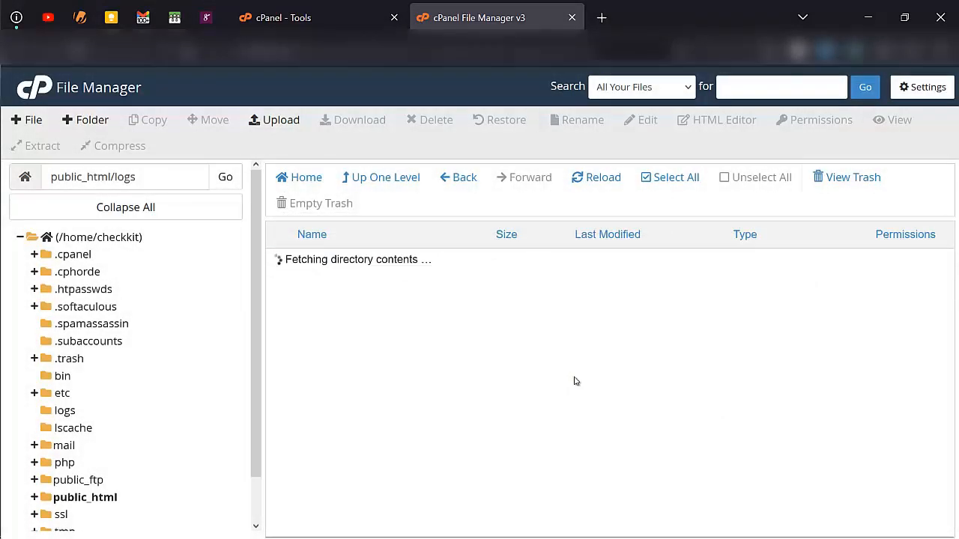
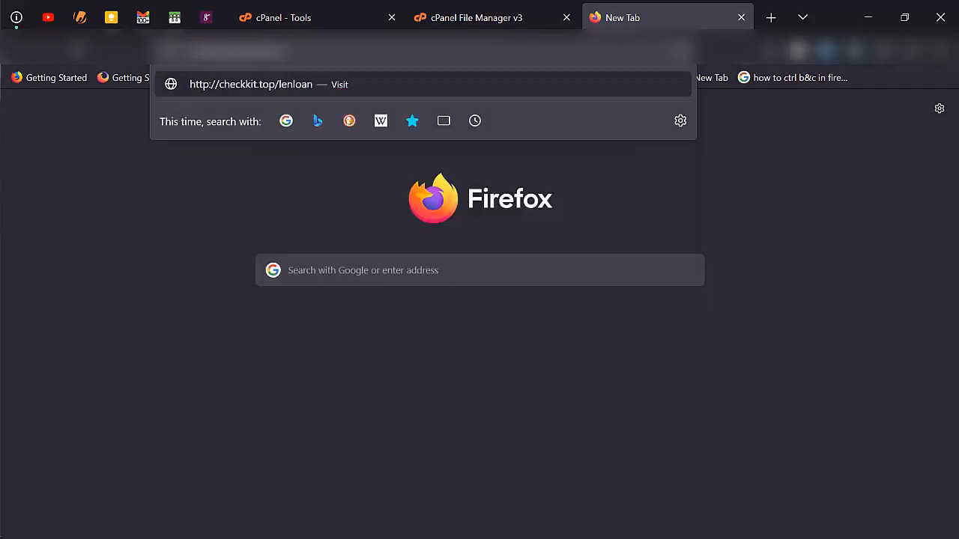
- Load logs.checkkit.top/lenloan to confirm it is empty, then open the lenloan folder in File Manager
text(log)
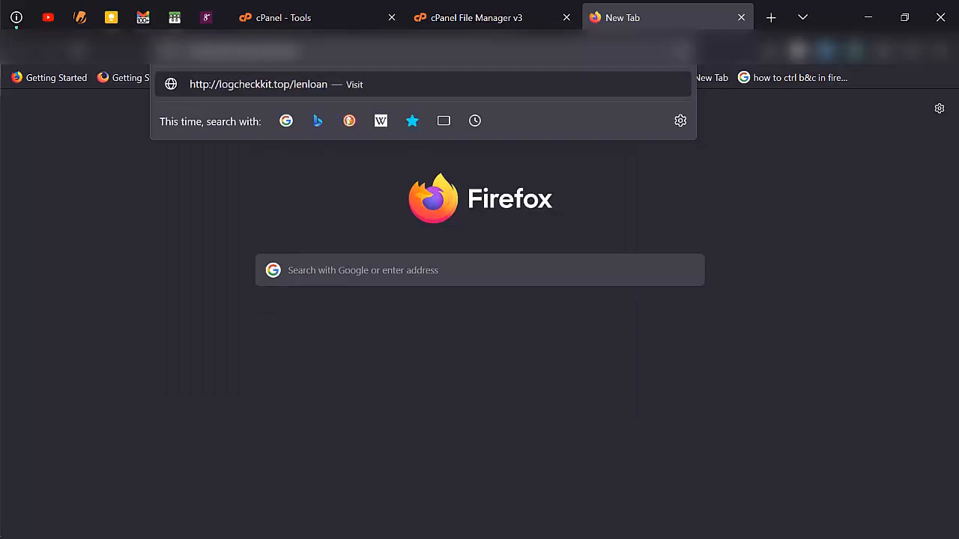
text(s)
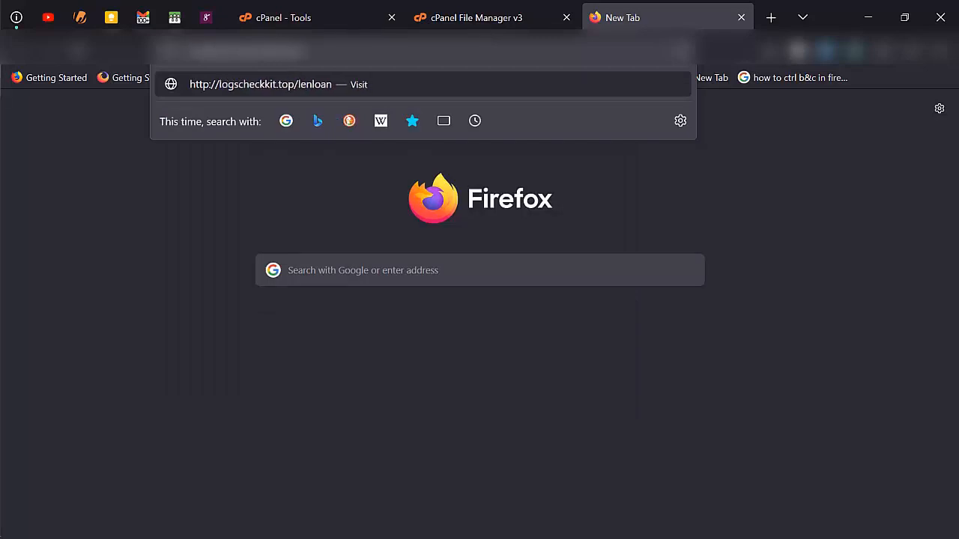
text(.)
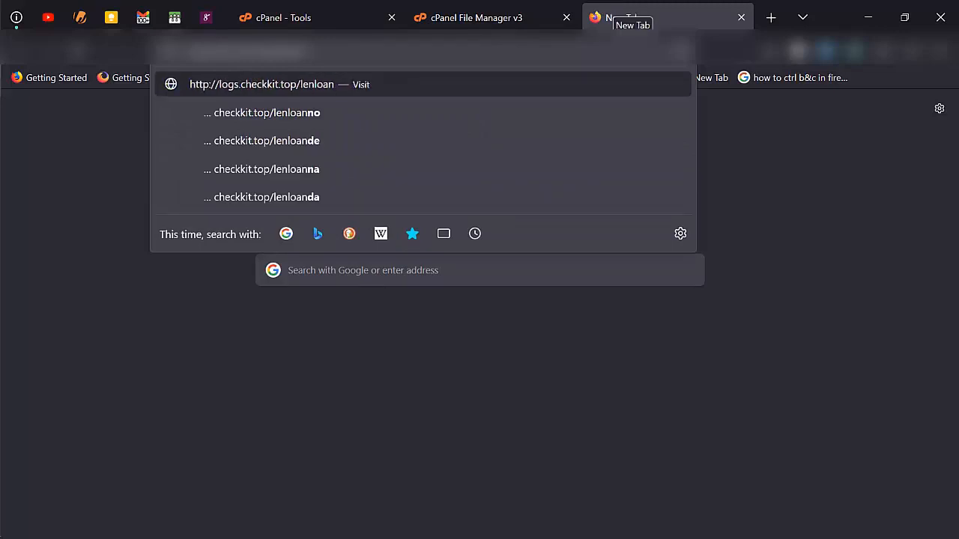
key(Return)
click(504, 5)
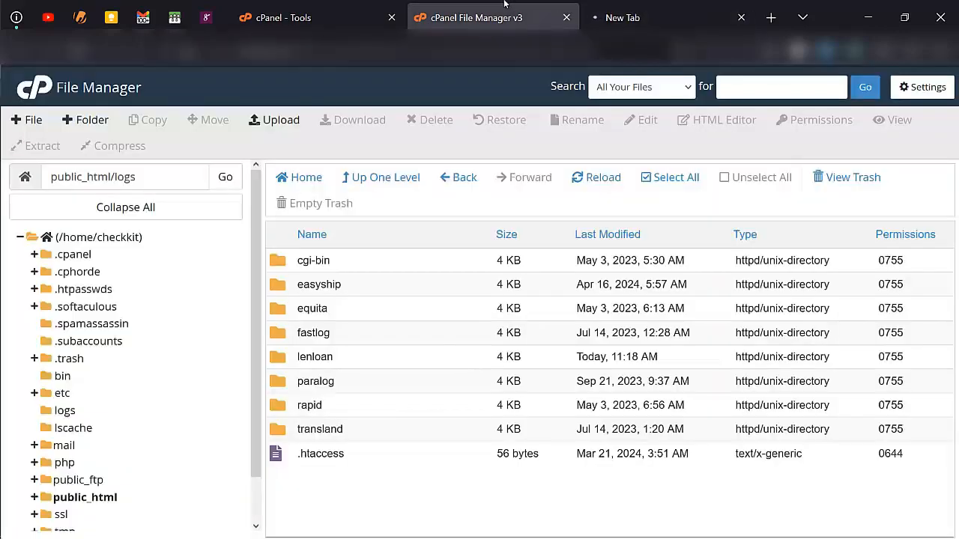
click(644, 4)
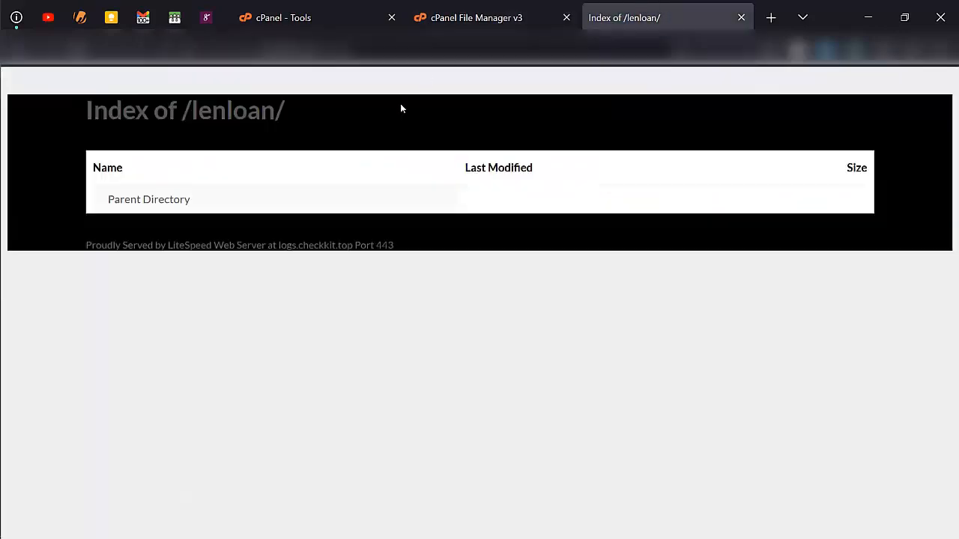
click(448, 14)
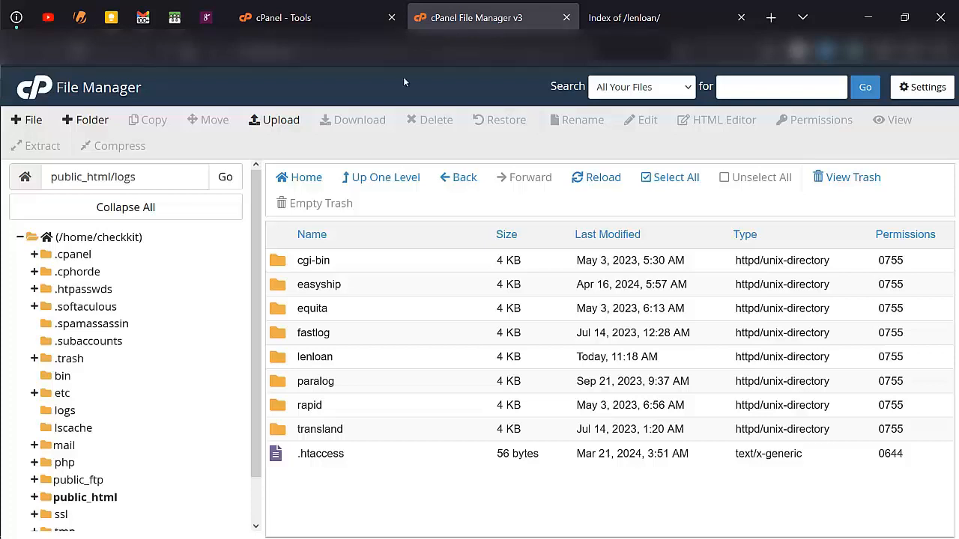
double_click(376, 359)
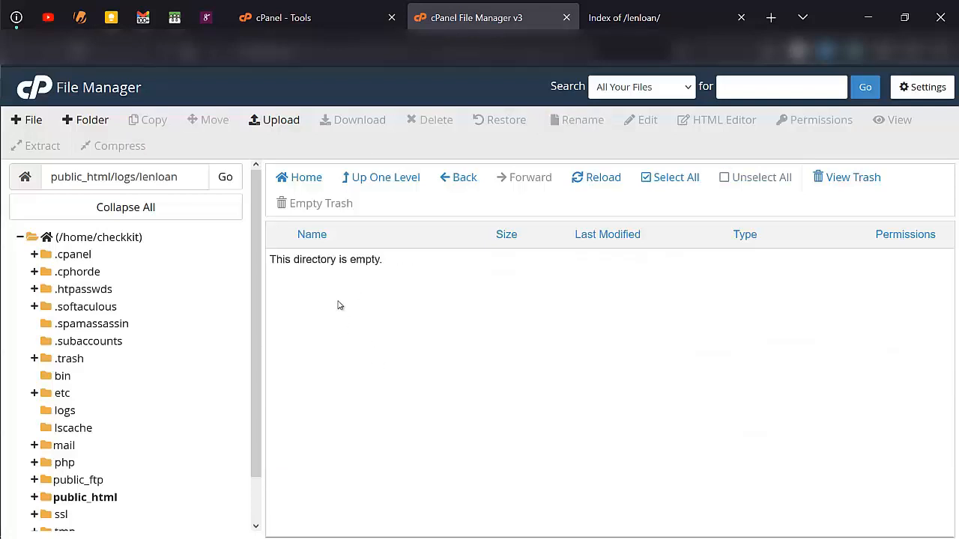
- Upload the ledloan zip from Downloads into the lenloan folder
click(283, 124)
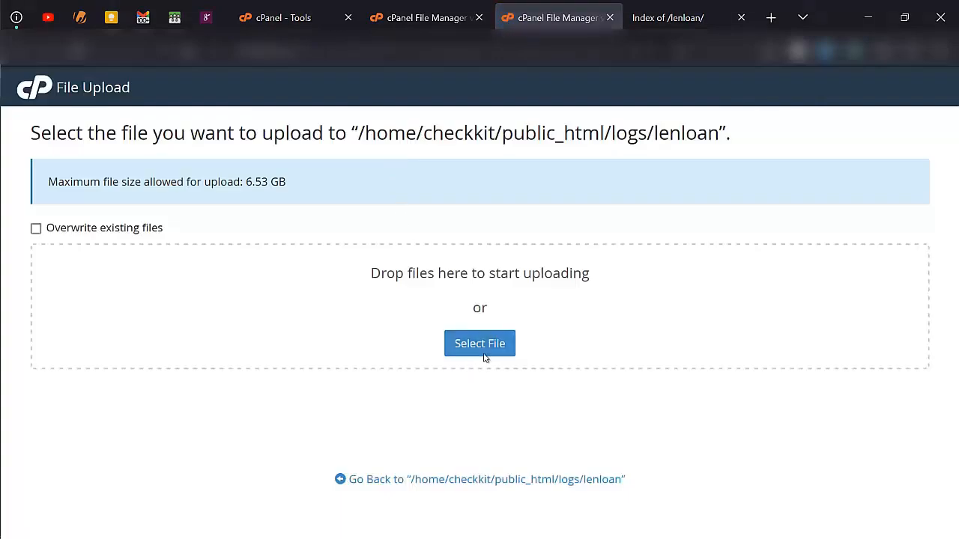
click(447, 332)
double_click(257, 223)
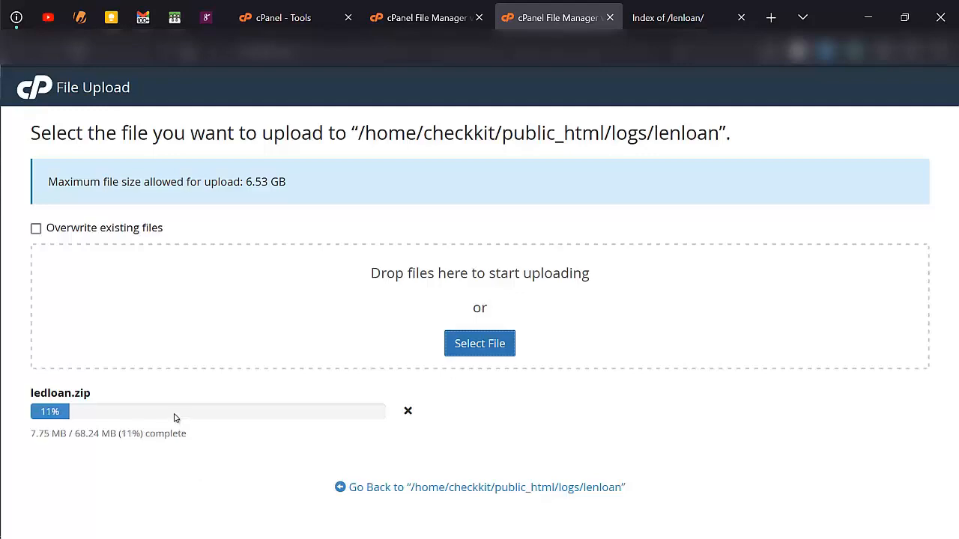
- Search the cPanel tools for 'db' and open the MySQL Database Wizard
click(311, 6)
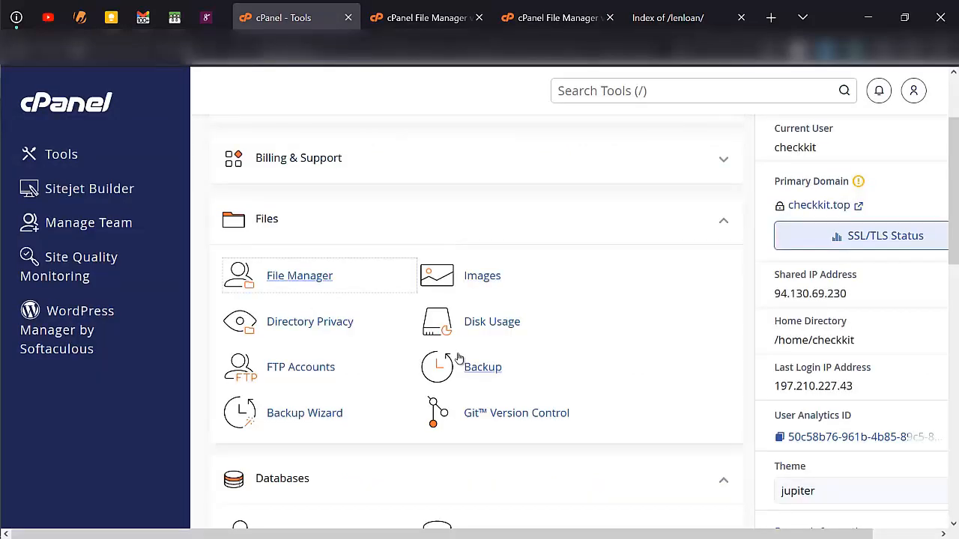
click(581, 94)
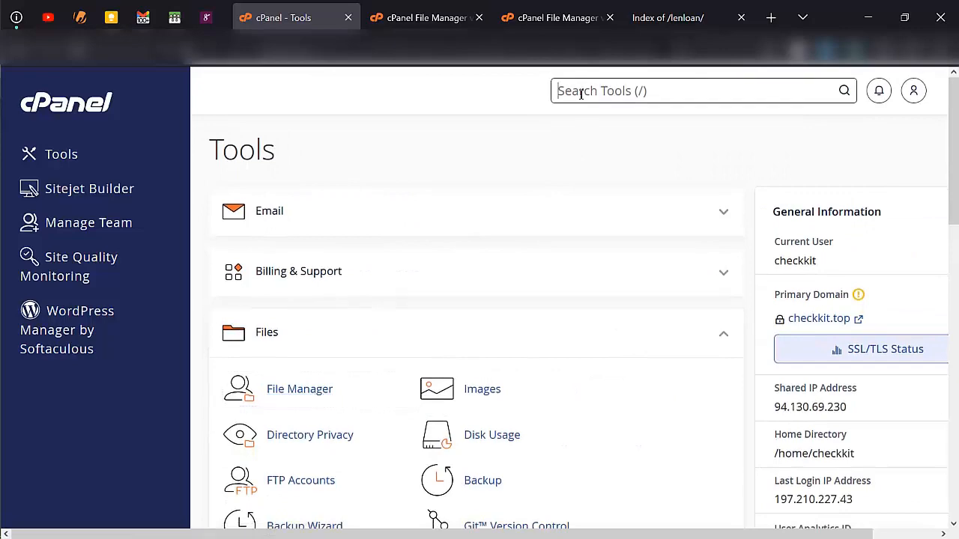
text(db)
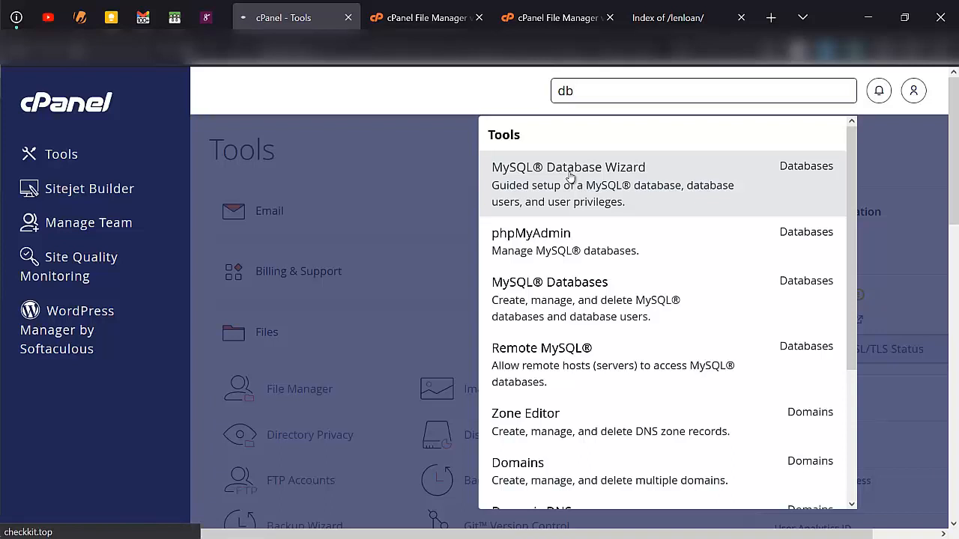
click(569, 176)
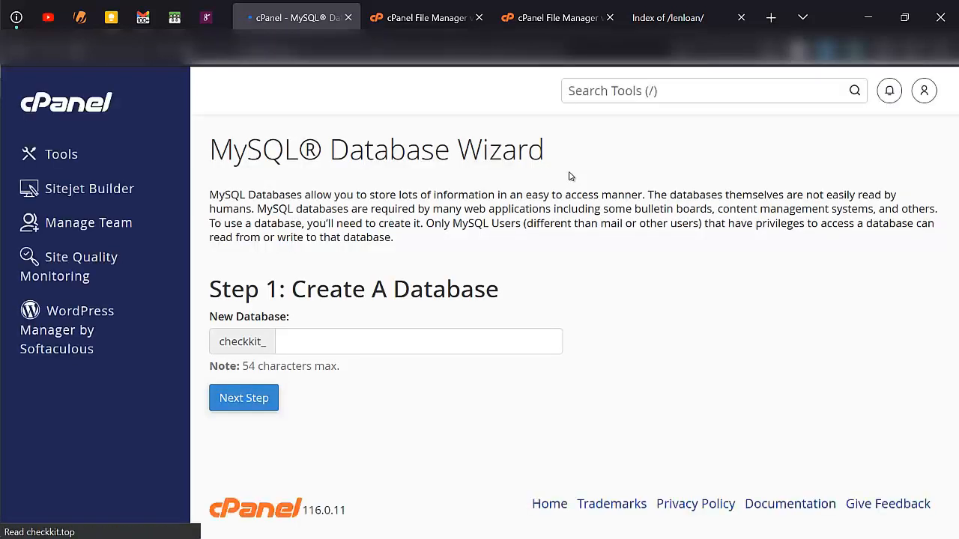
- Create a new database named lenloandb
click(474, 339)
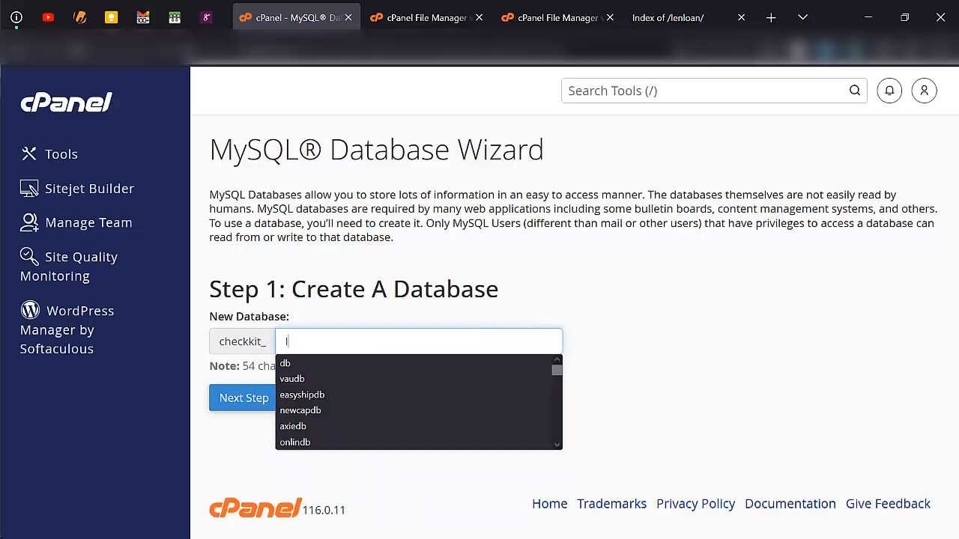
text(led)
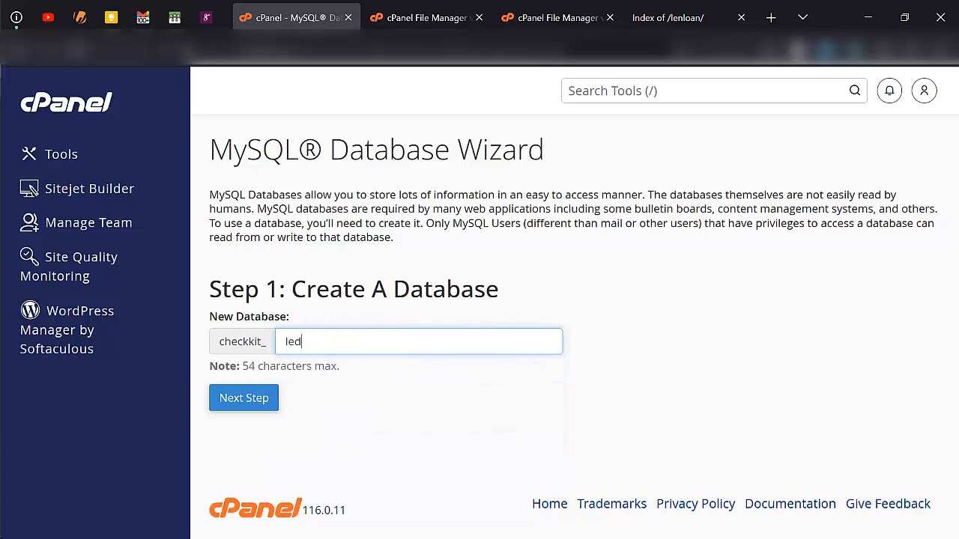
key(BackSpace)
text(nloandb)
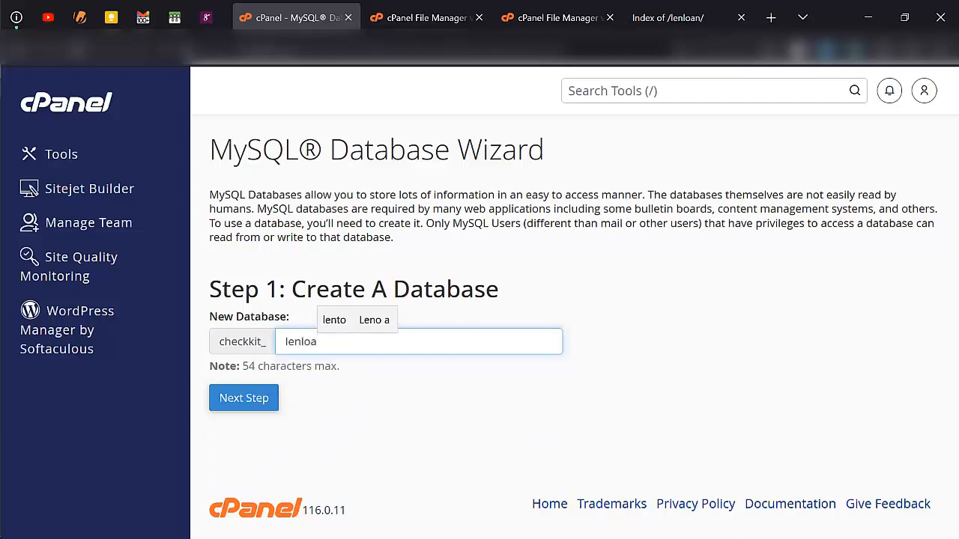
click(259, 399)
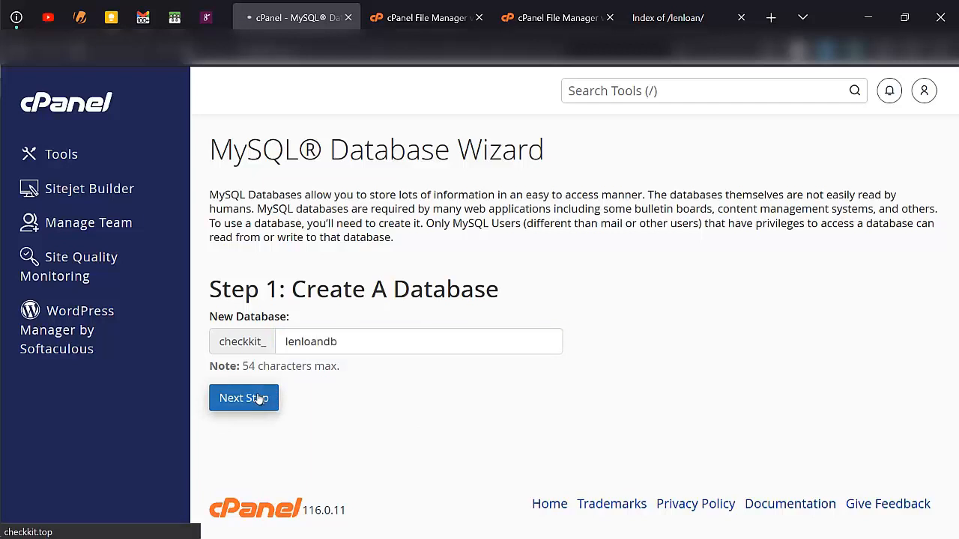
- Enter the username lenloanus and fill both password fields with a generated strong password
text(len)
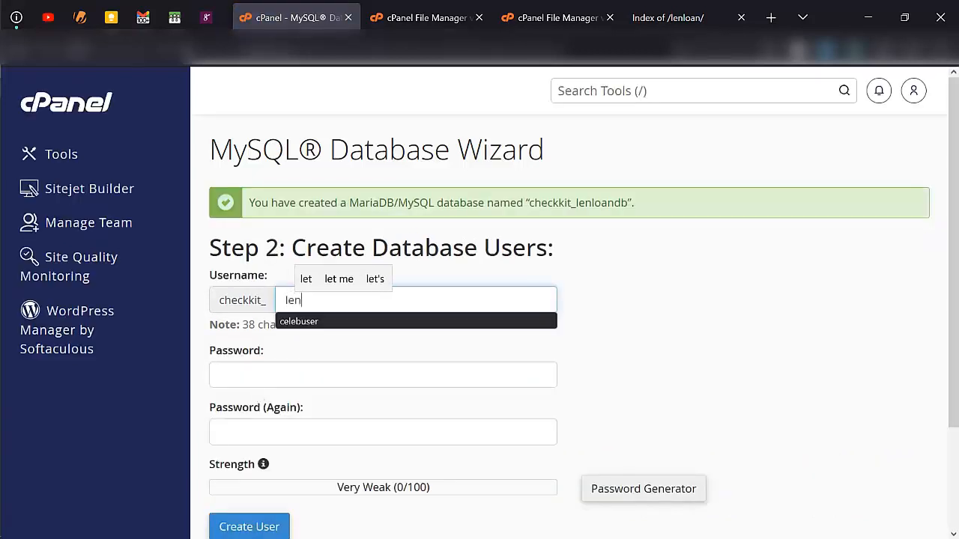
text(loanuser)
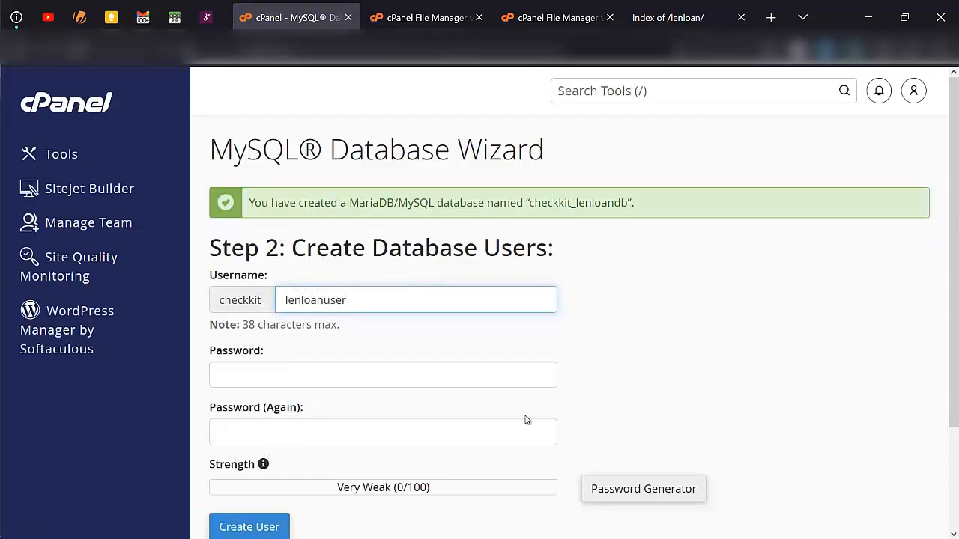
click(665, 486)
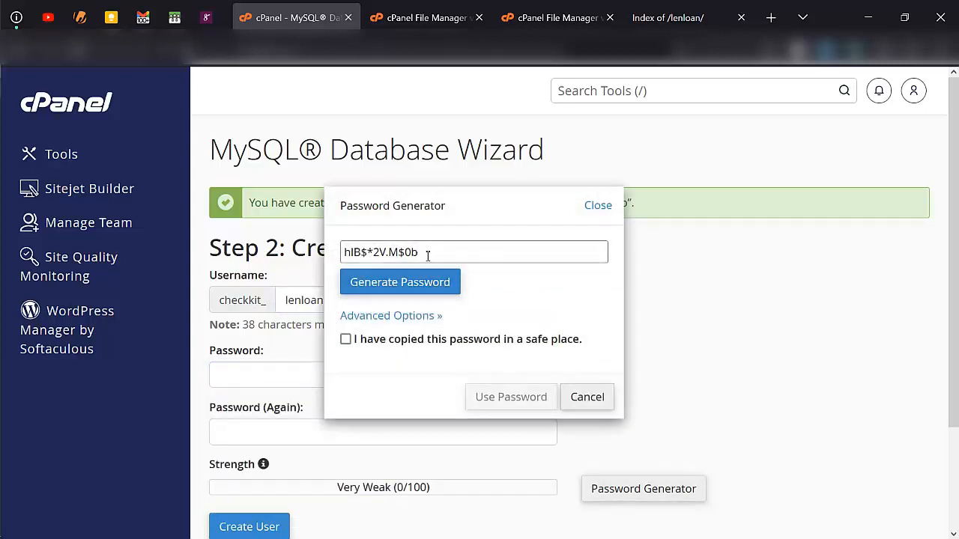
key(ctrl+a)
triple_click(428, 256)
key(ctrl+c)
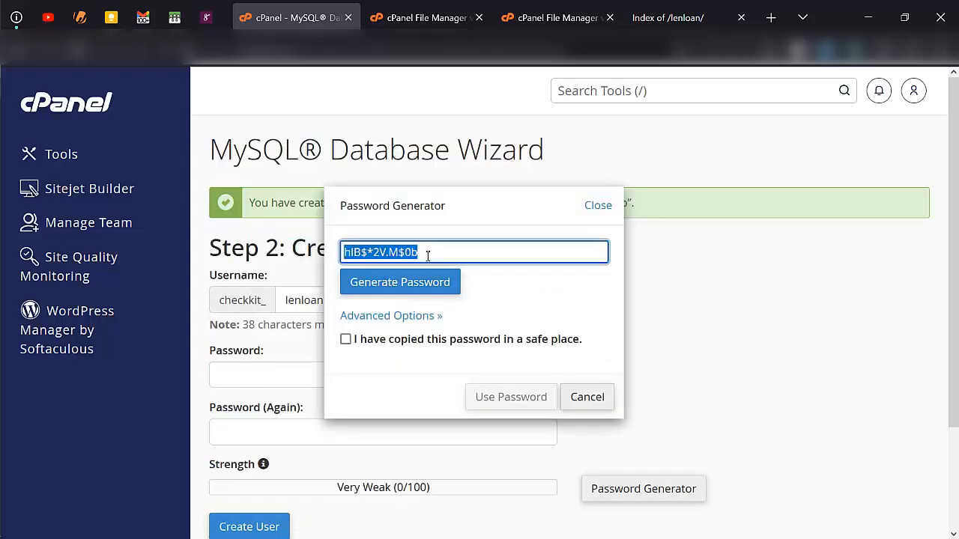
click(437, 340)
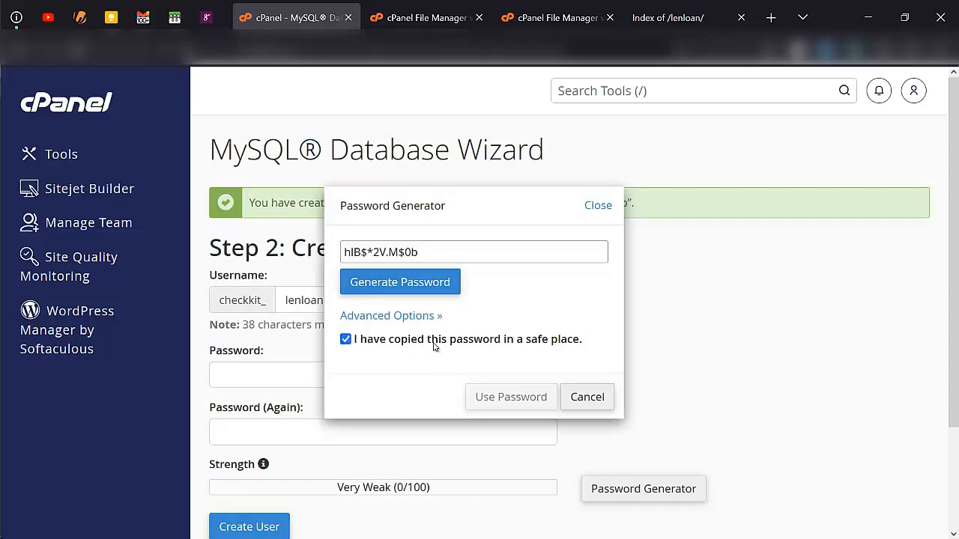
click(517, 397)
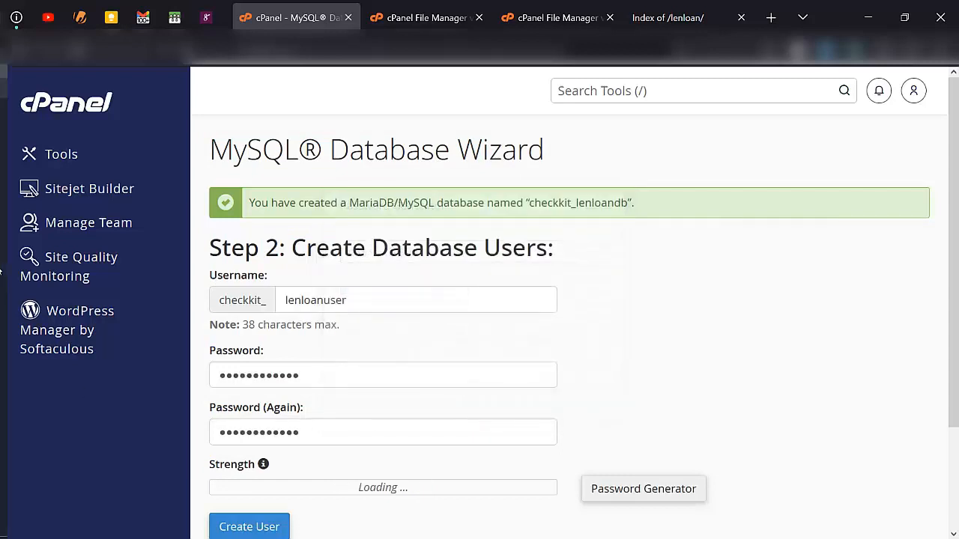
- Save the generated password in the notes, then create the database user
click(20, 292)
click(548, 263)
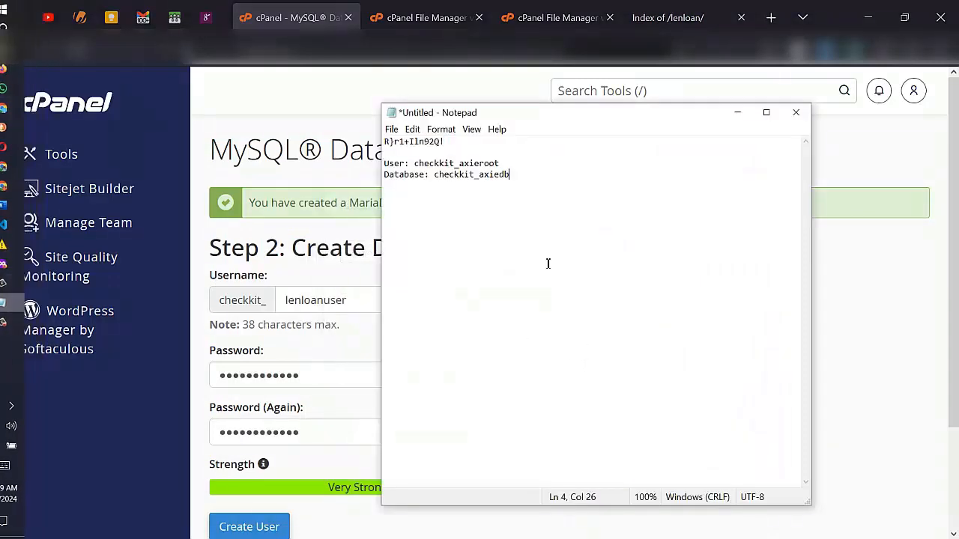
key(ctrl+a)
key(ctrl+v)
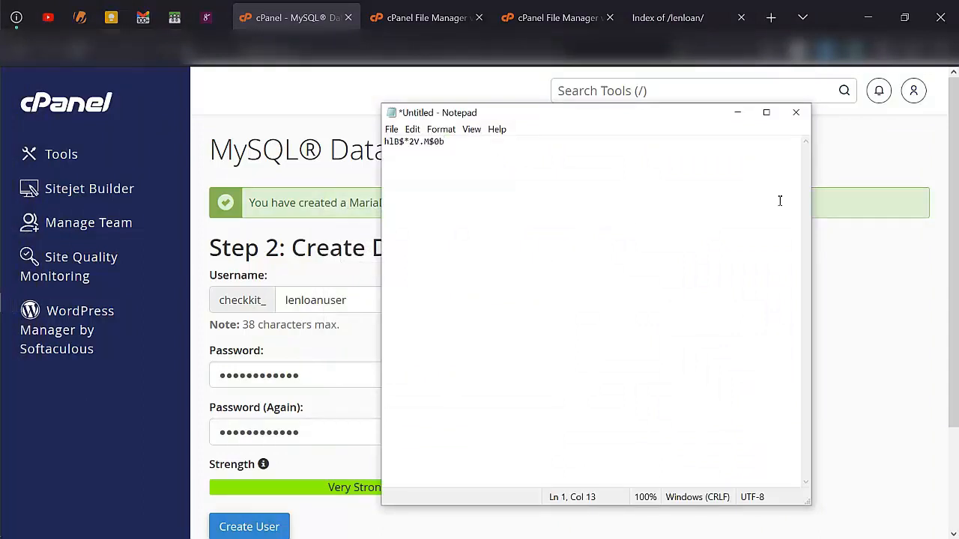
click(853, 326)
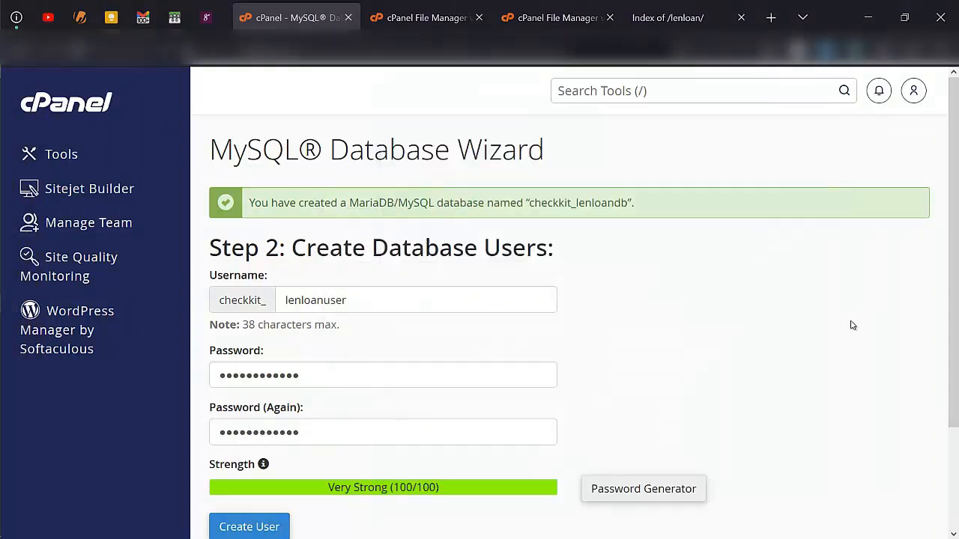
click(274, 528)
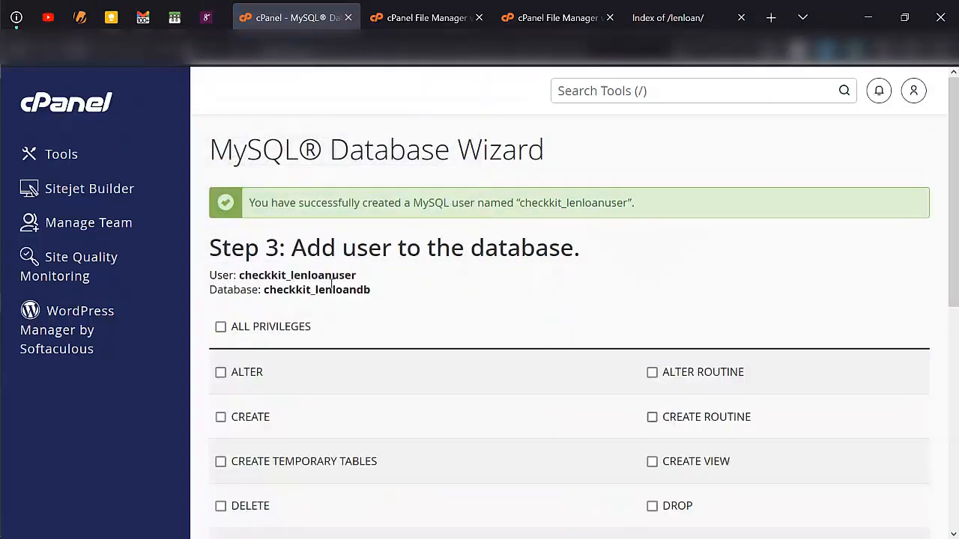
- Copy the new user and database names into the notes
drag(365, 290, 197, 283)
key(ctrl+c)
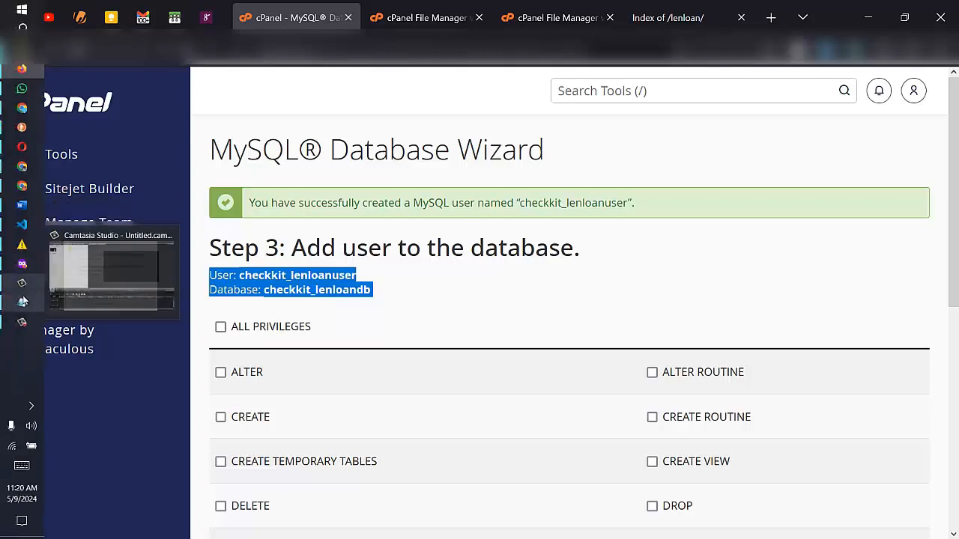
click(22, 303)
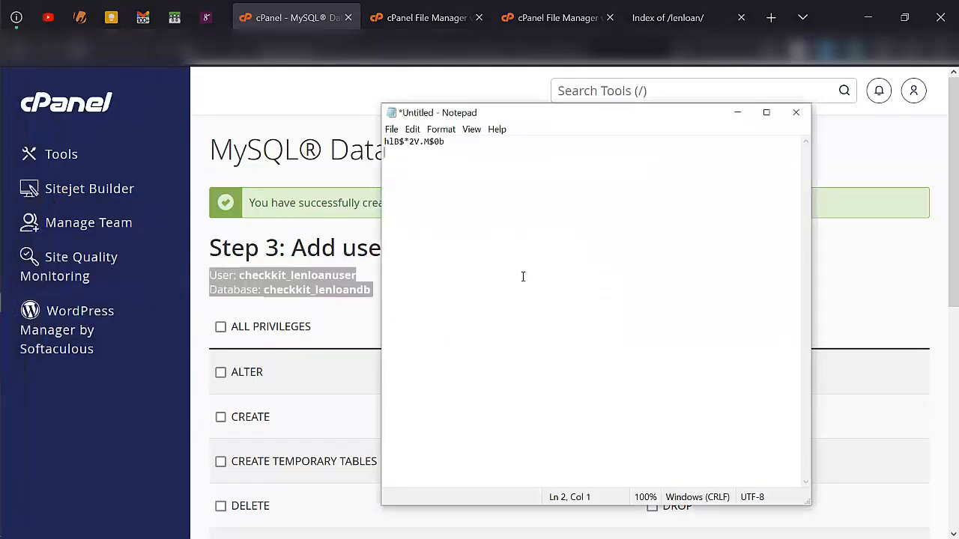
key(ctrl+v)
click(863, 289)
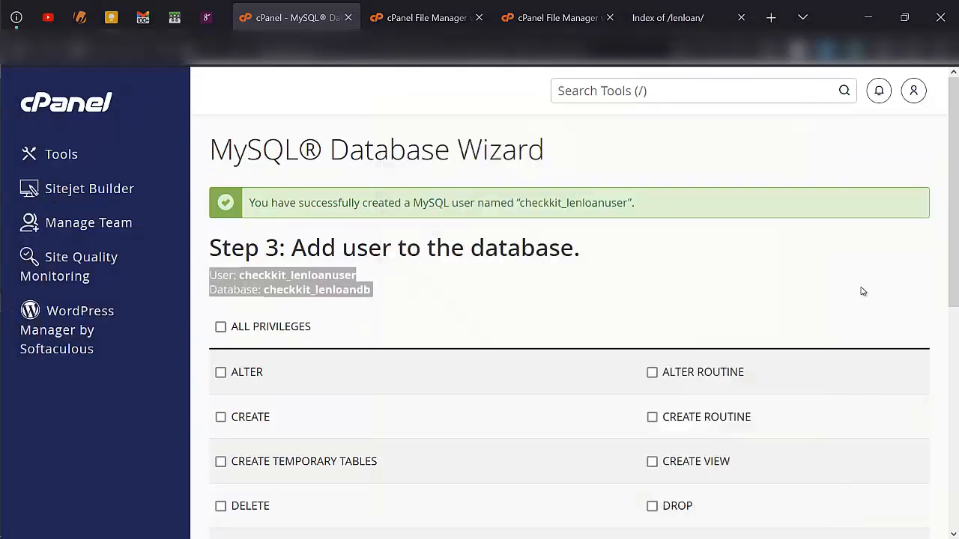
- Grant the user ALL PRIVILEGES on the database, save, and check the zip upload progress
click(264, 330)
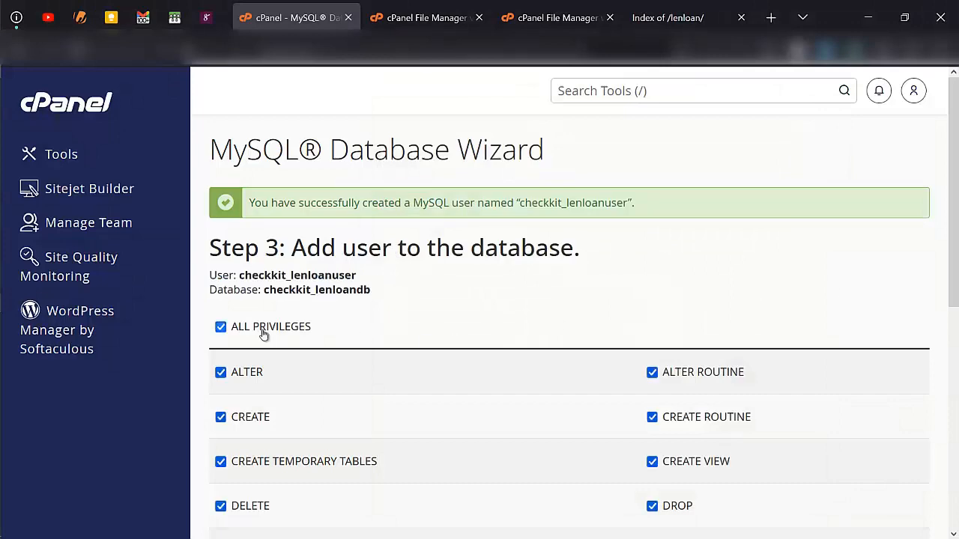
scroll(264, 333, down, 3)
scroll(264, 335, down, 2)
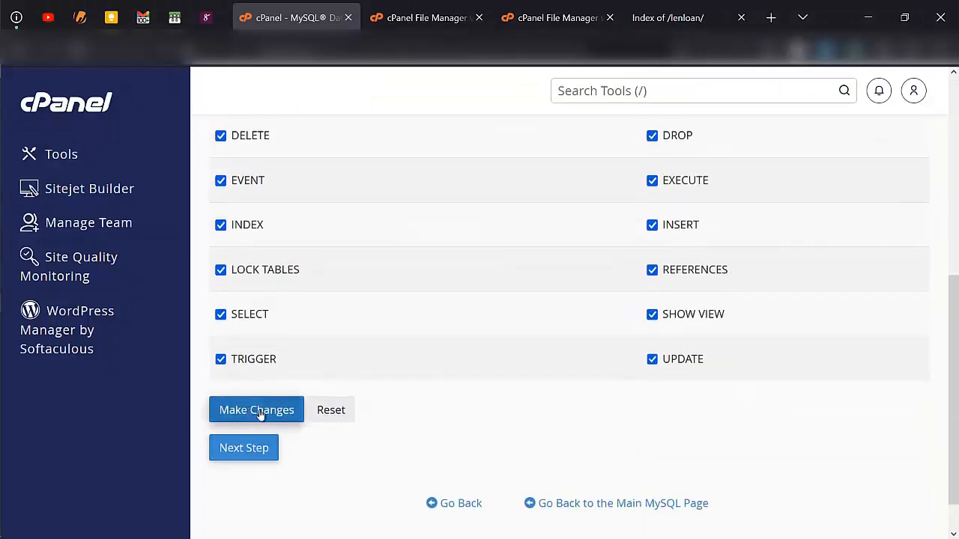
click(264, 412)
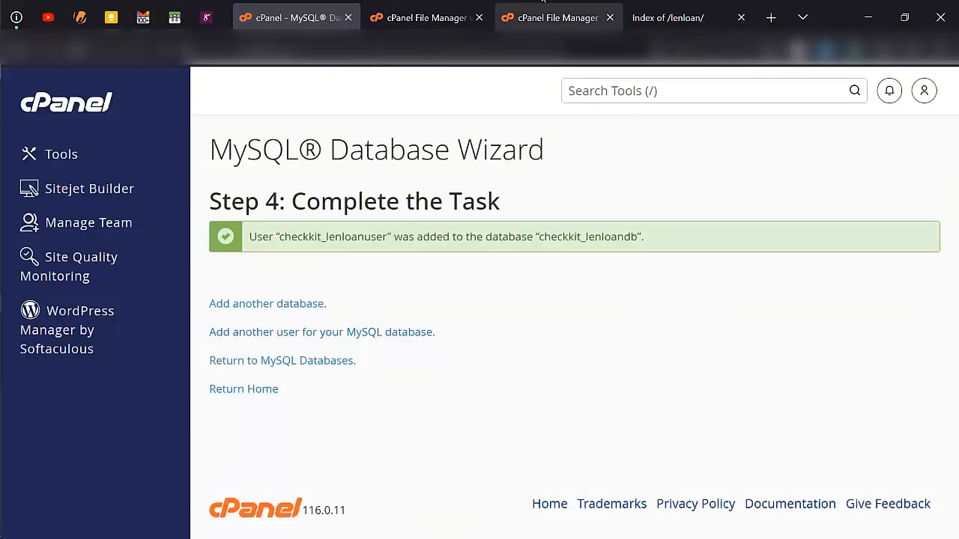
click(543, 3)
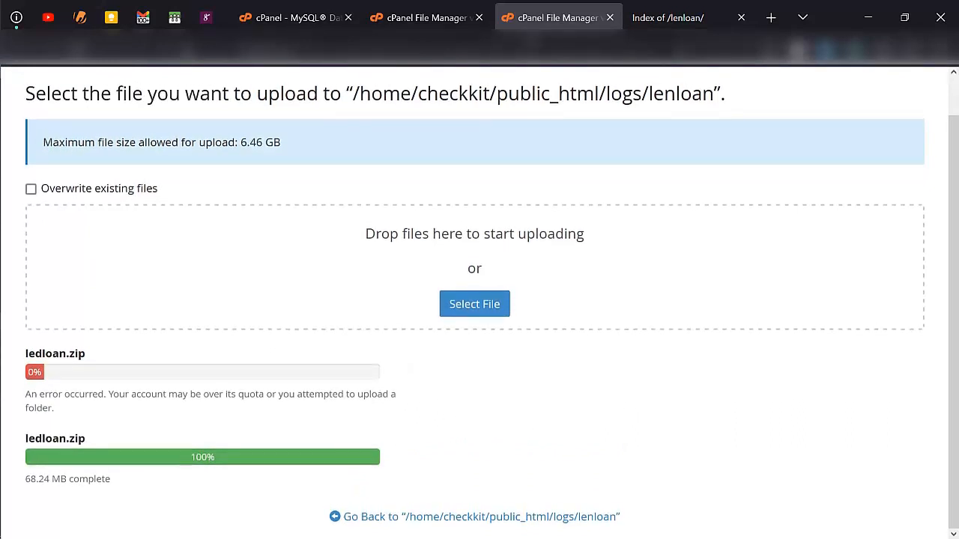
- Return to File Manager and refresh the lenloan folder listing
click(610, 17)
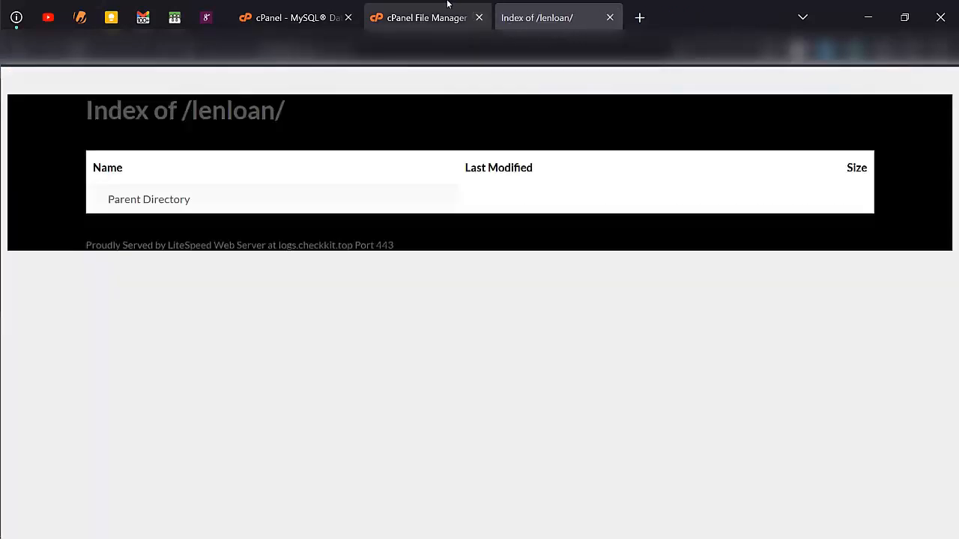
click(445, 22)
click(590, 171)
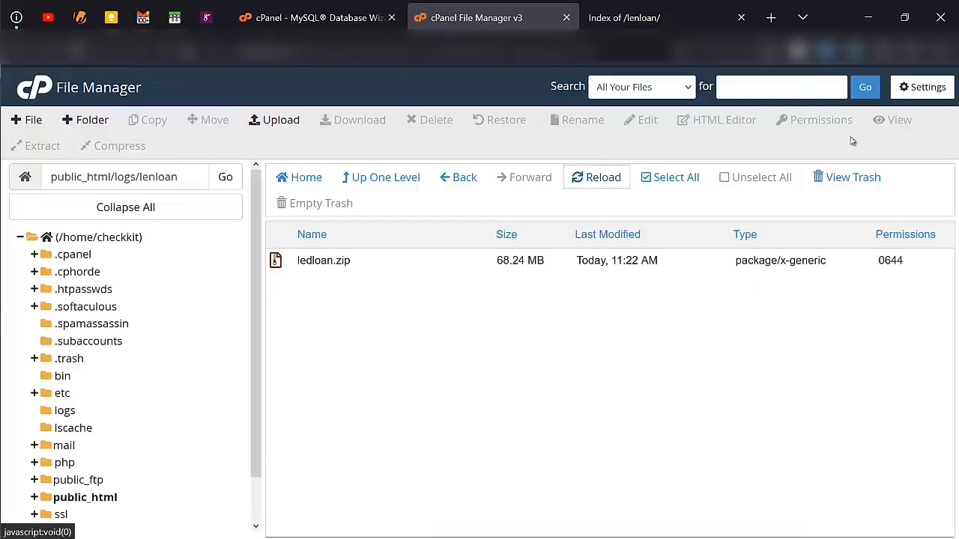
click(920, 89)
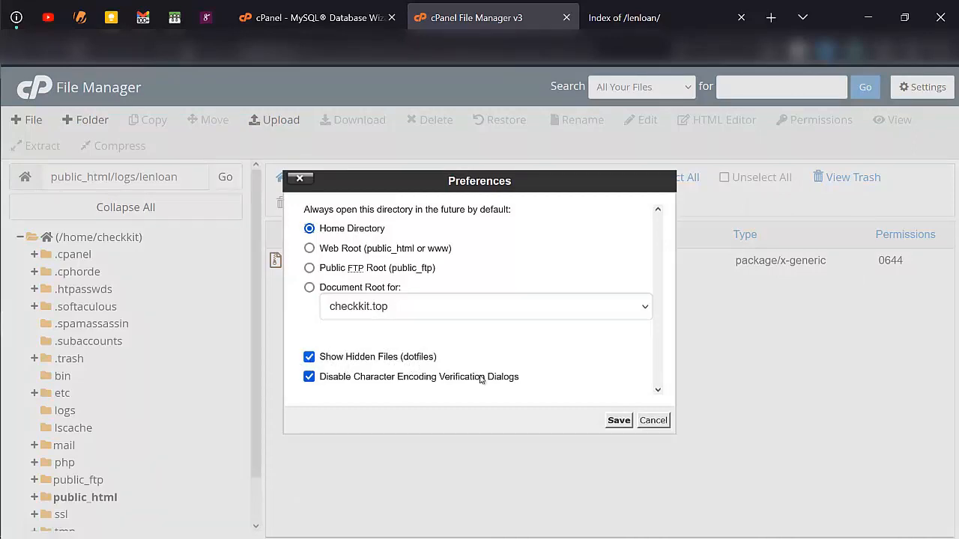
click(653, 420)
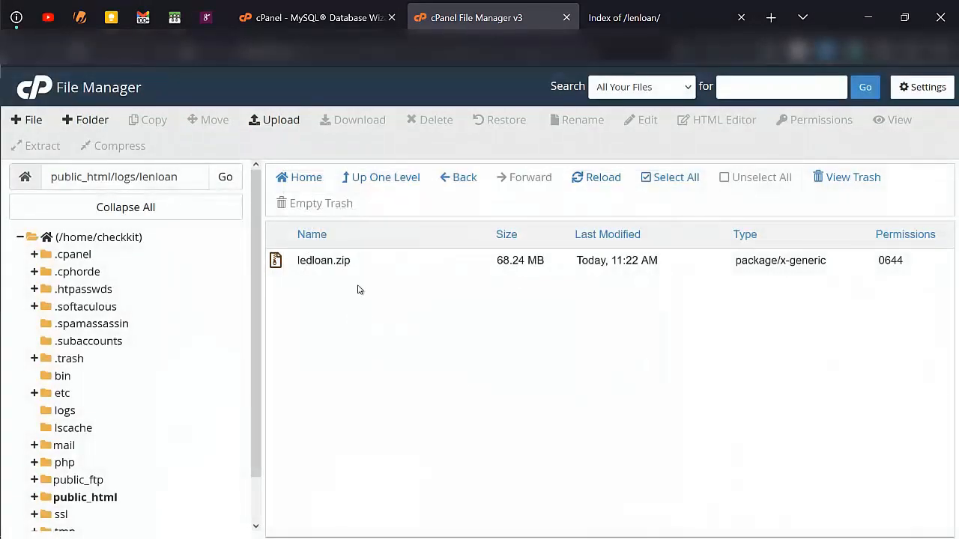
- Extract ledloan.zip into the lenloan folder
right_click(378, 272)
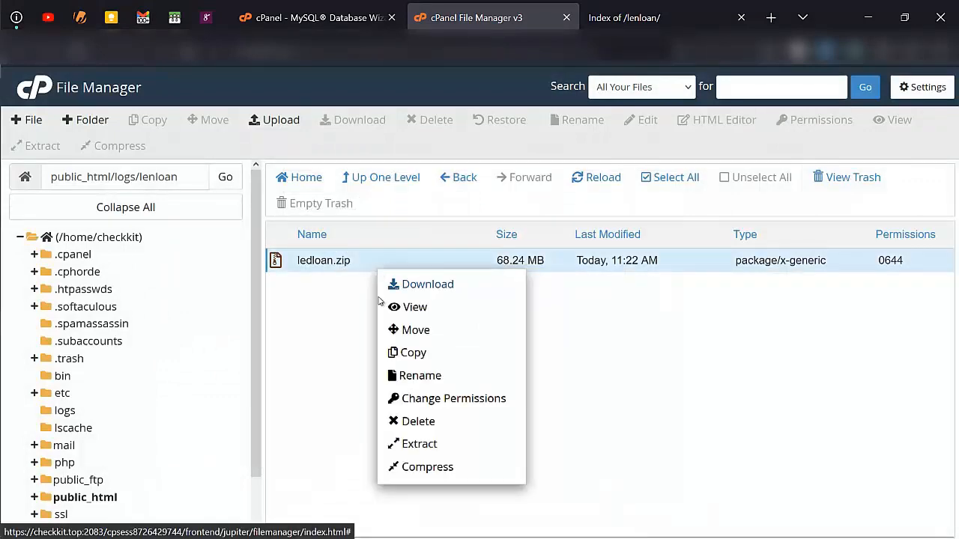
click(436, 445)
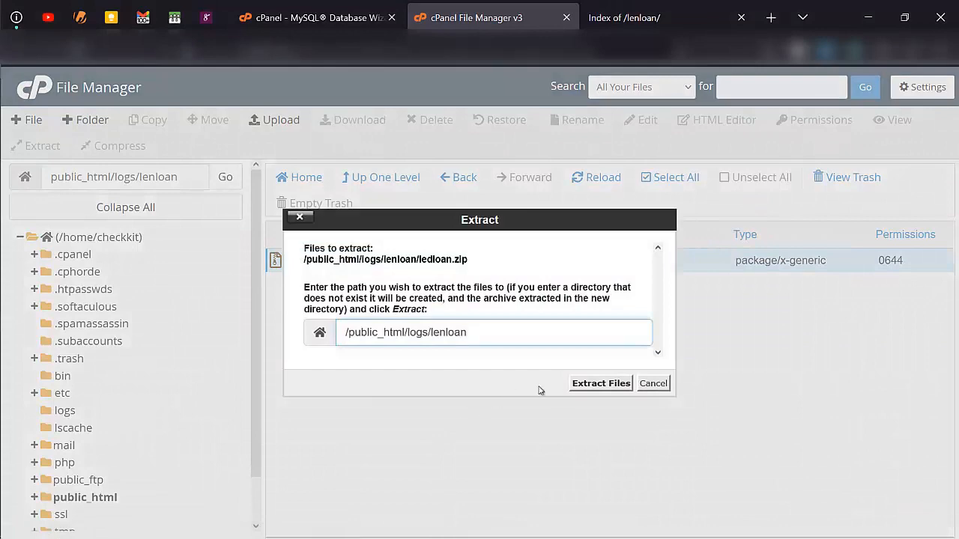
click(581, 387)
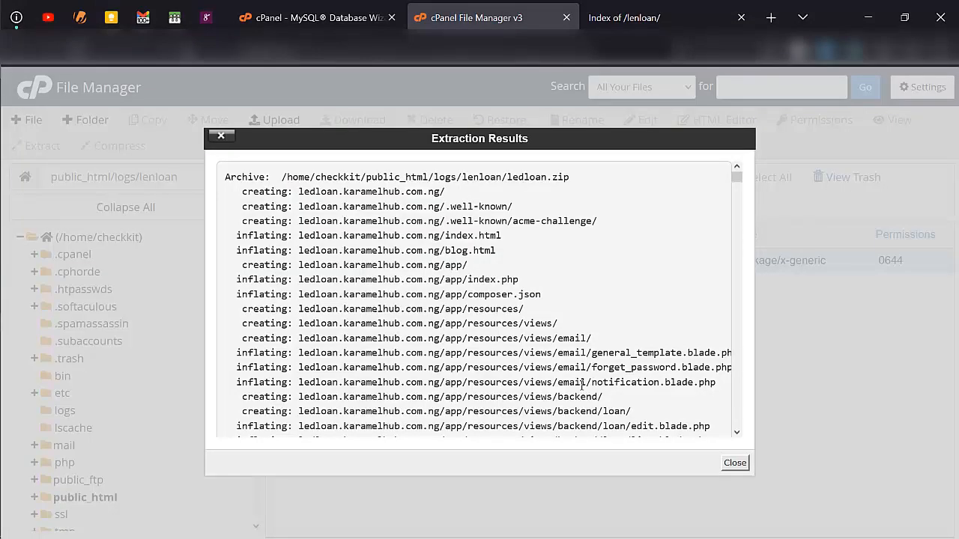
click(722, 466)
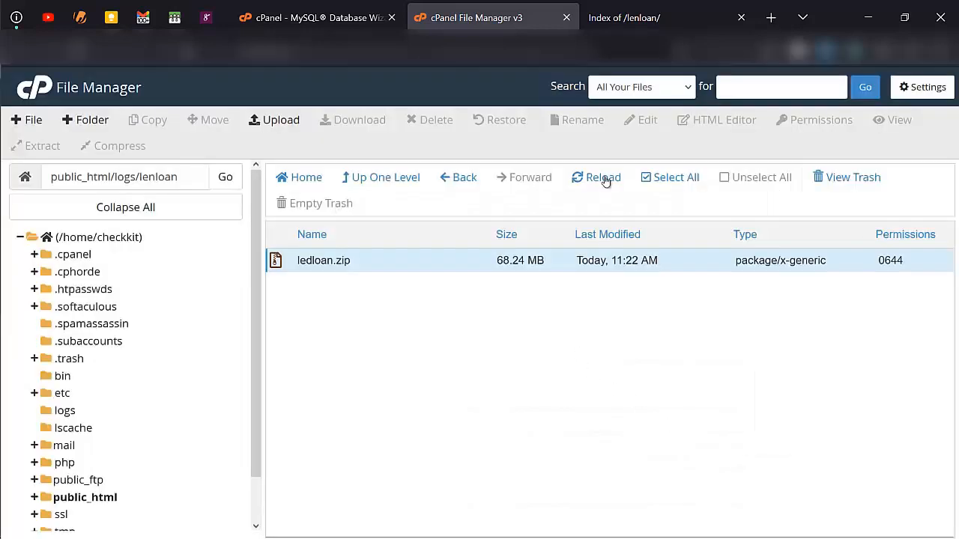
- Move all files from ledloan.karamelhub.com.ng up into /public_html/logs/lenloan/
click(606, 180)
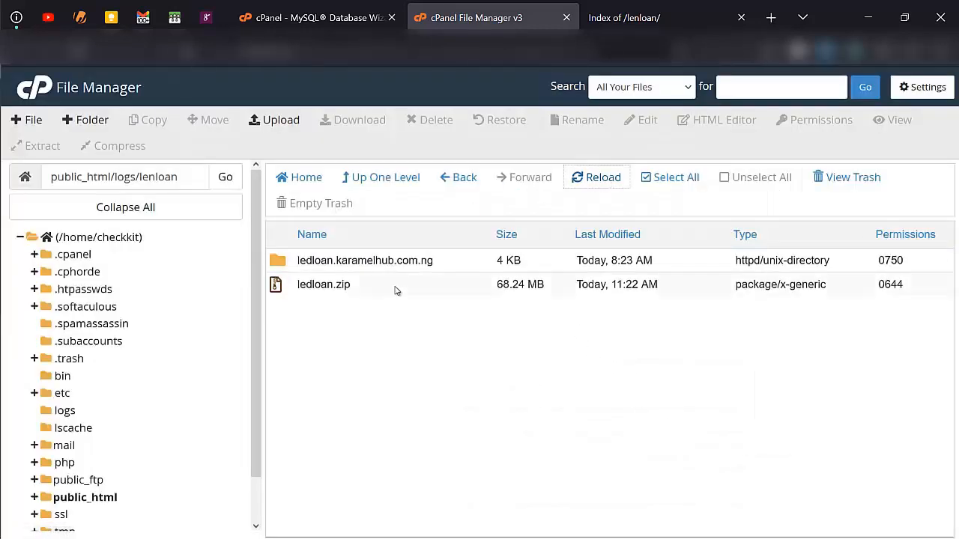
double_click(442, 268)
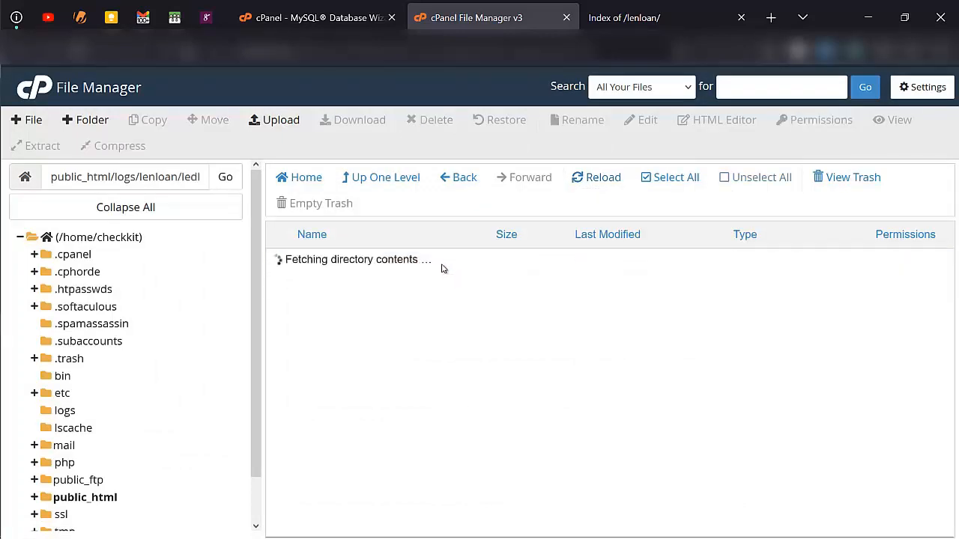
scroll(418, 435, down, 3)
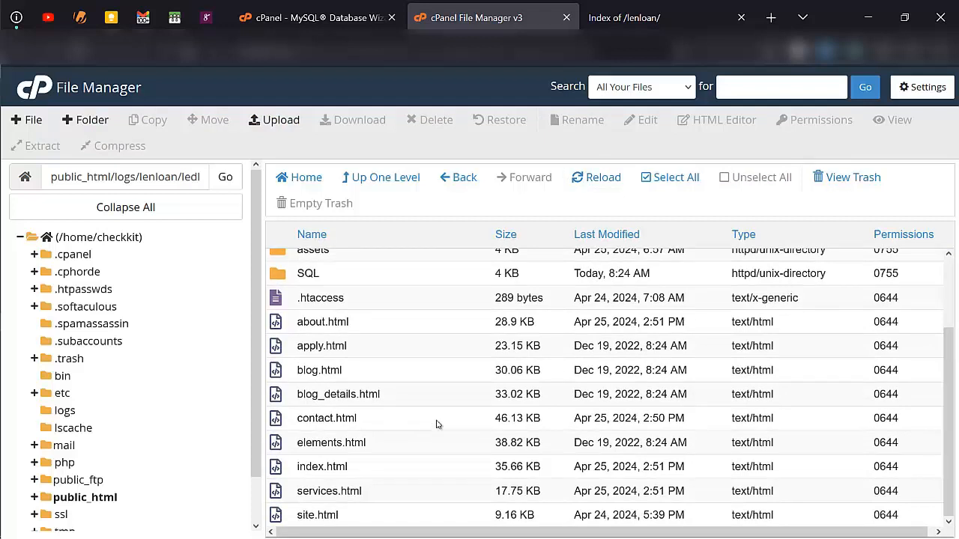
click(657, 182)
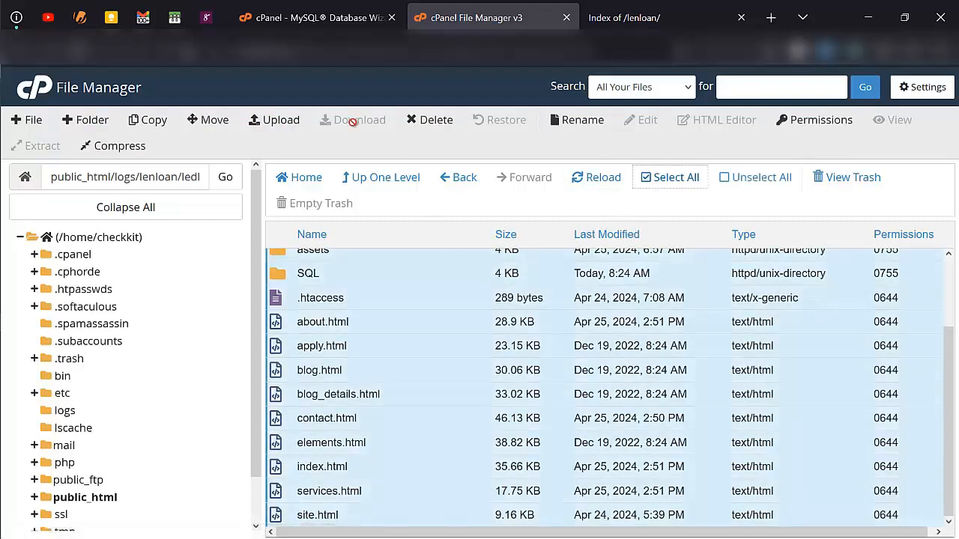
click(217, 124)
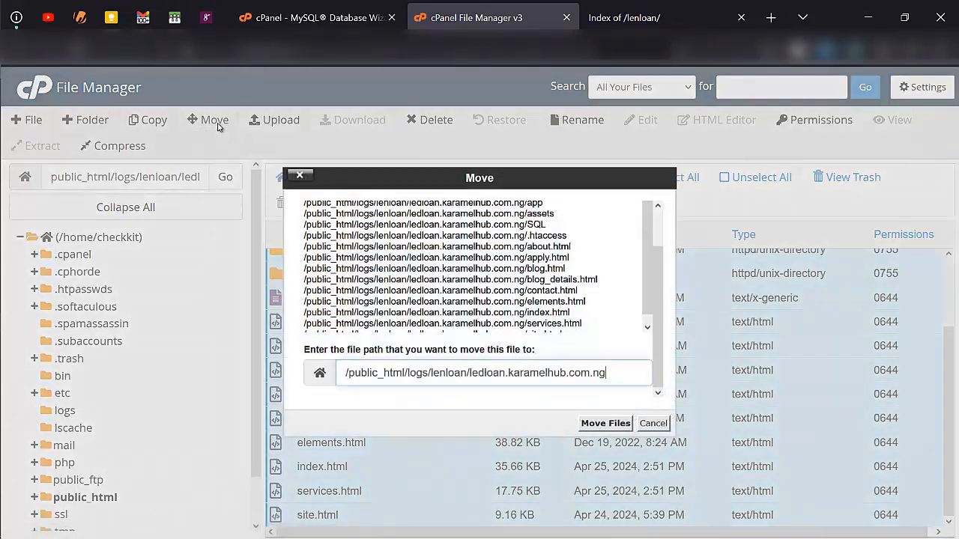
key(BackSpace)
key(BackSpace)
key(BackSpace)
key(BackSpace)
key(BackSpace)
key(BackSpace)
key(BackSpace)
key(BackSpace)
key(BackSpace)
key(BackSpace)
key(BackSpace)
key(BackSpace)
key(BackSpace)
key(BackSpace)
key(BackSpace)
key(BackSpace)
key(BackSpace)
key(BackSpace)
key(BackSpace)
key(BackSpace)
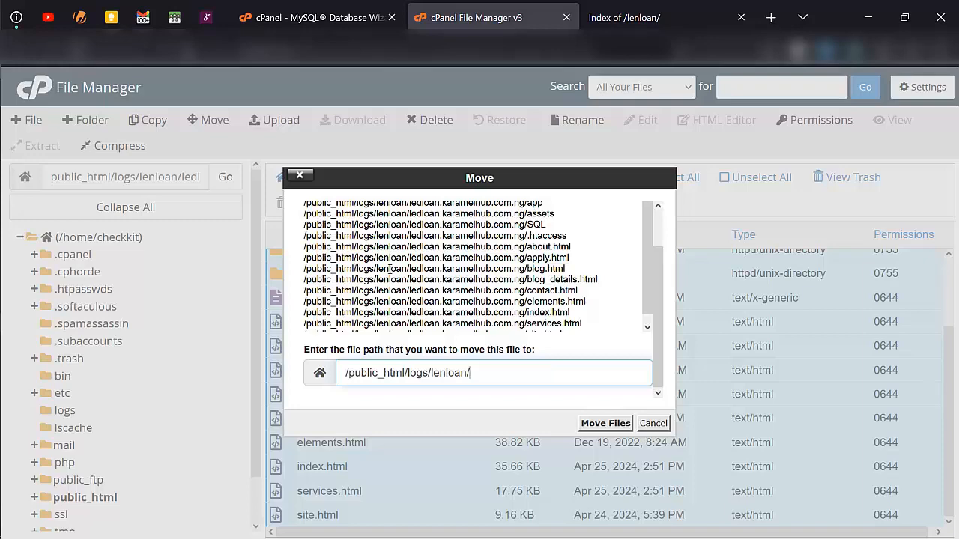
click(604, 424)
- Permanently delete ledloan.zip, skipping the trash
click(378, 466)
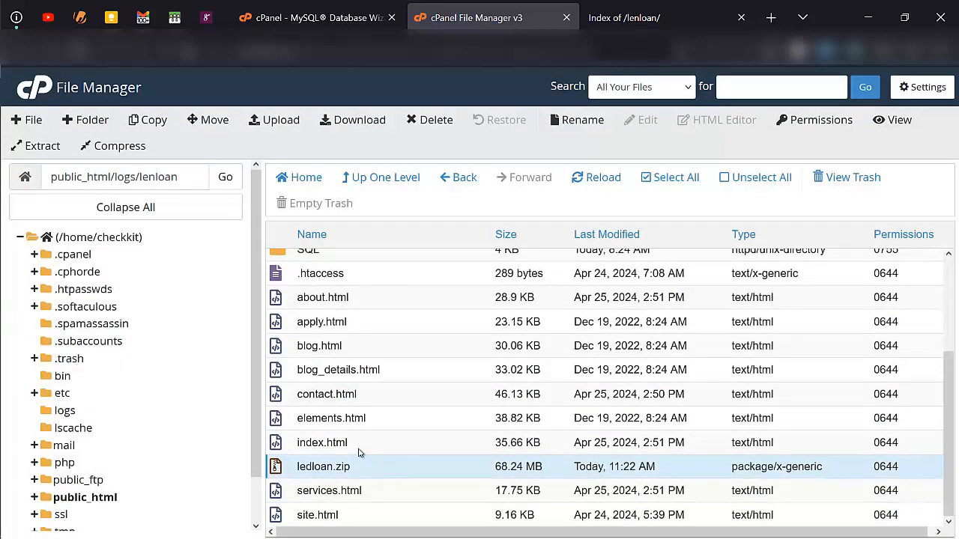
key(Delete)
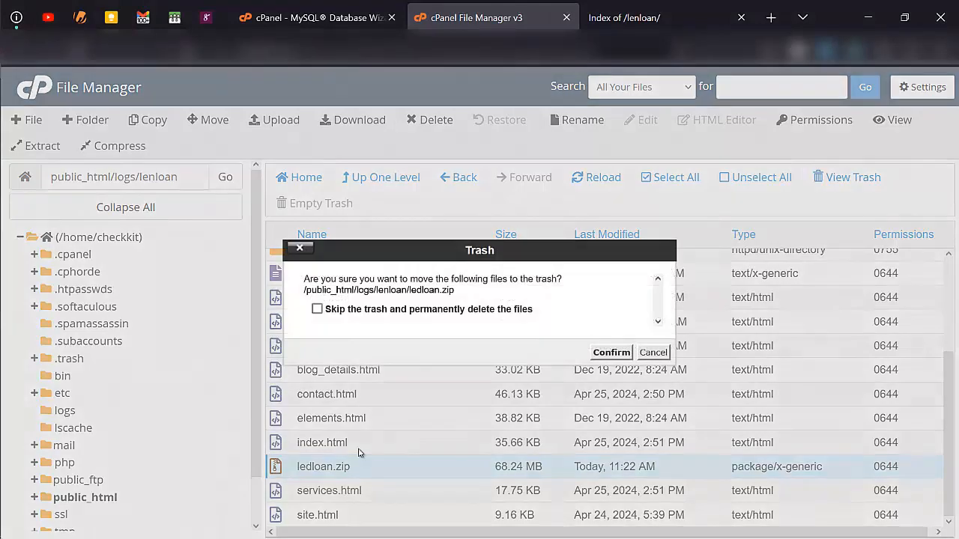
click(352, 313)
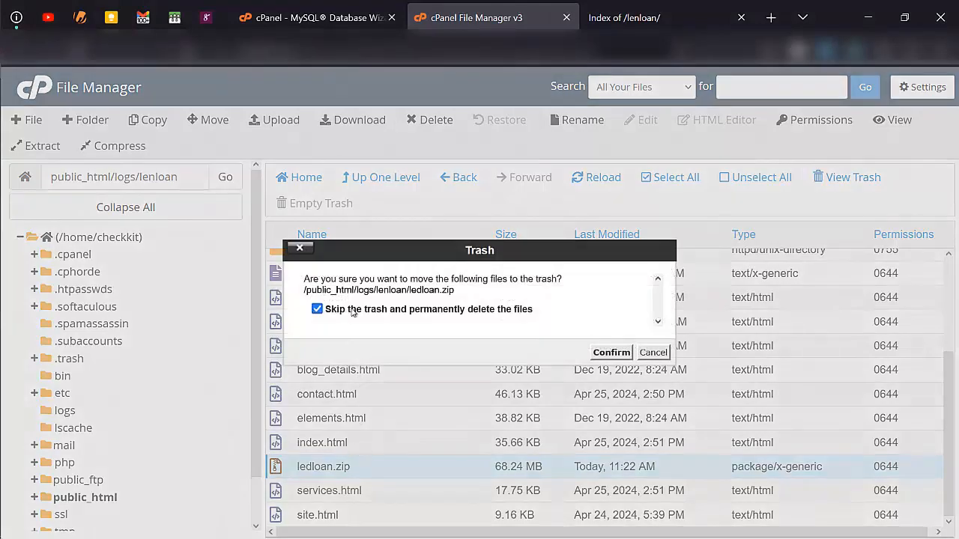
click(611, 352)
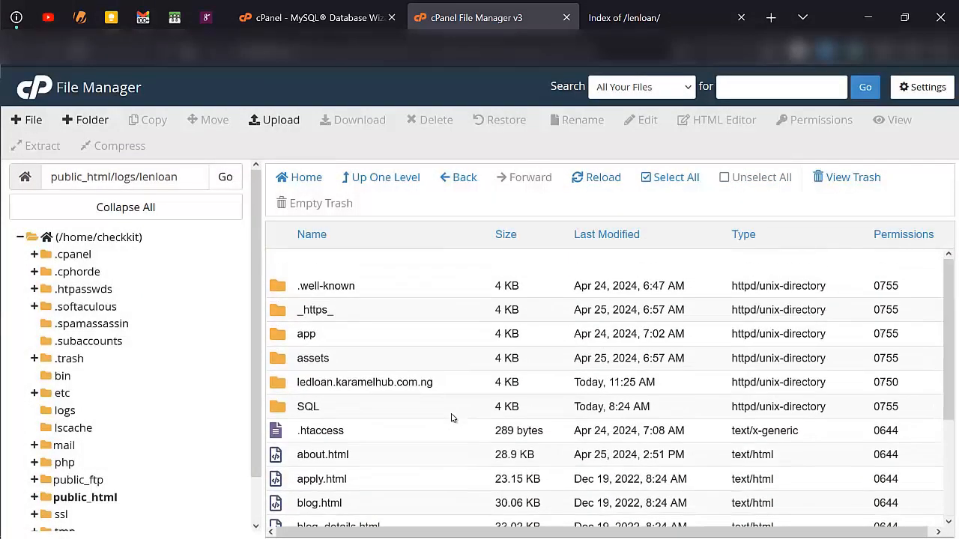
- Open the app folder and launch its .env file in the text editor
scroll(435, 450, down, 2)
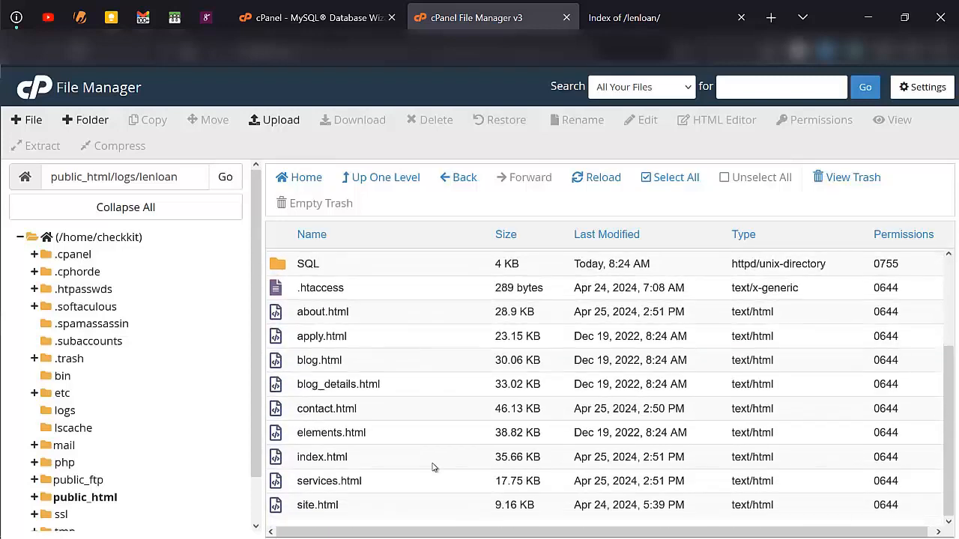
scroll(432, 467, up, 2)
scroll(432, 466, down, 1)
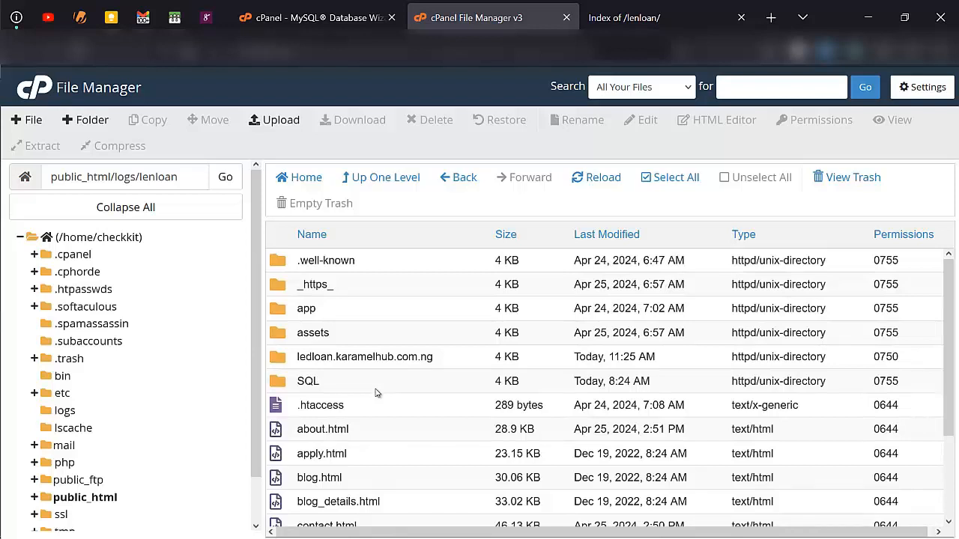
double_click(333, 314)
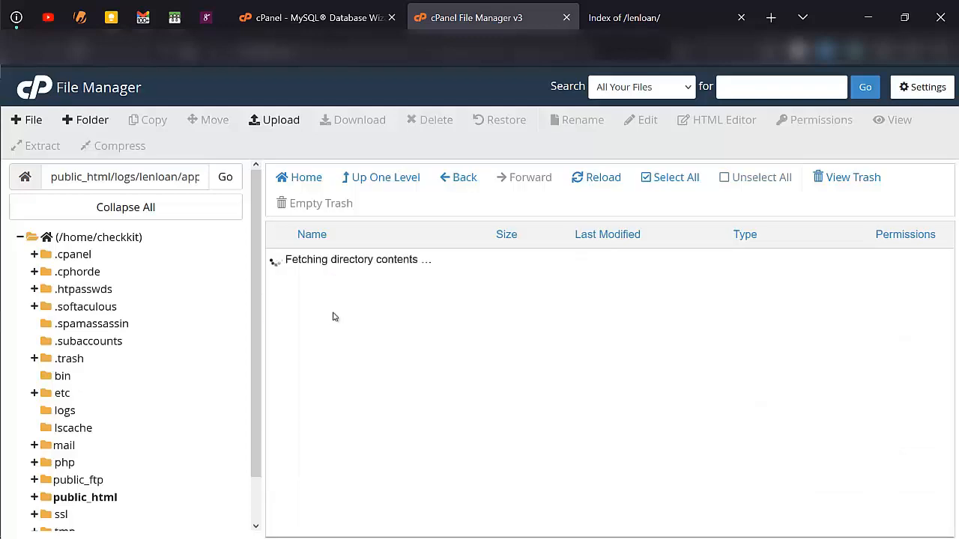
scroll(337, 376, down, 1)
scroll(337, 376, down, 3)
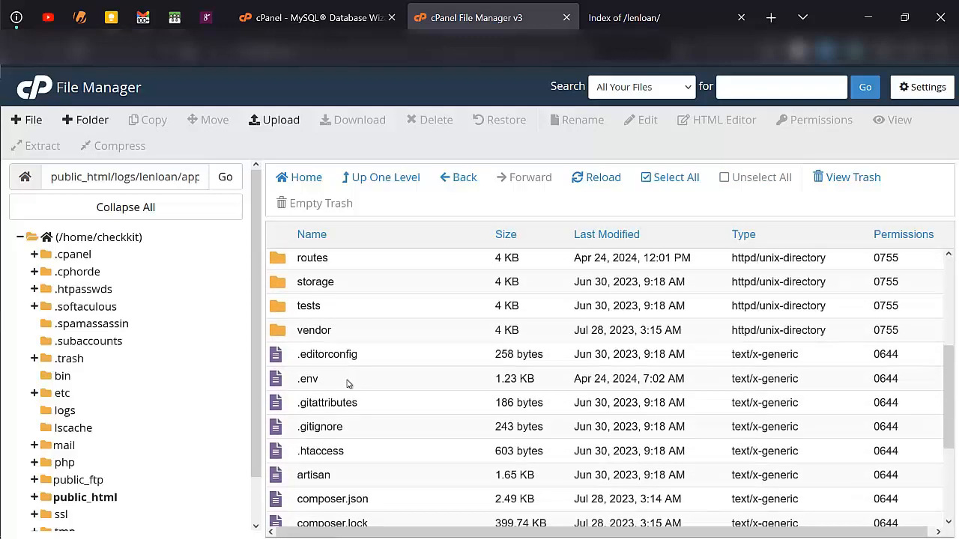
right_click(347, 381)
click(374, 377)
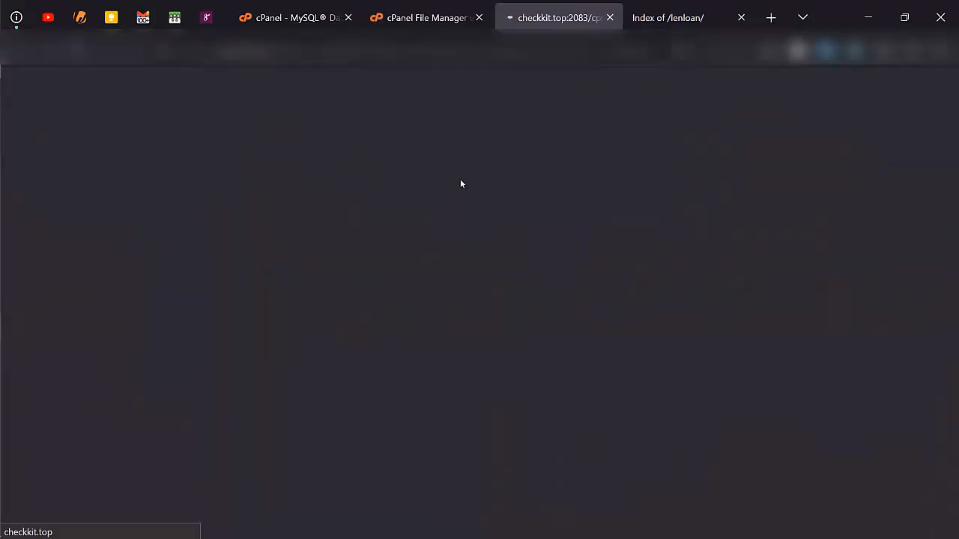
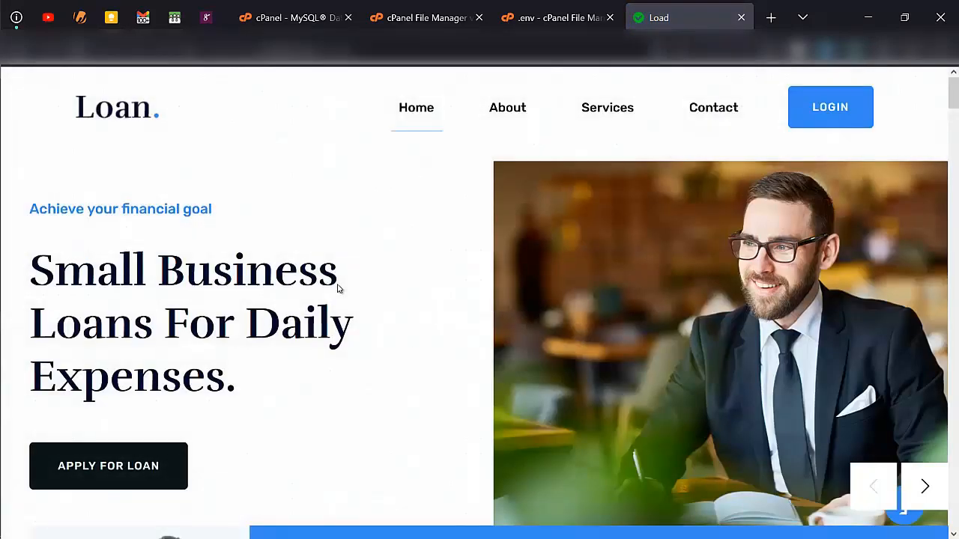
- Review the loaded 'Small Business Loans' homepage and select the site's URL in the address bar
scroll(305, 462, down, 5)
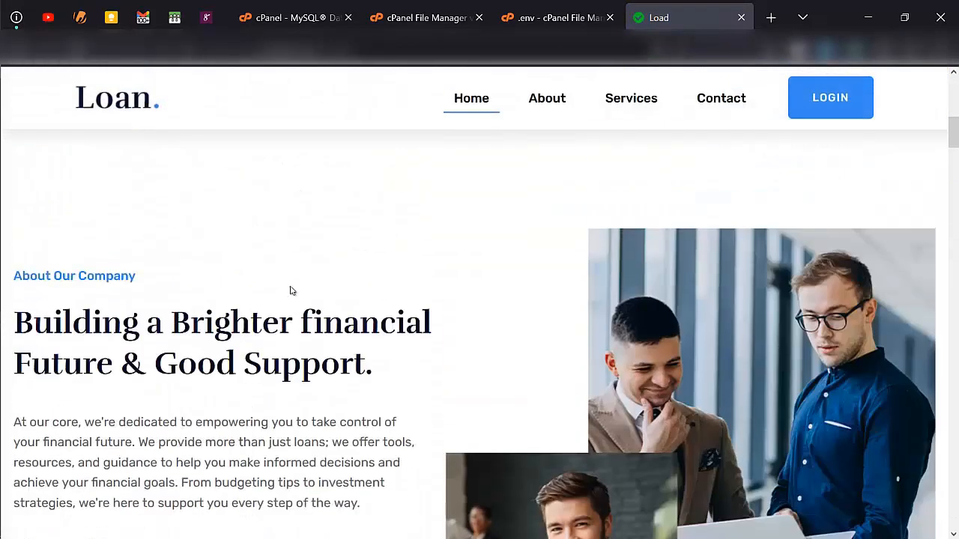
scroll(289, 290, up, 3)
scroll(317, 137, up, 2)
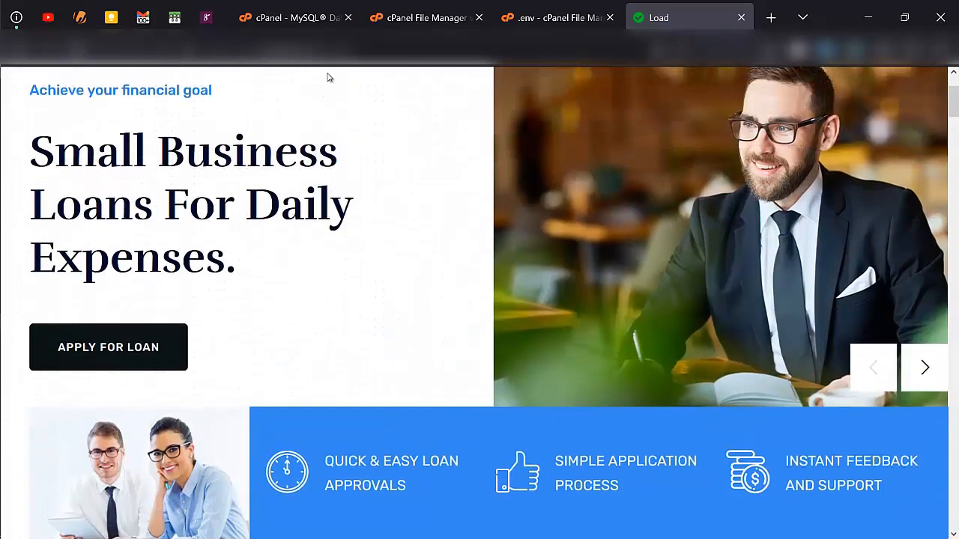
drag(356, 50, 176, 87)
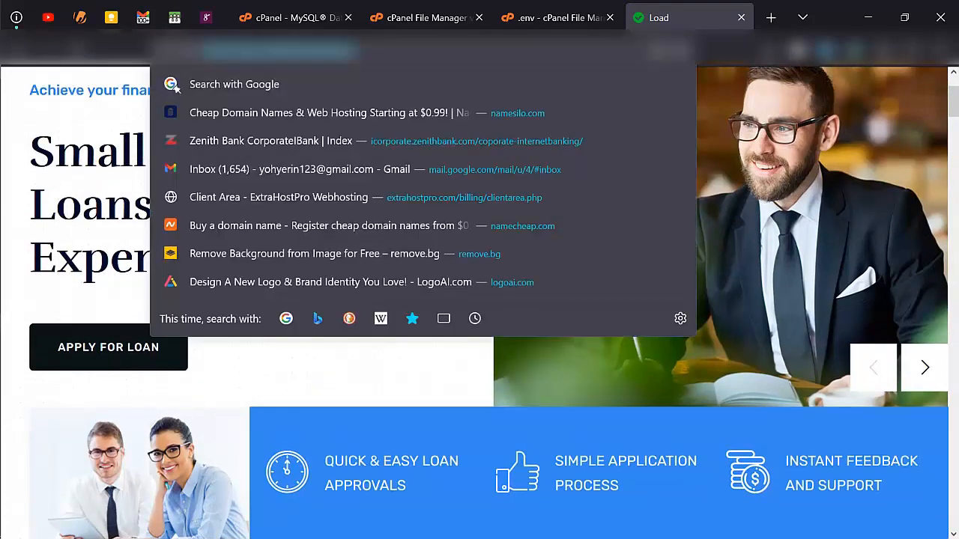
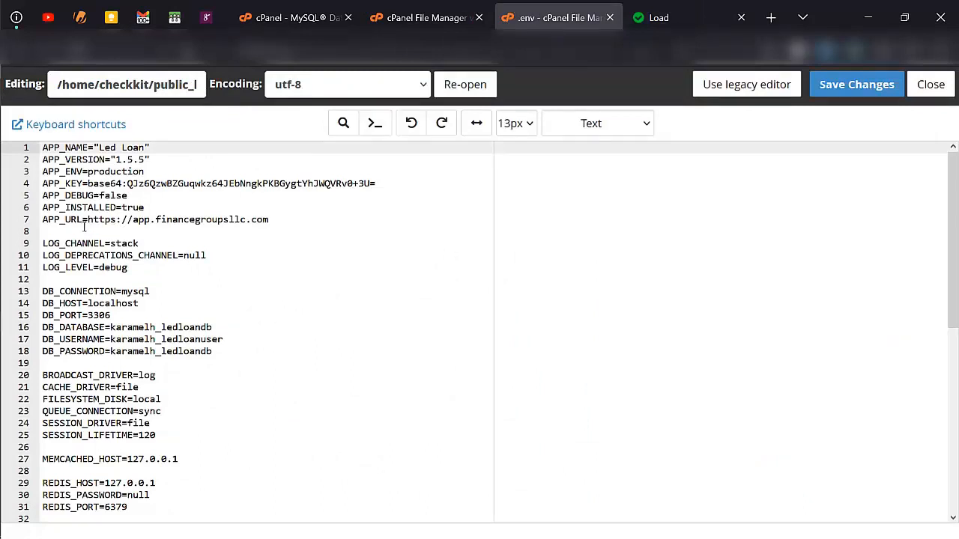
click(278, 221)
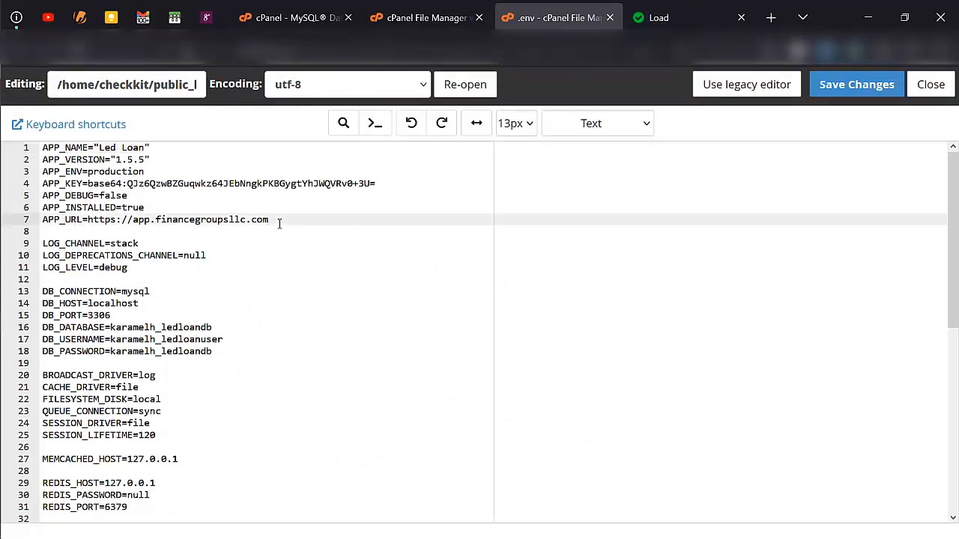
key(ctrl+shift+Left)
key(ctrl+shift+Left)
key(ctrl+shift+Left)
key(ctrl+shift+Left)
key(ctrl+shift+Left)
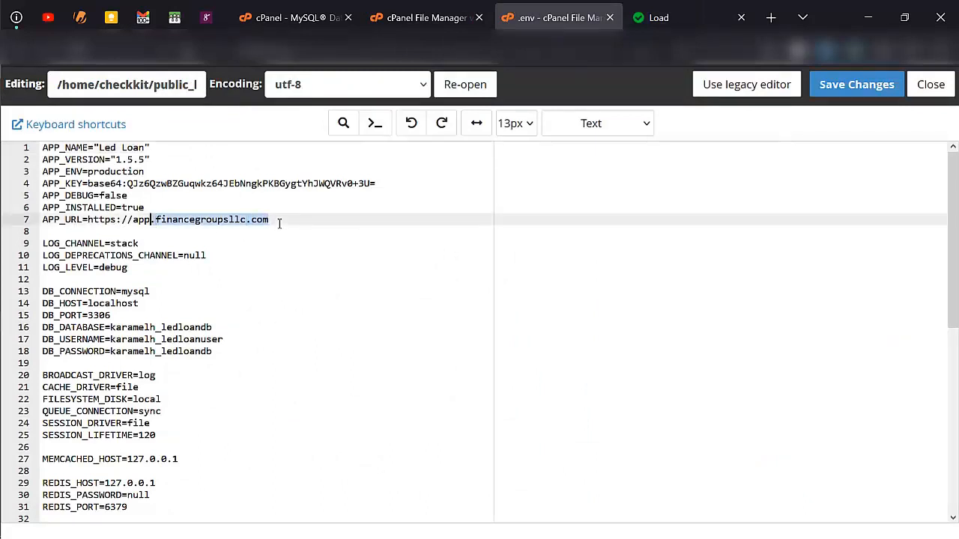
key(ctrl+shift+Left)
key(ctrl+shift+Left)
key(ctrl+shift+Left)
text(https://logs.checkkit.top/lenloan/)
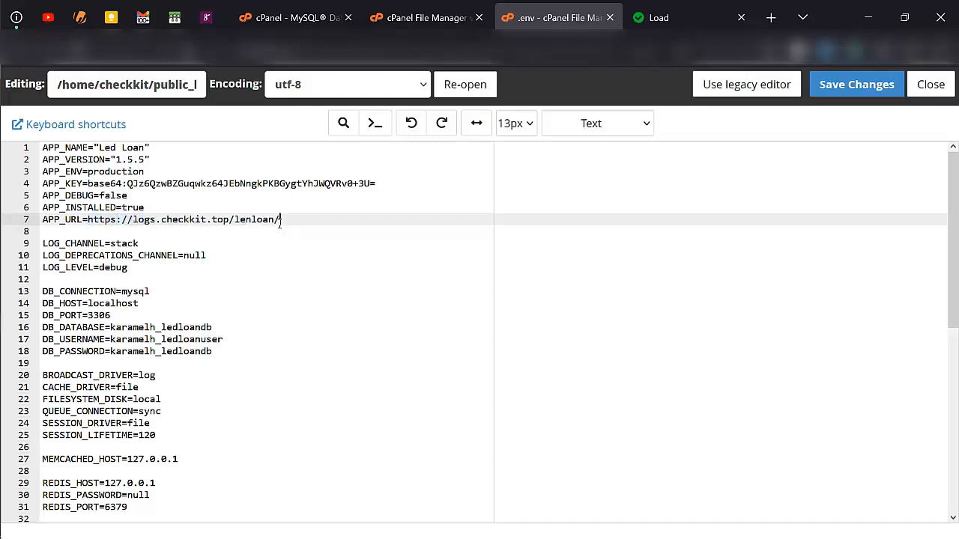
key(BackSpace)
scroll(247, 356, down, 3)
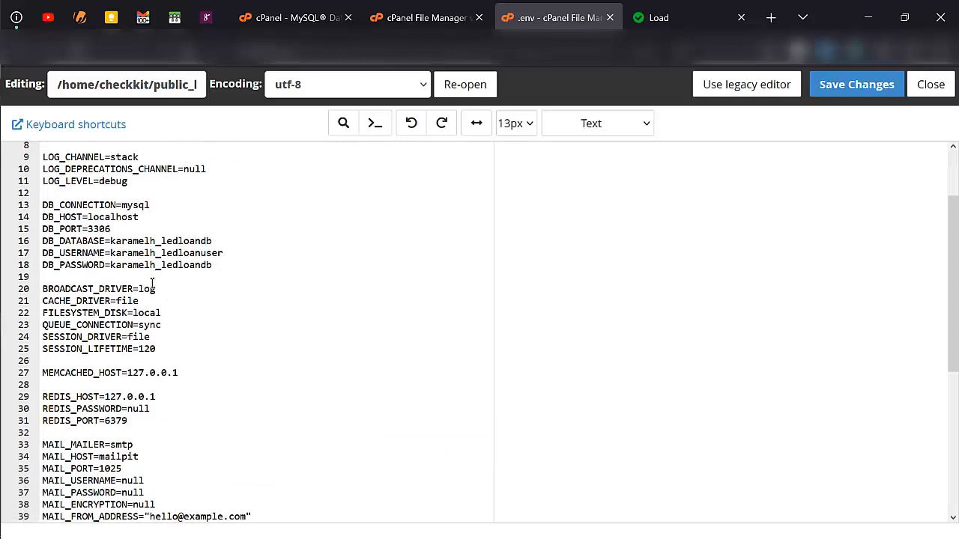
scroll(152, 283, up, 3)
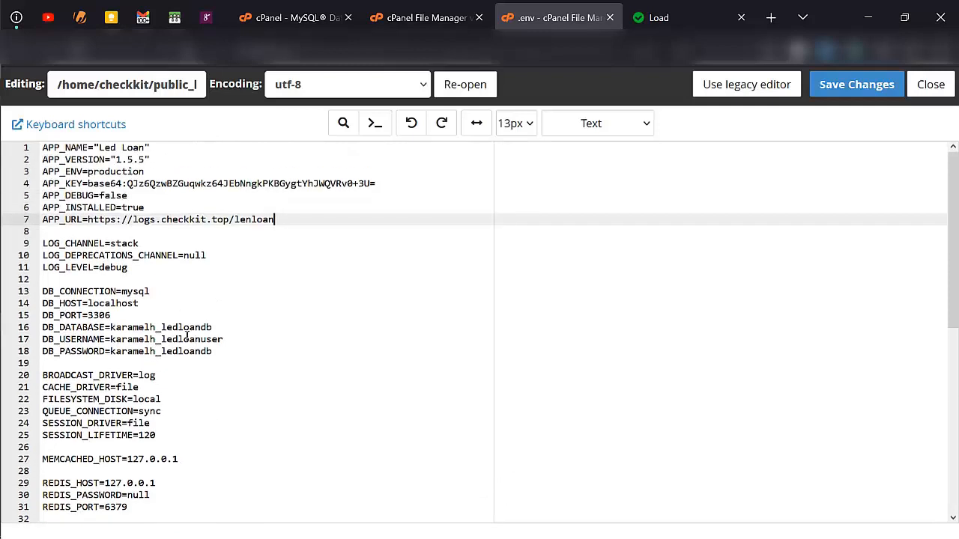
- Copy checkkit_lenloandb from the notes into the DB_DATABASE value on line 16
click(22, 302)
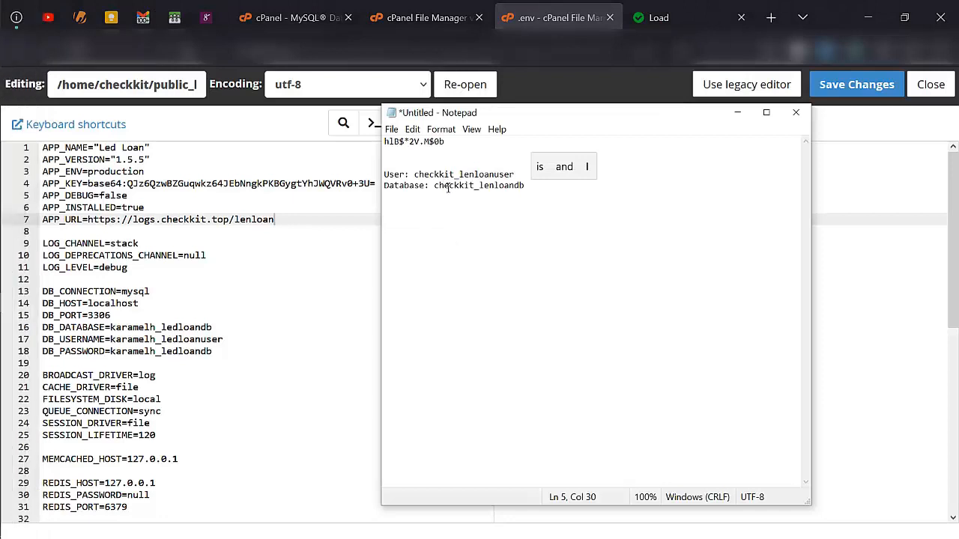
double_click(448, 188)
key(ctrl+c)
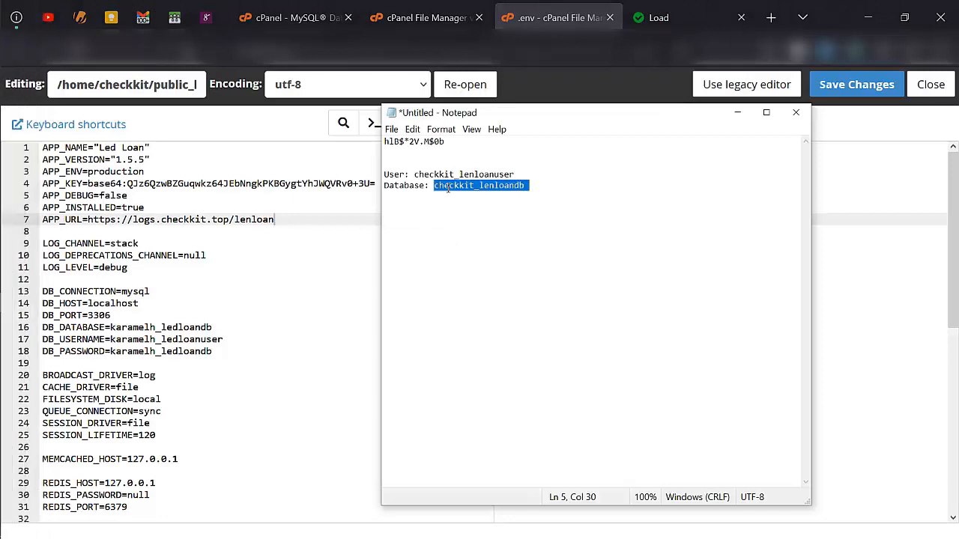
click(192, 330)
double_click(192, 331)
key(ctrl+v)
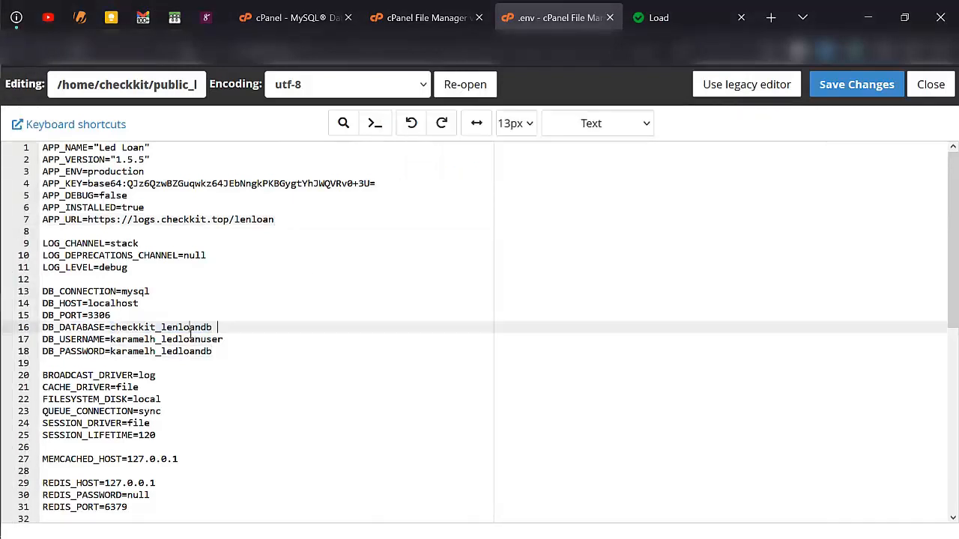
key(ctrl+z)
click(223, 331)
- Copy checkkit_lenloanuser from the notes into the DB_USERNAME value on line 17
mouse_move(1, 272)
click(21, 302)
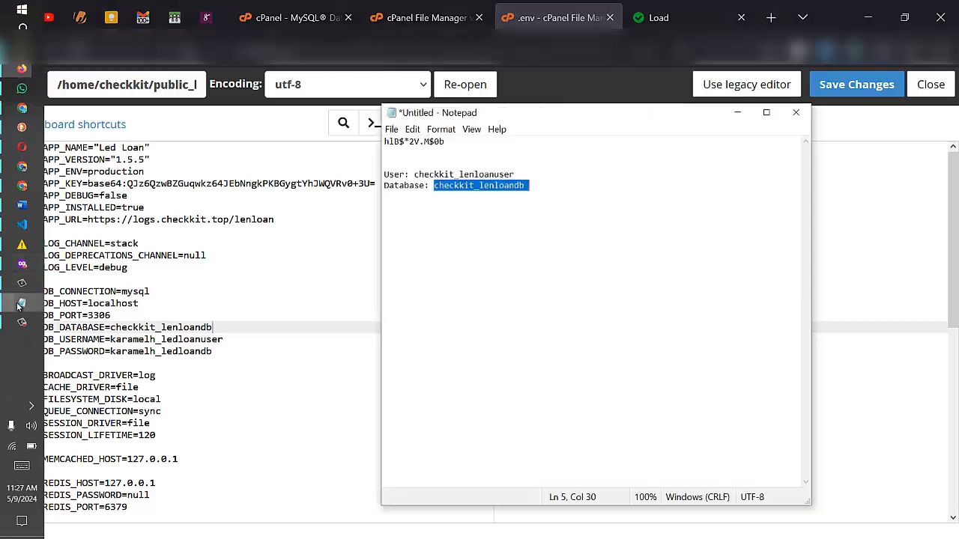
double_click(461, 175)
key(ctrl+c)
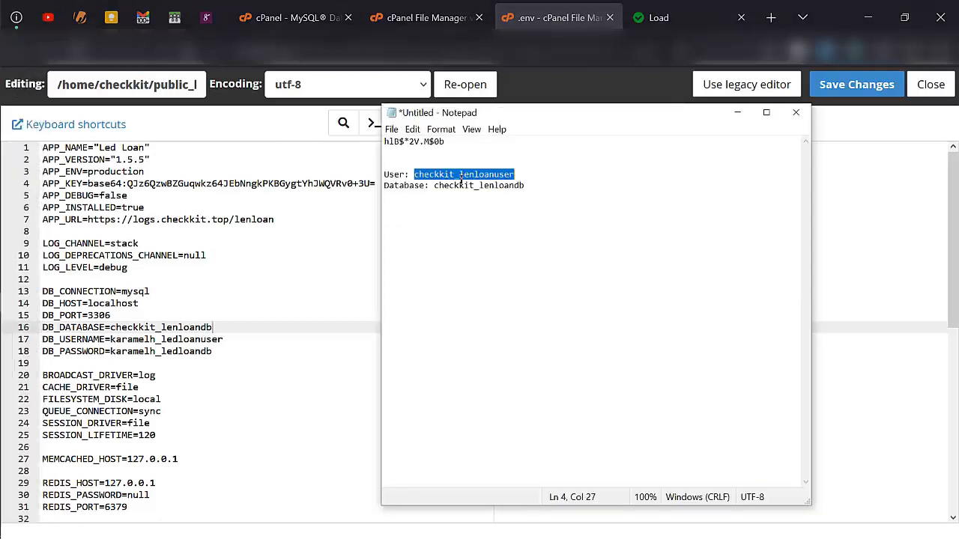
click(137, 343)
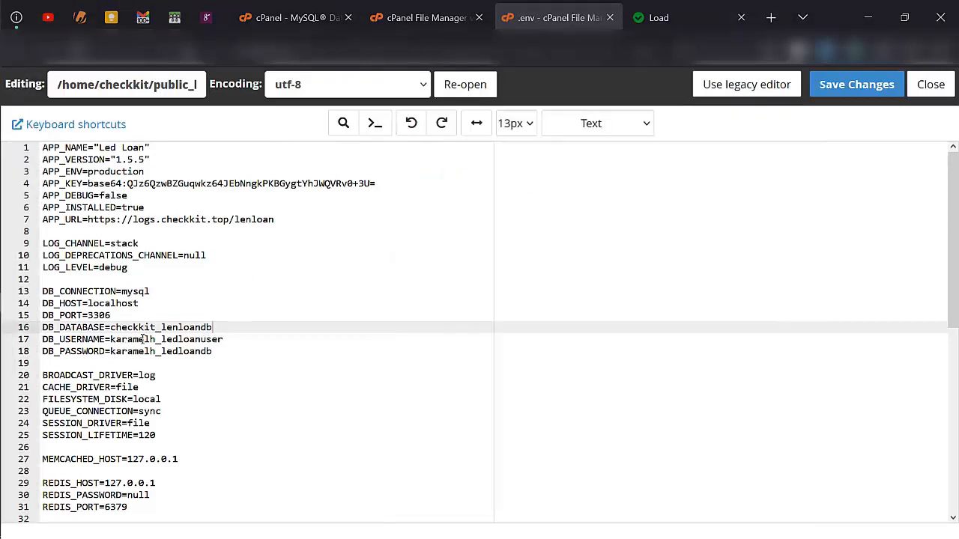
double_click(138, 341)
key(ctrl+v)
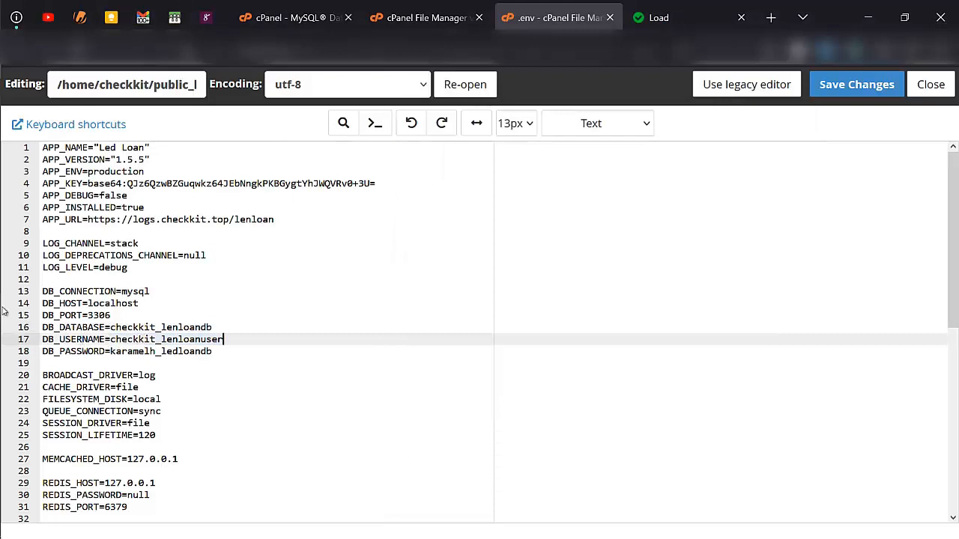
- Copy the new database password from the notes over the DB_PASSWORD value on line 18
mouse_move(6, 304)
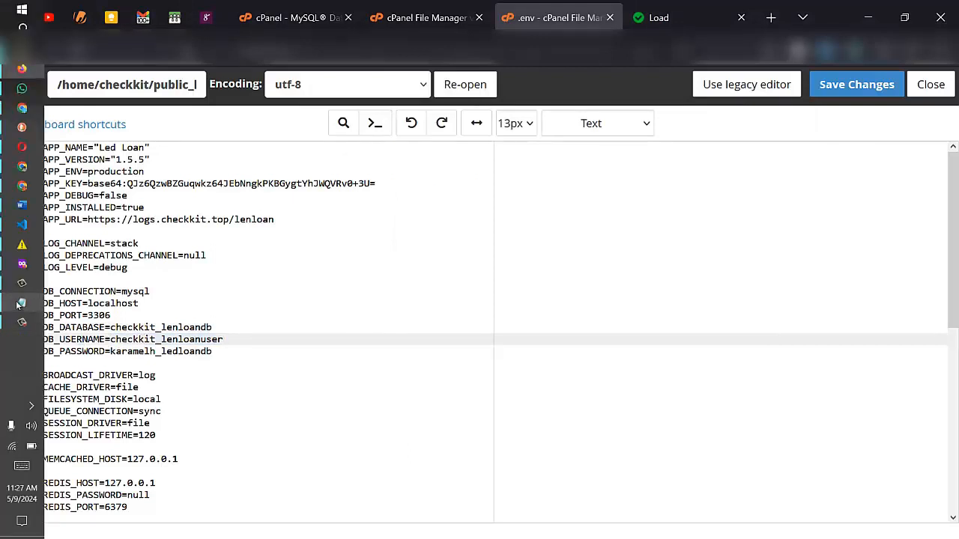
click(21, 305)
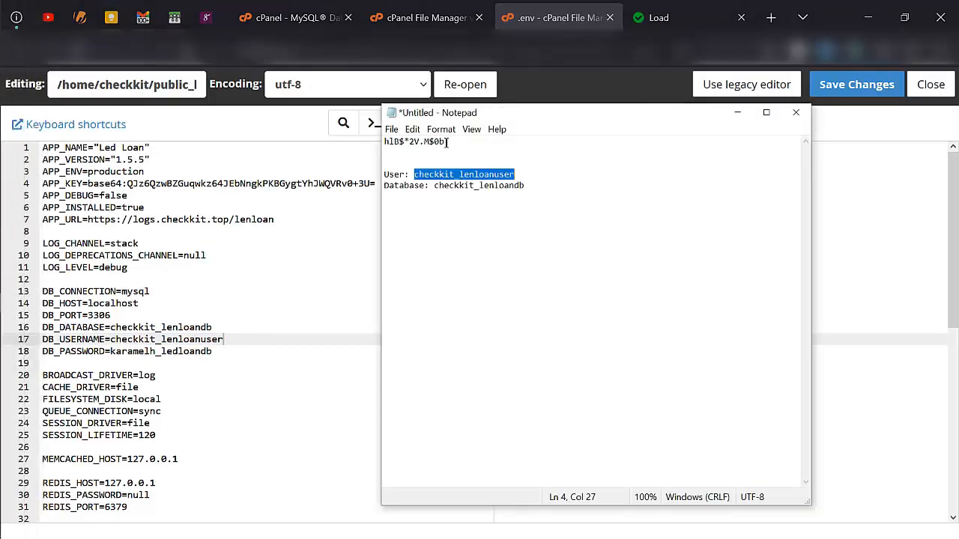
drag(448, 141, 384, 146)
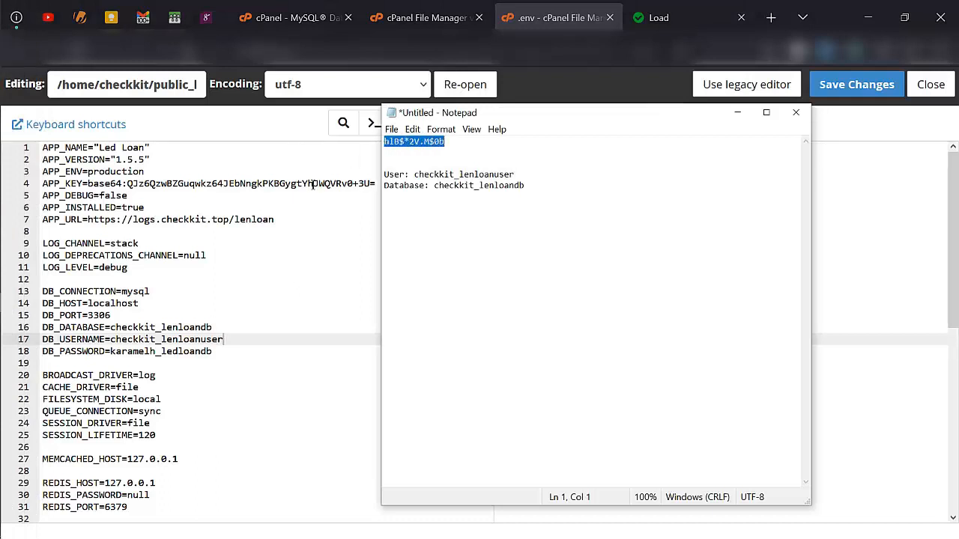
click(214, 349)
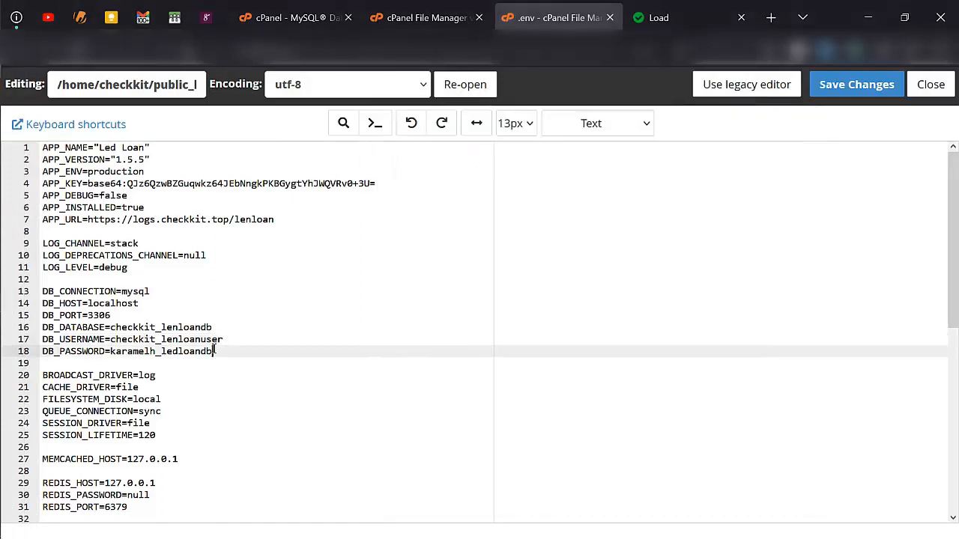
key(ctrl+shift+Left)
key(ctrl+shift+Left)
key(ctrl+v)
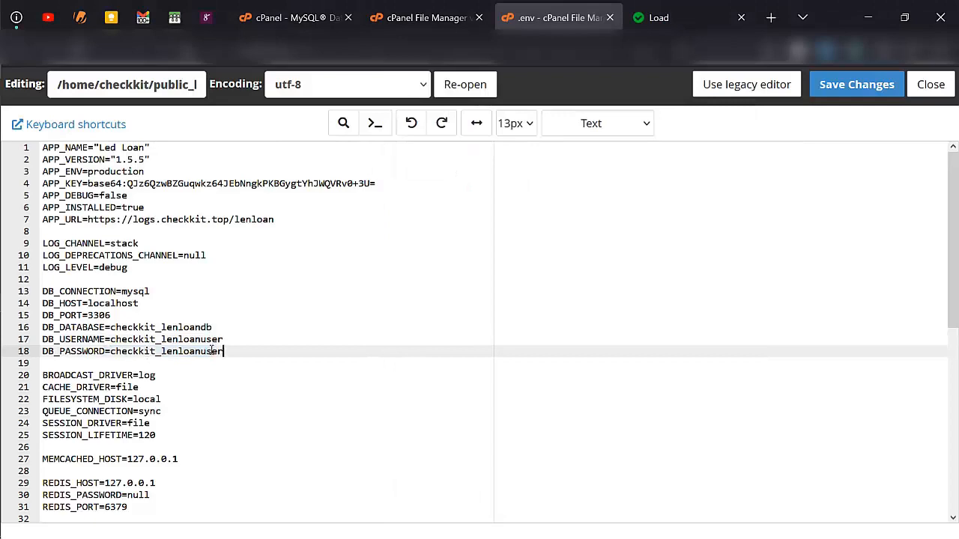
scroll(251, 369, down, 5)
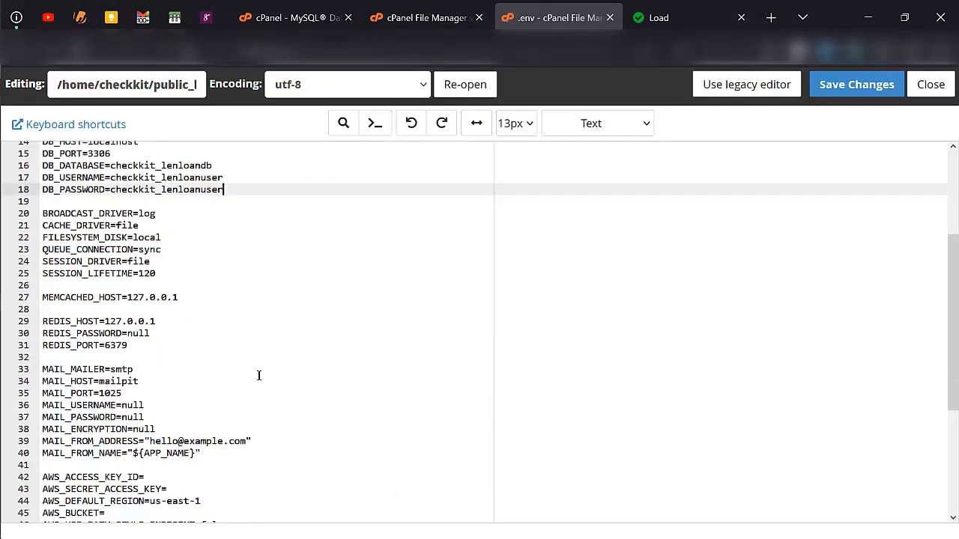
scroll(197, 335, up, 3)
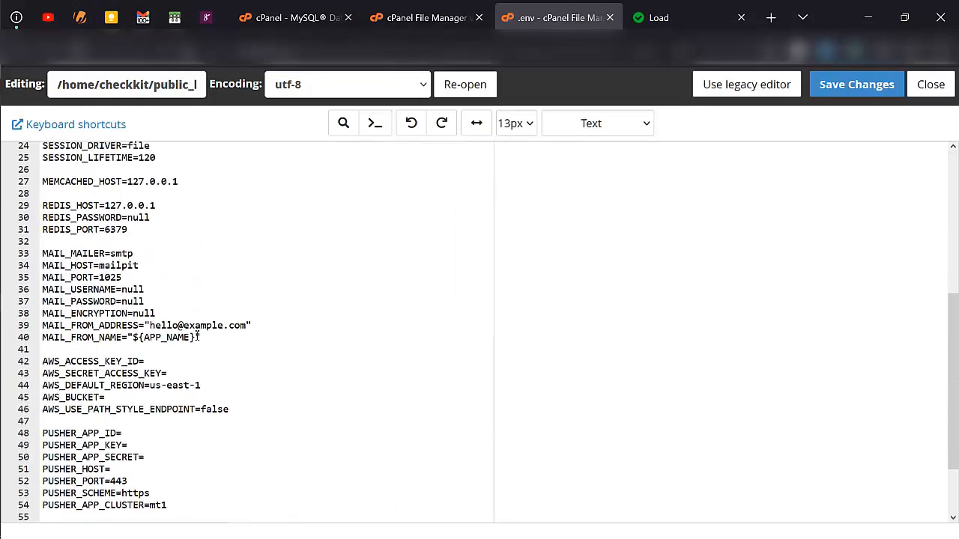
scroll(185, 319, up, 1)
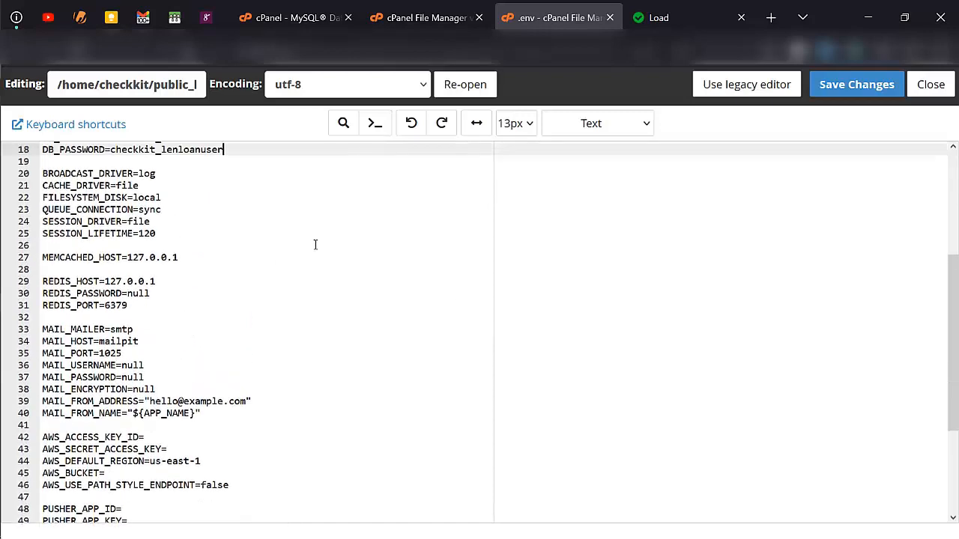
- Save the edited .env file with Save Changes
click(860, 89)
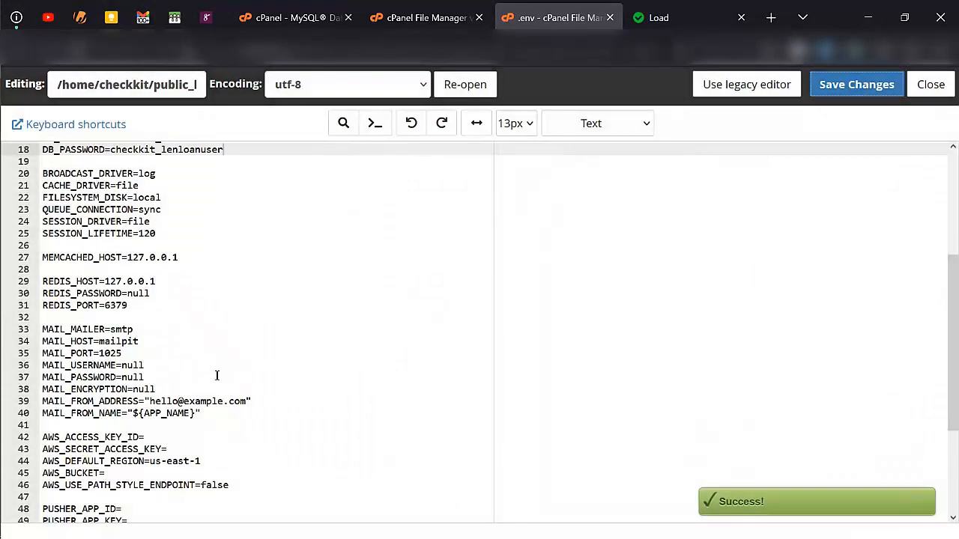
scroll(217, 376, down, 3)
scroll(179, 394, up, 4)
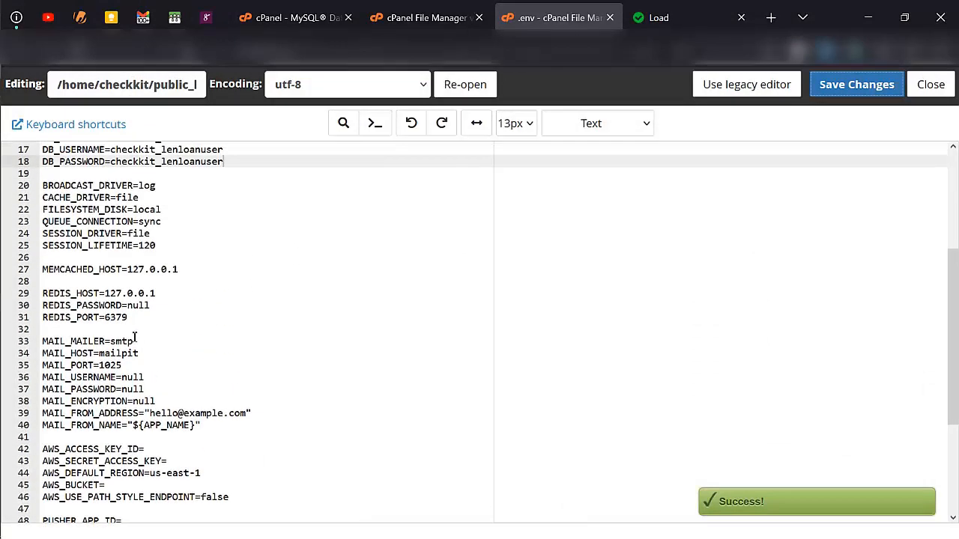
scroll(136, 340, up, 4)
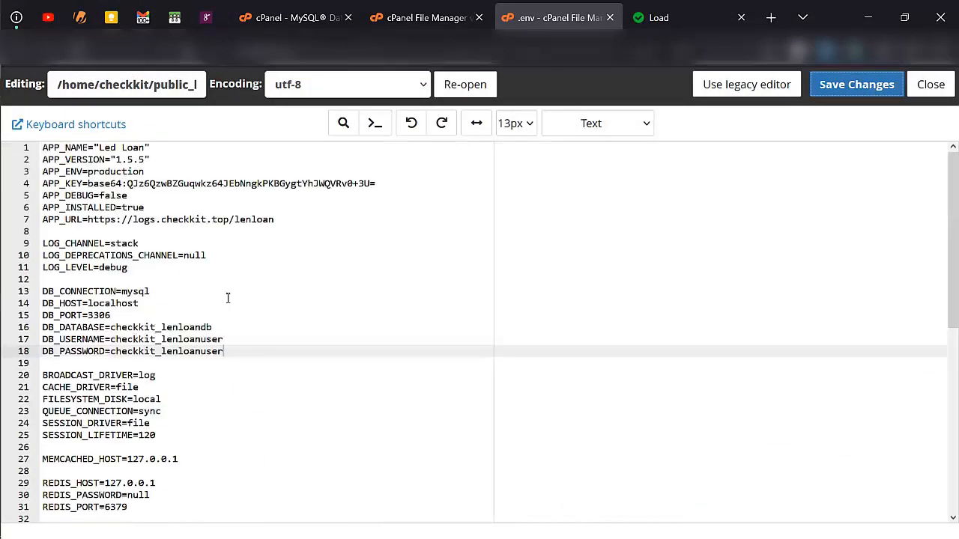
- Save the .env again, then download karamelh_ledloandb.sql from the lenloan SQL folder
click(833, 91)
click(392, 20)
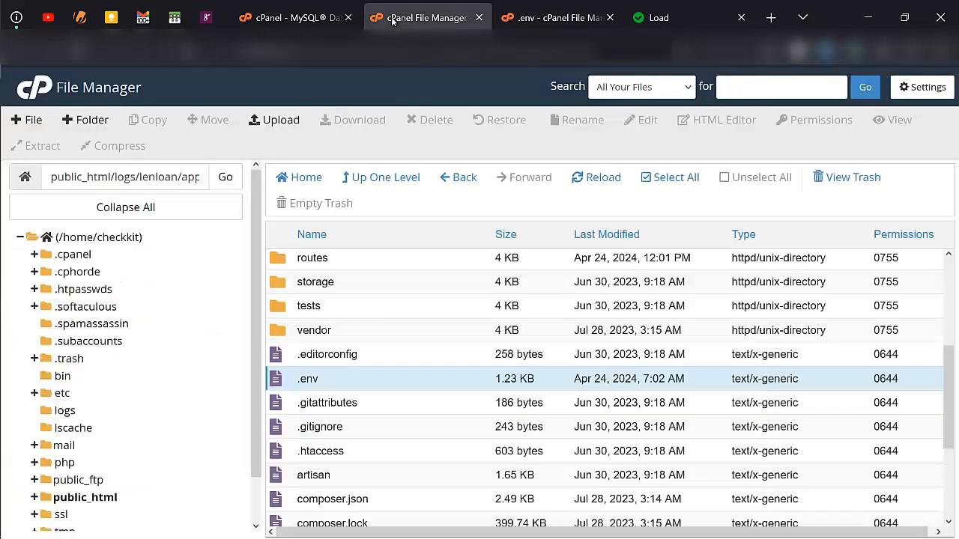
click(390, 176)
scroll(349, 322, down, 2)
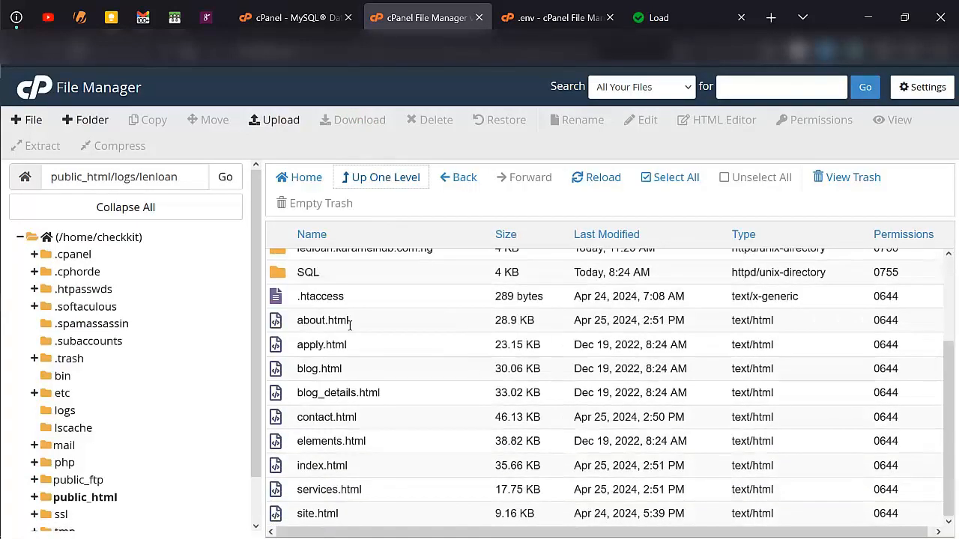
scroll(349, 323, up, 1)
double_click(347, 310)
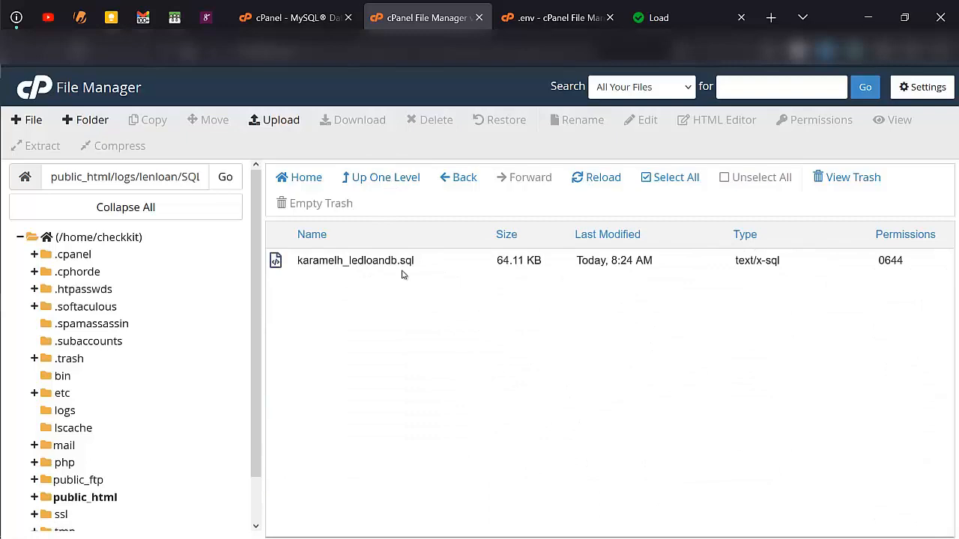
right_click(444, 267)
click(471, 278)
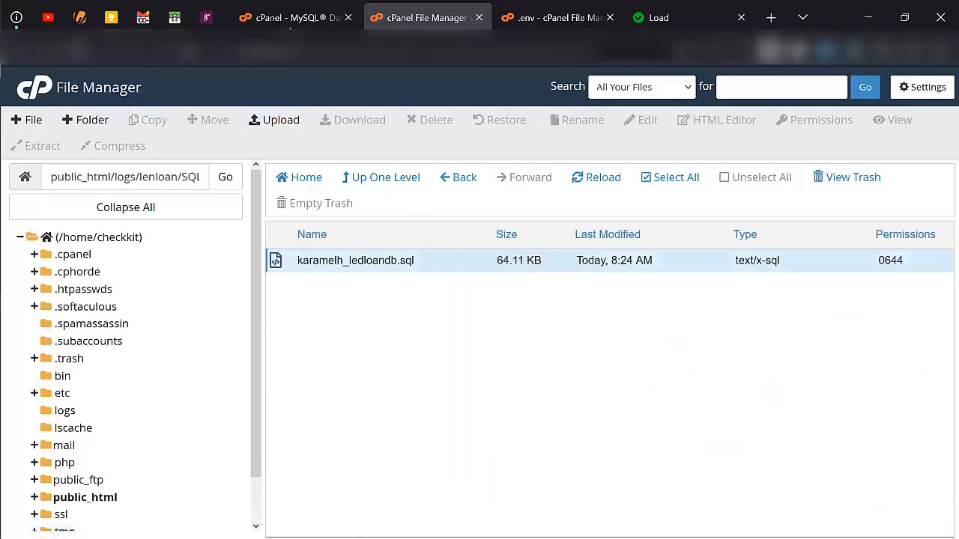
- Find phpMyAdmin via the cPanel tools search for 'php', open it, then check the loan site
click(291, 17)
click(633, 89)
text(php)
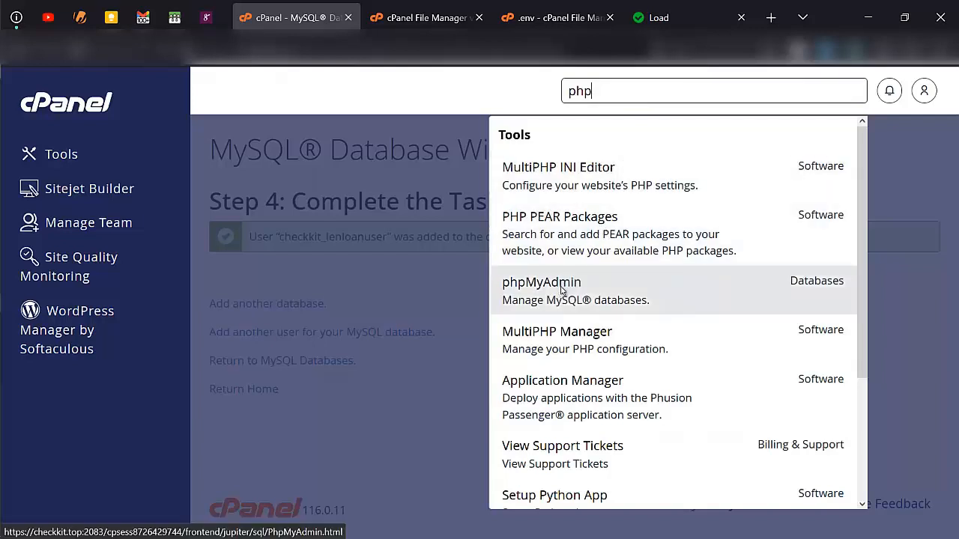
click(564, 287)
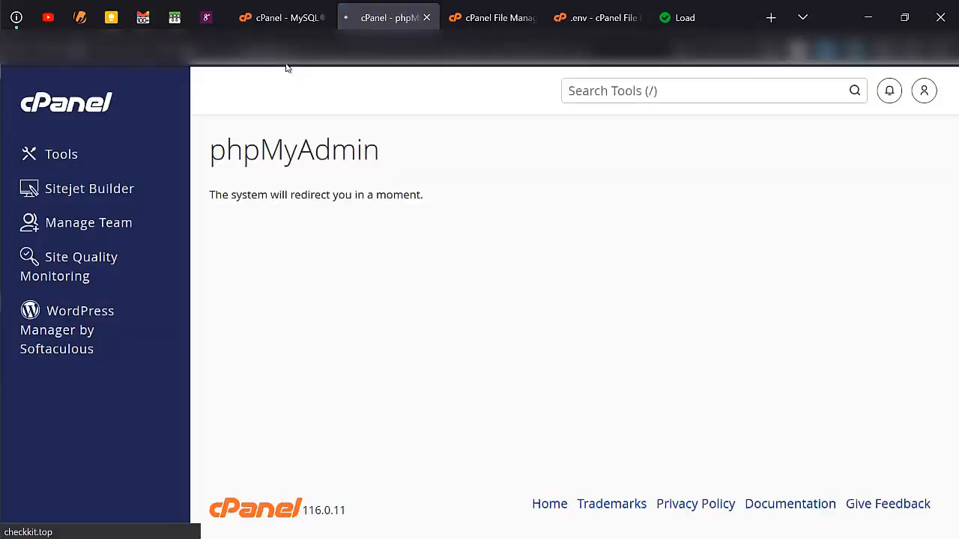
click(710, 7)
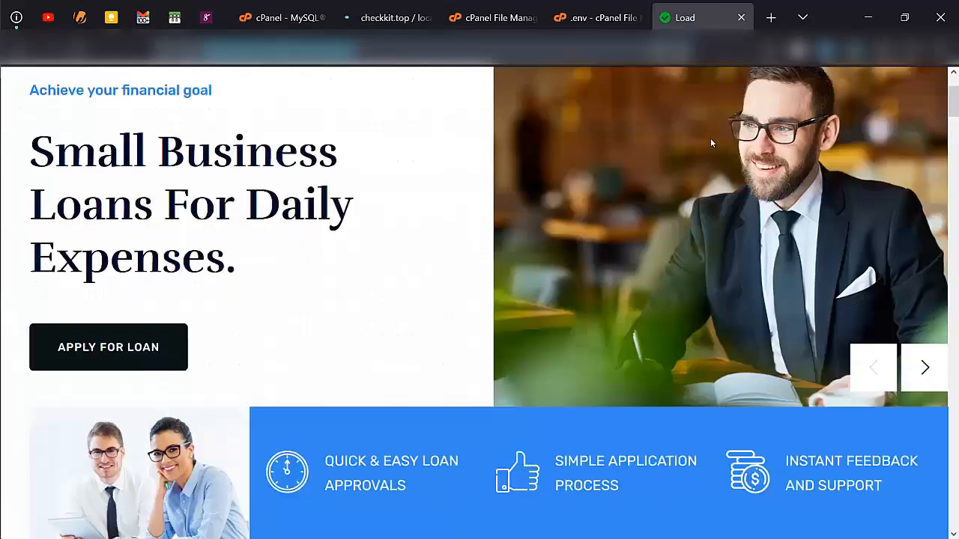
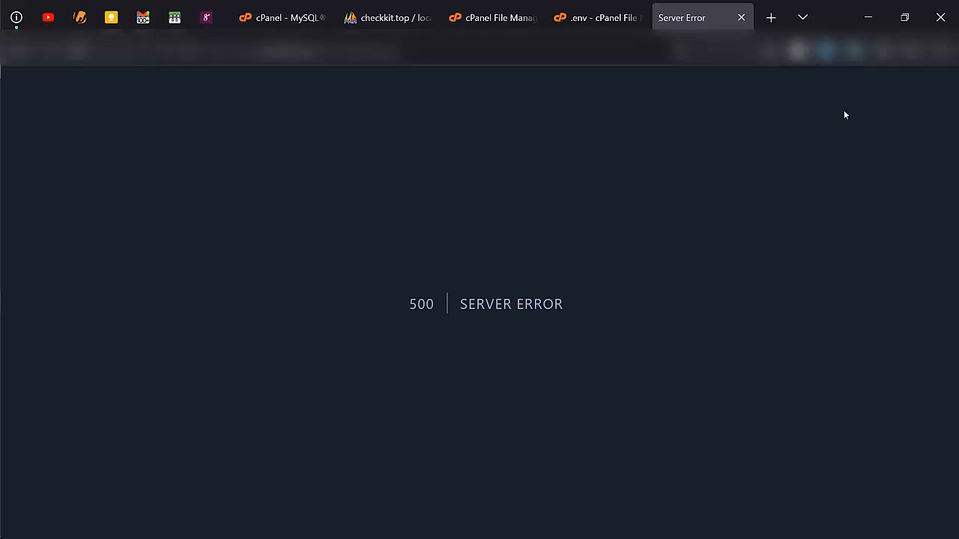
- Select the checkkit_lenloandb database in phpMyAdmin and go to its Import page
click(430, 12)
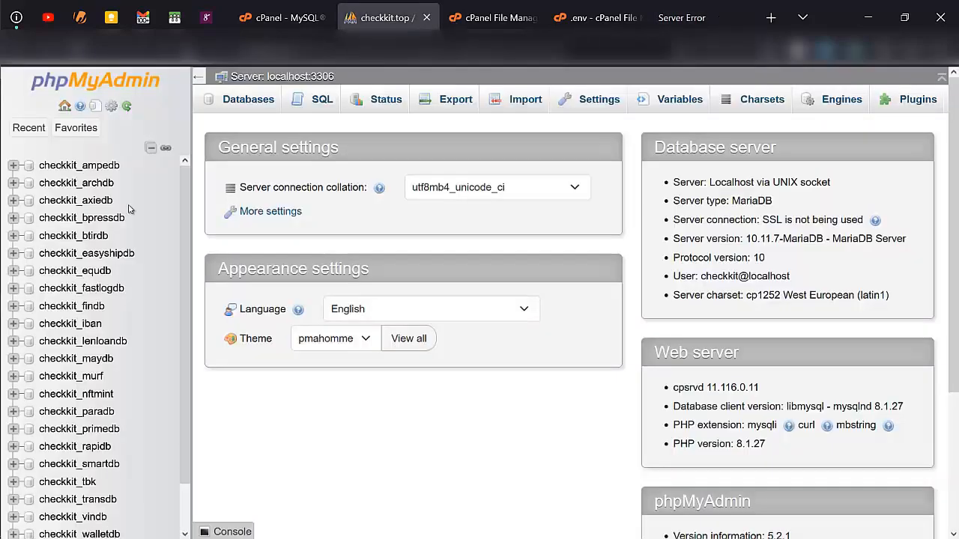
scroll(81, 457, down, 1)
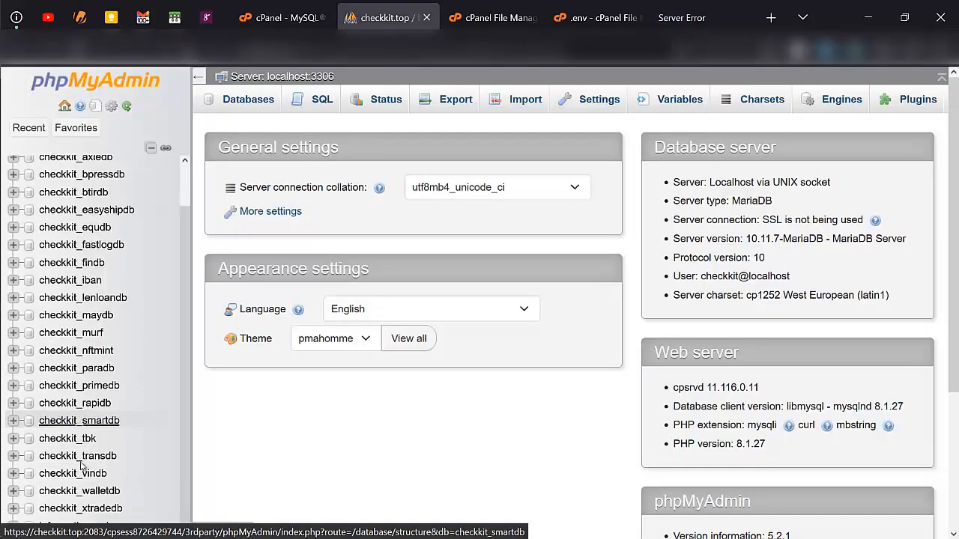
click(99, 298)
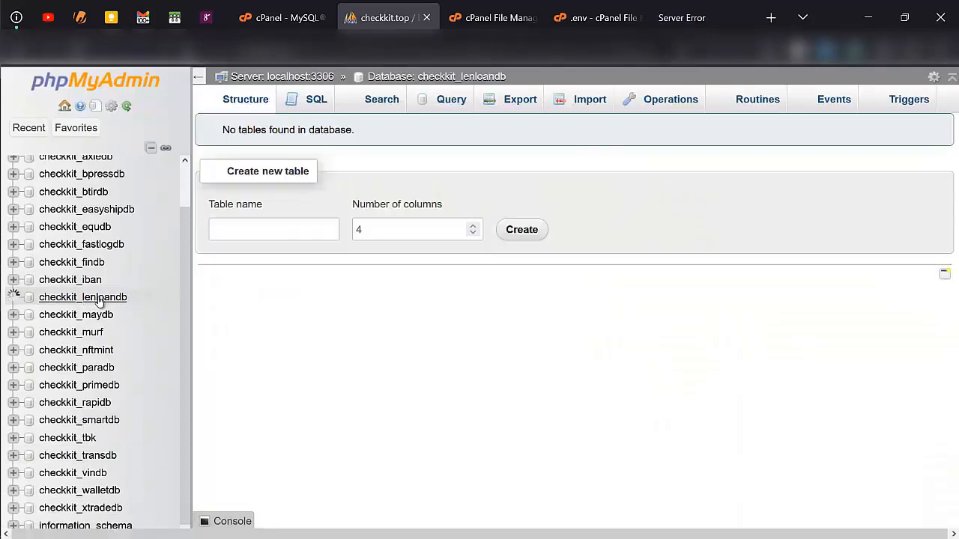
click(581, 106)
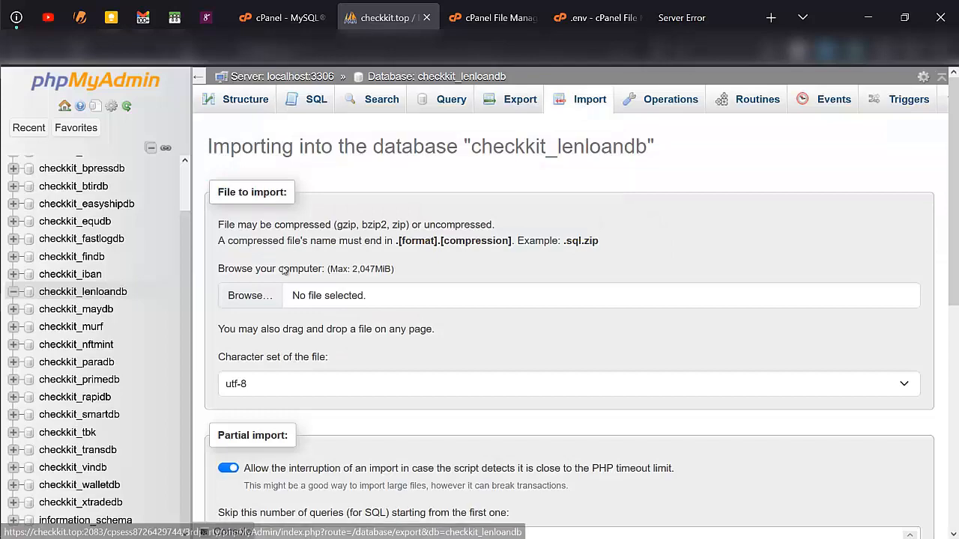
- Choose karamelh_ledloandb(1).sql as the SQL file and run the import
click(263, 301)
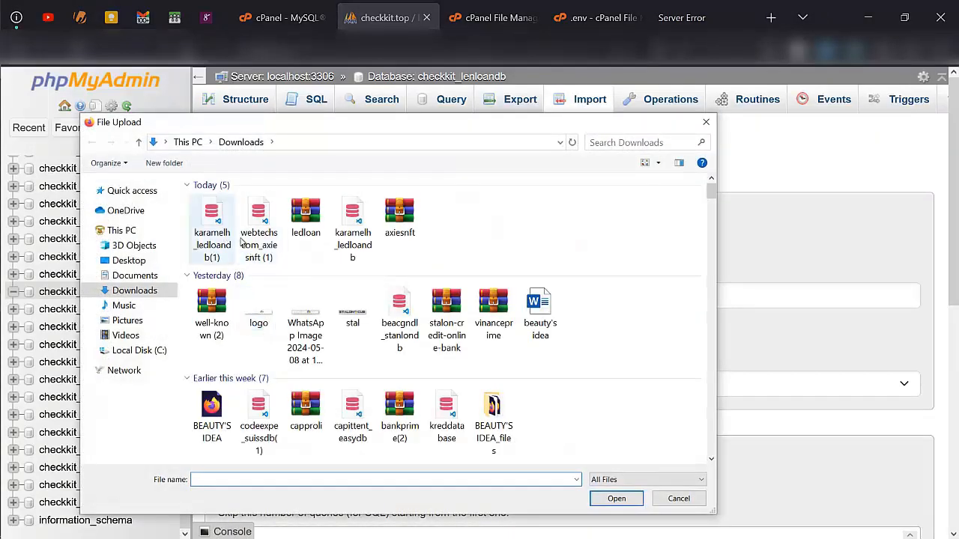
double_click(201, 239)
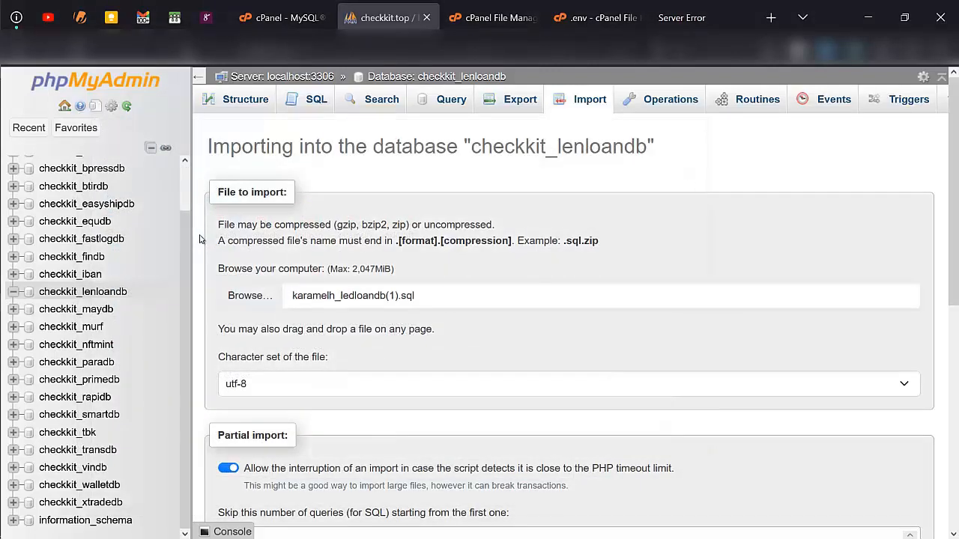
scroll(293, 248, down, 6)
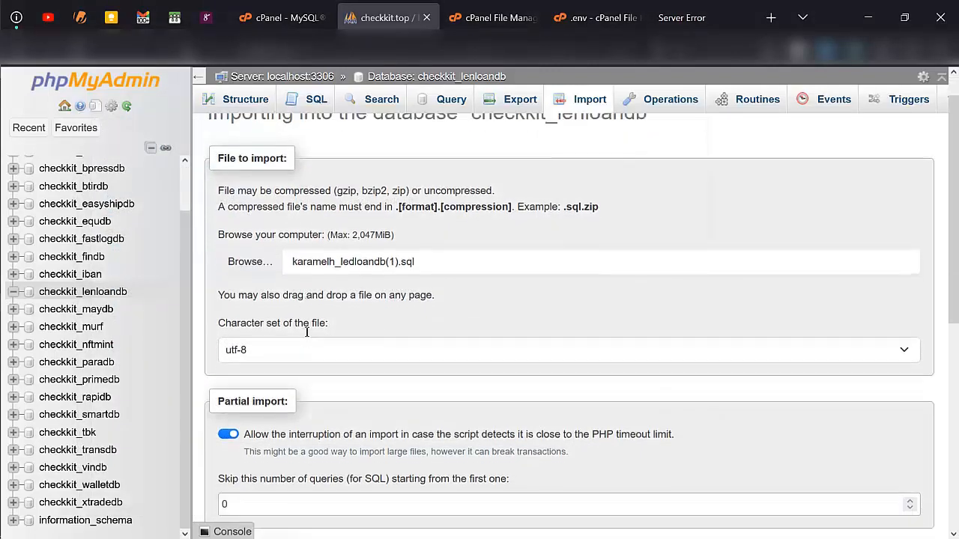
scroll(217, 531, up, 2)
scroll(248, 454, down, 3)
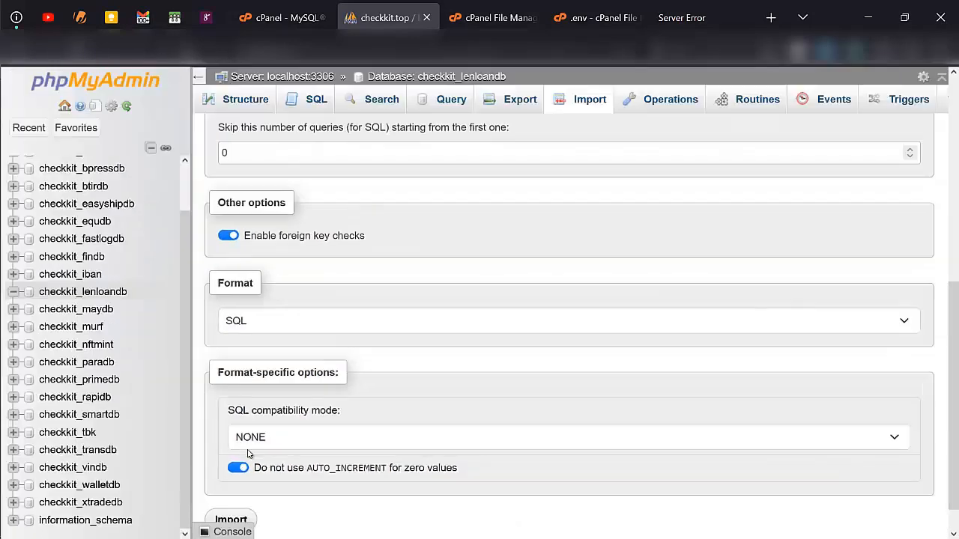
scroll(248, 454, down, 1)
click(240, 491)
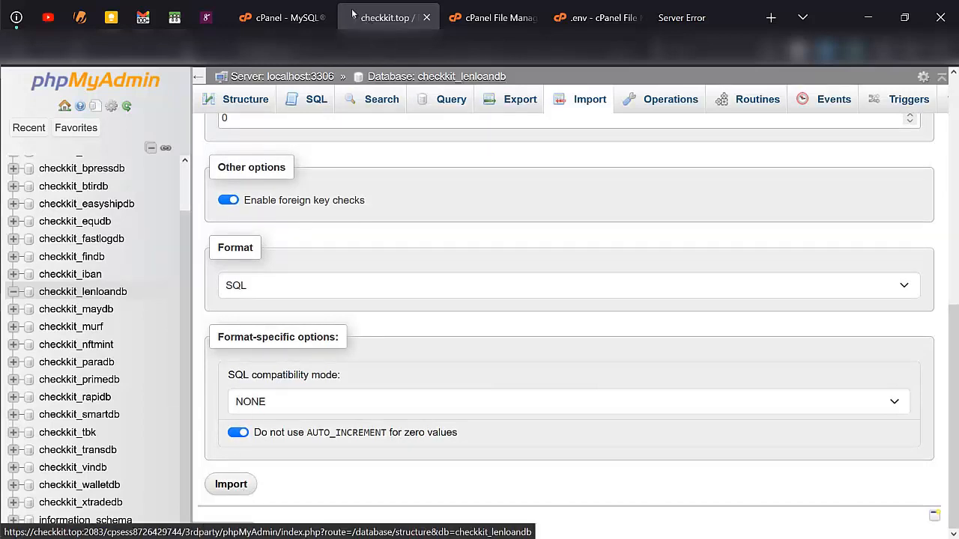
- Open lenloan's app/composer.json in the code editor to check its PHP ^8.1 requirement
click(491, 6)
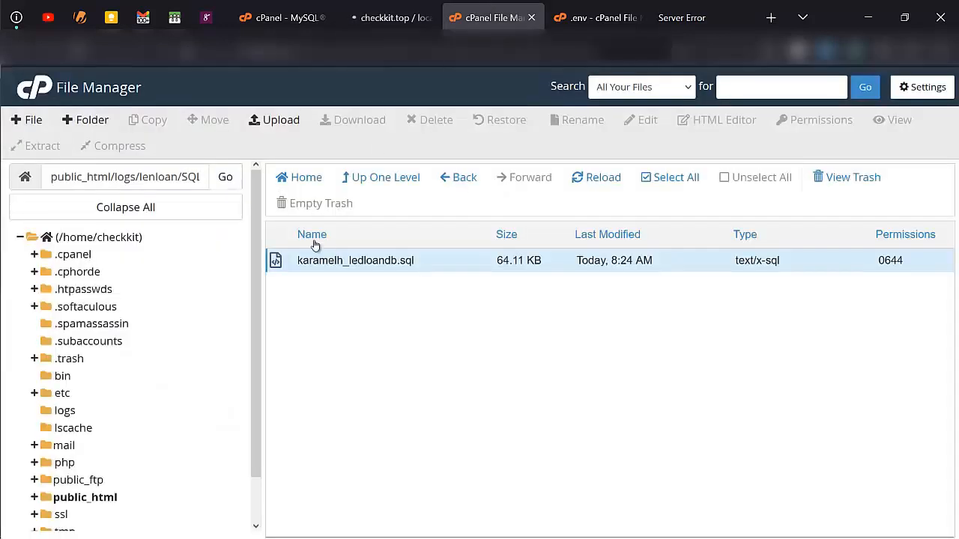
click(389, 181)
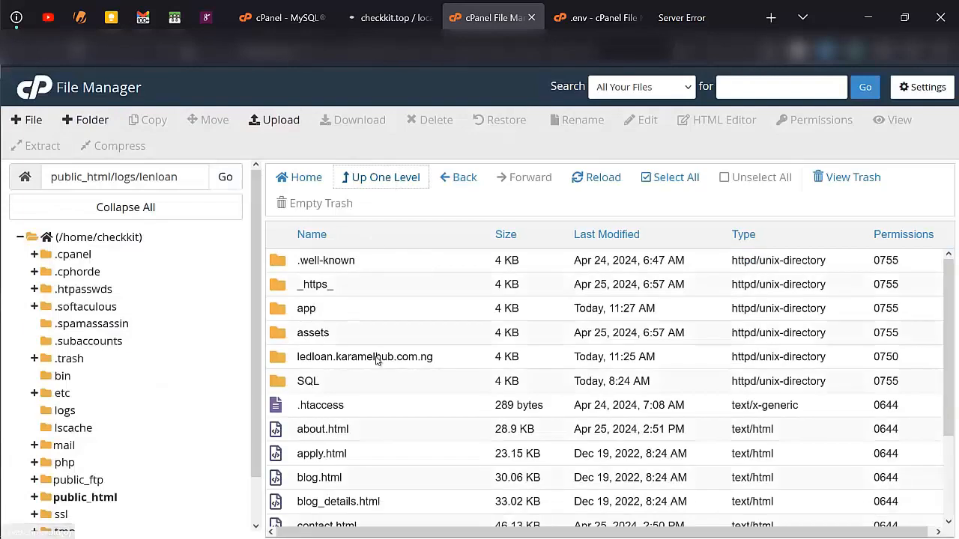
scroll(375, 358, down, 2)
scroll(378, 358, up, 2)
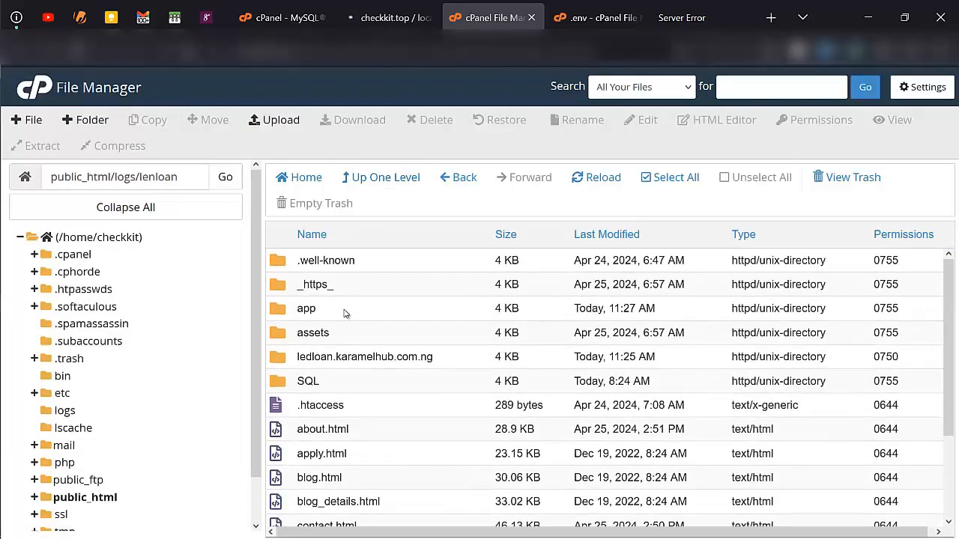
double_click(345, 311)
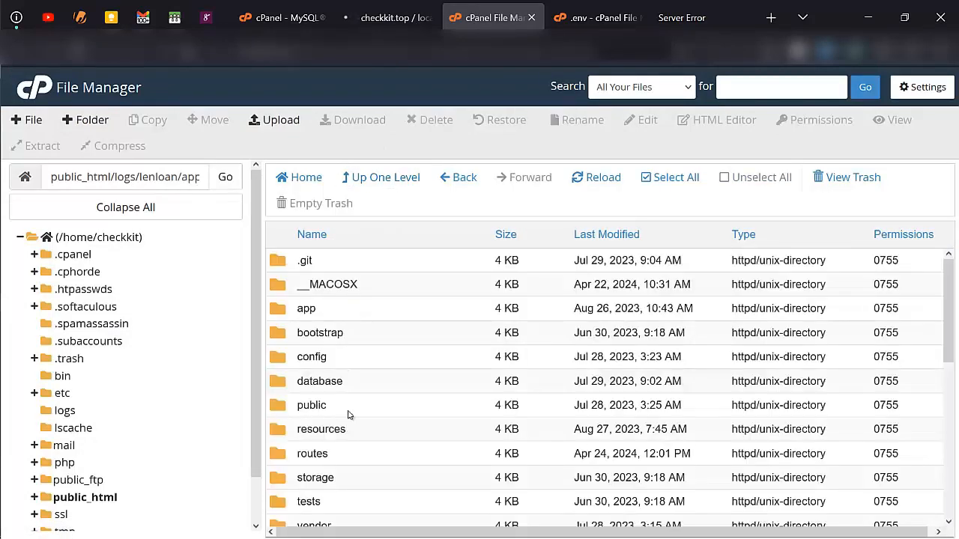
scroll(348, 414, down, 4)
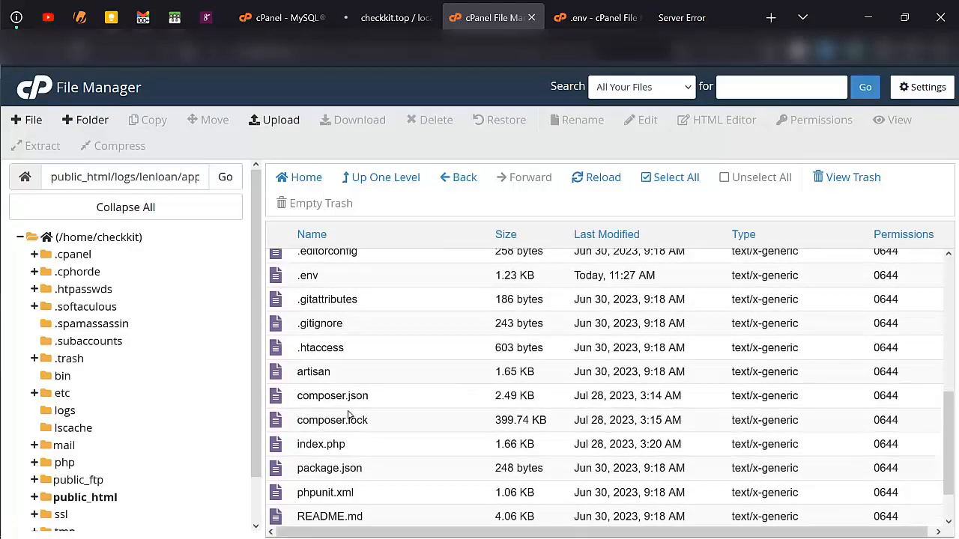
right_click(389, 399)
click(419, 379)
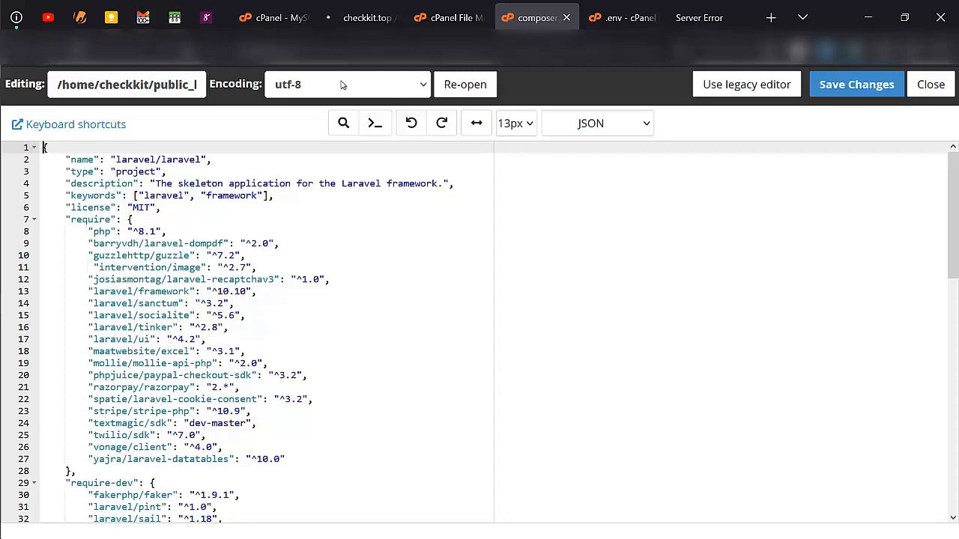
click(274, 17)
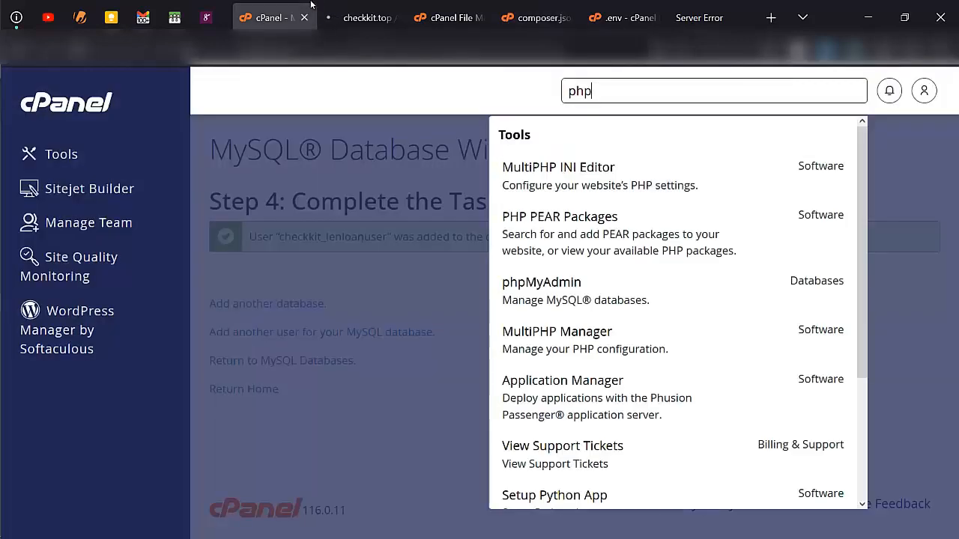
- In MultiPHP Manager, set logs.checkkit.top to PHP 8.1 (ea-php81)
click(586, 331)
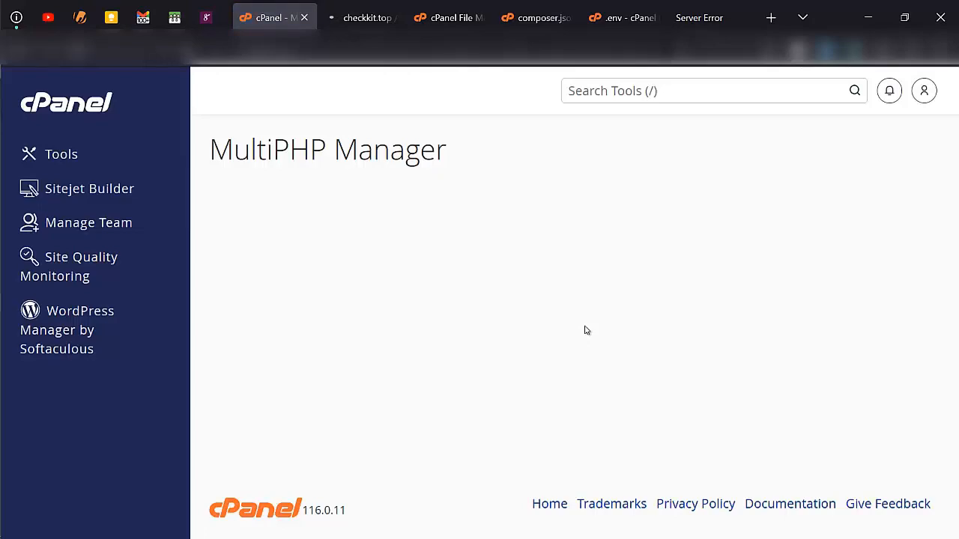
scroll(438, 351, down, 3)
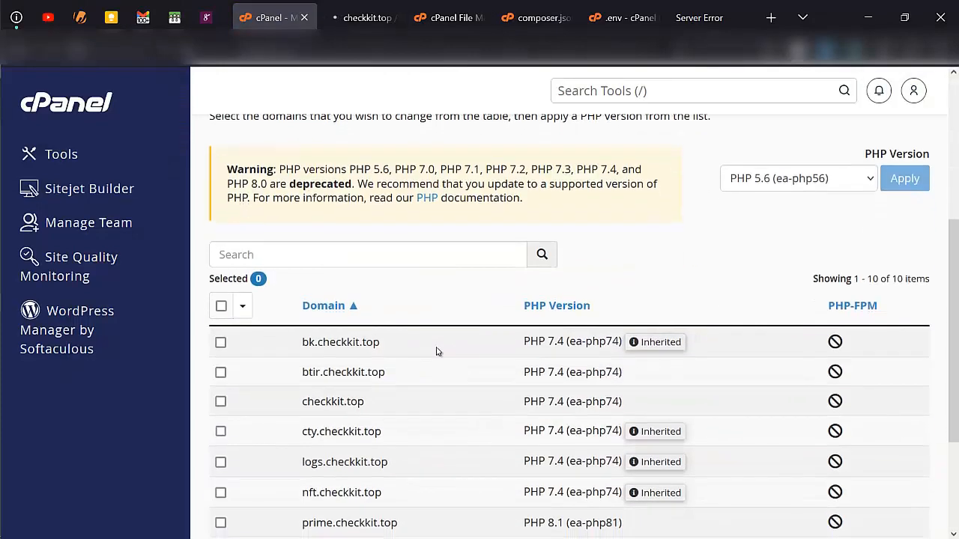
scroll(438, 352, down, 2)
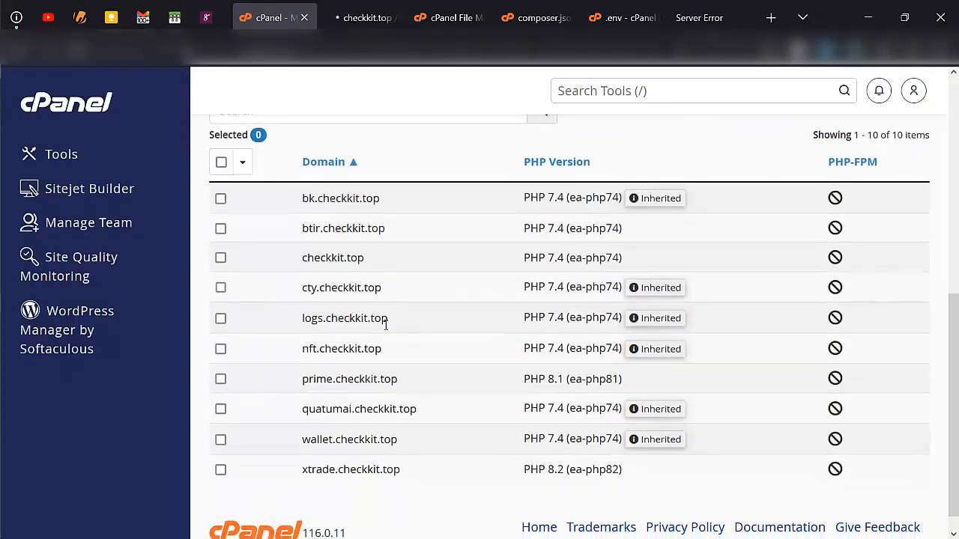
click(221, 318)
scroll(516, 293, up, 5)
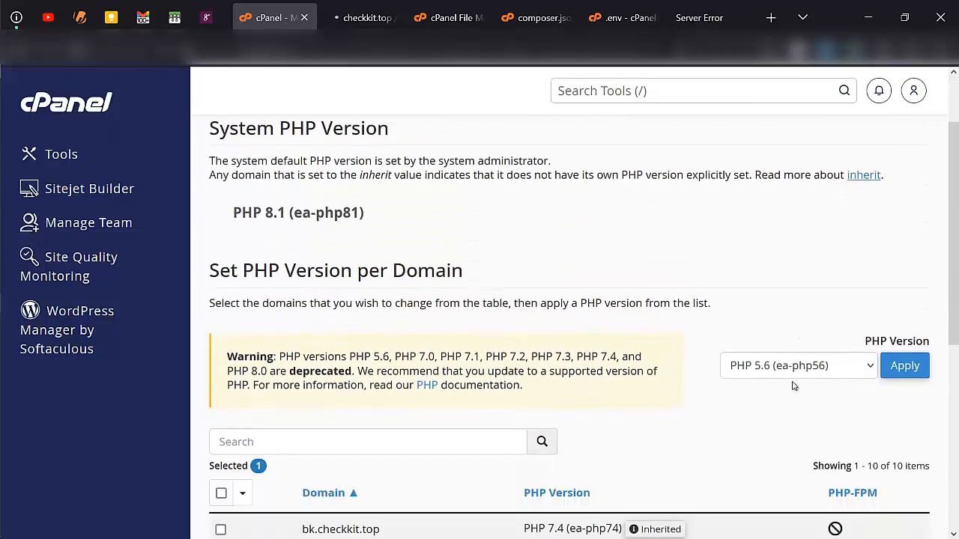
click(845, 360)
click(772, 285)
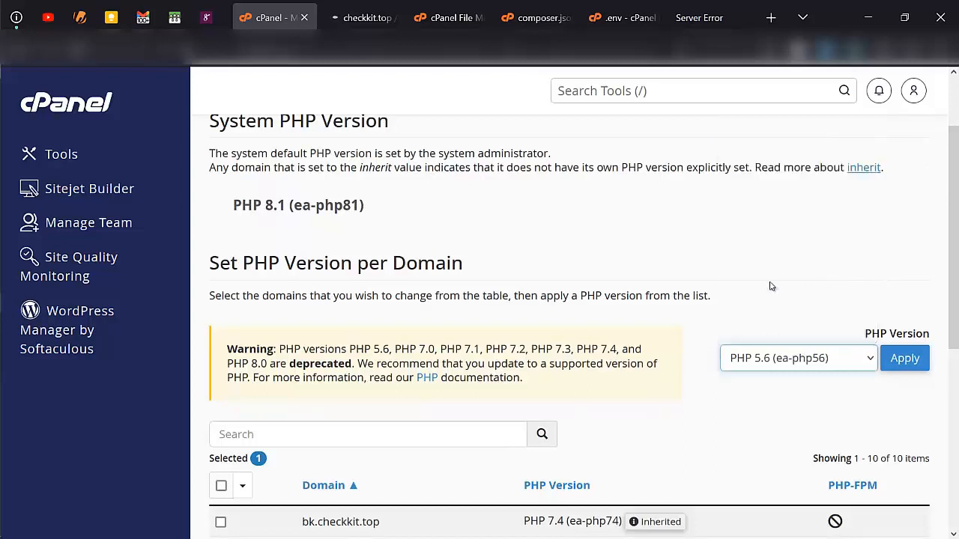
click(910, 360)
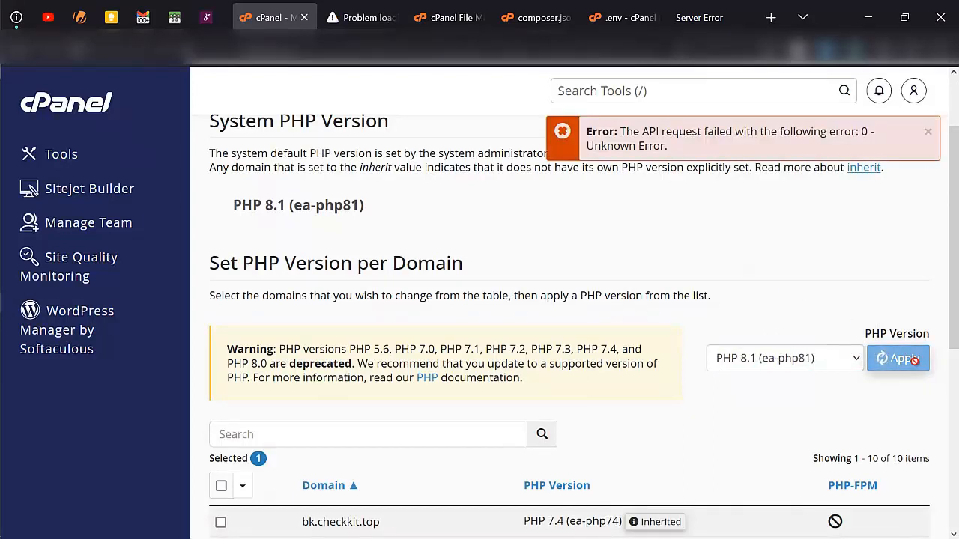
- Confirm in phpMyAdmin that the import finished with 159 queries executed
scroll(765, 373, down, 2)
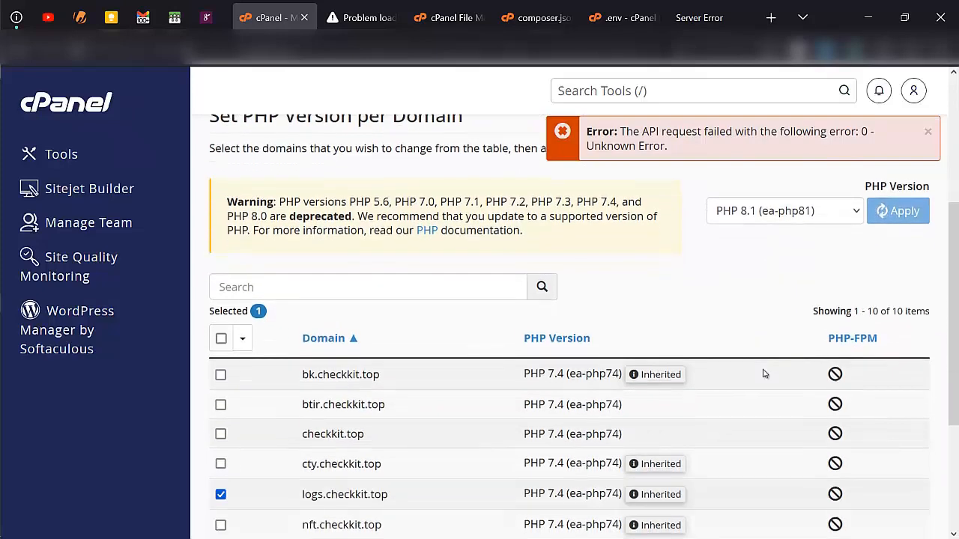
scroll(764, 373, up, 1)
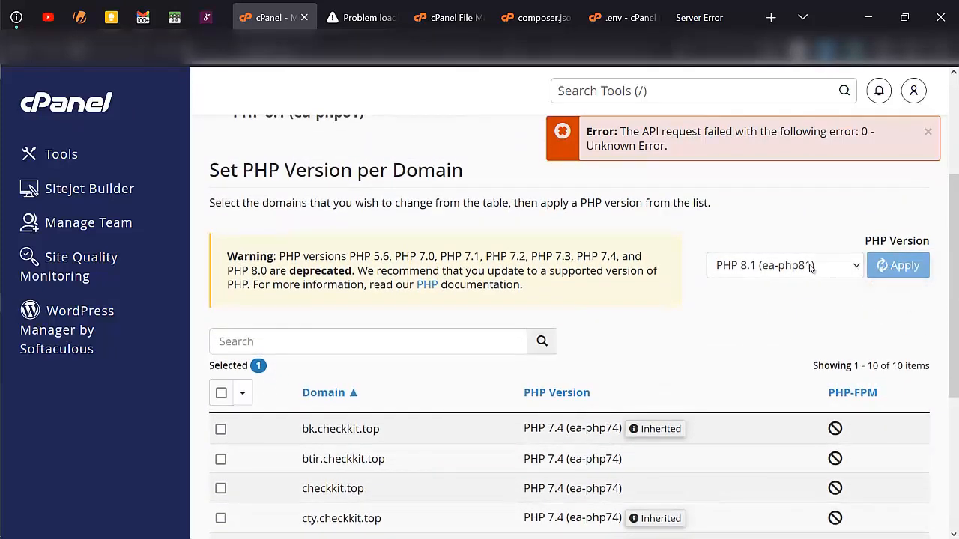
scroll(694, 285, down, 3)
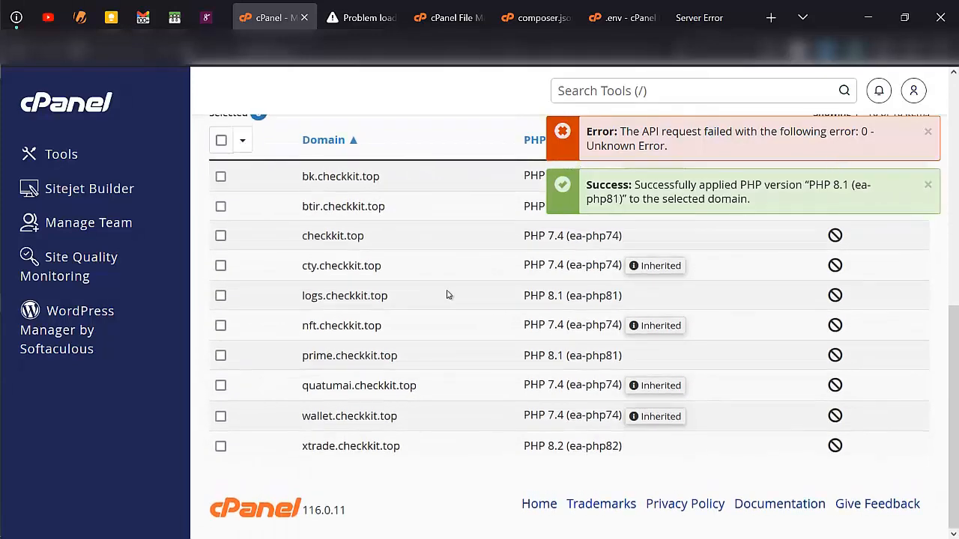
key(ctrl+Tab)
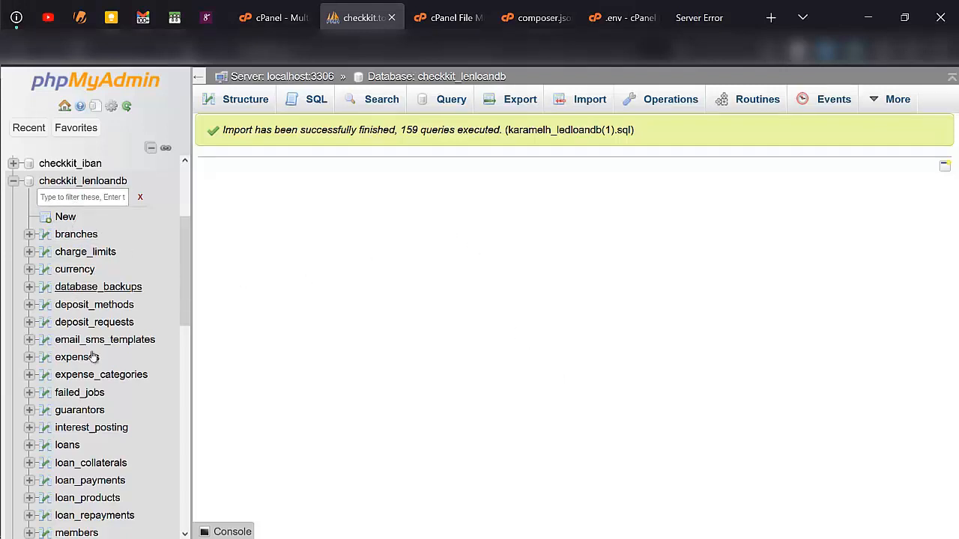
- Browse the four rows of the checkkit_lenloandb users table, then view the site's 500 Server Error
scroll(92, 358, down, 2)
scroll(91, 357, down, 3)
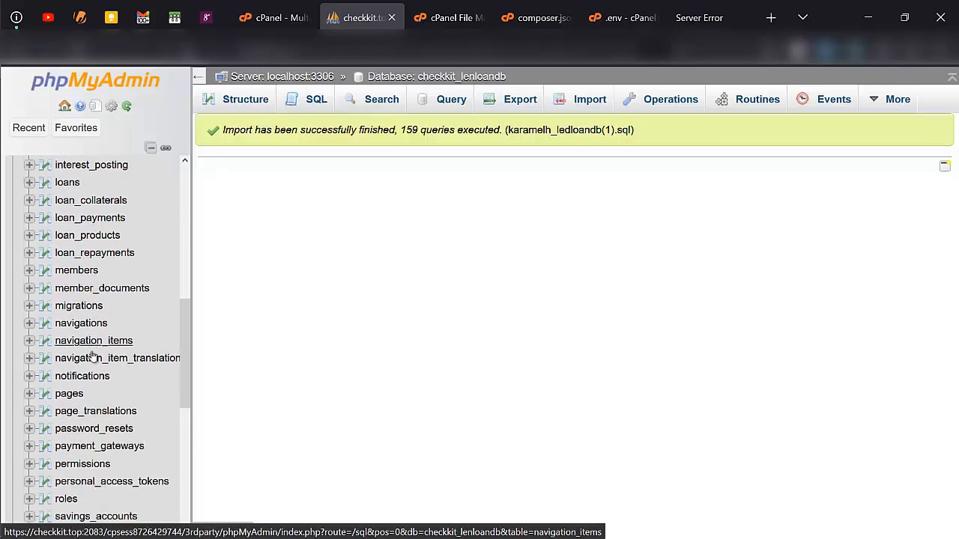
scroll(75, 419, down, 2)
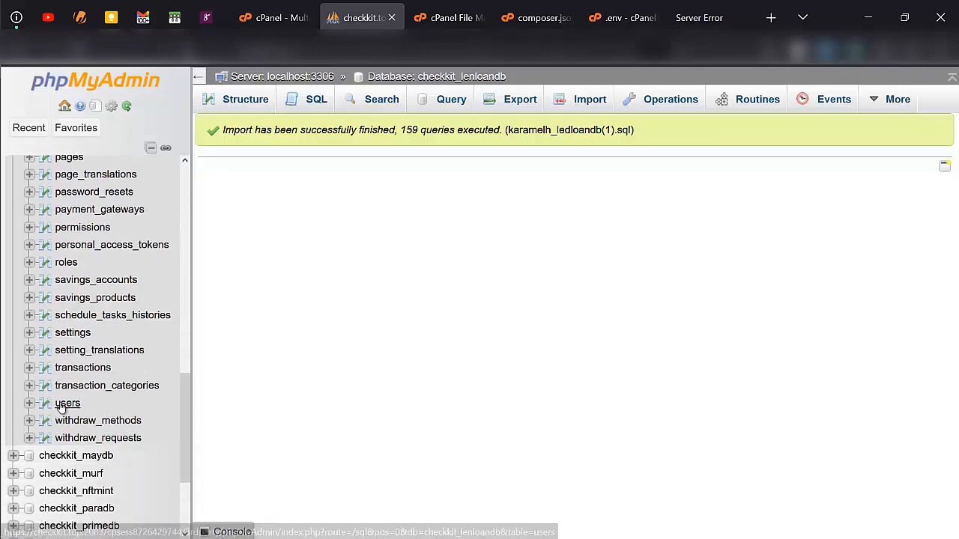
click(65, 404)
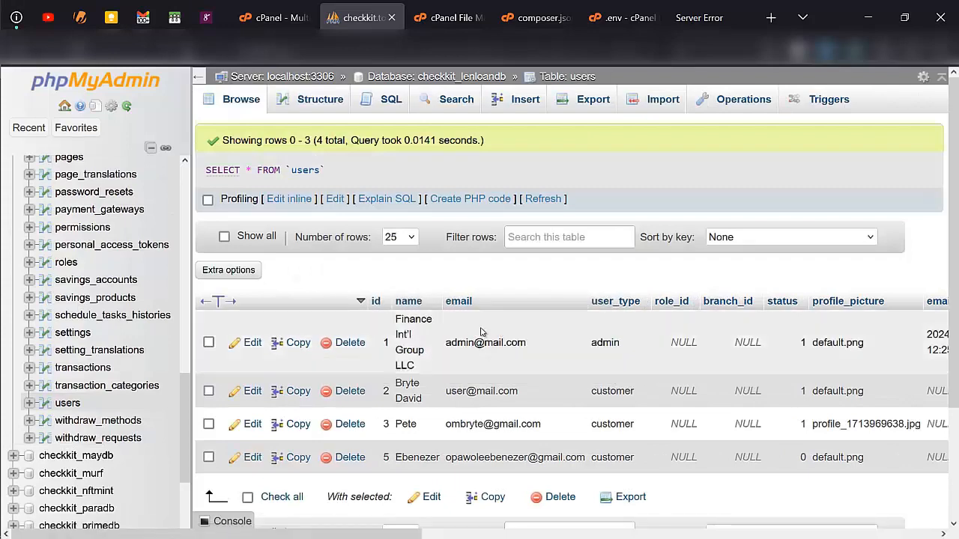
scroll(546, 349, right, 3)
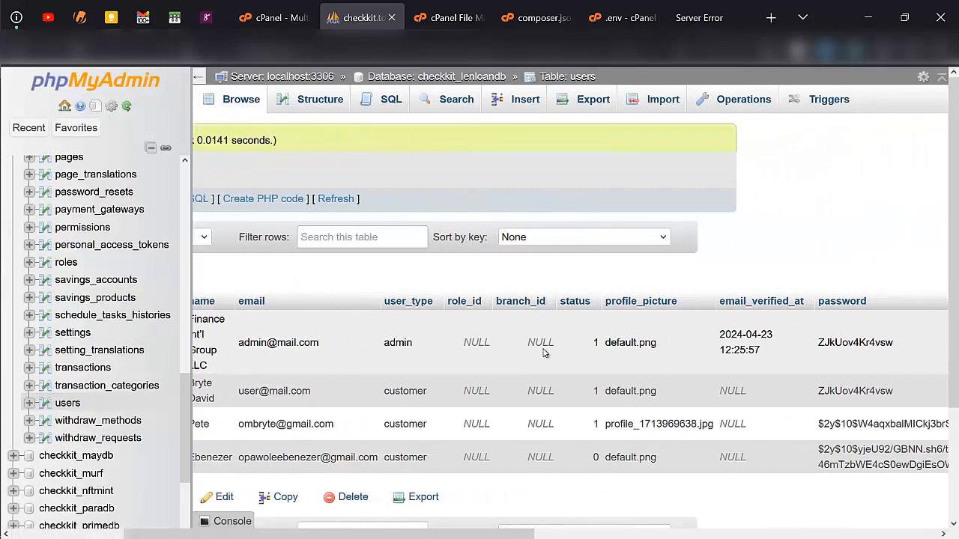
scroll(545, 353, right, 7)
scroll(545, 353, left, 7)
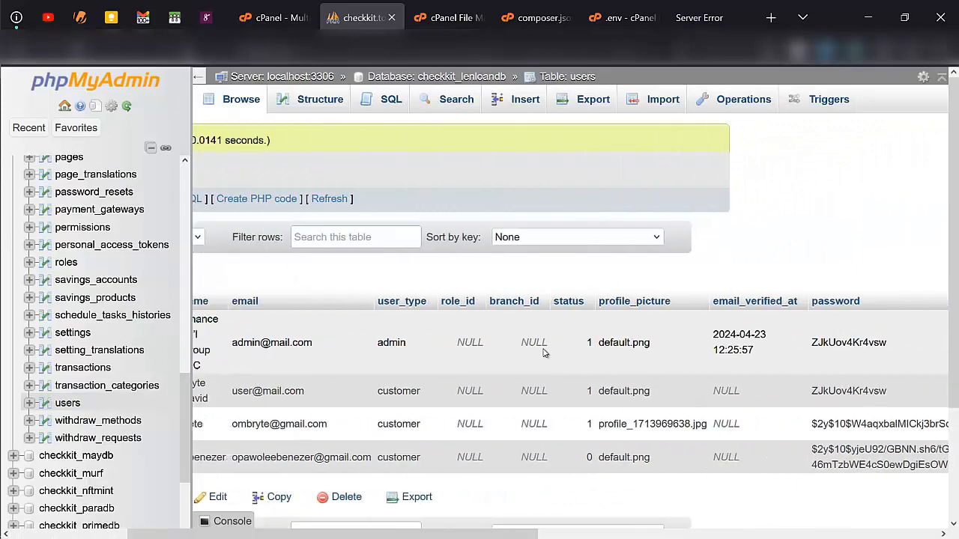
scroll(545, 352, left, 3)
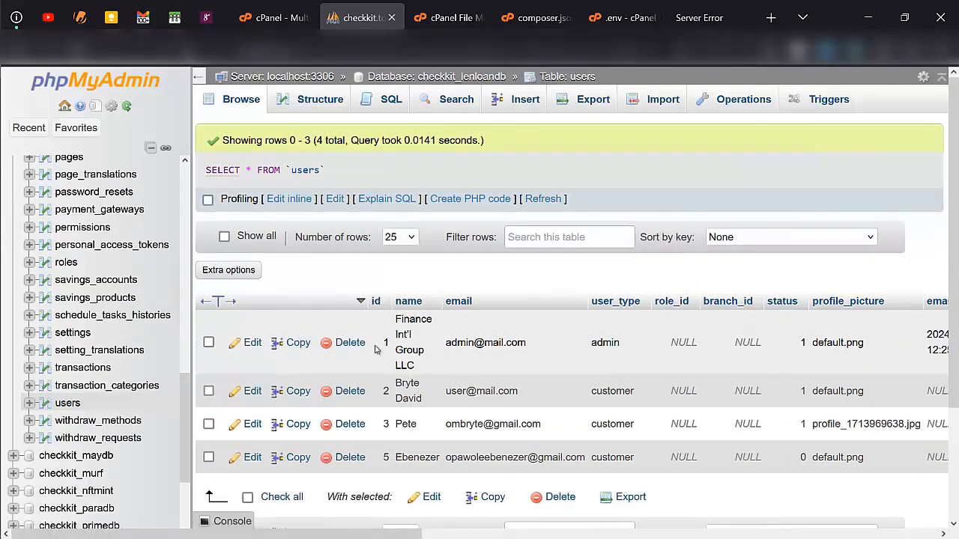
click(672, 5)
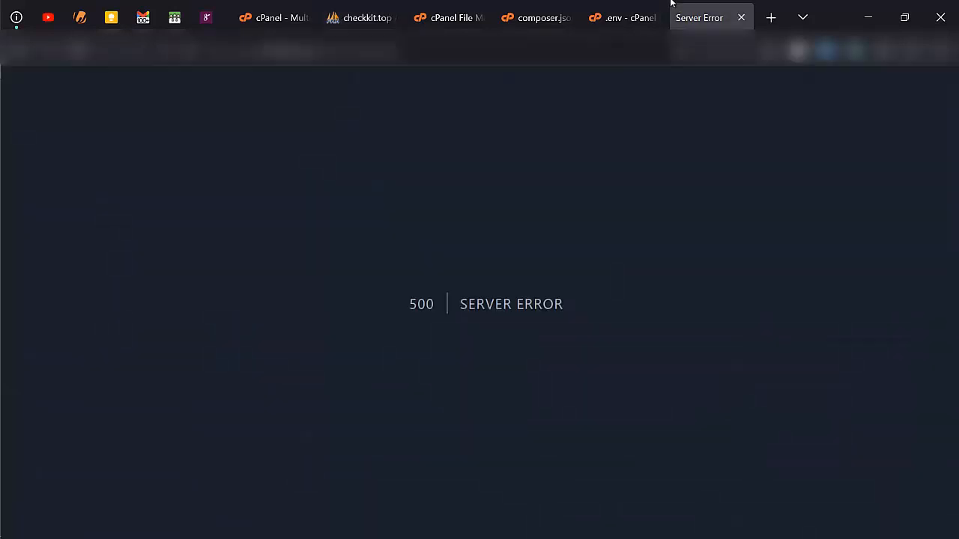
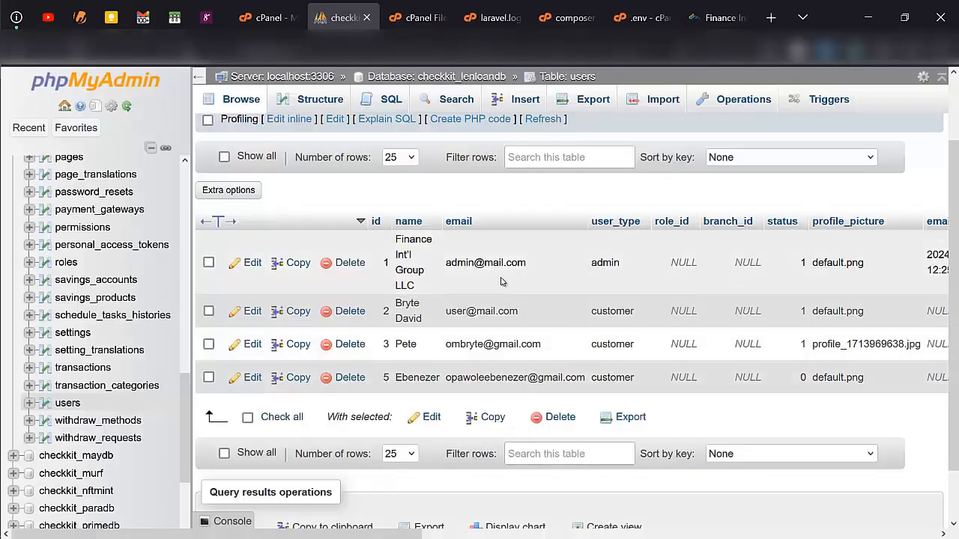
- Check the users table's columns, then open the admin row (id 1) for editing
scroll(515, 268, right, 3)
scroll(515, 267, left, 3)
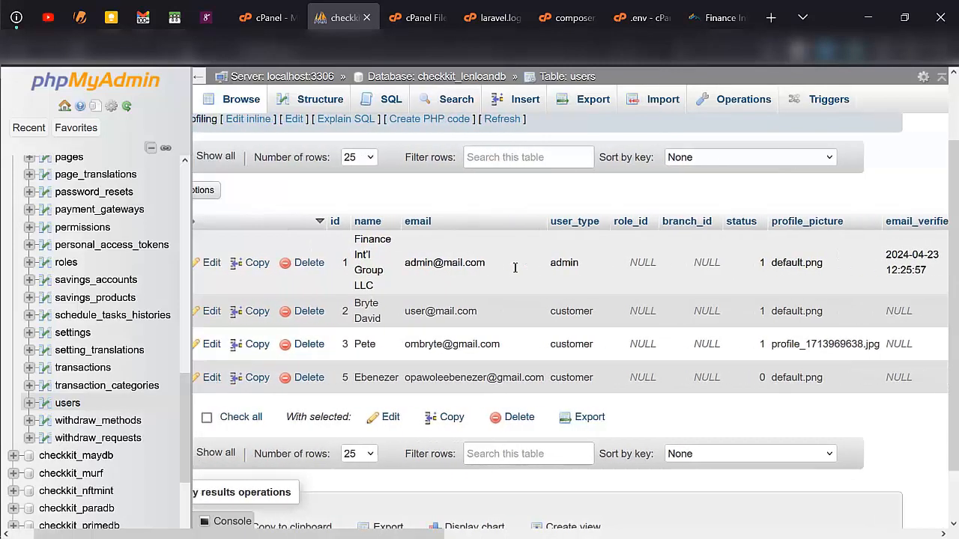
click(253, 262)
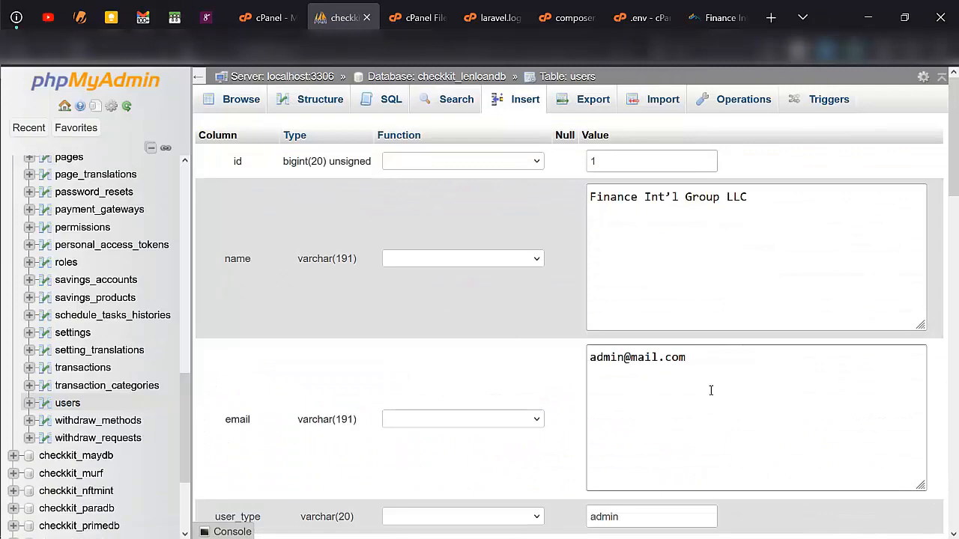
- Inspect the admin row's password field, leaving its function unchanged
scroll(708, 386, down, 3)
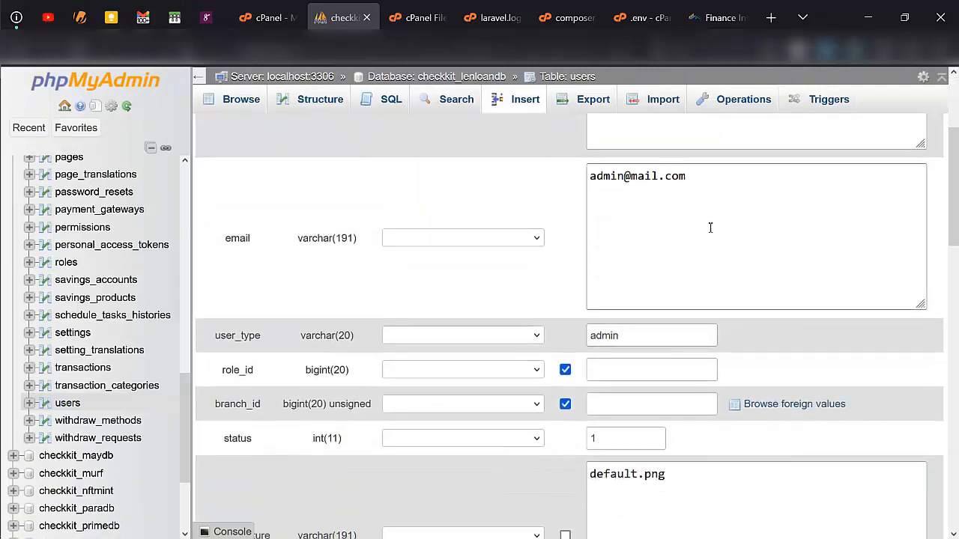
scroll(710, 228, down, 5)
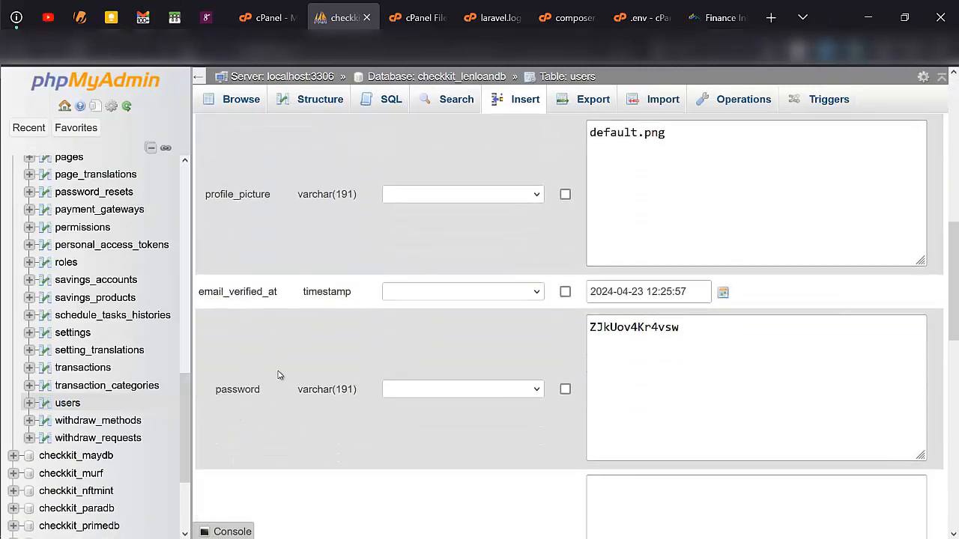
click(495, 391)
scroll(452, 286, down, 6)
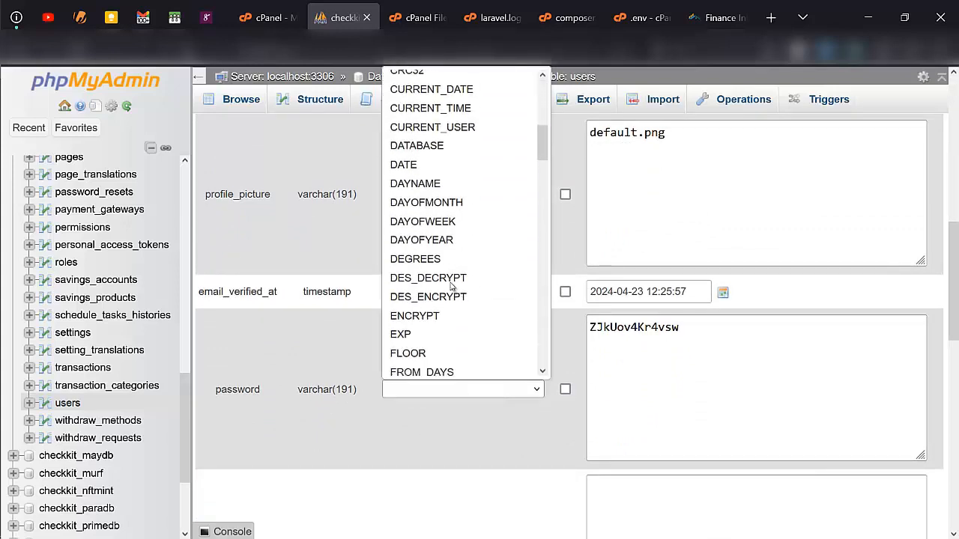
click(419, 407)
- Review the remaining fields down to updated_at, then bring up the Finance loan site's login page
scroll(420, 410, down, 1)
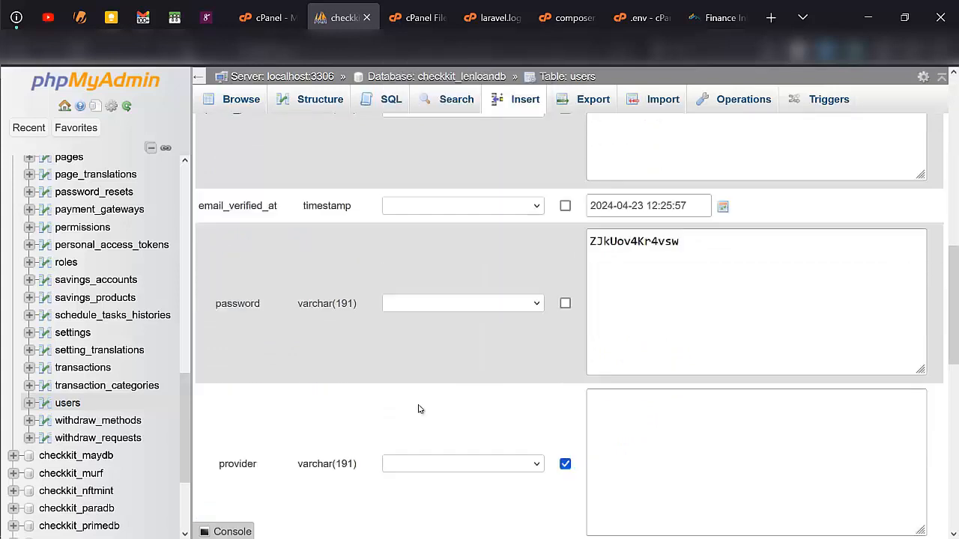
scroll(420, 409, down, 5)
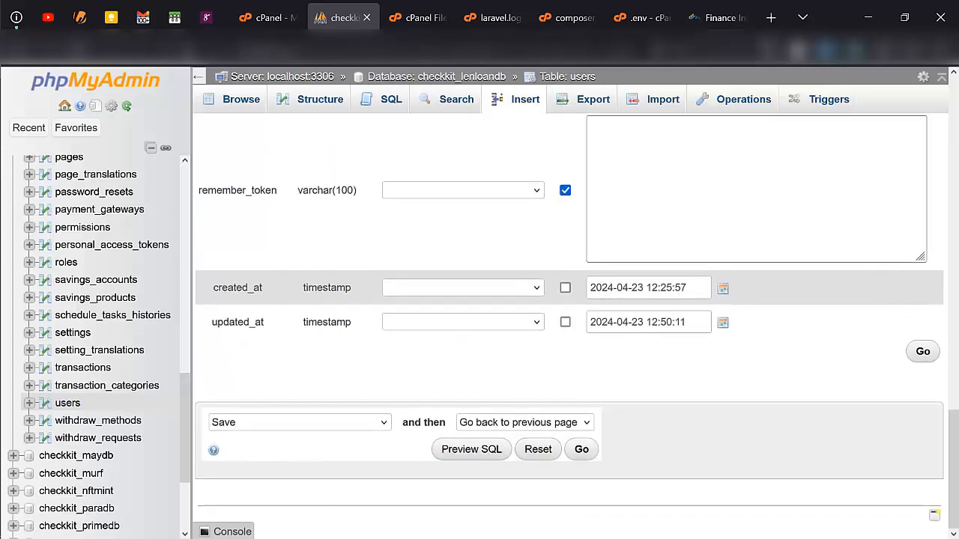
click(718, 17)
- Enter the account's e-mail address in the login Email field, correcting its capitalisation
scroll(459, 225, down, 2)
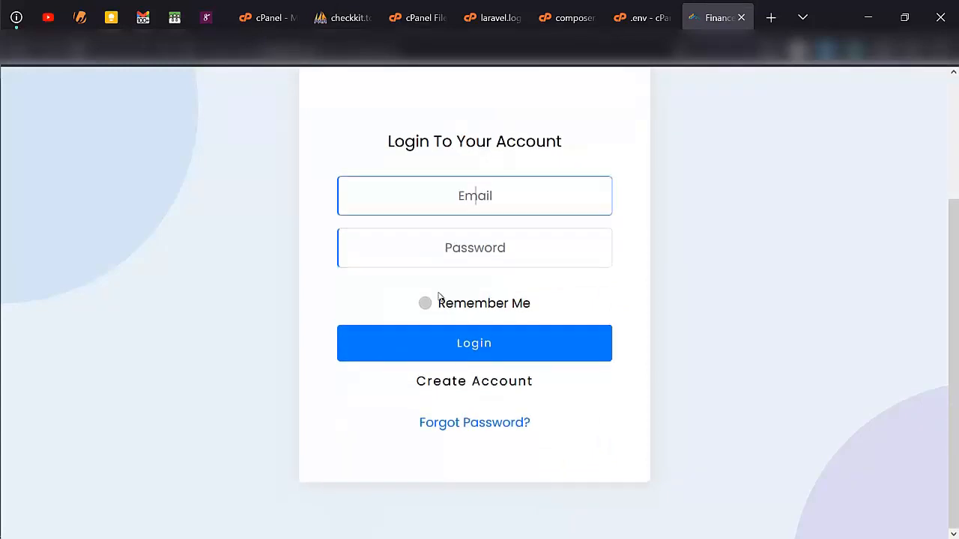
scroll(439, 301, up, 1)
click(460, 272)
text(user)
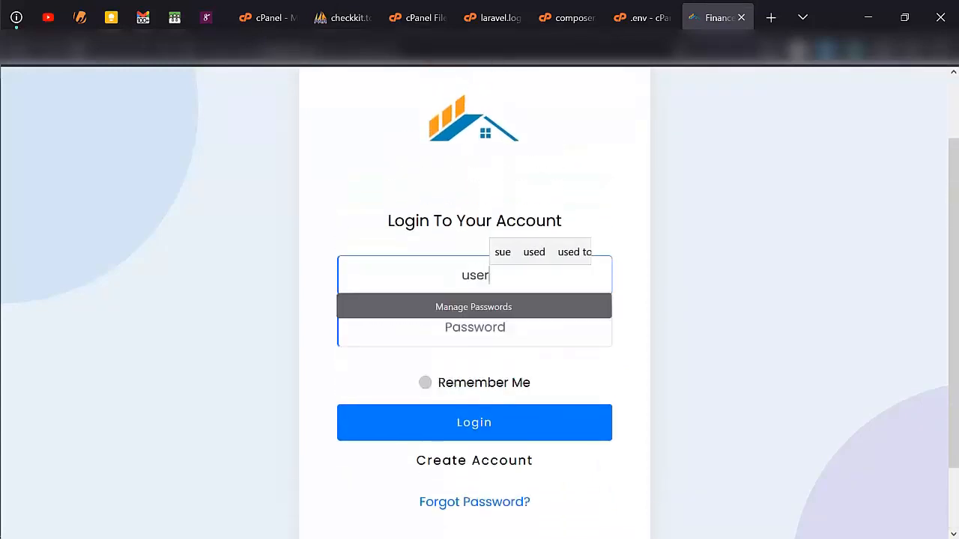
text(@Mail)
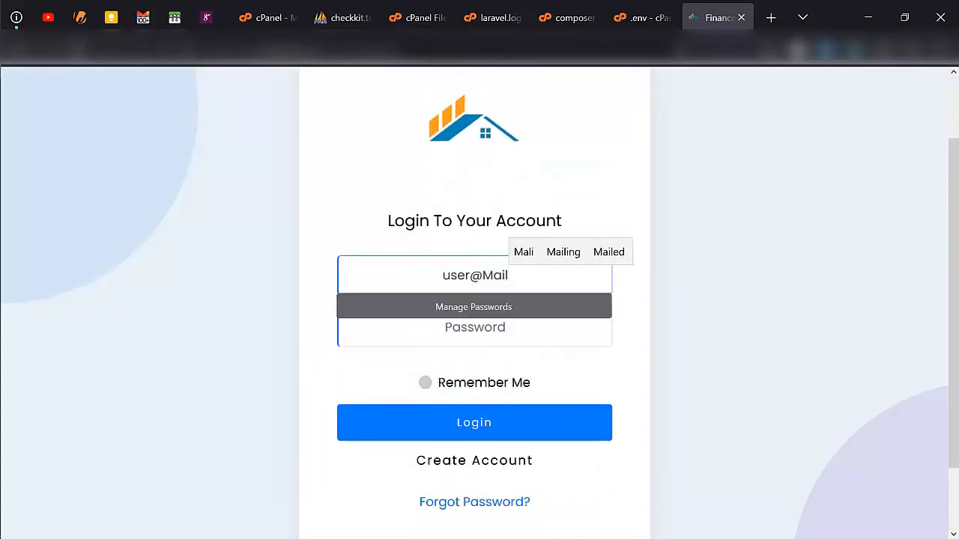
key(BackSpace)
key(BackSpace)
key(BackSpace)
key(BackSpace)
text(mail)
key(Tab)
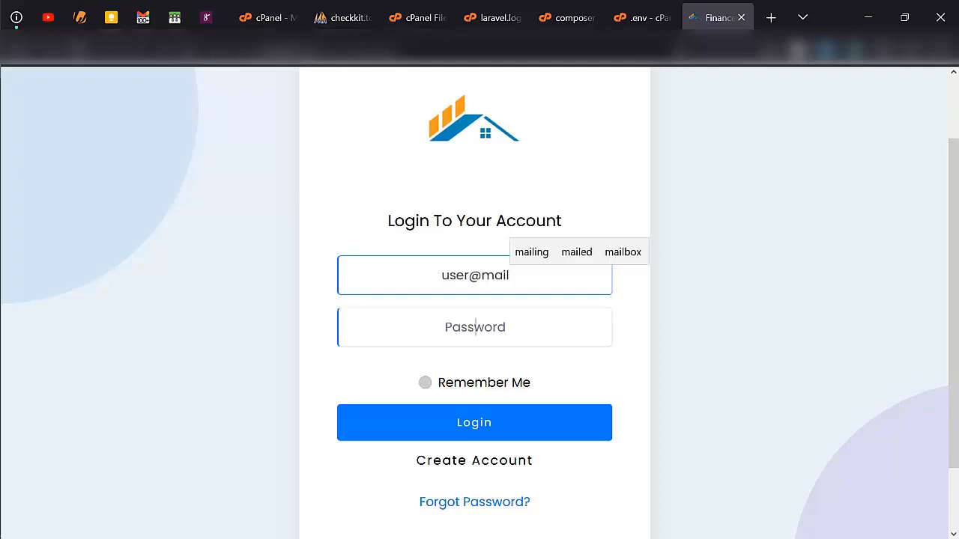